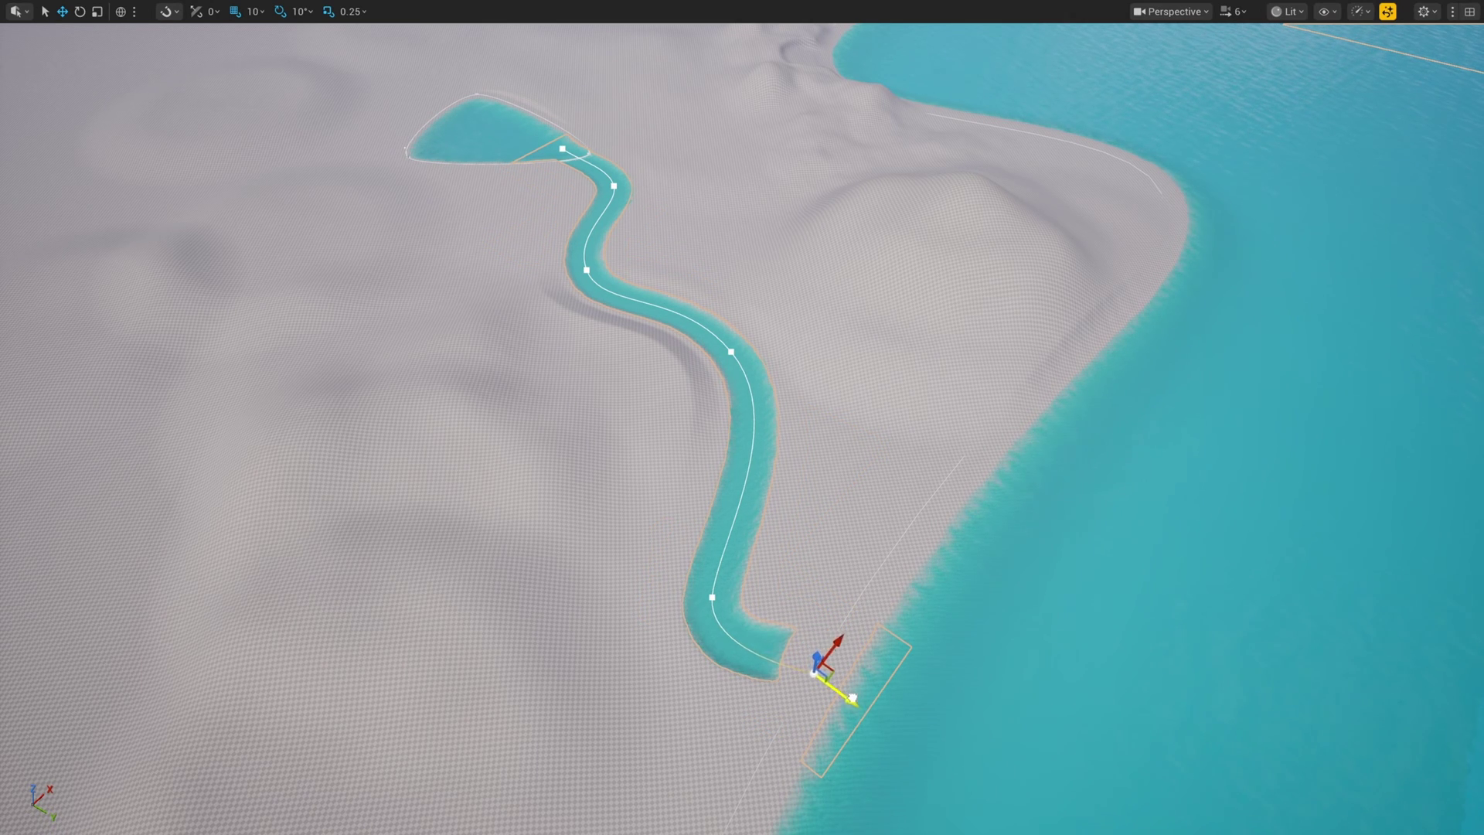
Step: Move the river's end spline point toward the ocean and pull the island's shoreline spline point inward to deepen the bay
{"action": "left_click_drag", "start_coordinate": [899, 720], "coordinate": [920, 735]}
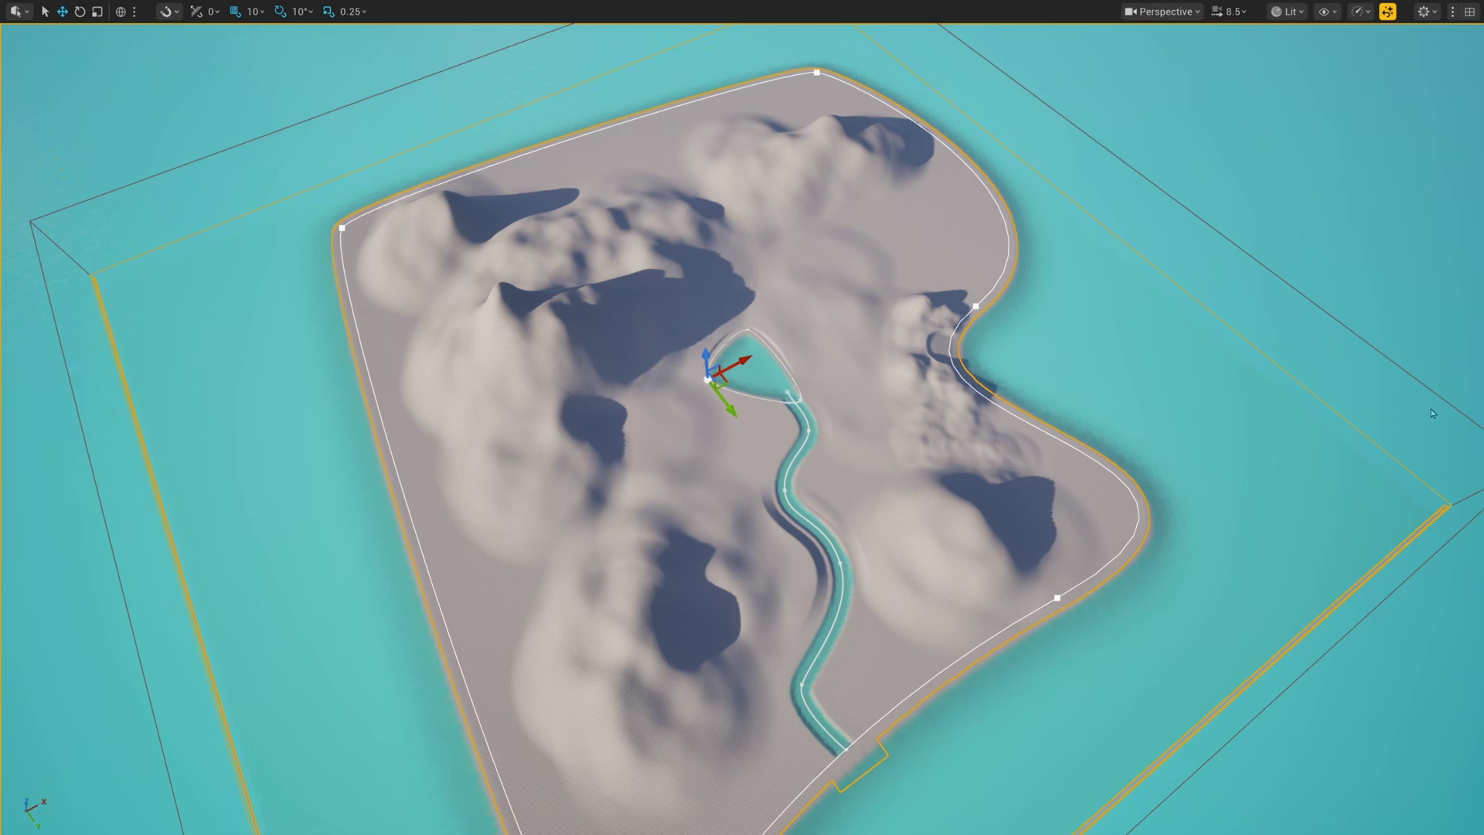
{"action": "left_click", "coordinate": [976, 306]}
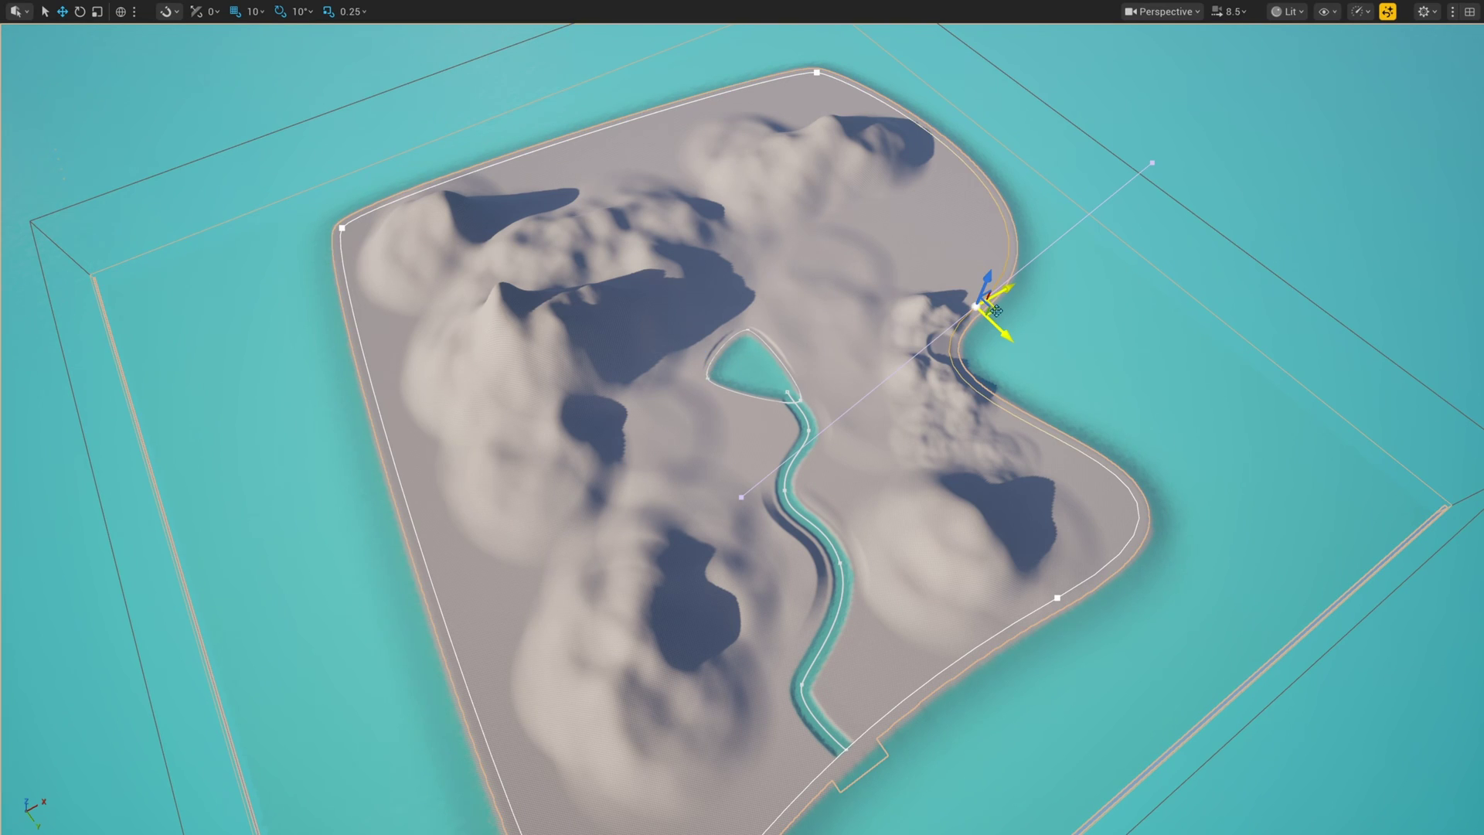
{"action": "left_click_drag", "start_coordinate": [995, 320], "coordinate": [911, 266]}
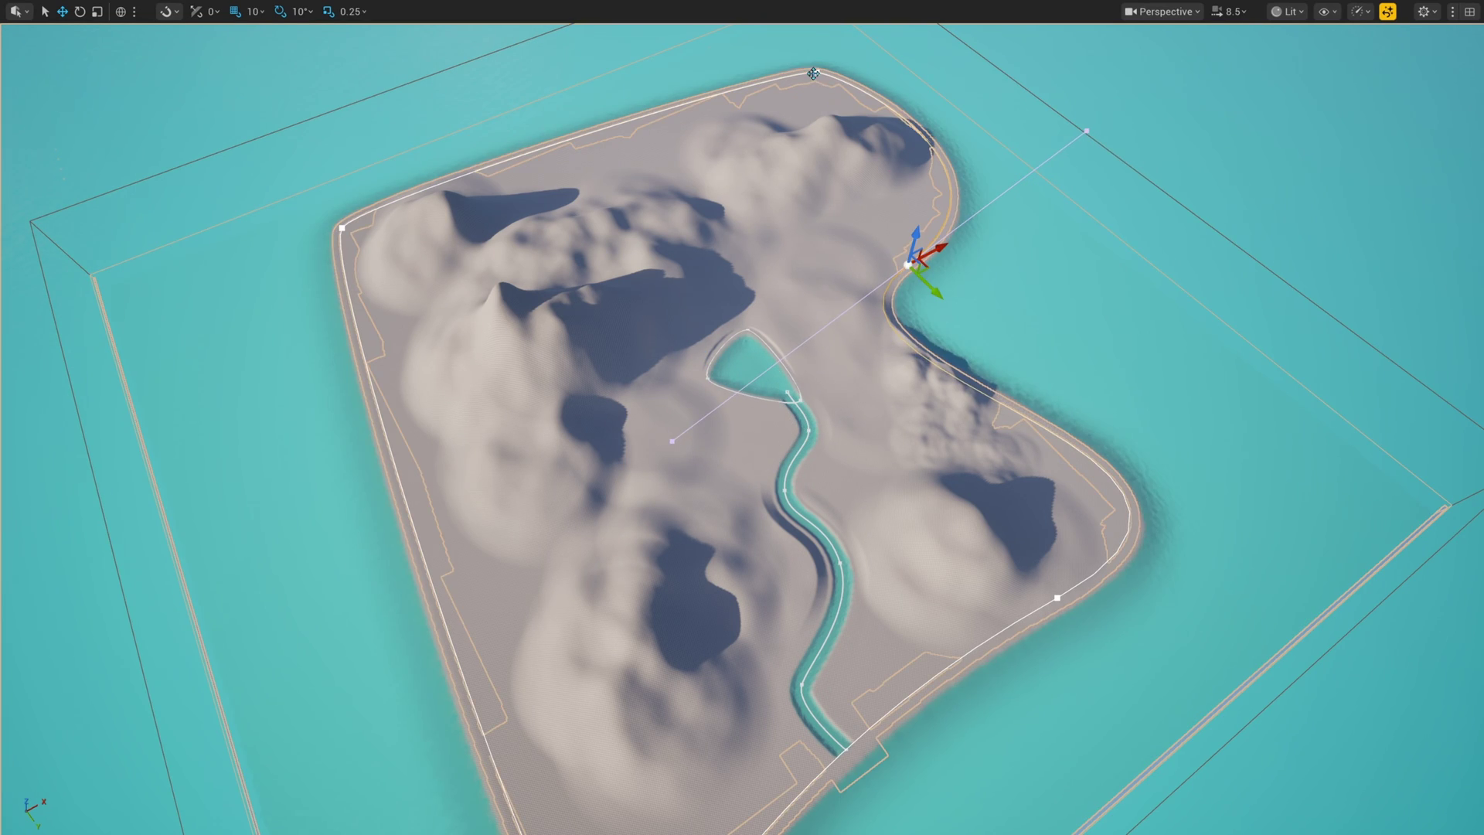
{"action": "left_click", "coordinate": [343, 228]}
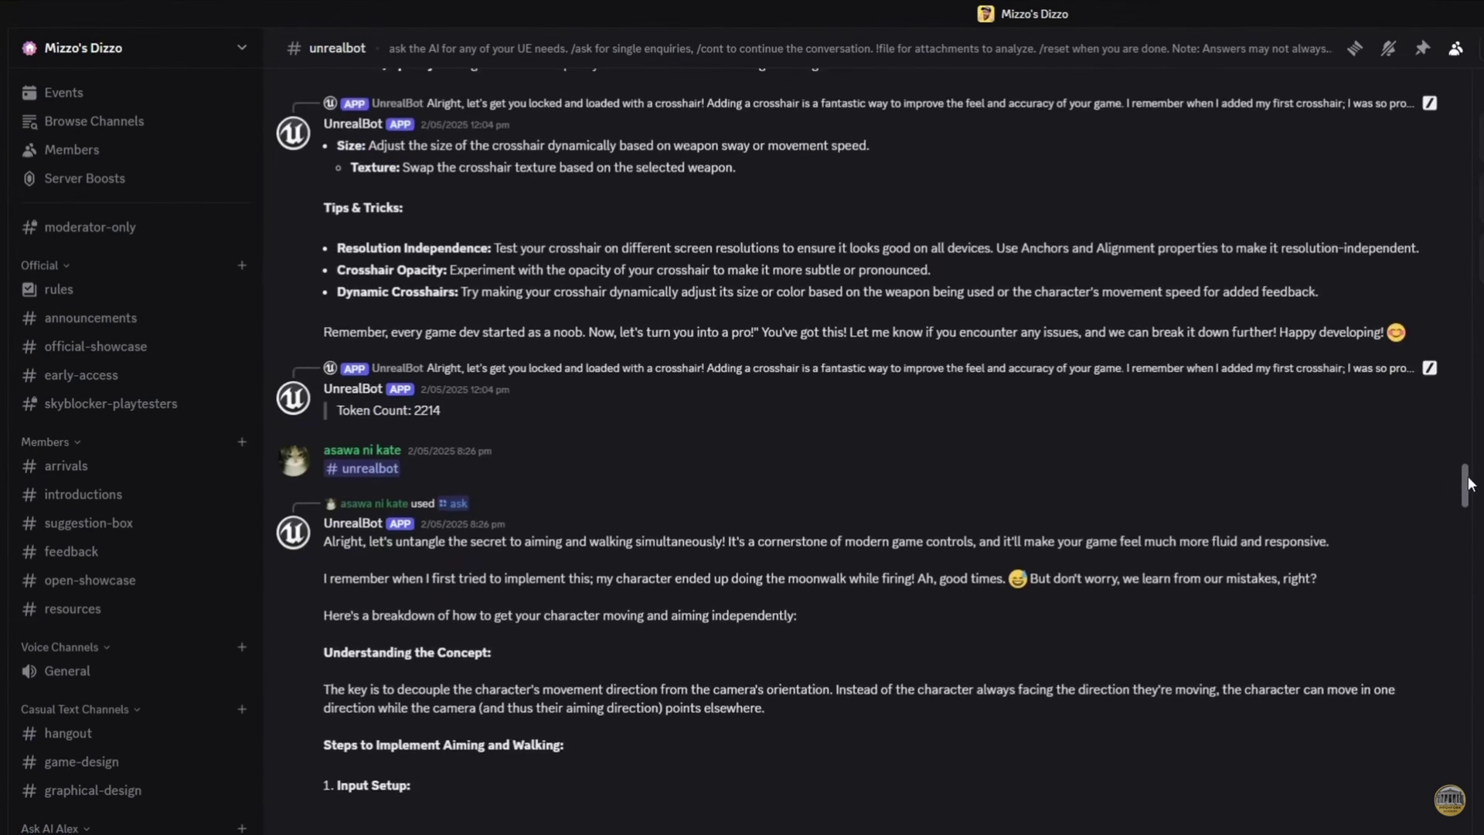
Step: Switch to the Mizzo's Dizzo Discord server and browse its unrealbot, hangout and introductions channels
{"action": "scroll", "coordinate": [1478, 499], "scroll_direction": "down", "scroll_amount": 5}
{"action": "scroll", "coordinate": [1478, 499], "scroll_direction": "down", "scroll_amount": 10}
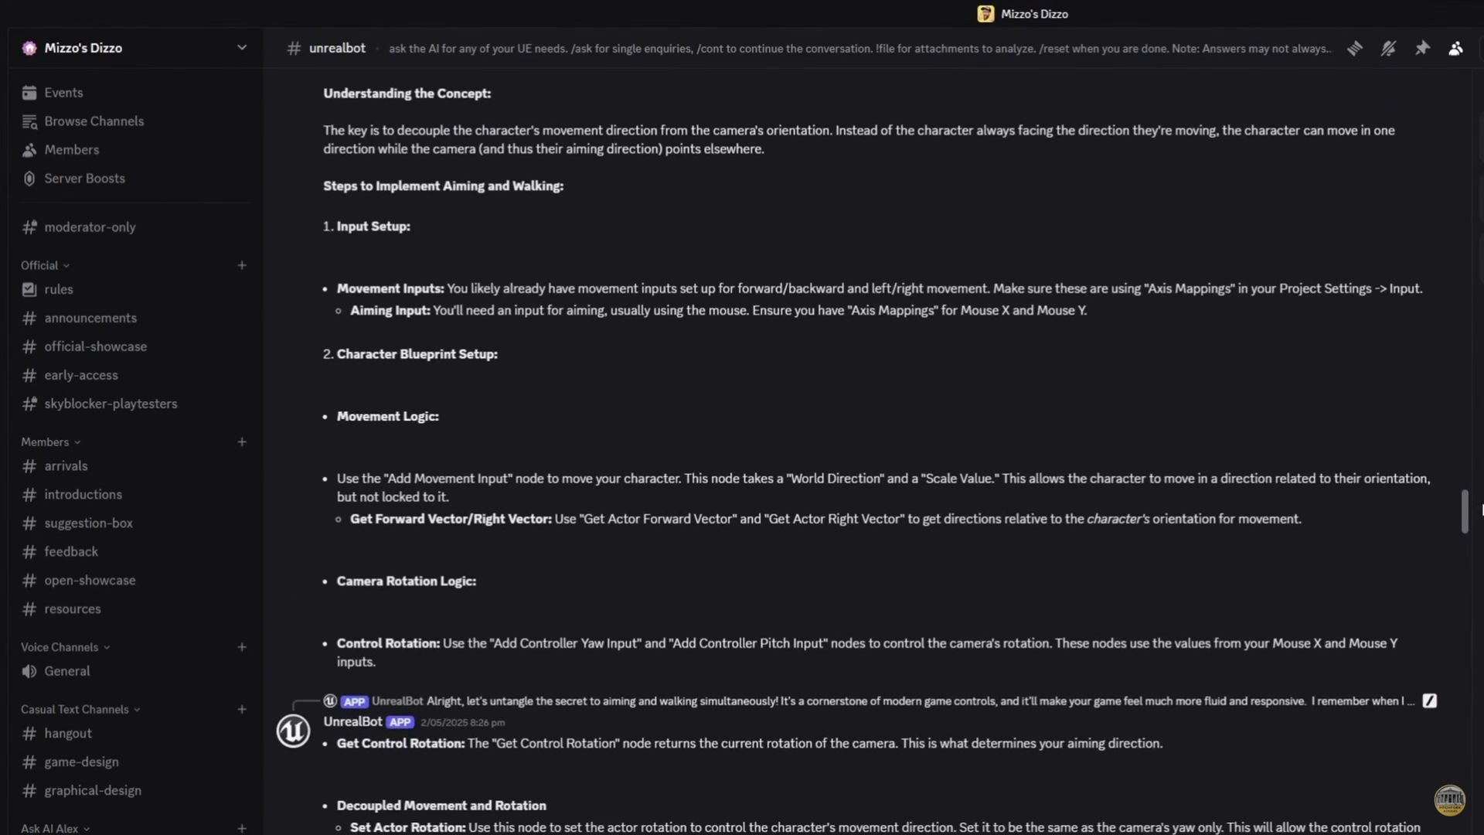
{"action": "scroll", "coordinate": [1463, 541], "scroll_direction": "down", "scroll_amount": 8}
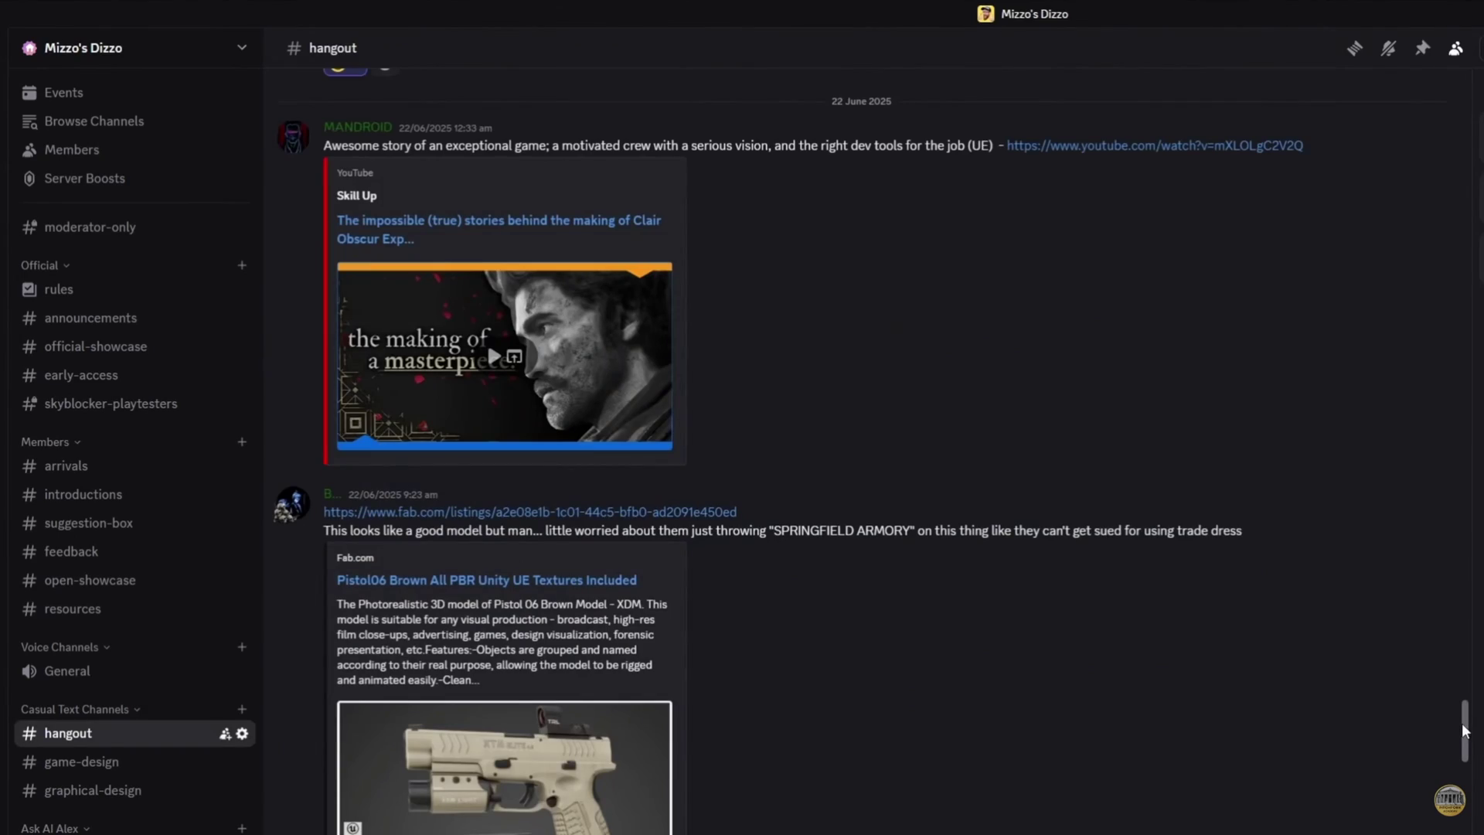
{"action": "left_click_drag", "start_coordinate": [1463, 730], "coordinate": [1462, 834]}
{"action": "scroll", "coordinate": [860, 448], "scroll_direction": "down", "scroll_amount": 17}
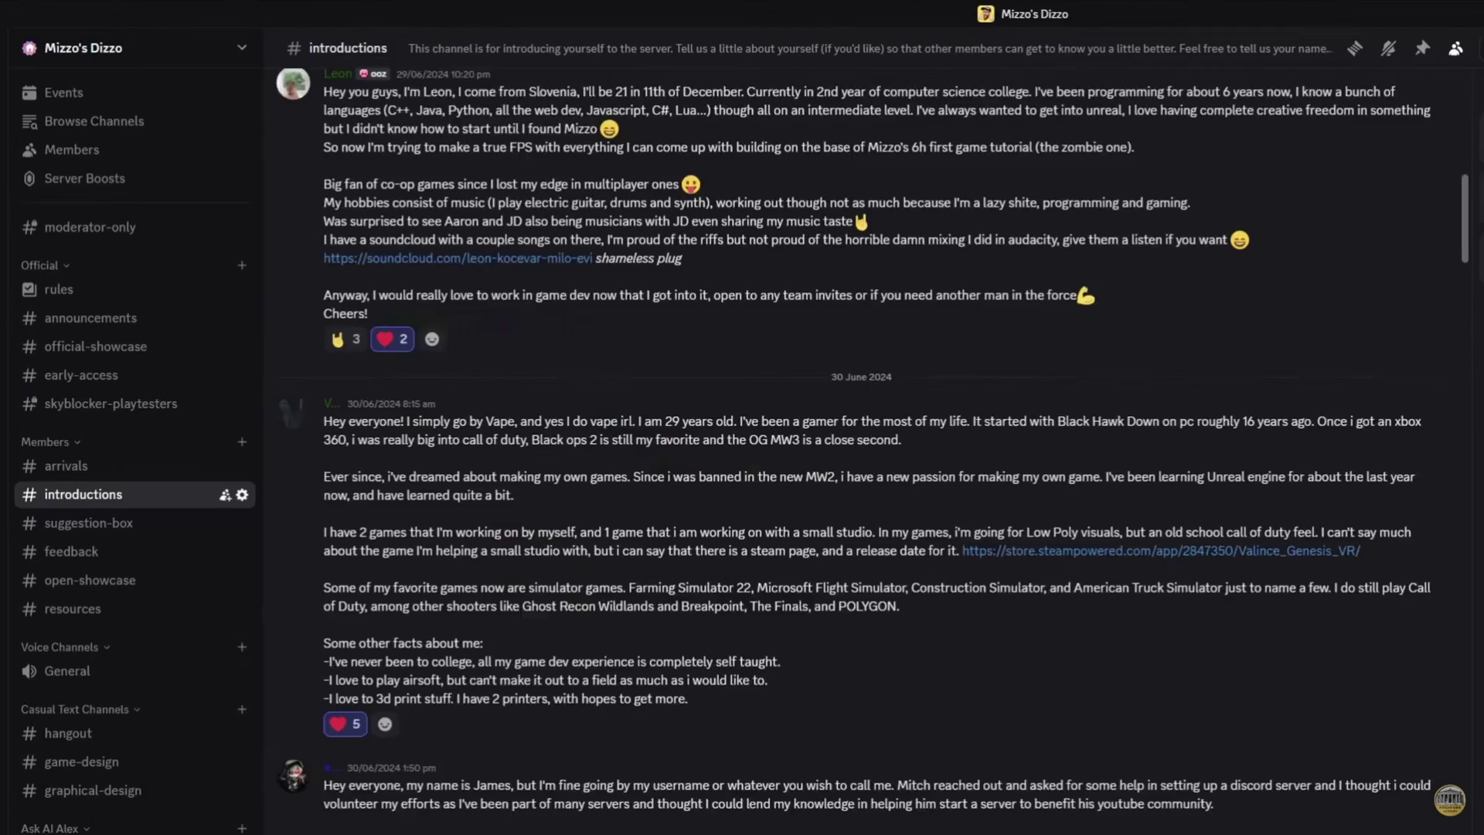
{"action": "scroll", "coordinate": [874, 433], "scroll_direction": "down", "scroll_amount": 15}
{"action": "scroll", "coordinate": [874, 433], "scroll_direction": "down", "scroll_amount": 20}
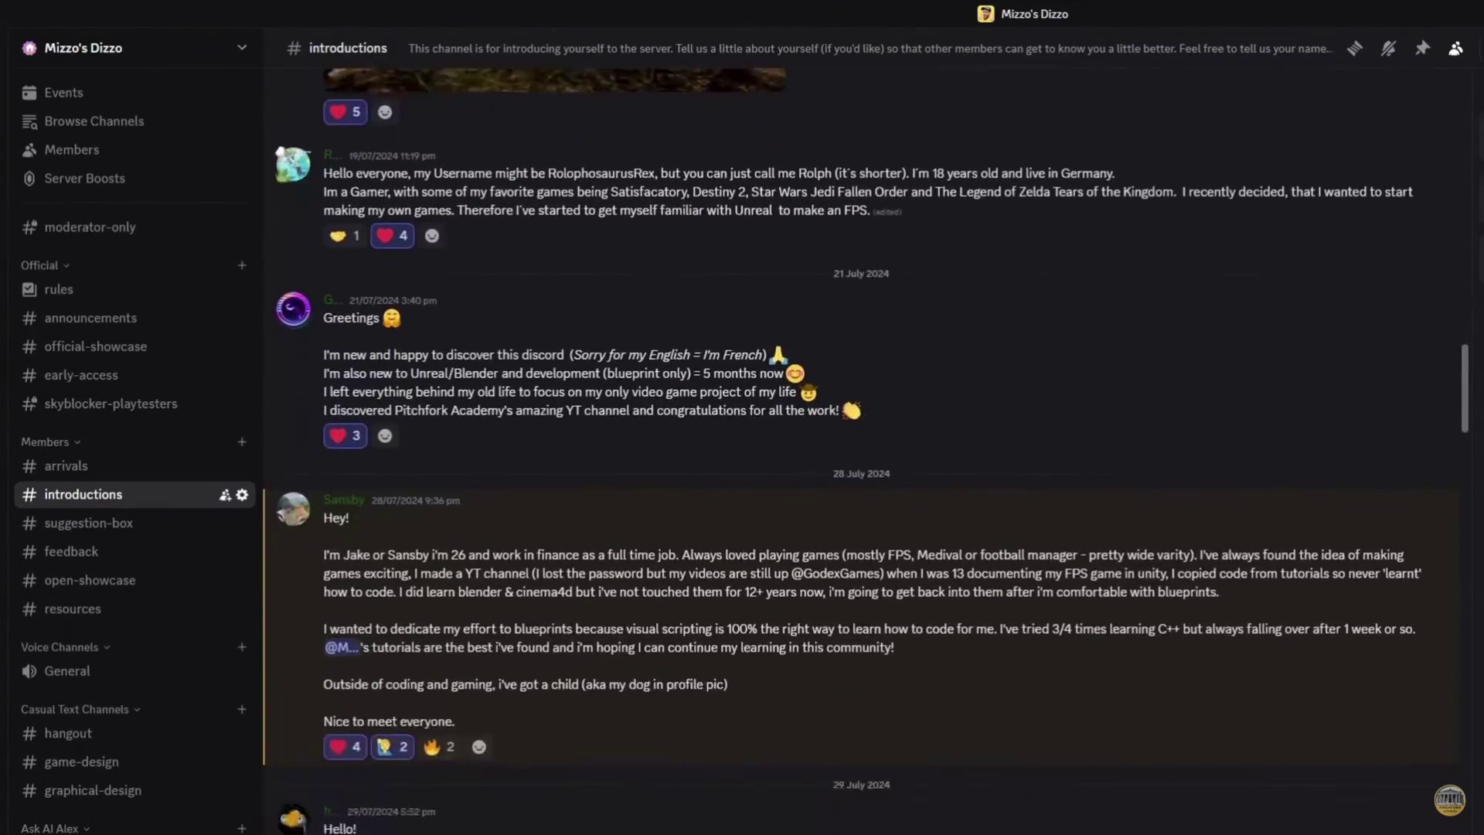
{"action": "scroll", "coordinate": [873, 433], "scroll_direction": "down", "scroll_amount": 5}
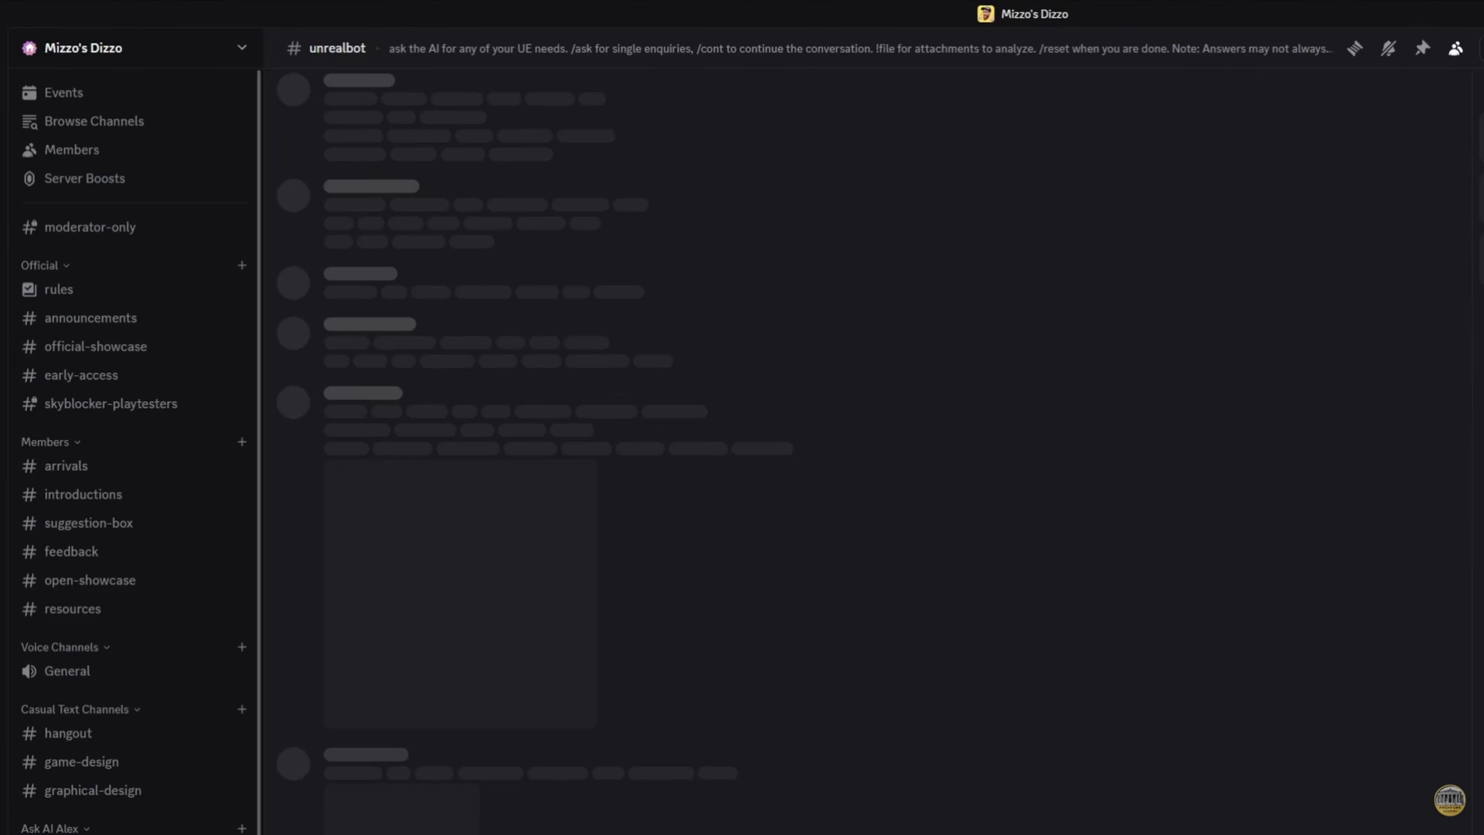
{"action": "left_click_drag", "start_coordinate": [1473, 500], "coordinate": [1482, 509]}
{"action": "scroll", "coordinate": [1481, 509], "scroll_direction": "down", "scroll_amount": 12}
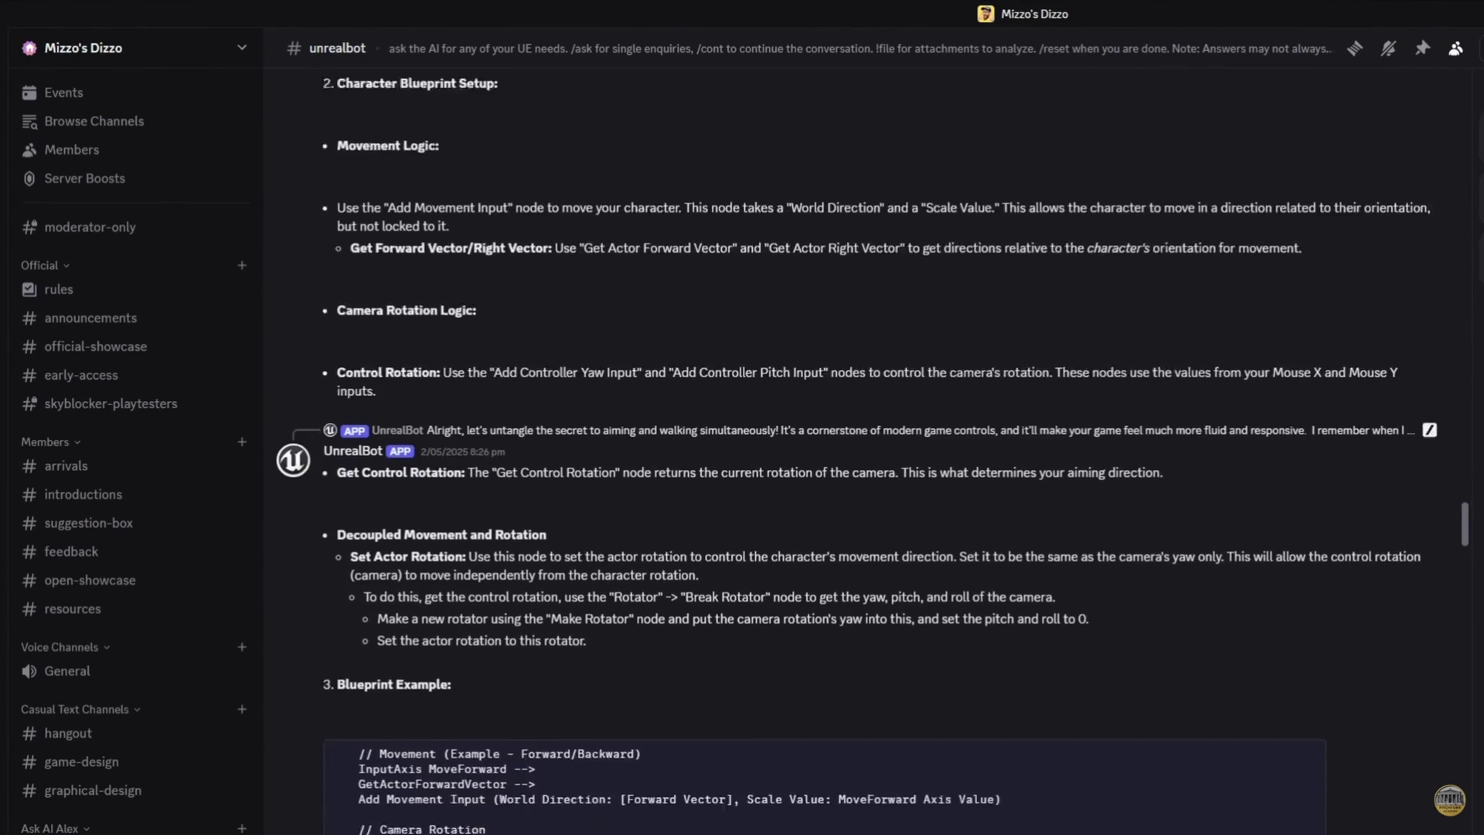
{"action": "scroll", "coordinate": [873, 449], "scroll_direction": "down", "scroll_amount": 15}
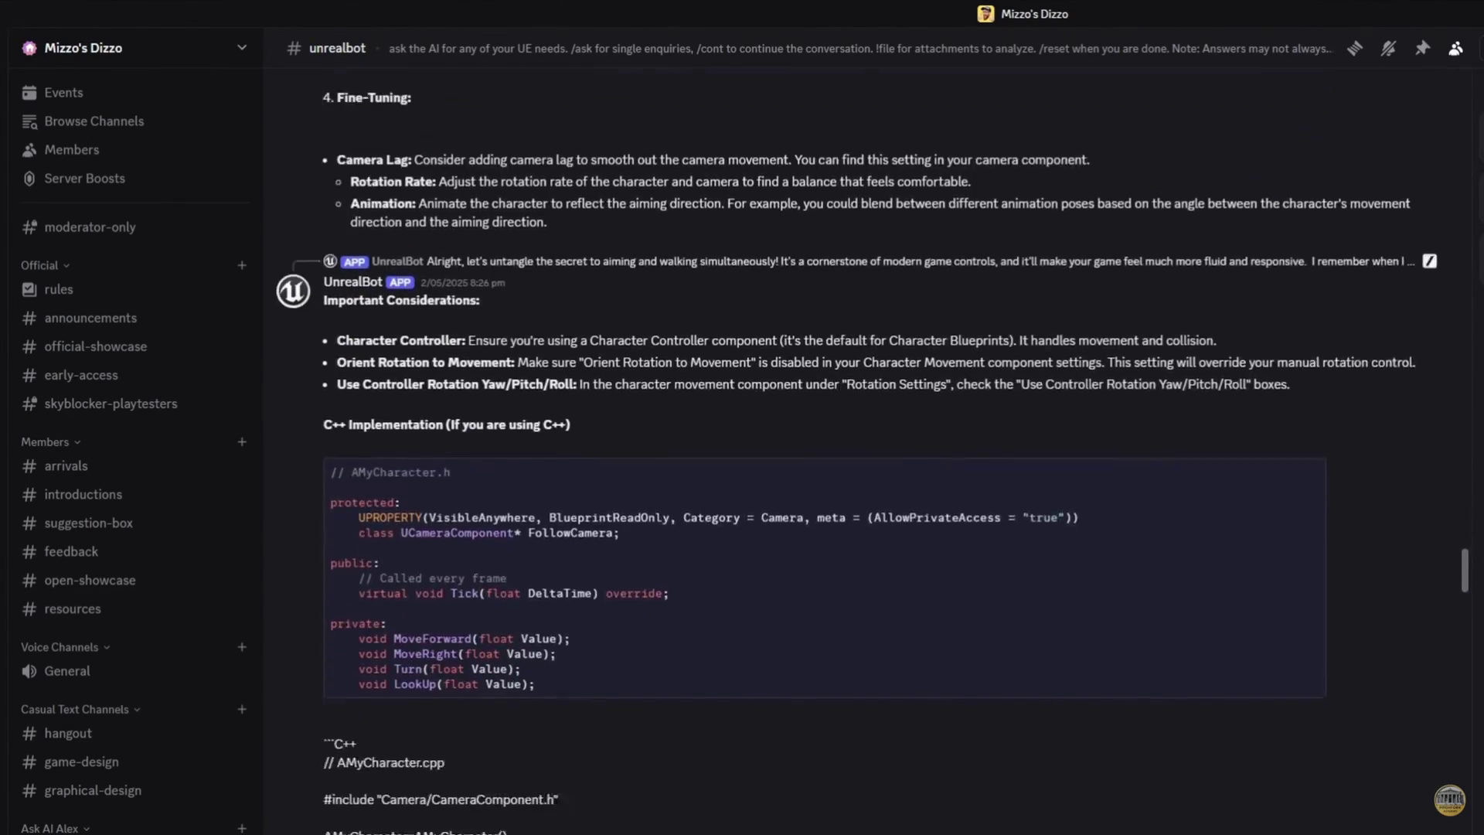
{"action": "scroll", "coordinate": [874, 448], "scroll_direction": "down", "scroll_amount": 15}
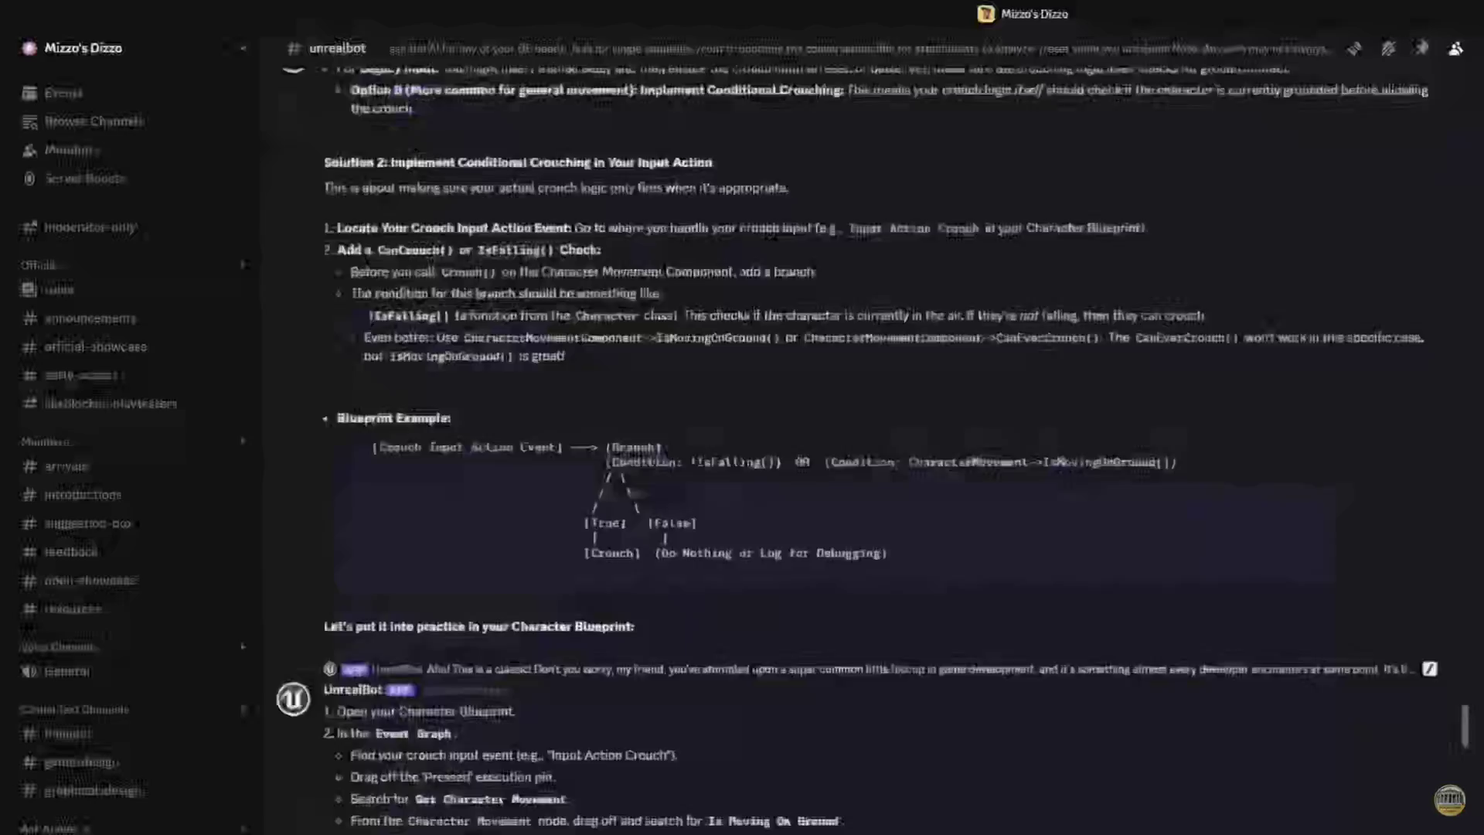
{"action": "scroll", "coordinate": [873, 449], "scroll_direction": "down", "scroll_amount": 15}
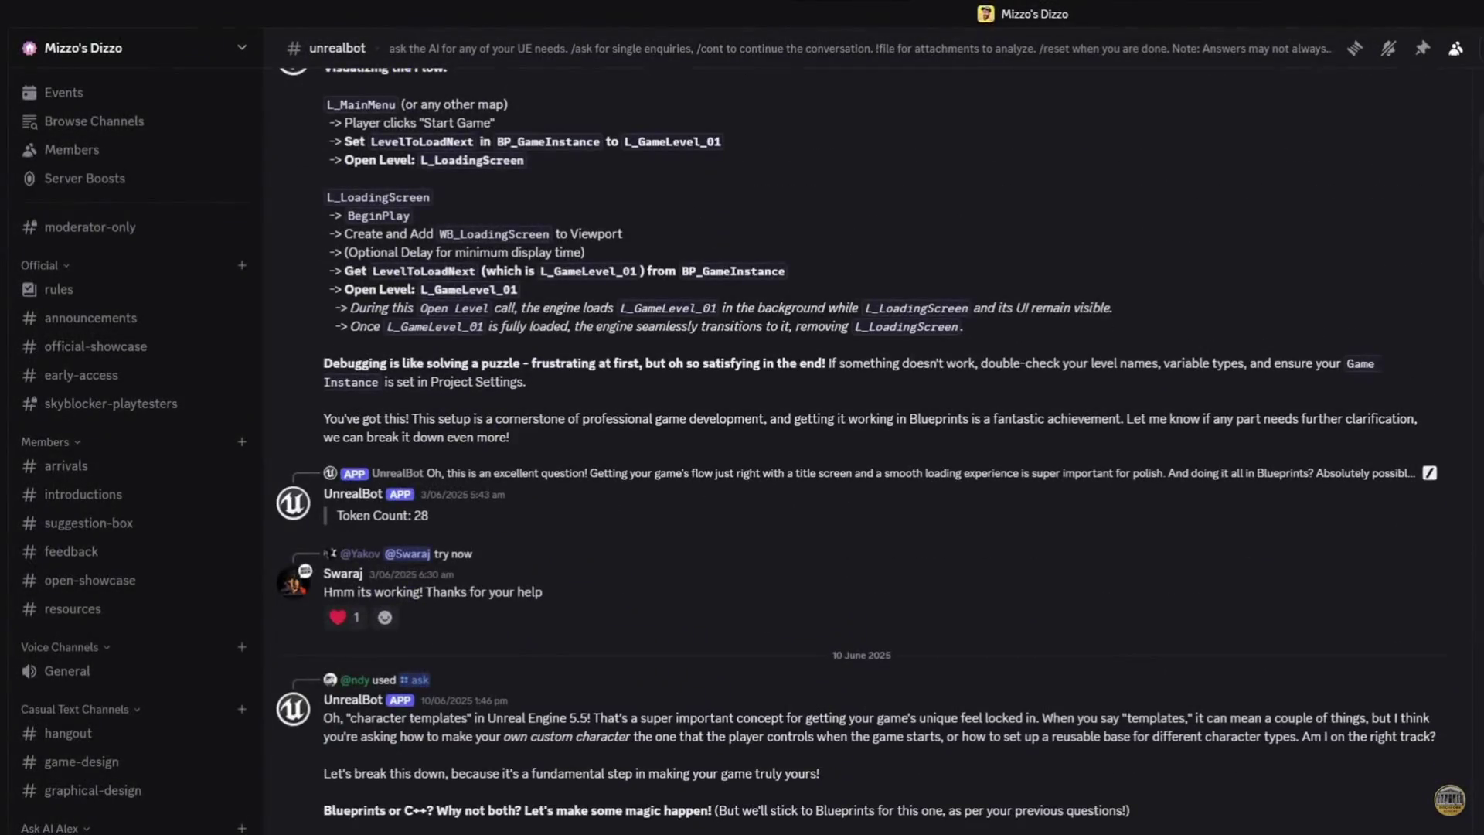
{"action": "scroll", "coordinate": [873, 448], "scroll_direction": "down", "scroll_amount": 10}
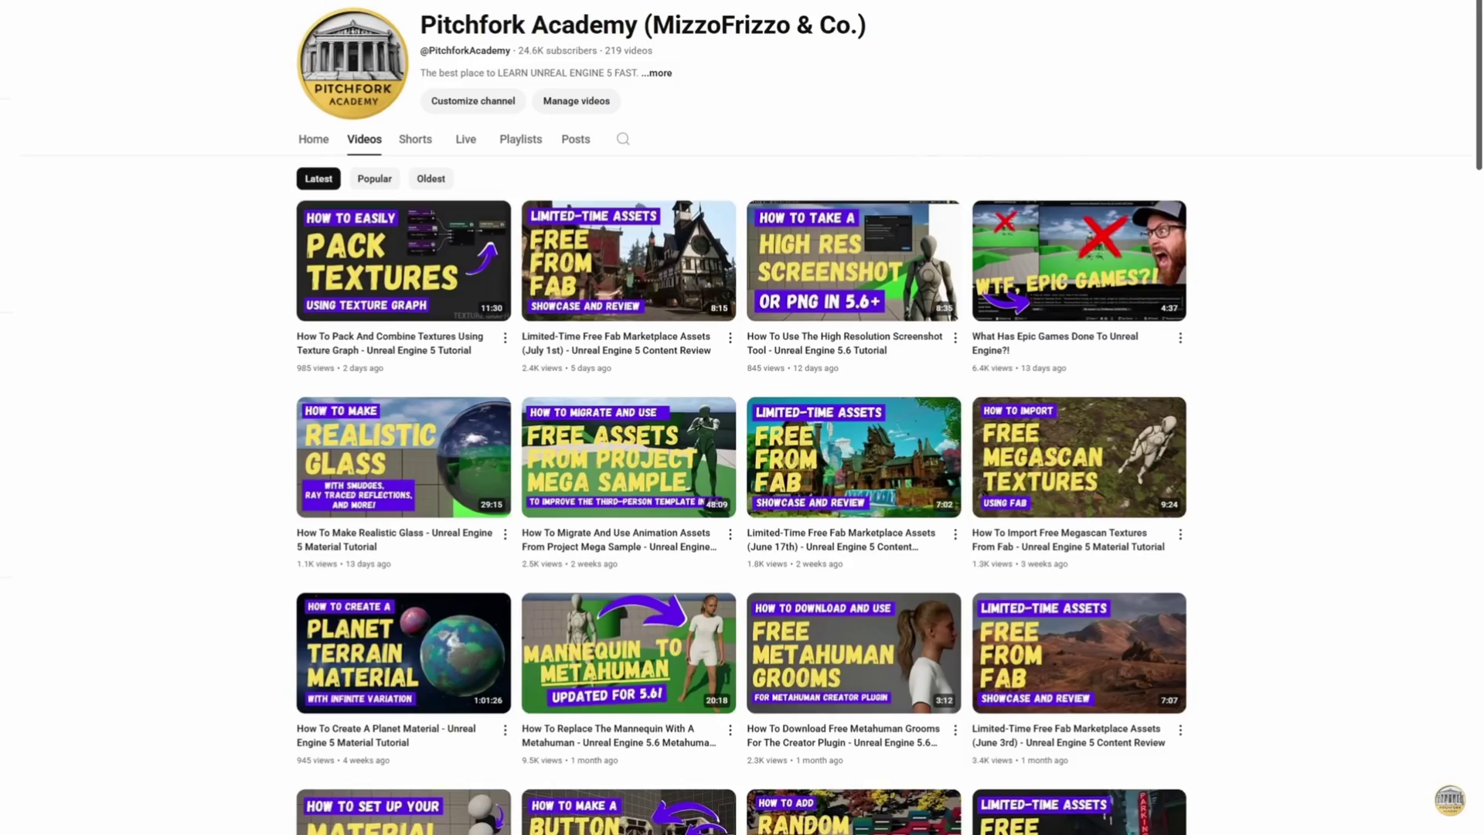
Step: Look through the latest videos on the Pitchfork Academy YouTube channel
{"action": "scroll", "coordinate": [742, 417], "scroll_direction": "down", "scroll_amount": 14}
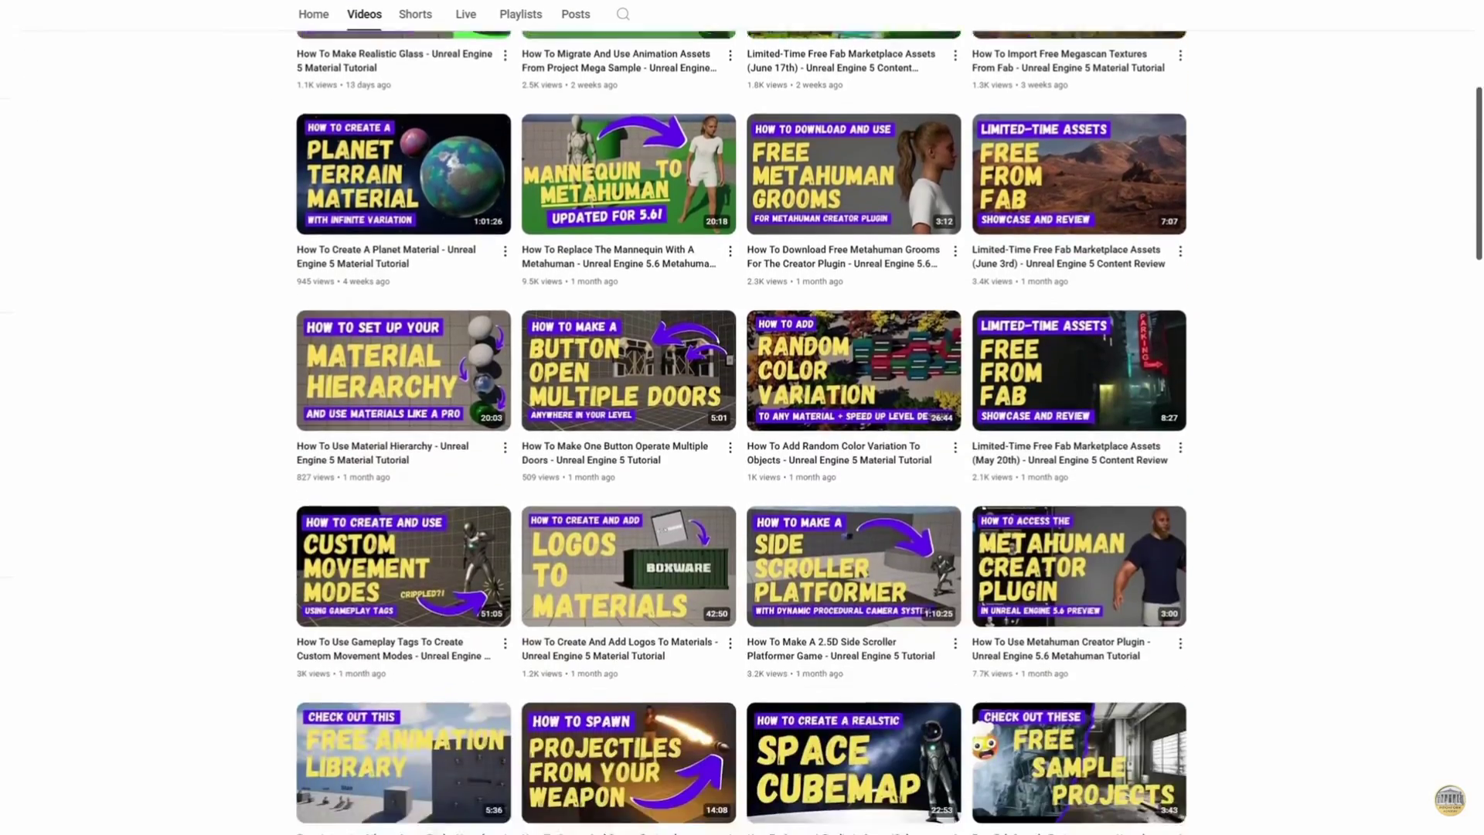
{"action": "scroll", "coordinate": [743, 417], "scroll_direction": "down", "scroll_amount": 20}
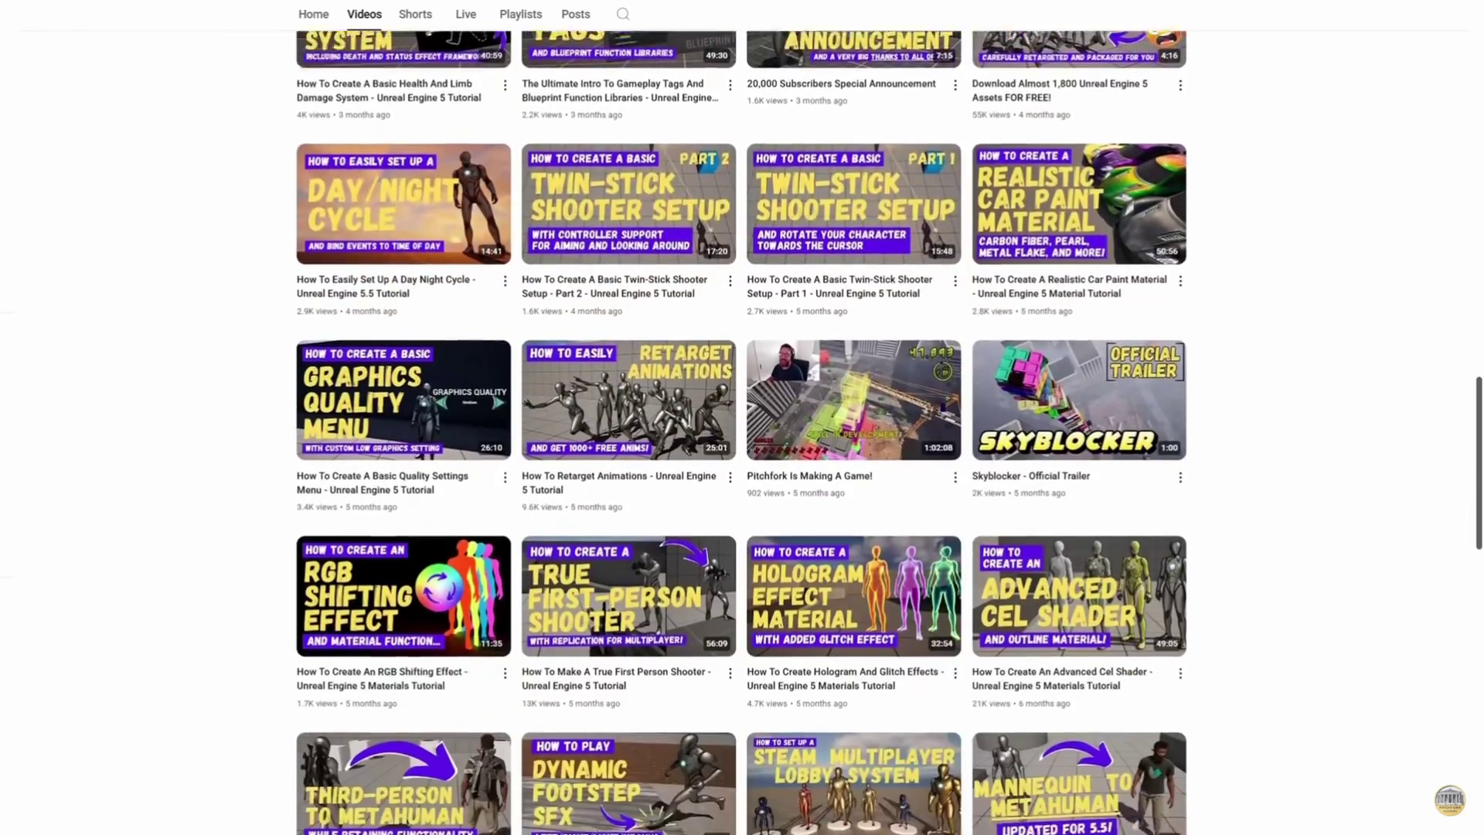
{"action": "scroll", "coordinate": [743, 418], "scroll_direction": "down", "scroll_amount": 5}
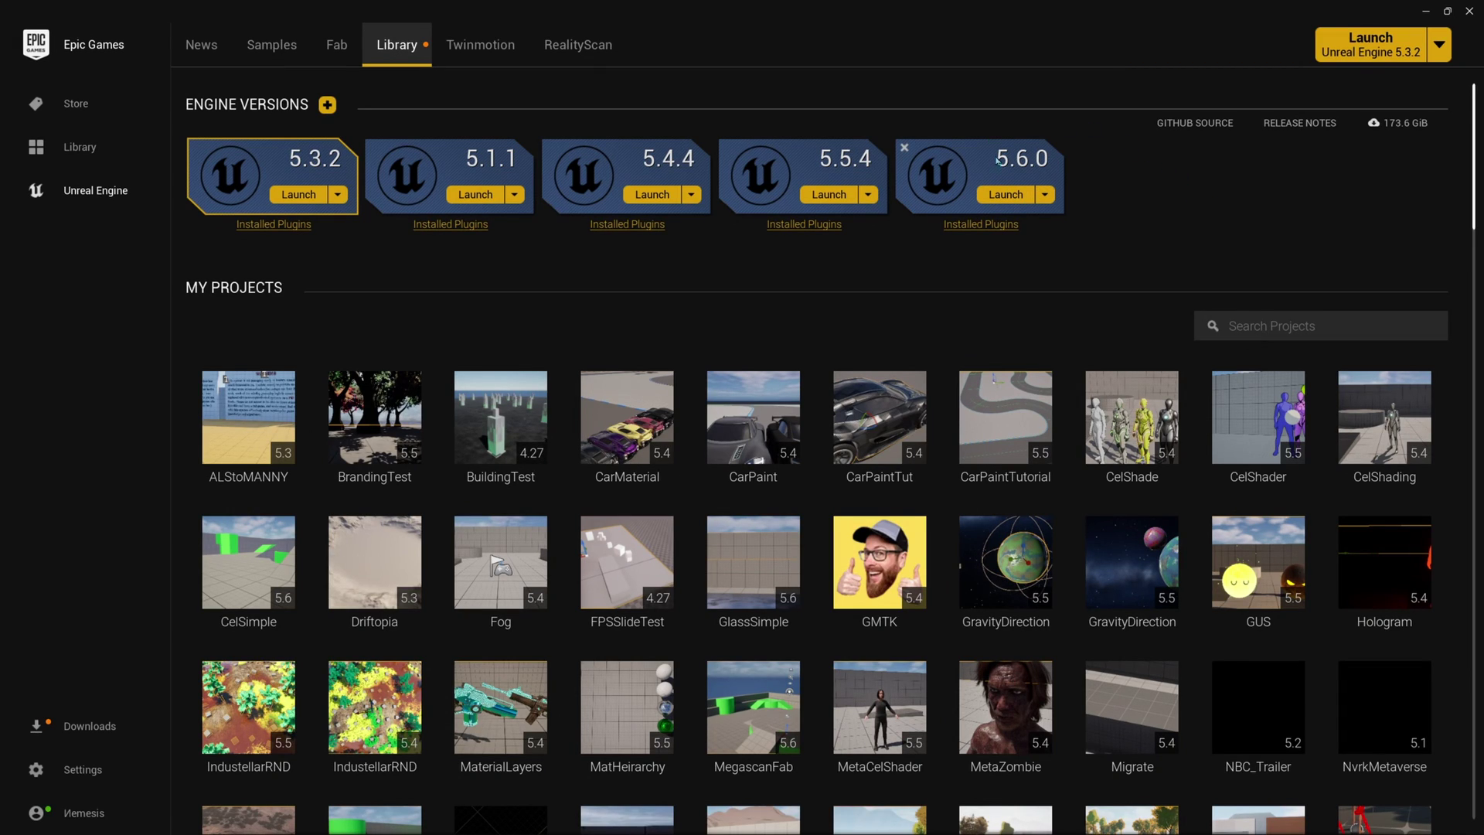
Step: Check which further engine versions can be installed in the Epic Games Launcher and remove the added version slot
{"action": "left_click", "coordinate": [328, 106]}
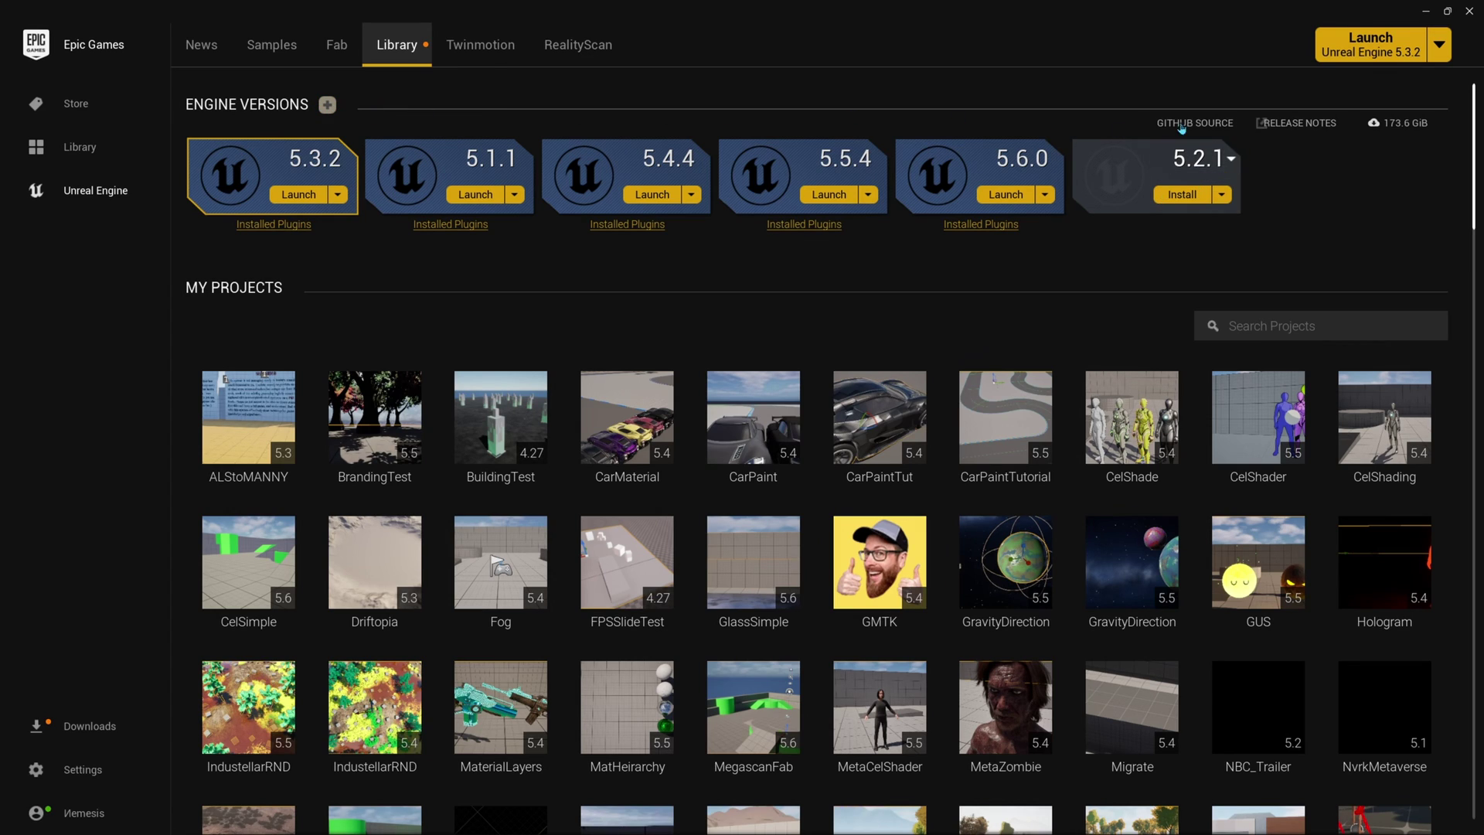
{"action": "left_click", "coordinate": [1232, 163]}
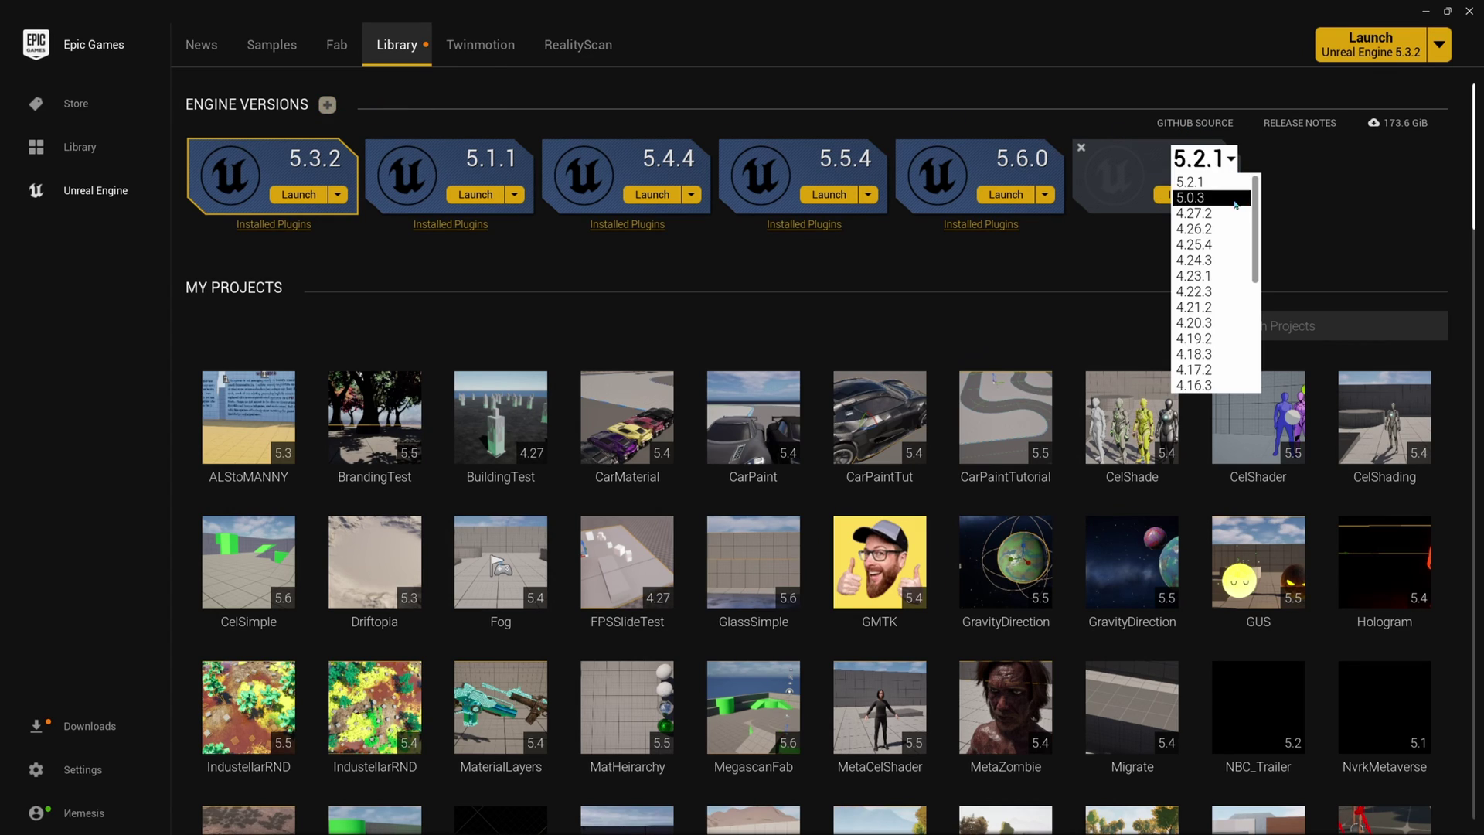
{"action": "scroll", "coordinate": [1230, 283], "scroll_direction": "down", "scroll_amount": 3}
{"action": "scroll", "coordinate": [1230, 285], "scroll_direction": "up", "scroll_amount": 3}
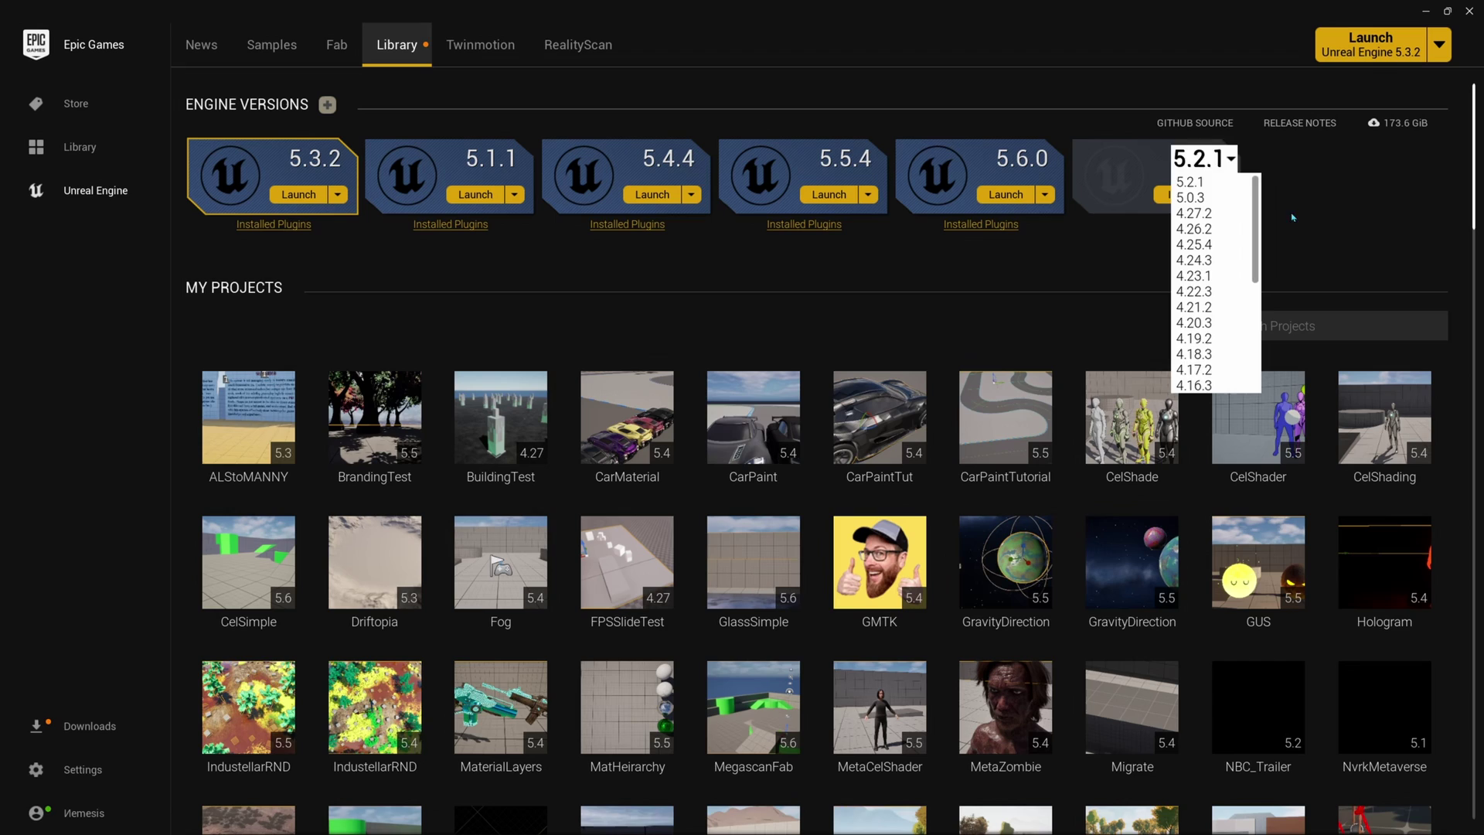
{"action": "left_click", "coordinate": [1292, 218]}
{"action": "left_click", "coordinate": [1081, 148]}
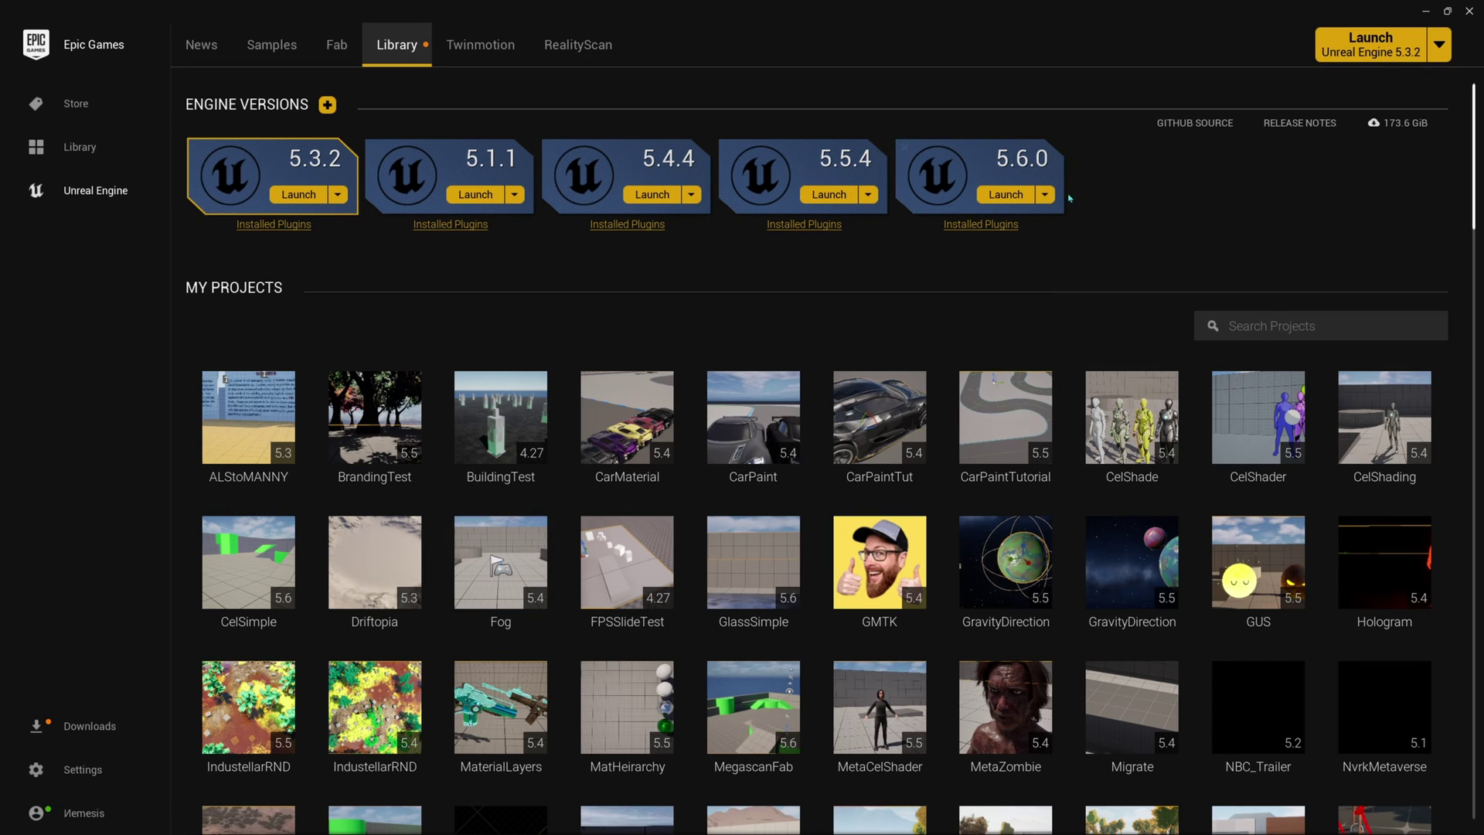
Step: Launch Unreal Engine 5.6.0 and create the Third Person Blueprint project WaterInteract in N:\UE5 with the variant set to None
{"action": "left_click", "coordinate": [1003, 194]}
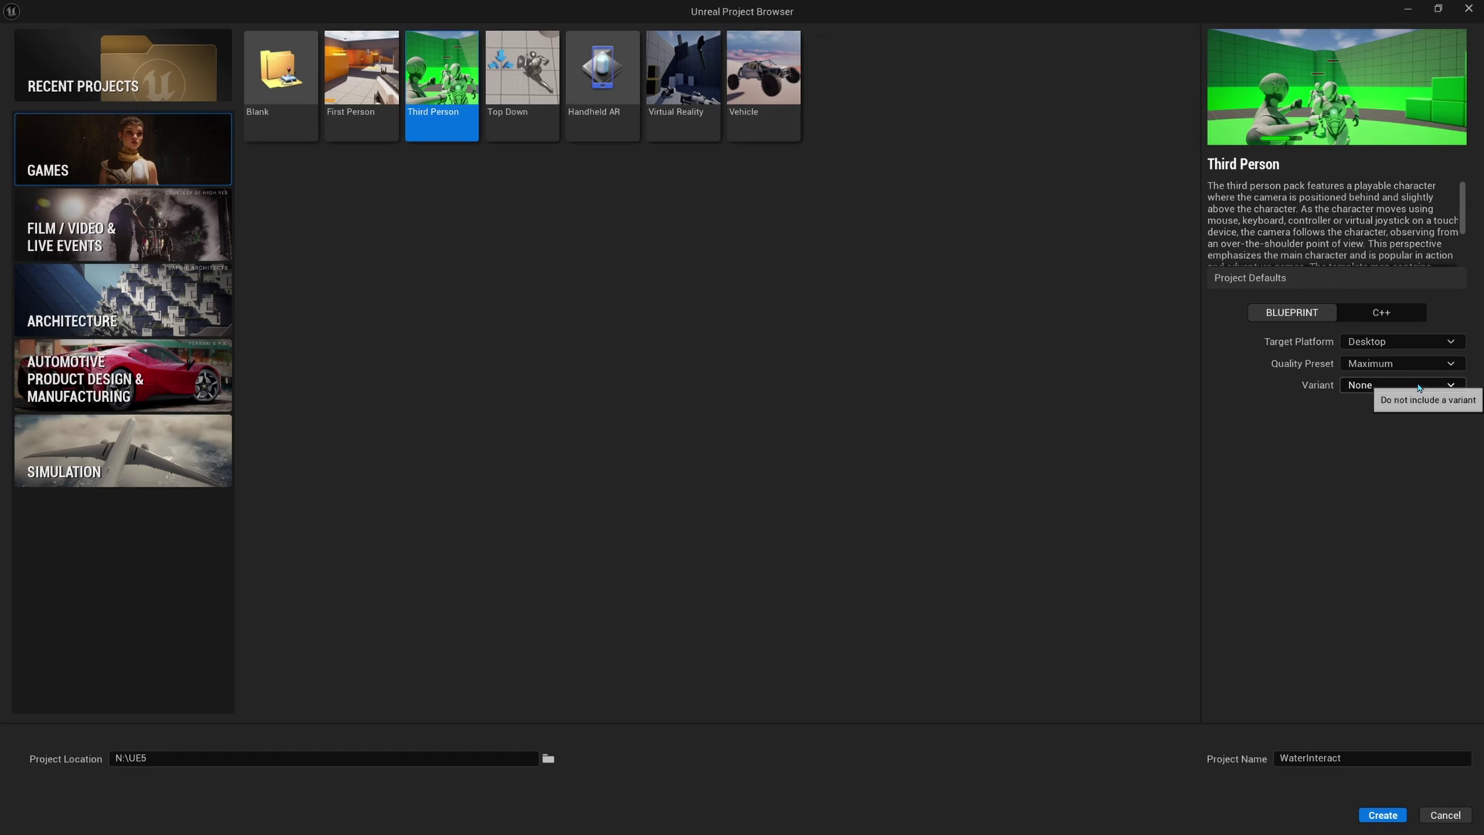
{"action": "left_click", "coordinate": [1451, 386]}
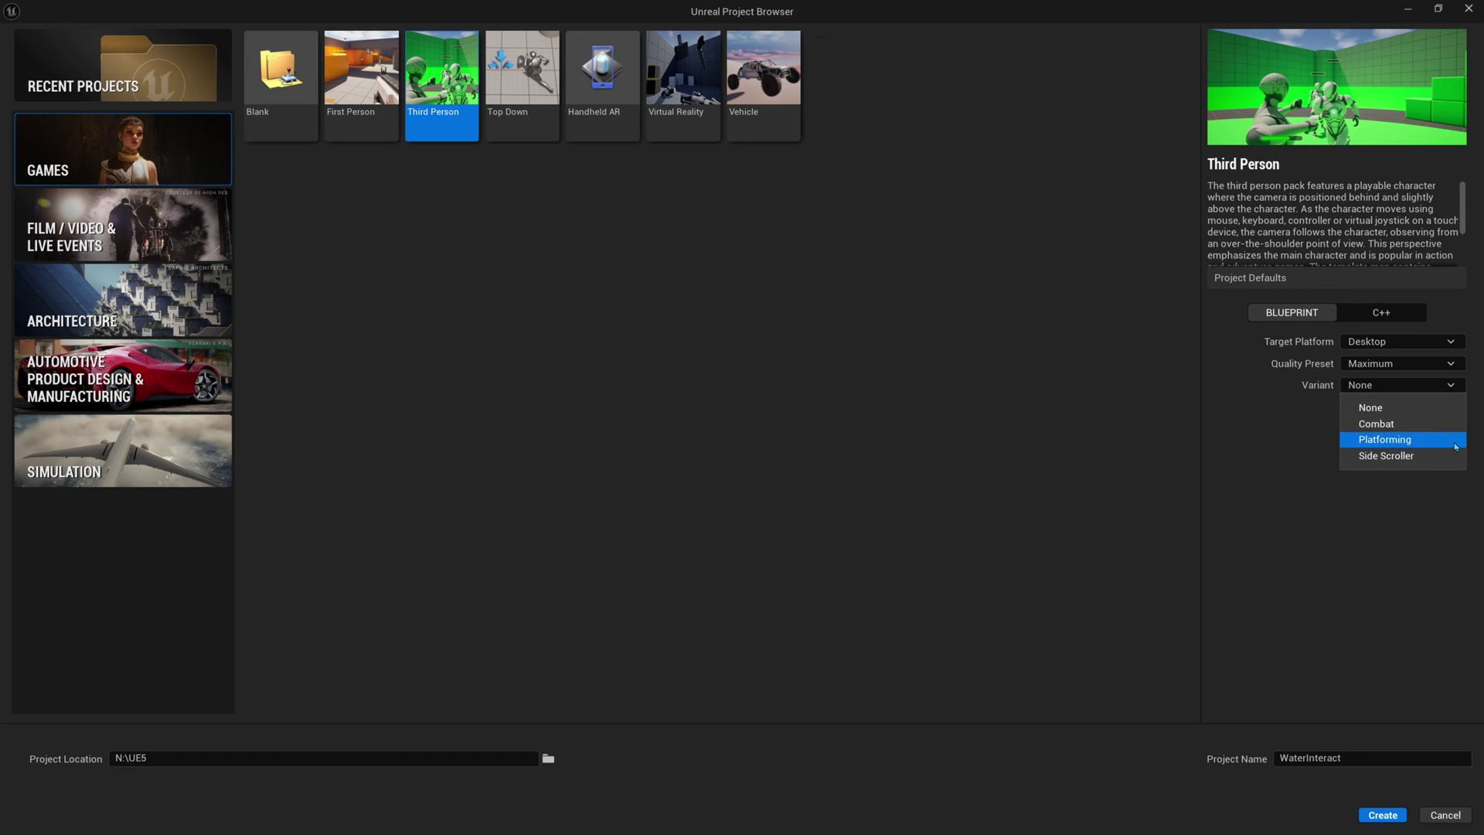
{"action": "left_click", "coordinate": [1446, 402]}
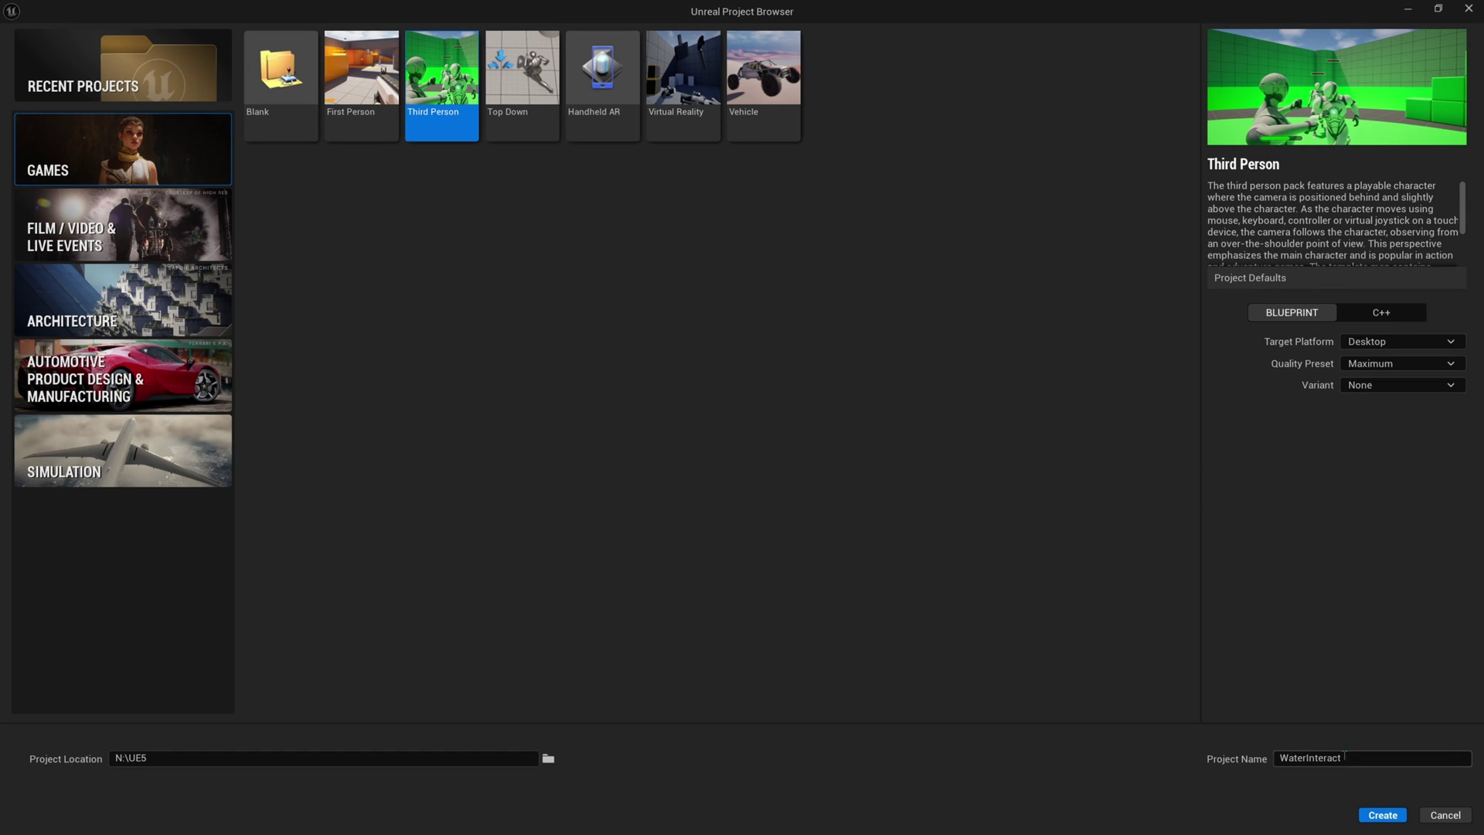
{"action": "mouse_move", "coordinate": [1344, 759]}
{"action": "left_mouse_down"}
{"action": "mouse_move", "coordinate": [1279, 759]}
{"action": "mouse_move", "coordinate": [1342, 762]}
{"action": "left_mouse_up"}
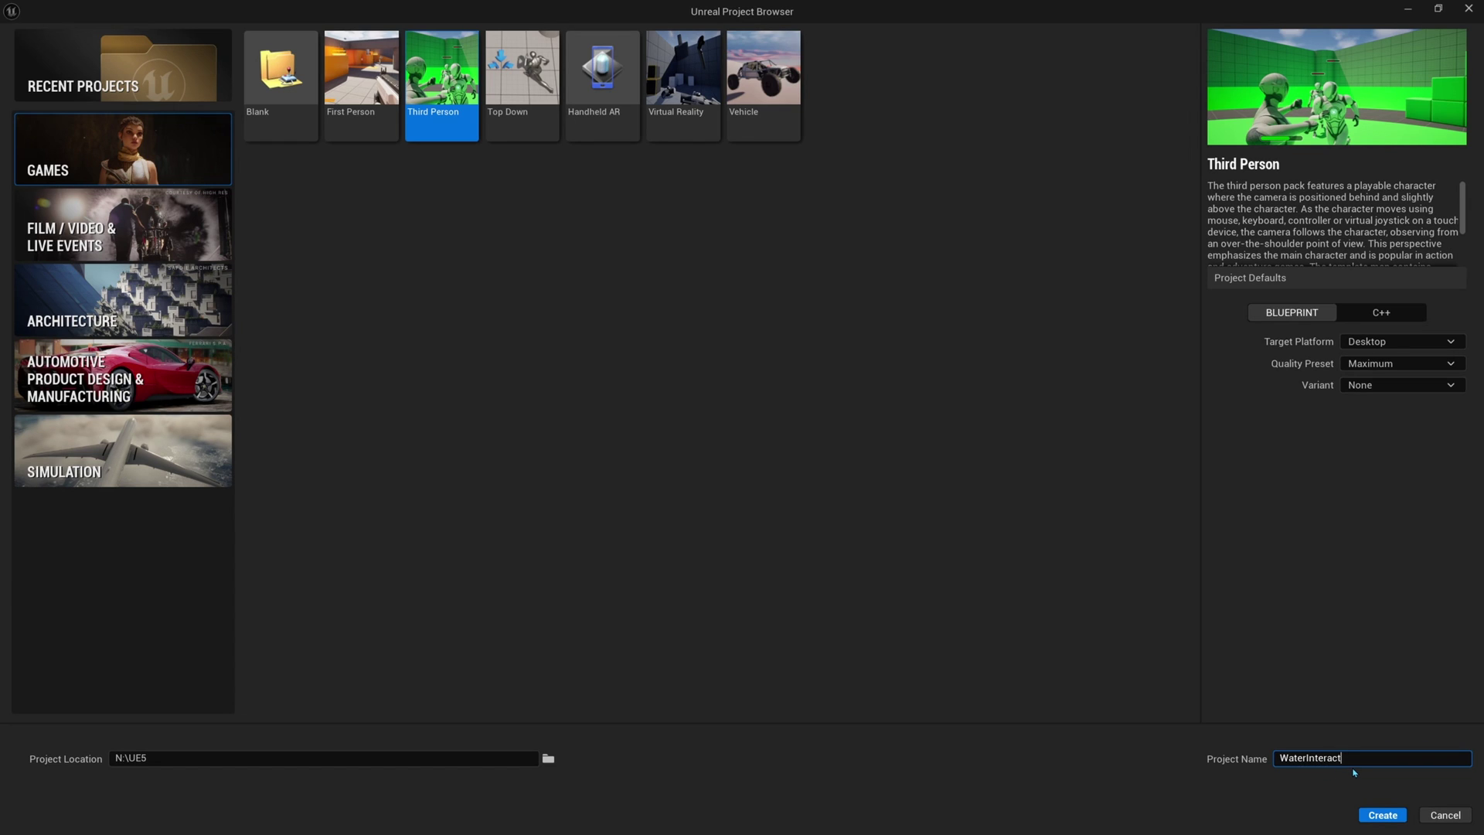
{"action": "left_click", "coordinate": [1383, 815]}
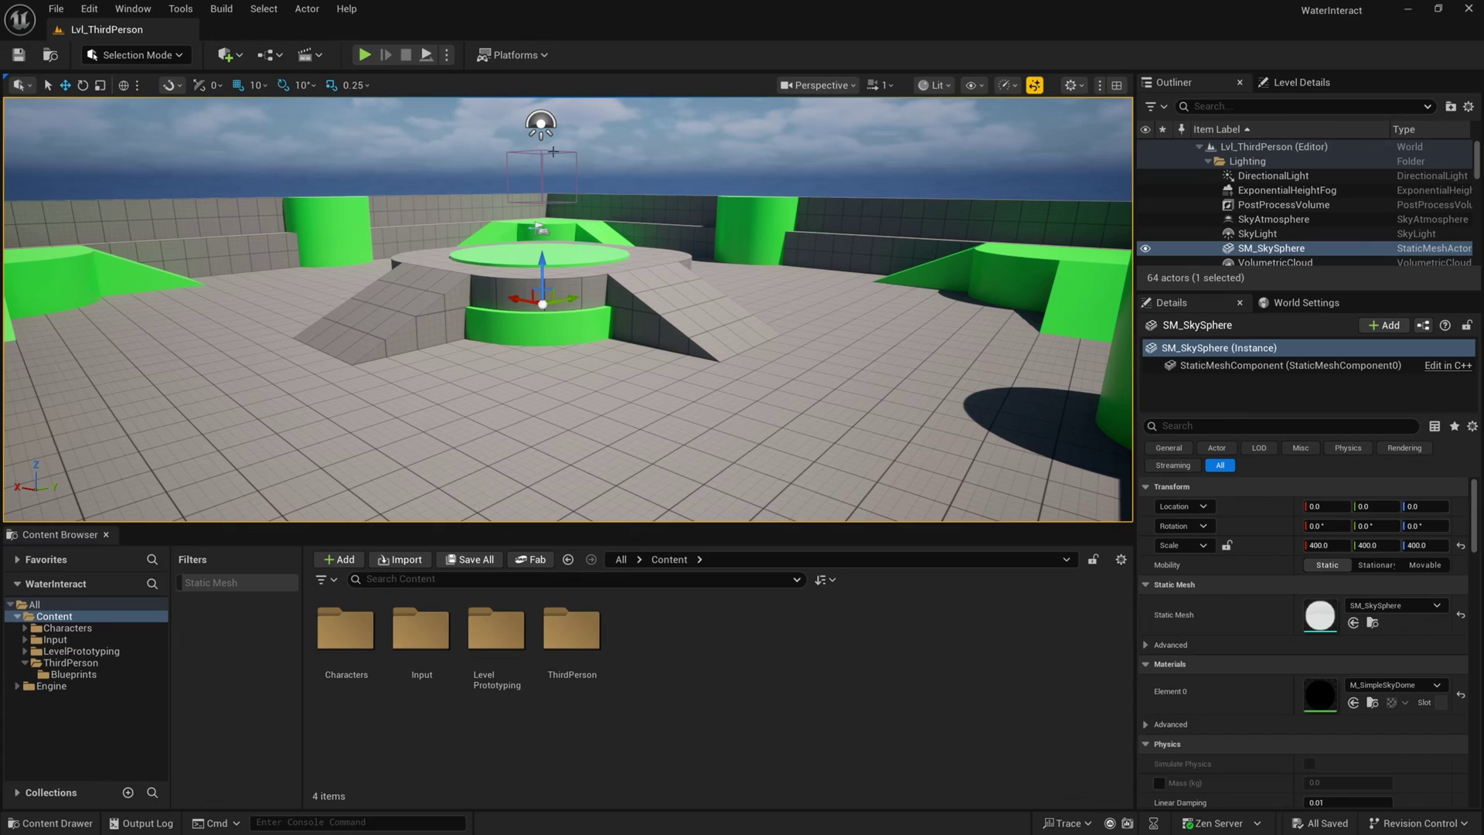
Step: Find the experimental Water plugin by searching for "water" and enable it for the project
{"action": "left_click", "coordinate": [90, 9]}
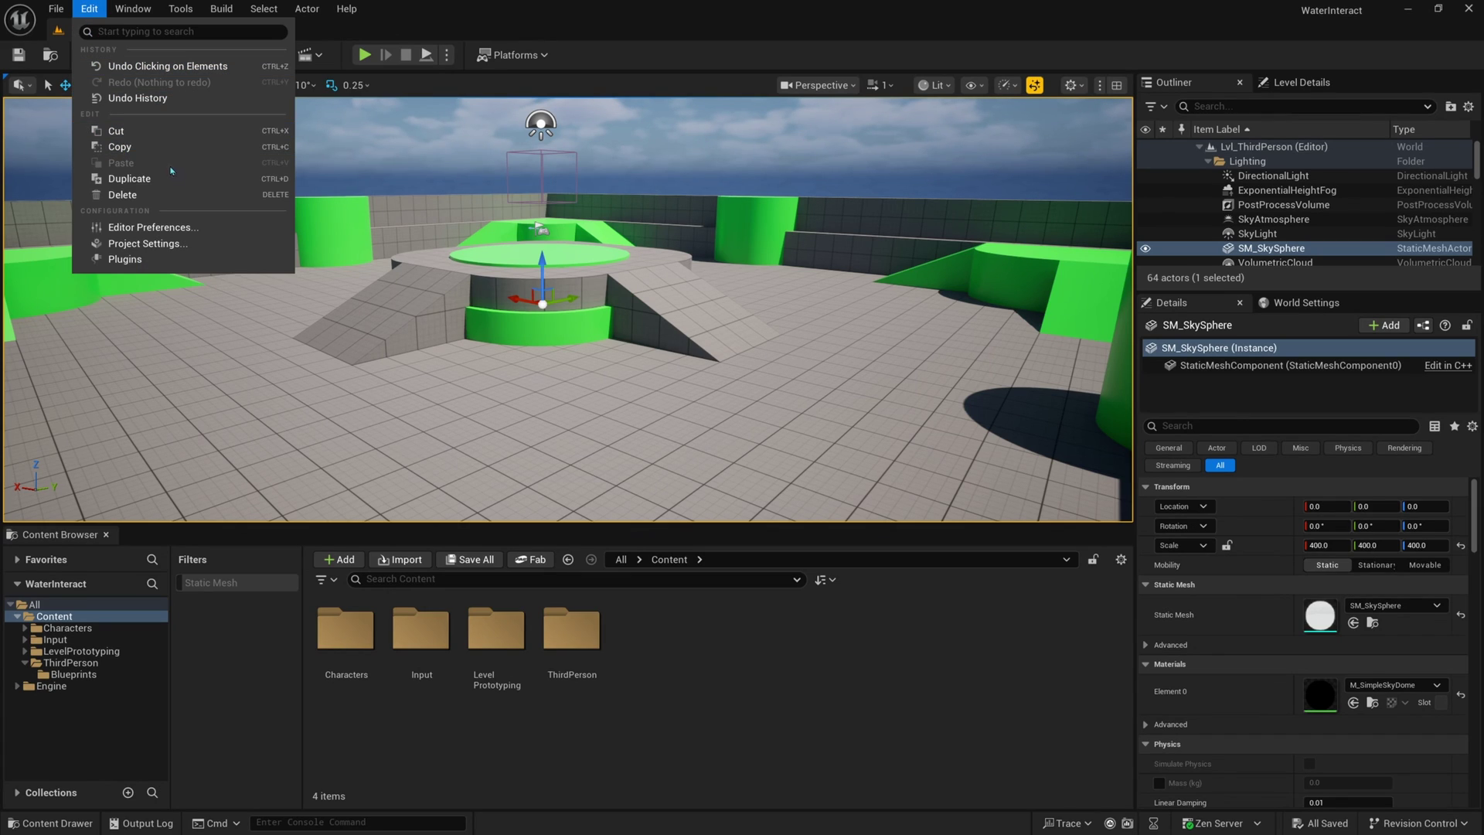
{"action": "left_click", "coordinate": [125, 260]}
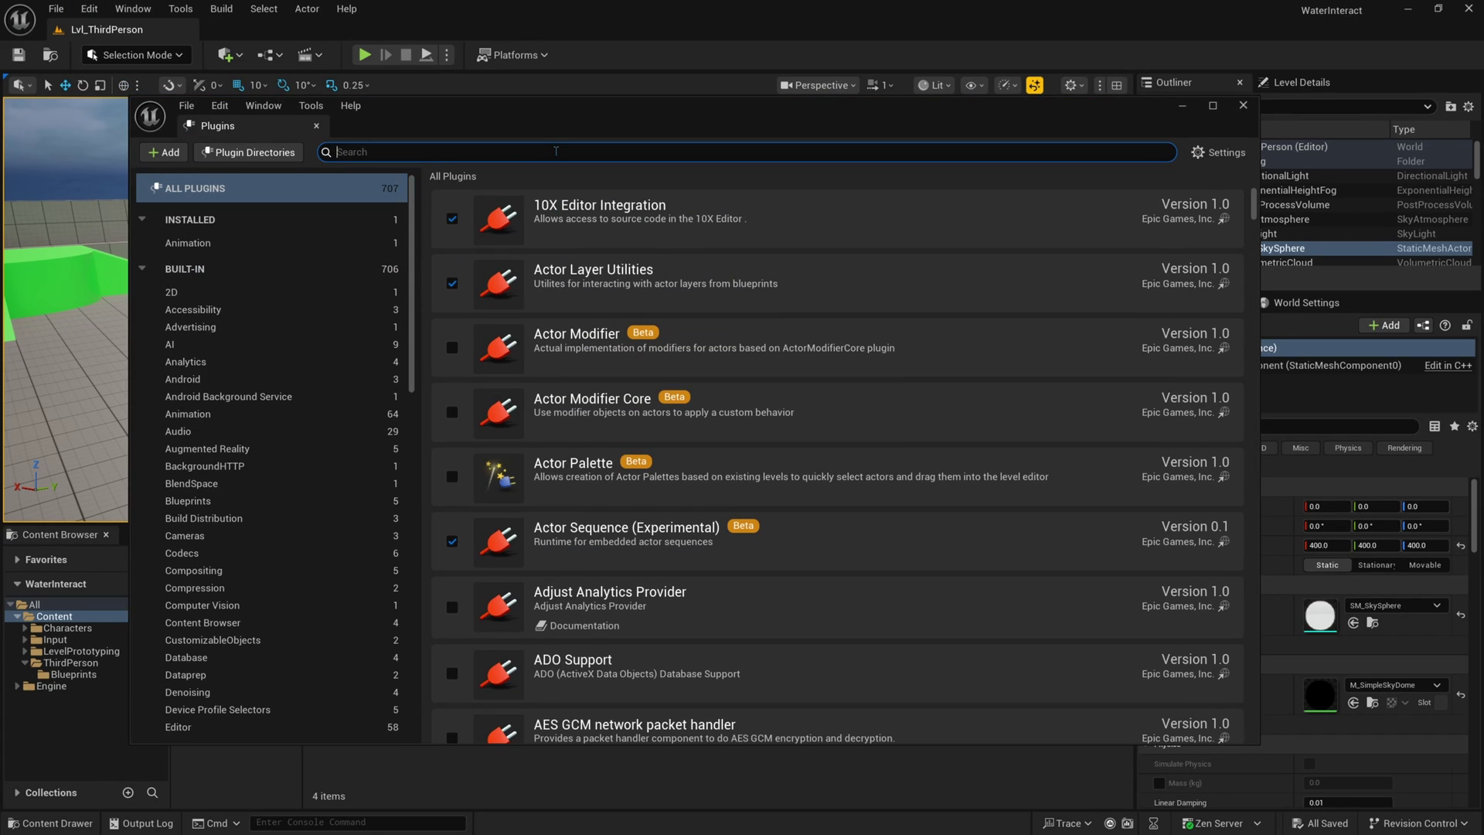
{"action": "type", "text": "water"}
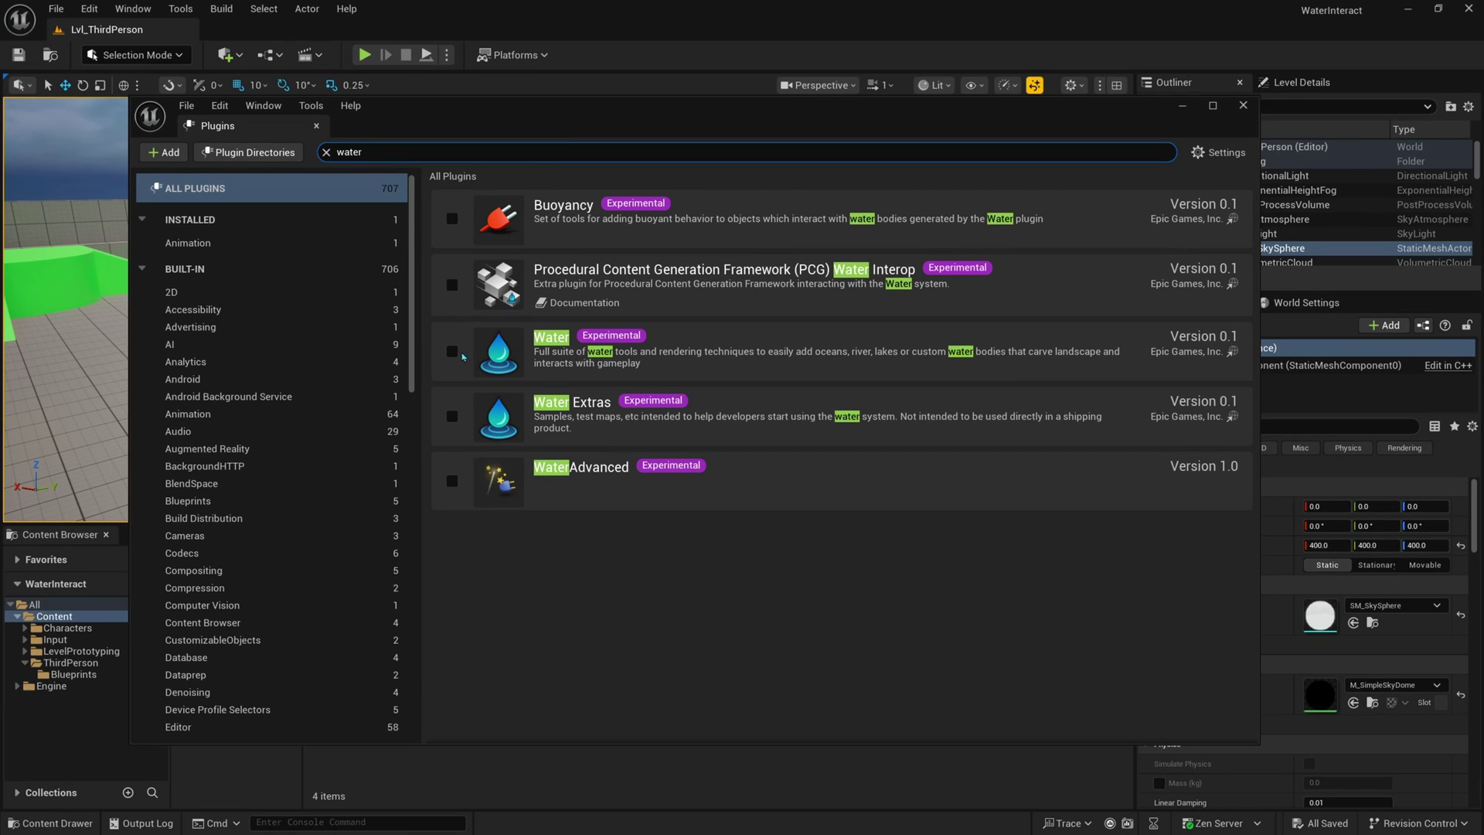
{"action": "left_click", "coordinate": [461, 354]}
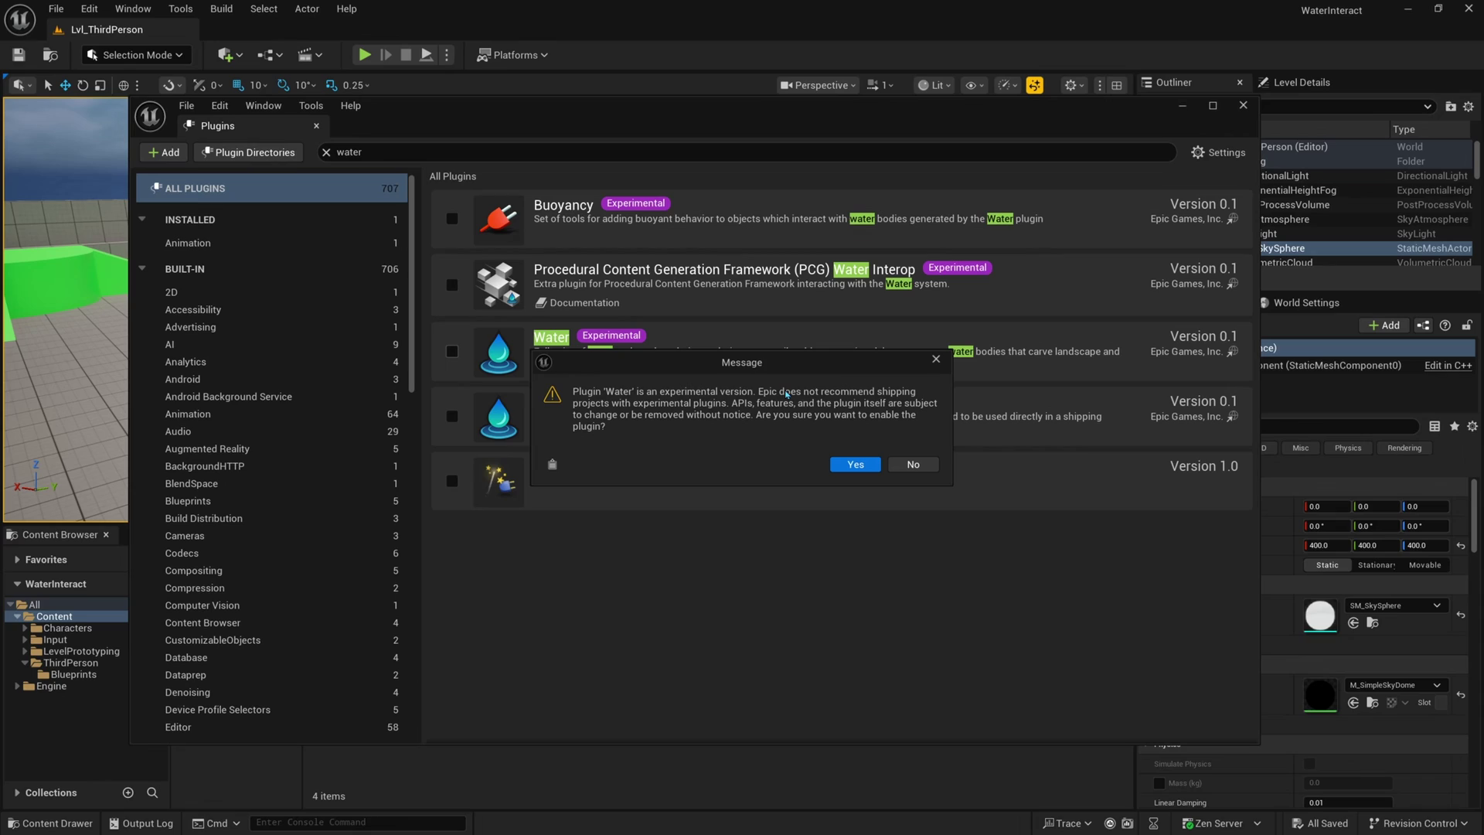
{"action": "left_click", "coordinate": [857, 465]}
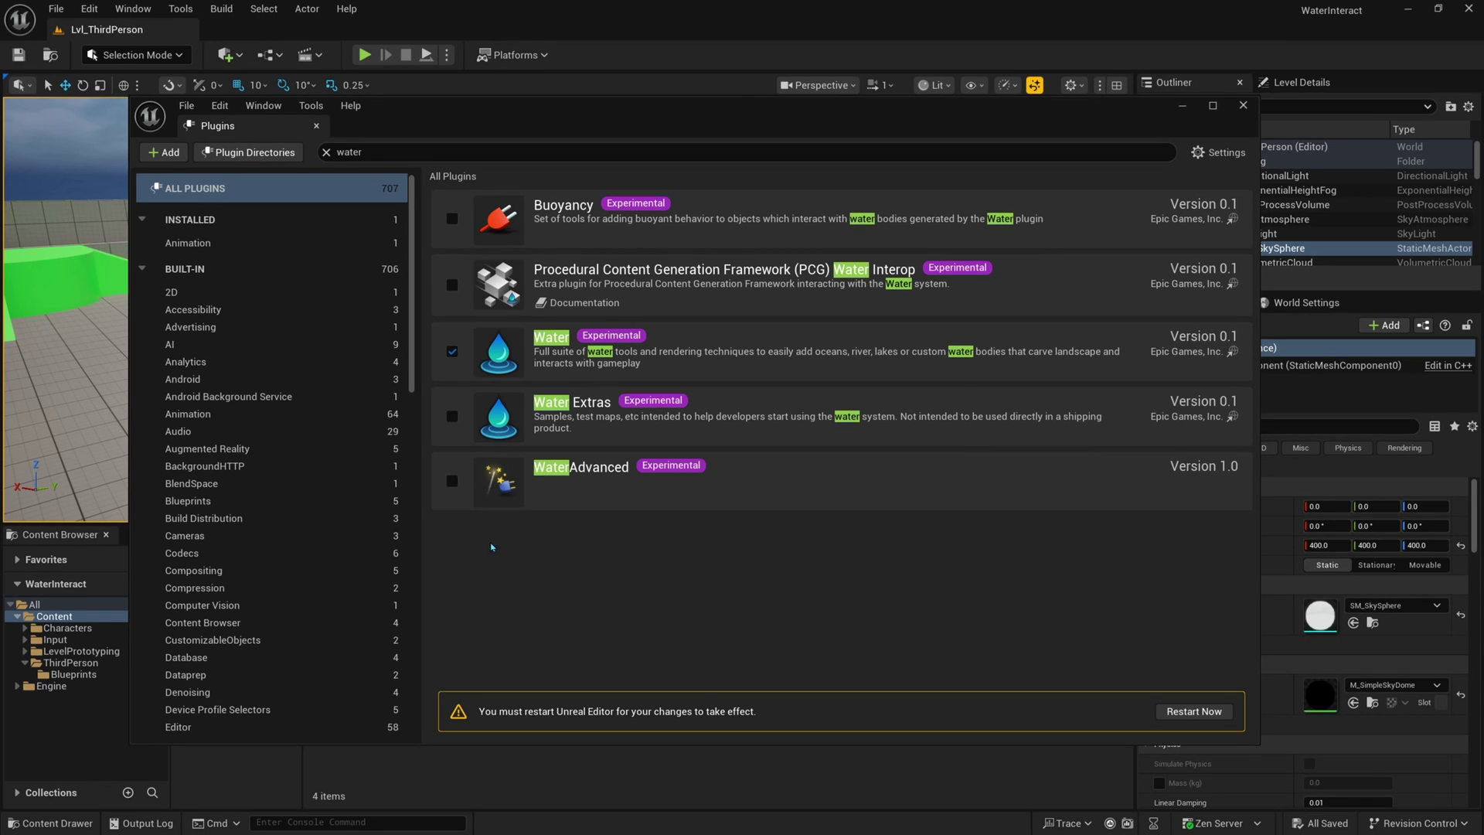
Step: Enable the experimental WaterAdvanced plugin and restart the editor to apply the plugin changes
{"action": "left_click", "coordinate": [451, 482]}
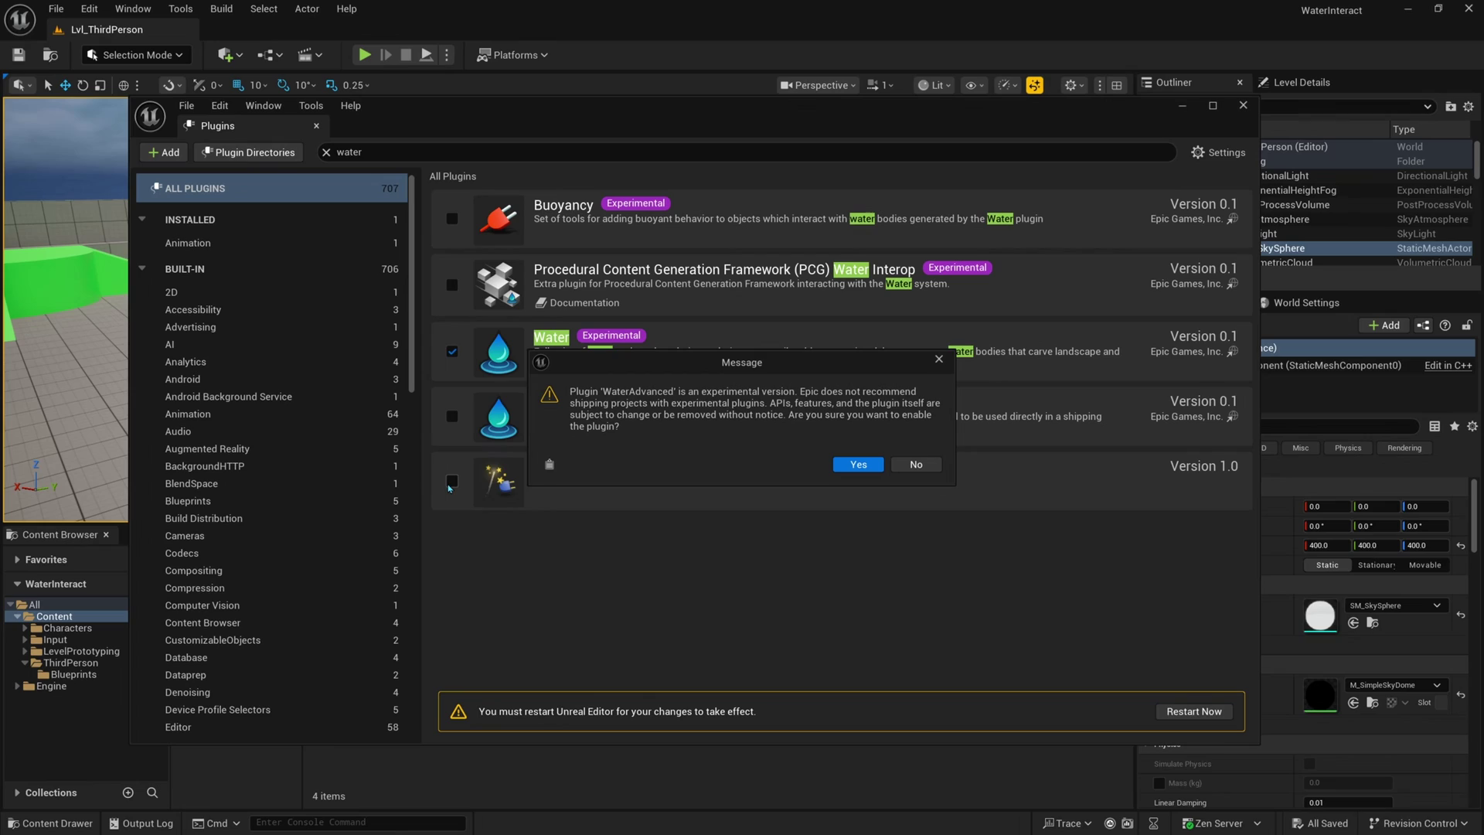
{"action": "left_click", "coordinate": [856, 464]}
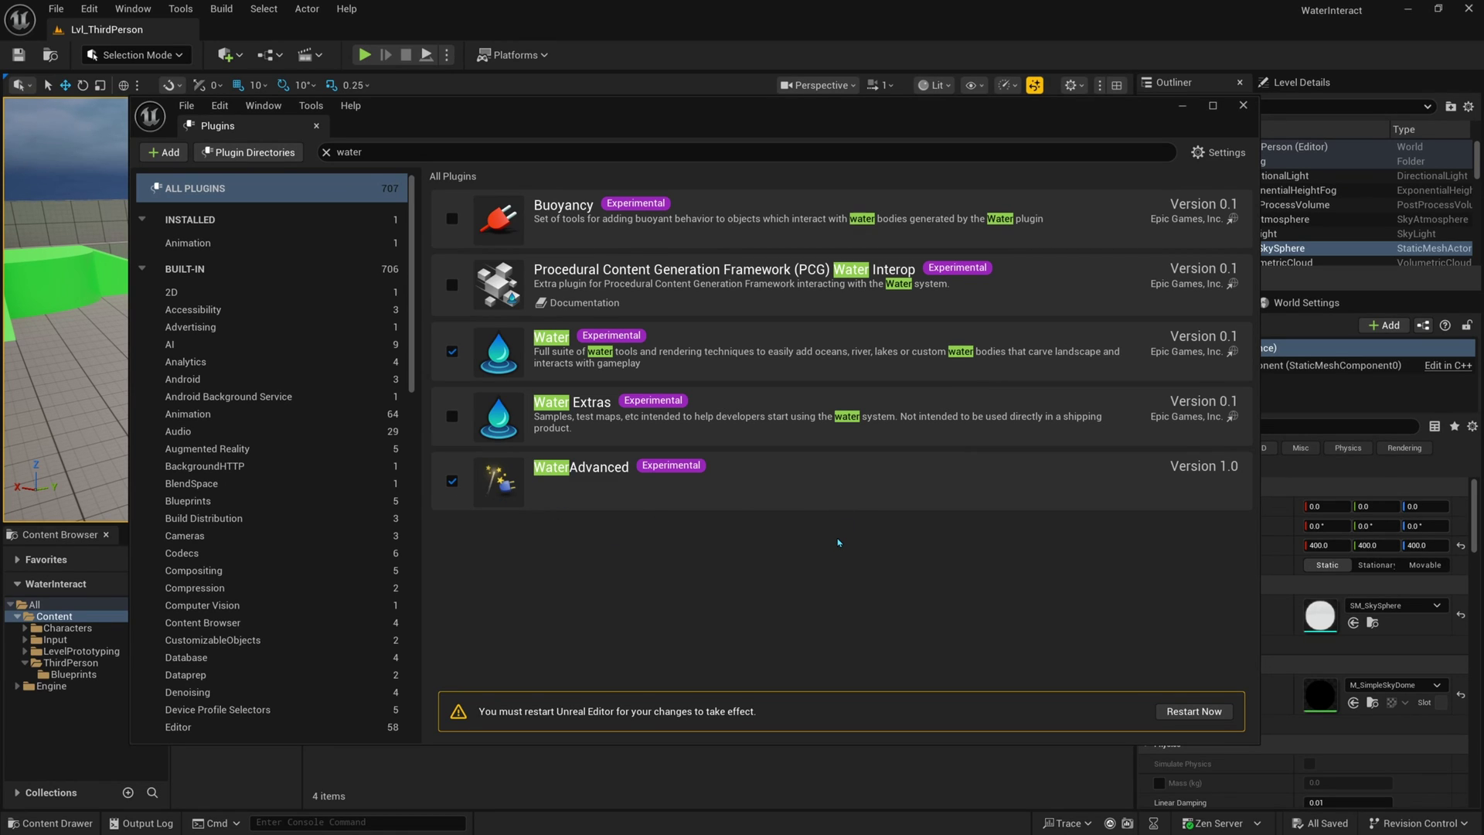
{"action": "left_click", "coordinate": [1193, 719]}
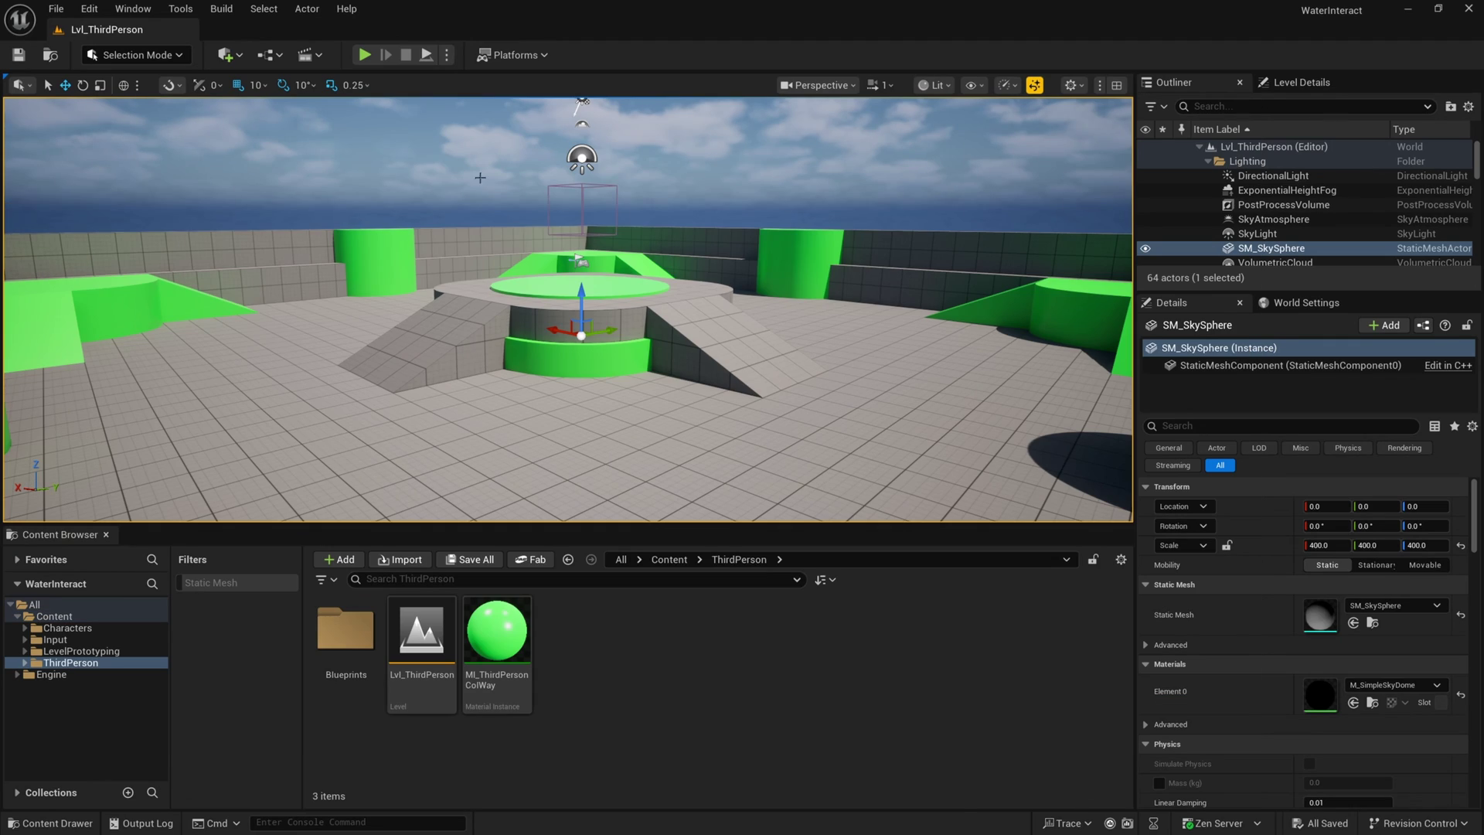
Step: Search the project settings for "shallow" and enable Use Default Shallow Water Subsystem for the Water Advanced plugin
{"action": "left_click", "coordinate": [89, 11]}
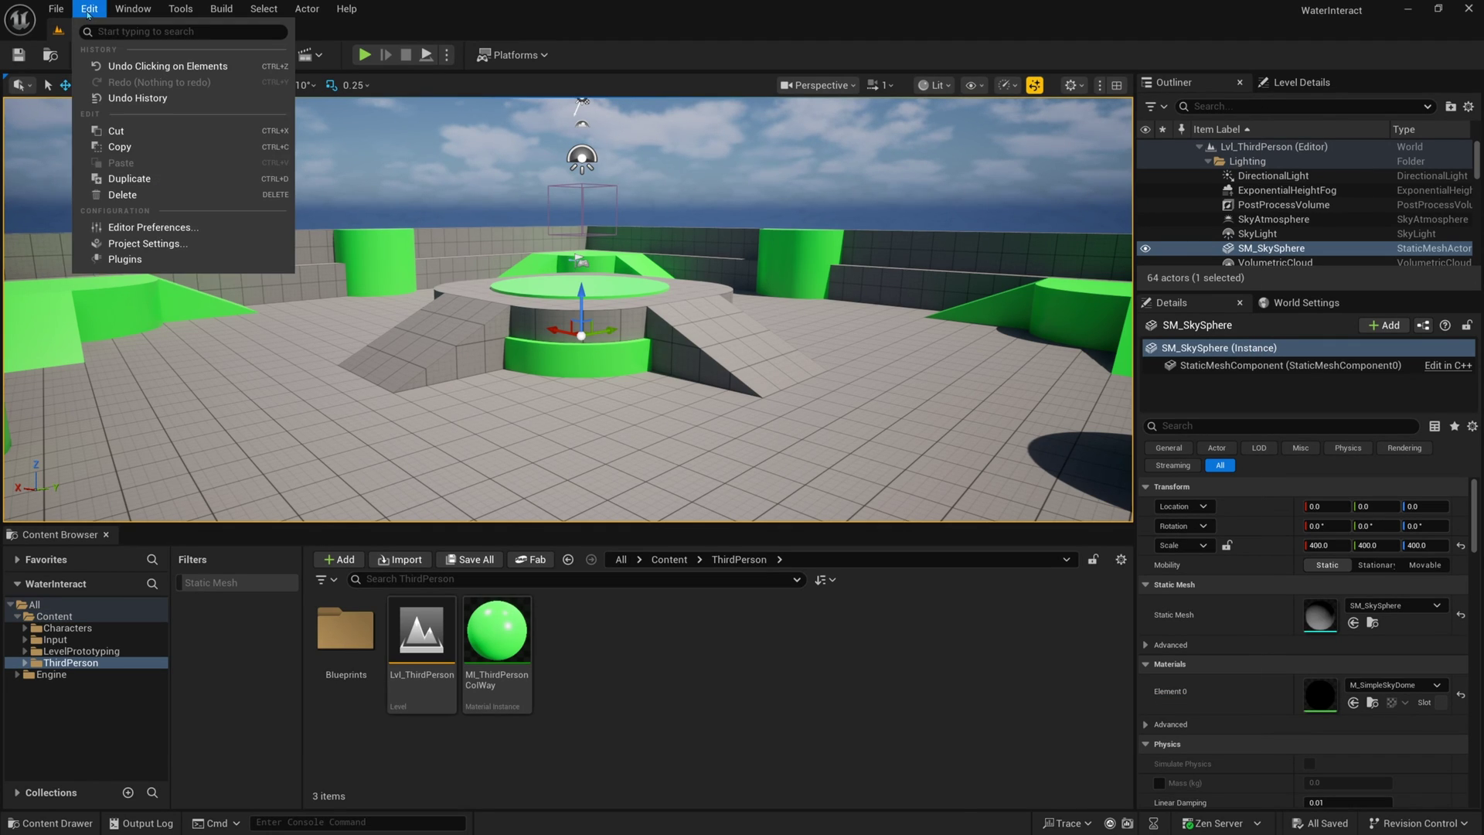
{"action": "left_click", "coordinate": [197, 245]}
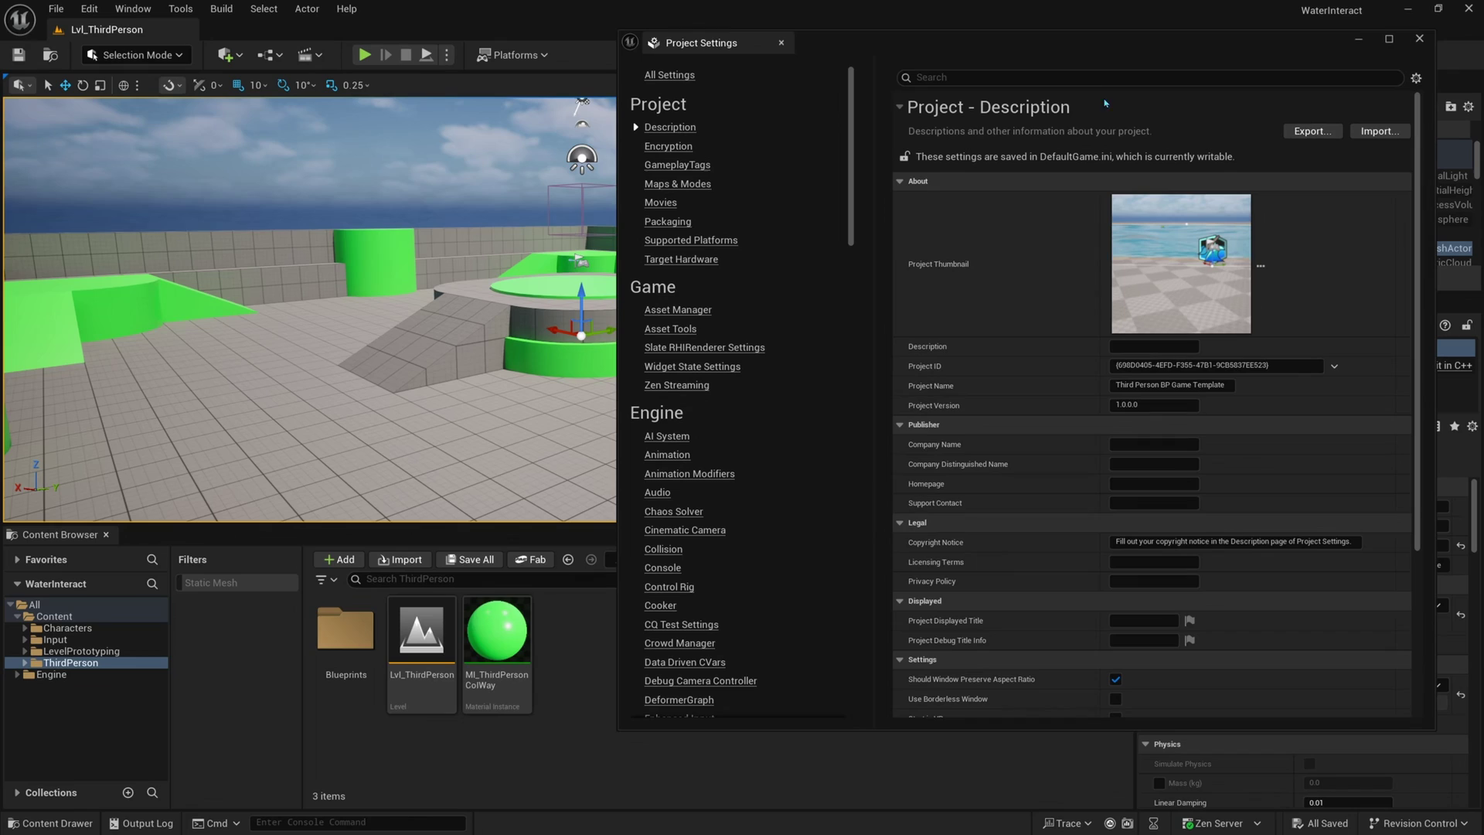
{"action": "double_click", "coordinate": [664, 44]}
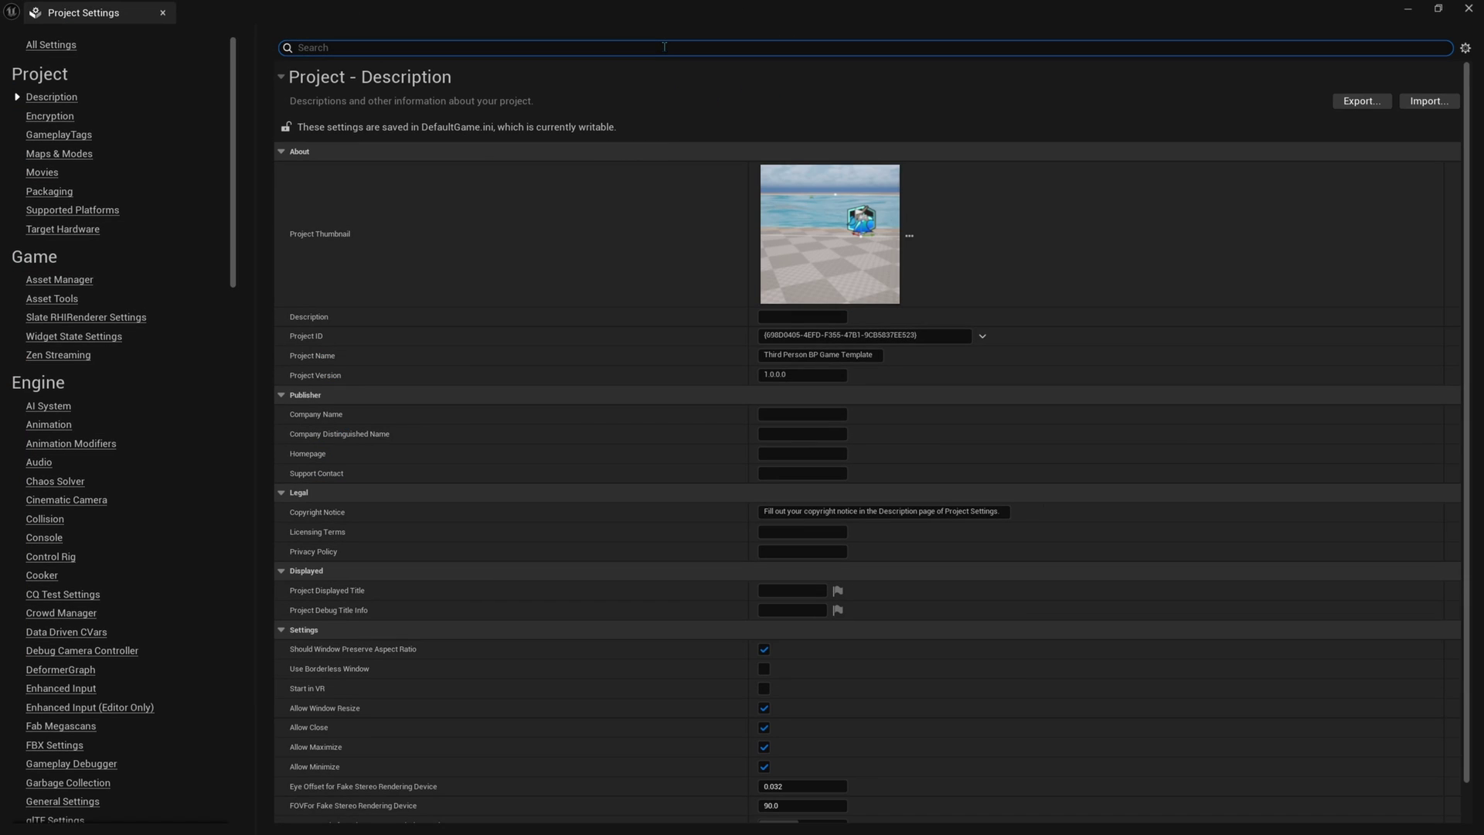
{"action": "type", "text": "shallow"}
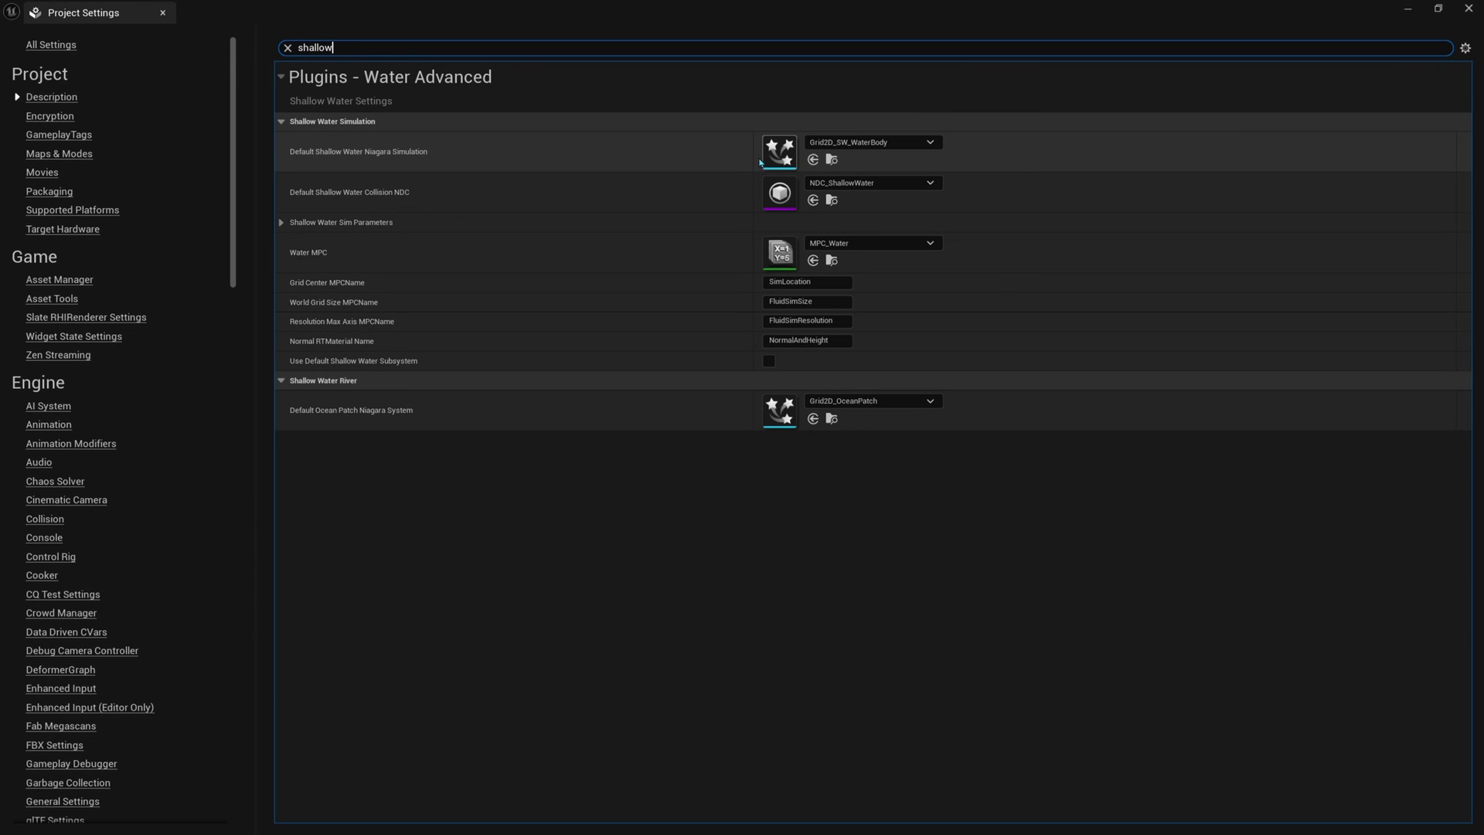
{"action": "left_click", "coordinate": [334, 366]}
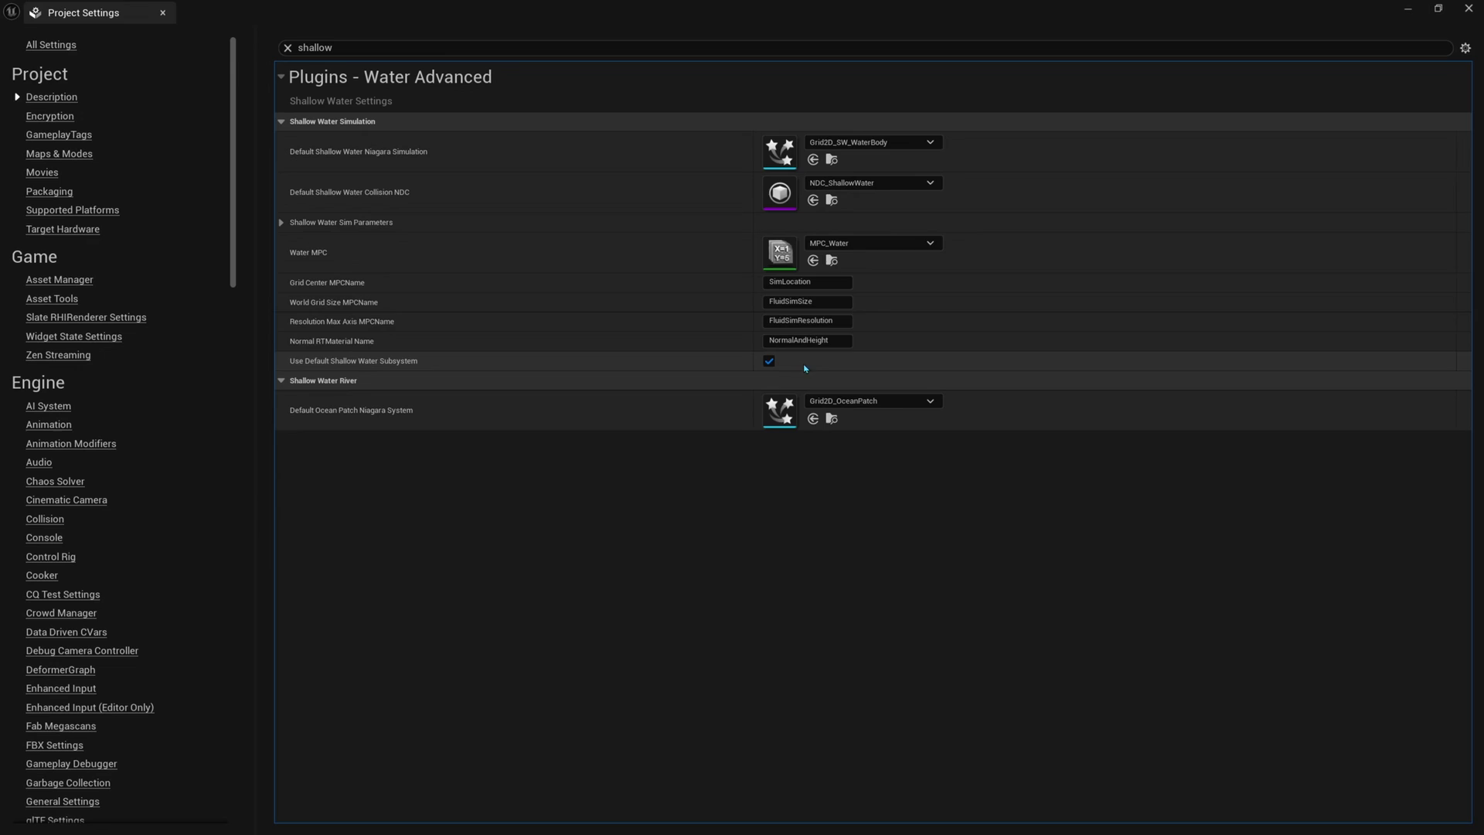
{"action": "left_click", "coordinate": [1468, 8]}
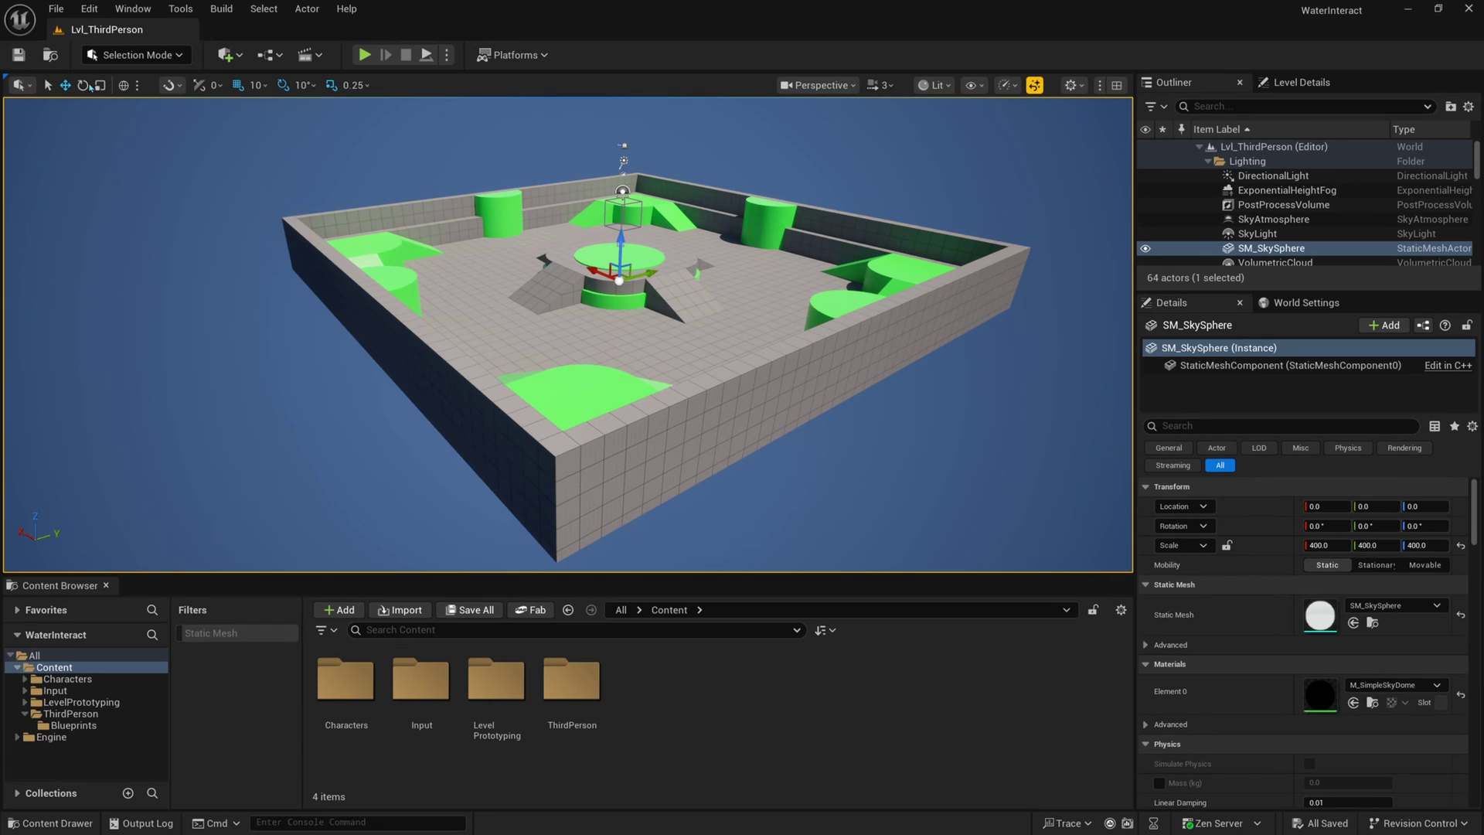
Step: Create a new level from the Basic template and delete its floor
{"action": "left_click", "coordinate": [55, 9]}
{"action": "left_click", "coordinate": [85, 65]}
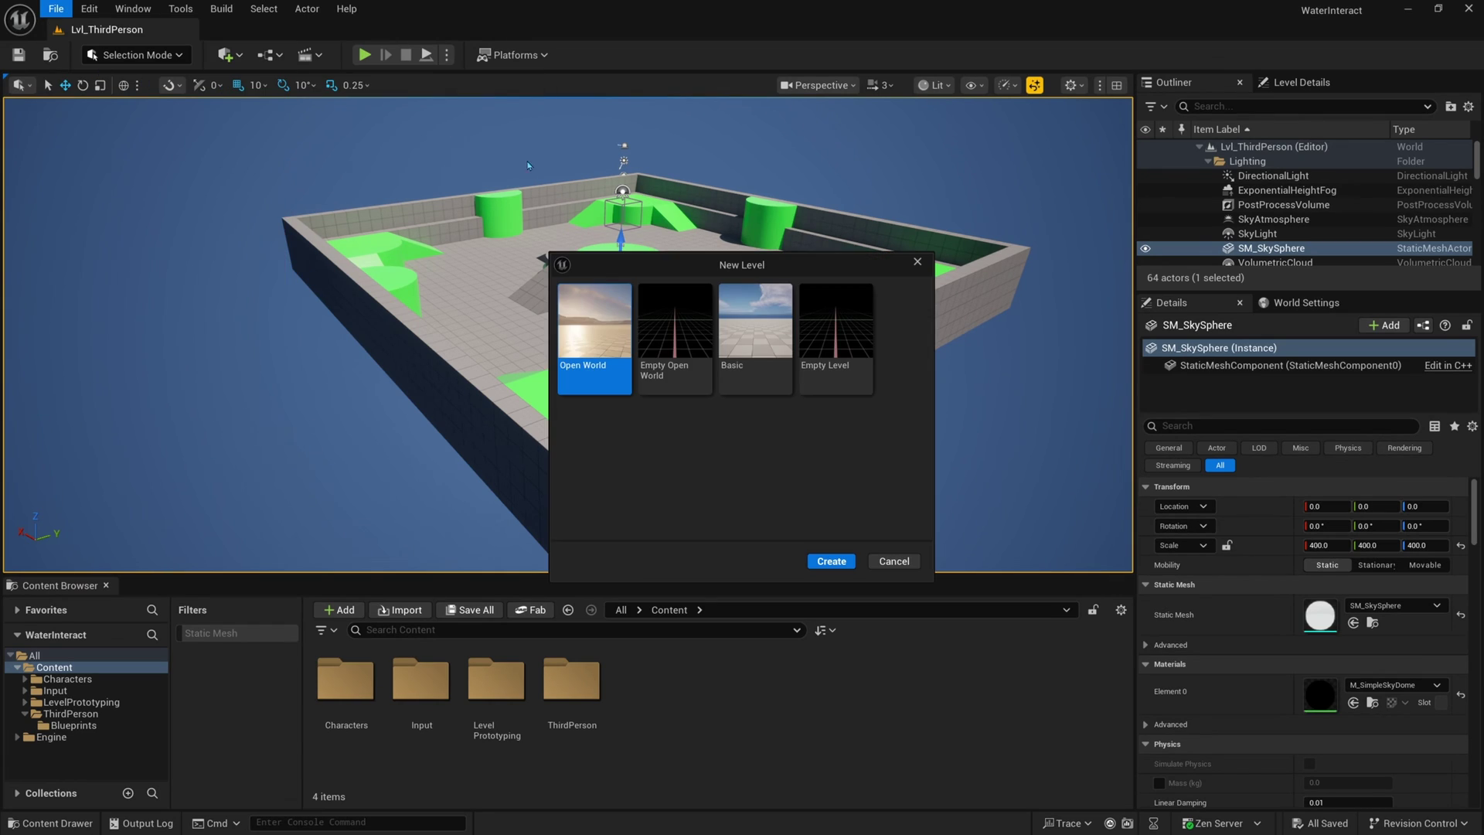
{"action": "left_click", "coordinate": [757, 340]}
{"action": "left_click", "coordinate": [825, 561]}
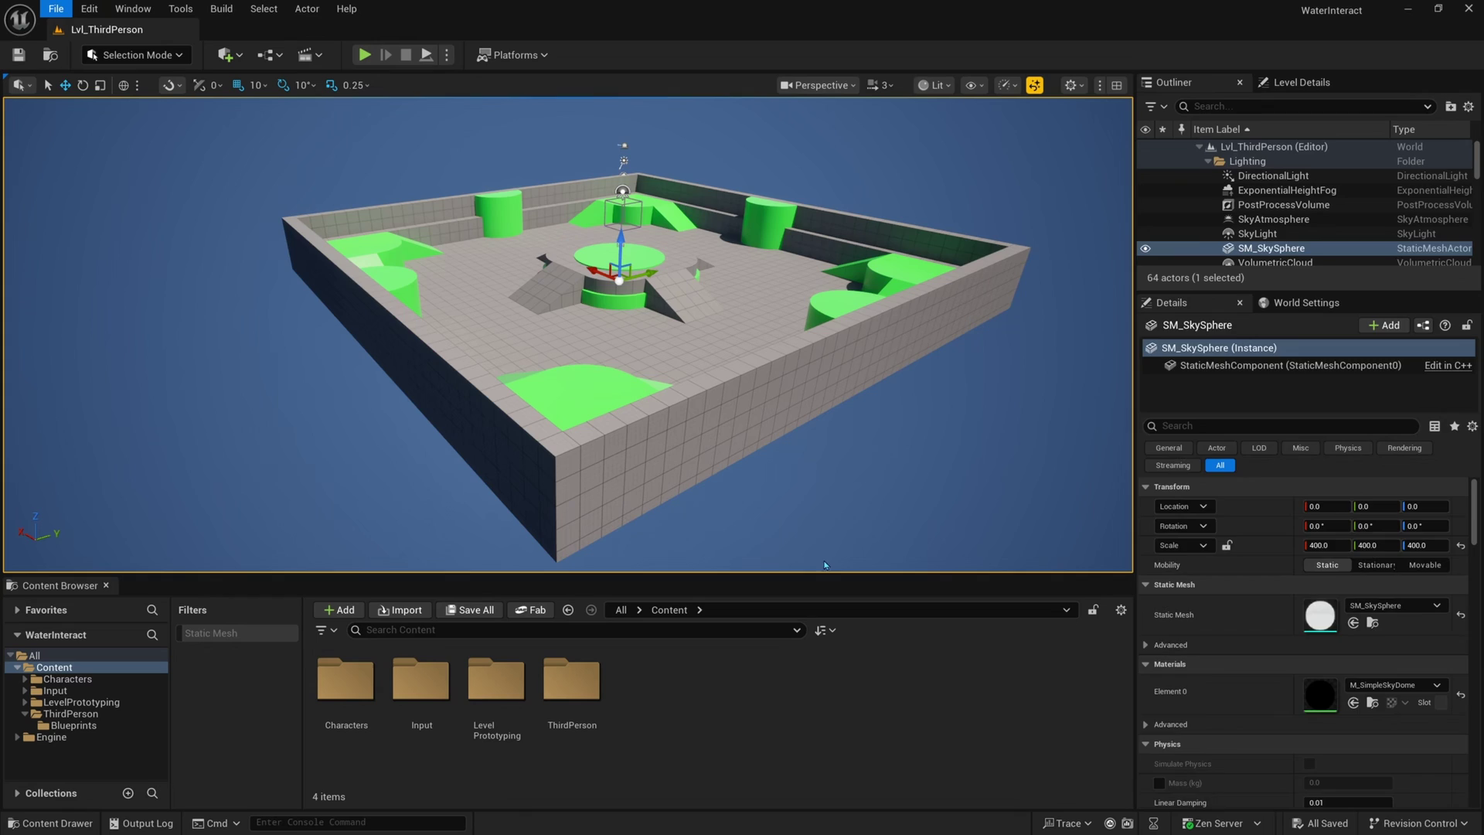
{"action": "right_click_drag", "start_coordinate": [744, 318], "coordinate": [745, 402]}
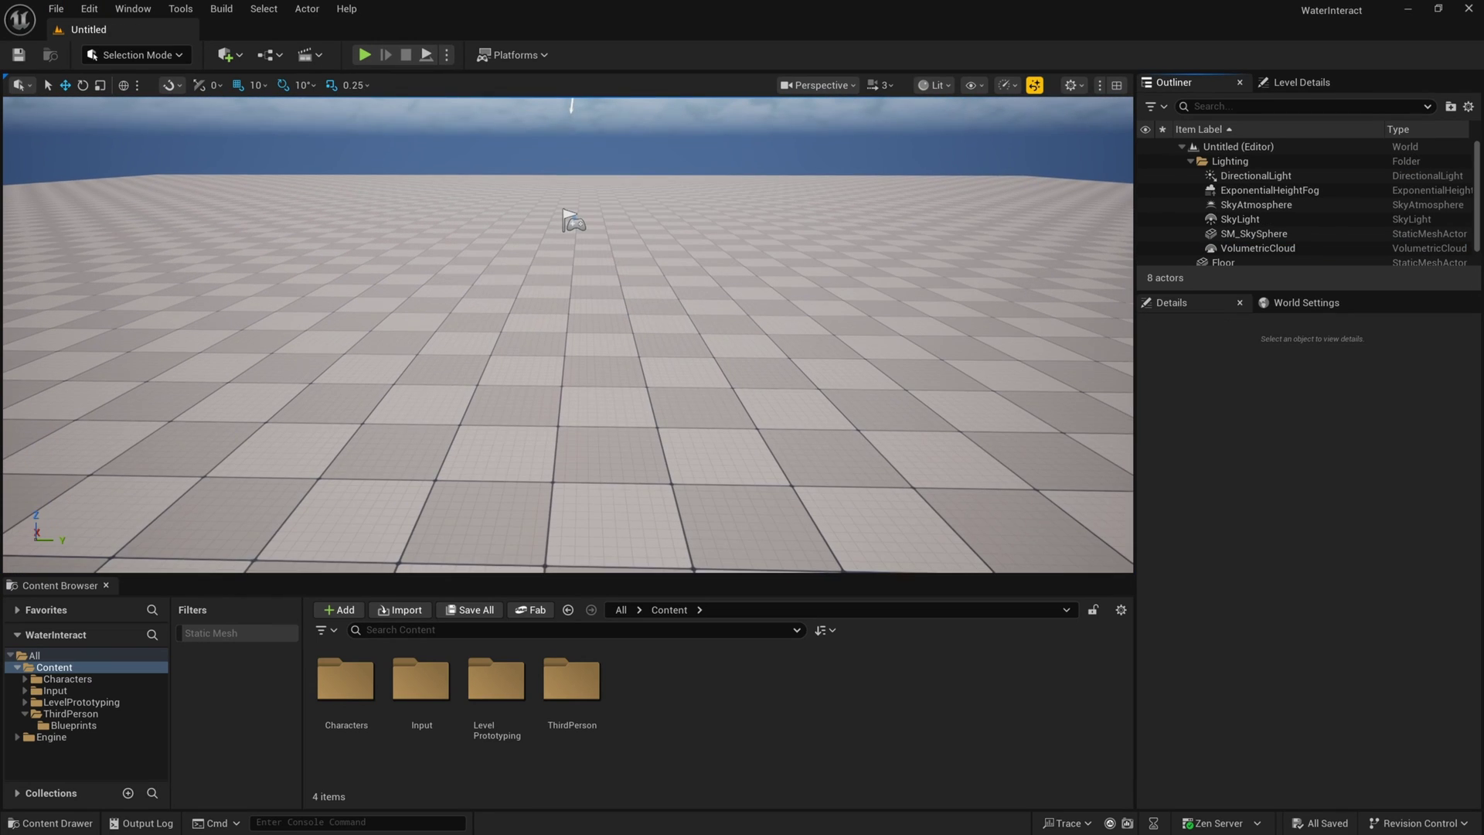
{"action": "left_click", "coordinate": [744, 317]}
{"action": "key", "text": "Delete"}
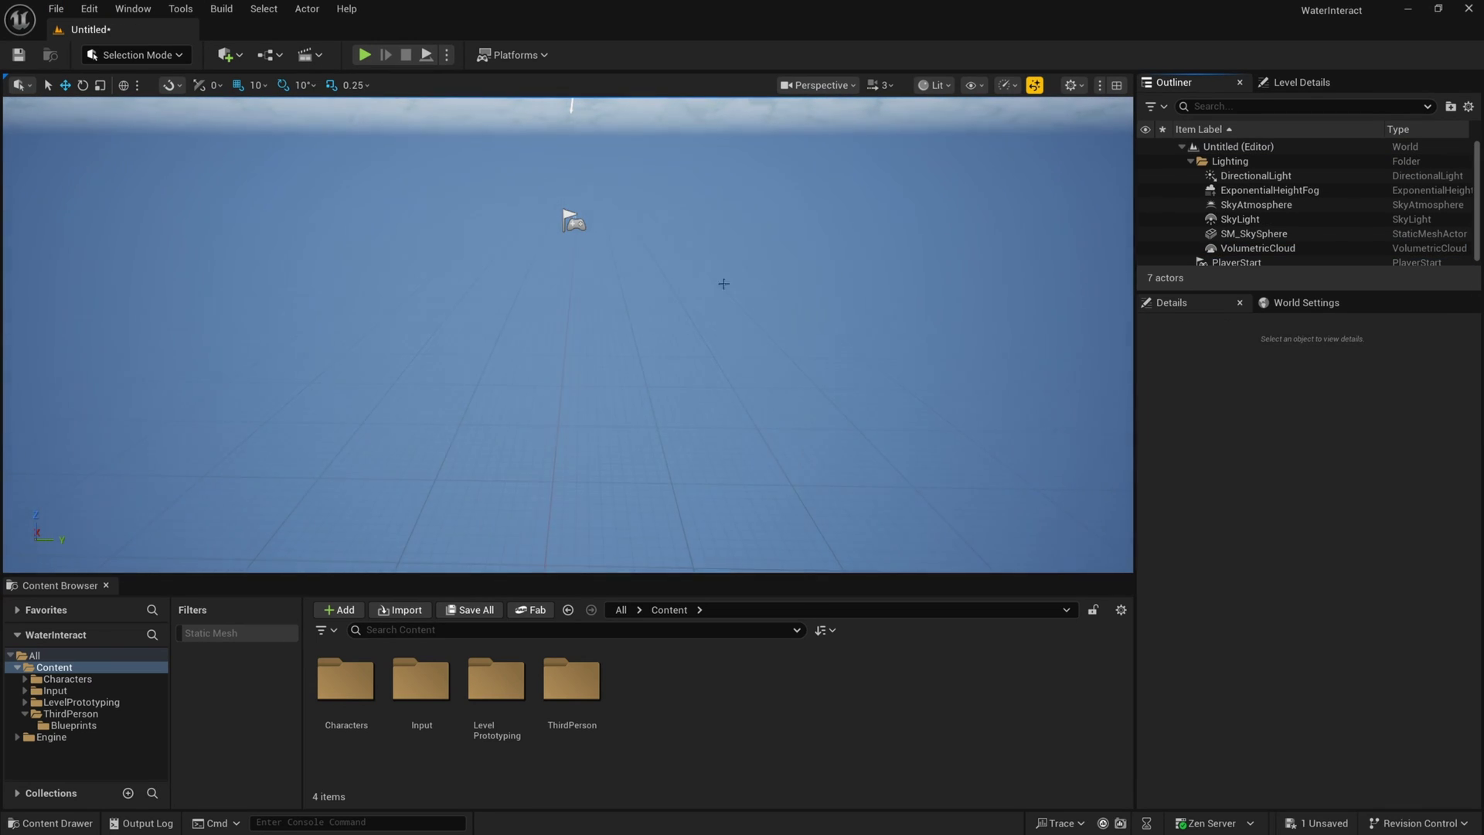
{"action": "right_click_drag", "start_coordinate": [657, 249], "coordinate": [639, 328]}
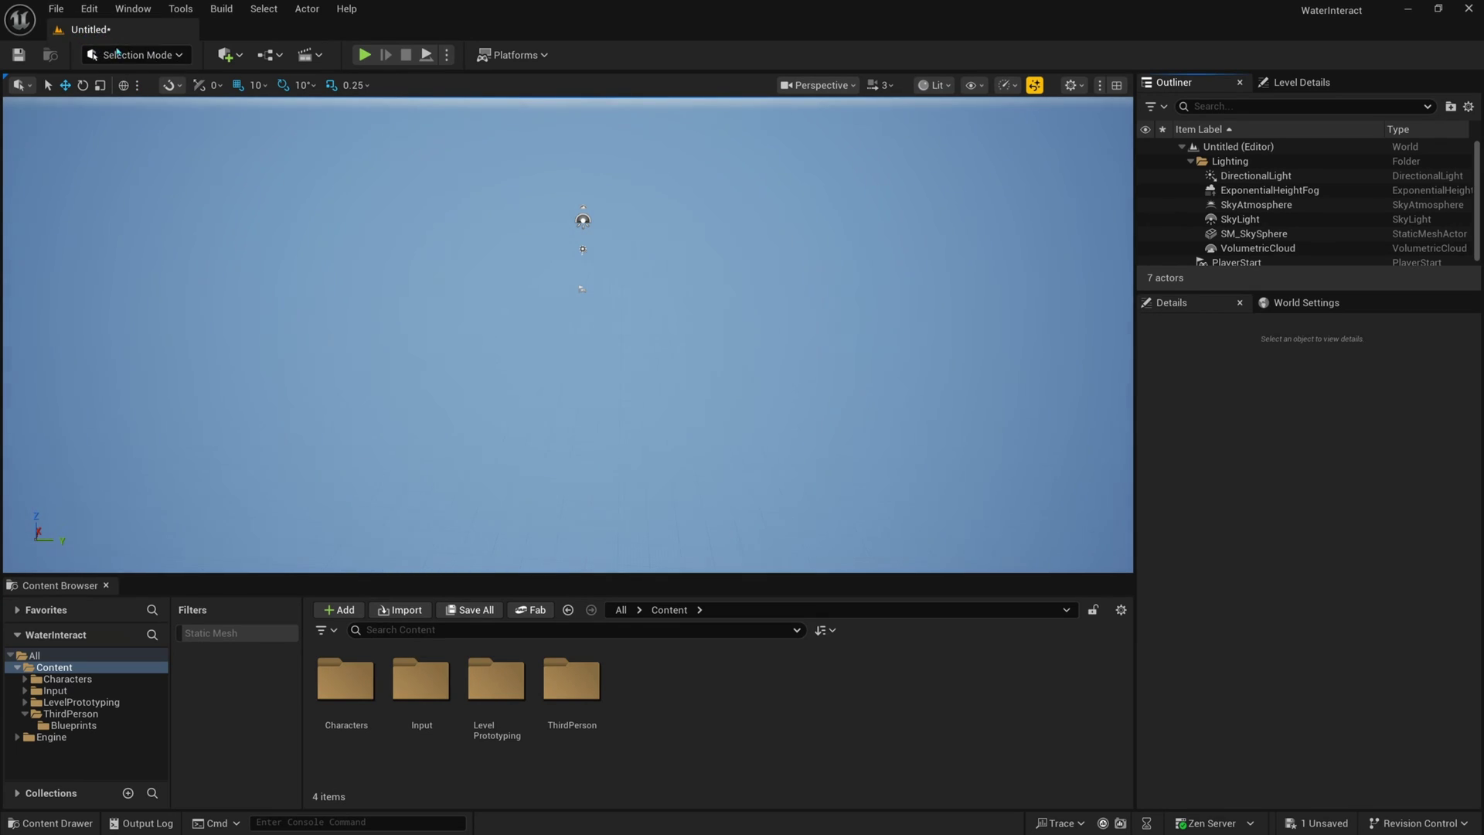
Step: Create a folder named Maps in the project's Content folder and open it
{"action": "right_click", "coordinate": [649, 687]}
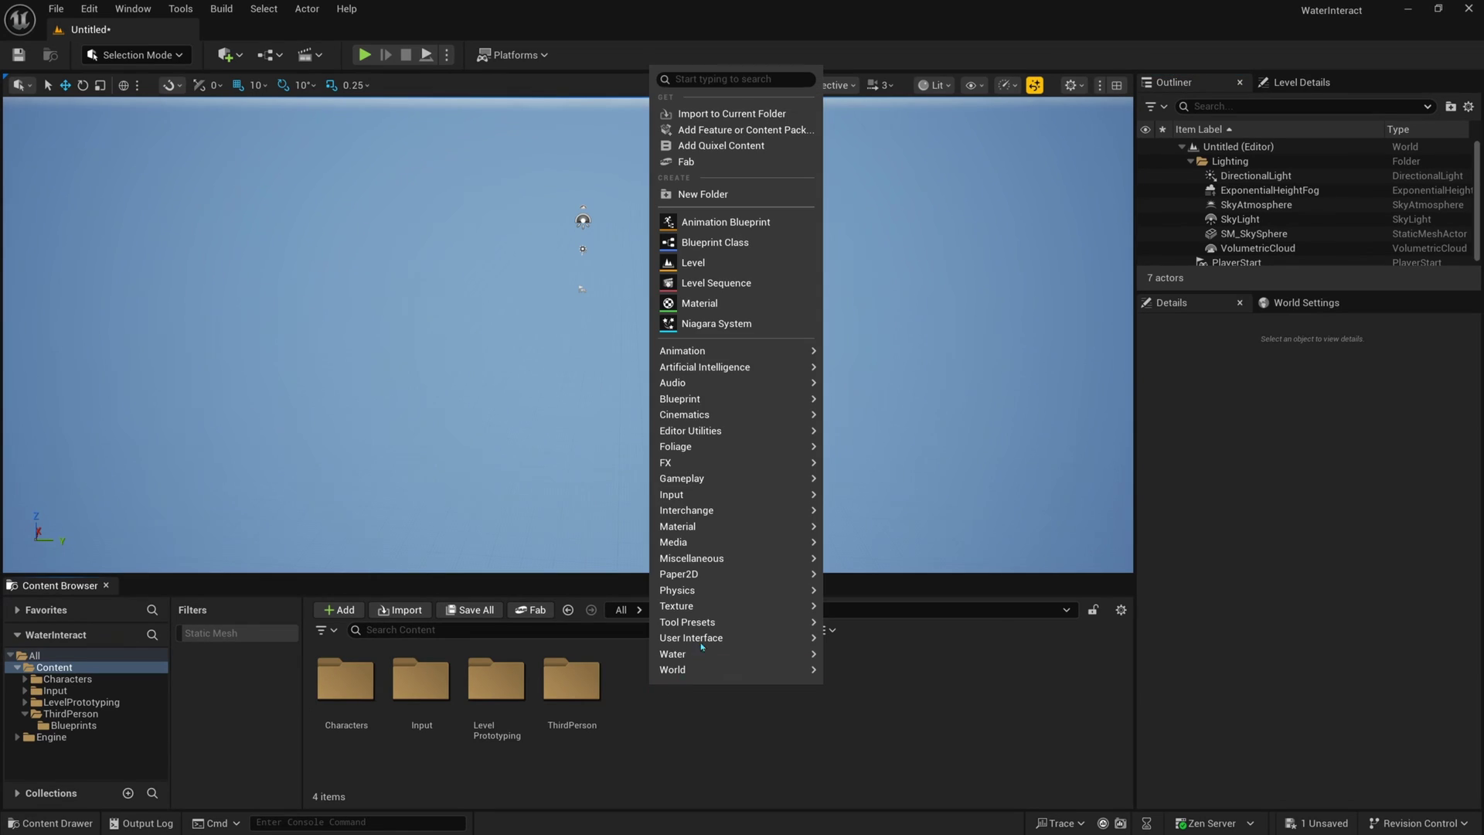
{"action": "left_click", "coordinate": [712, 195]}
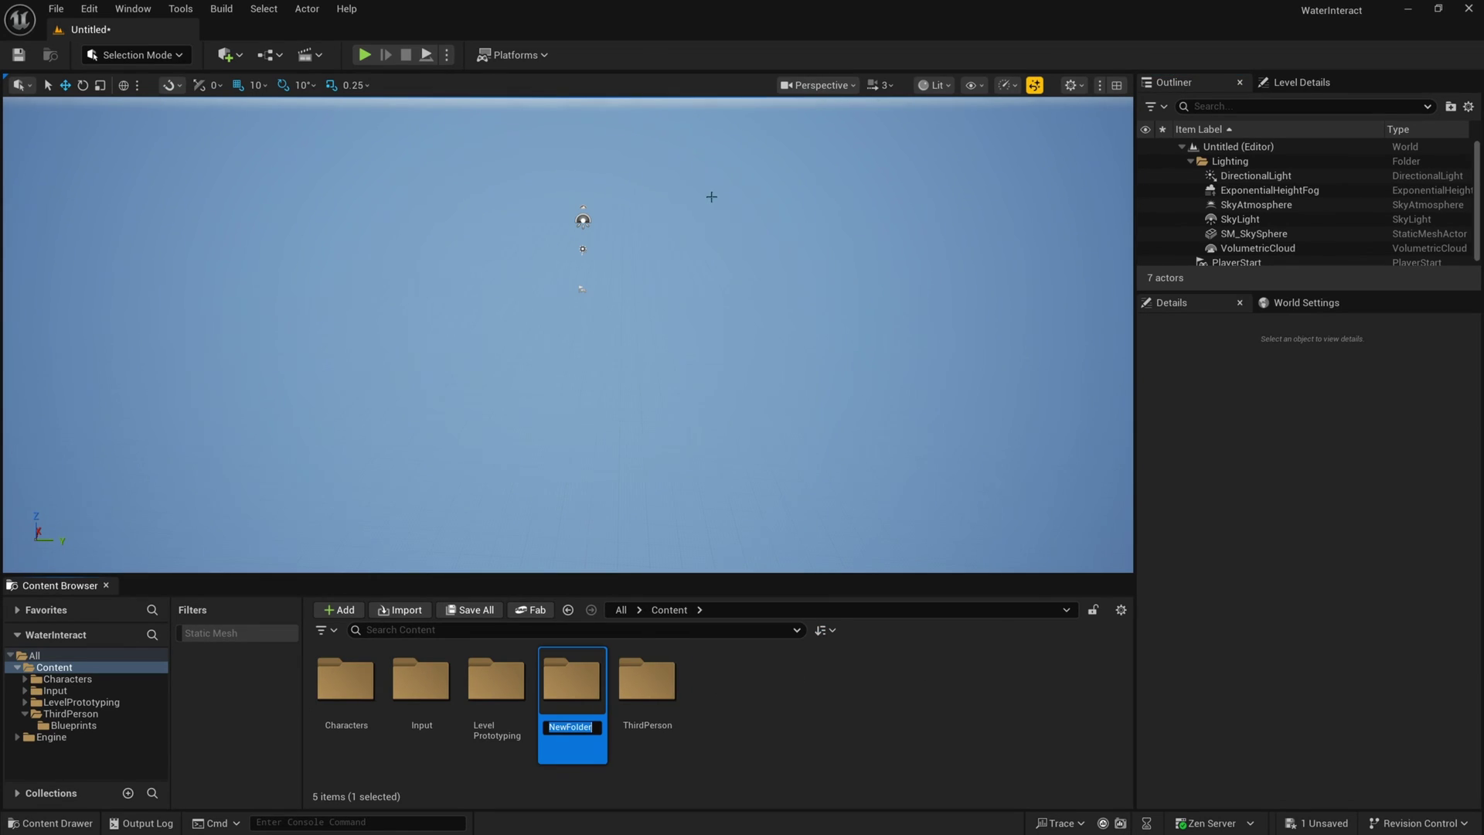
{"action": "type", "text": "Maps"}
{"action": "key", "text": "Return"}
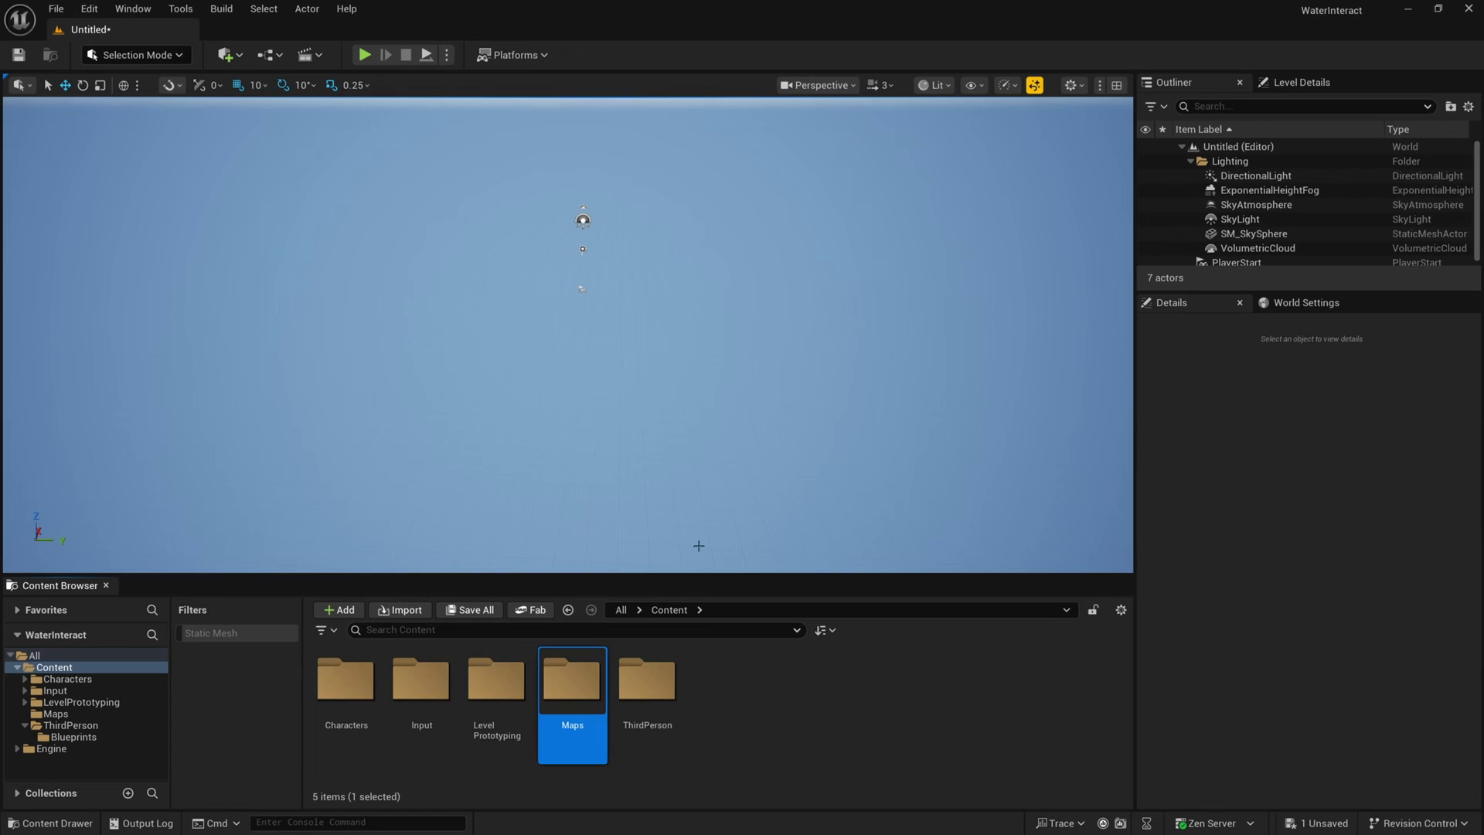
{"action": "double_click", "coordinate": [591, 703]}
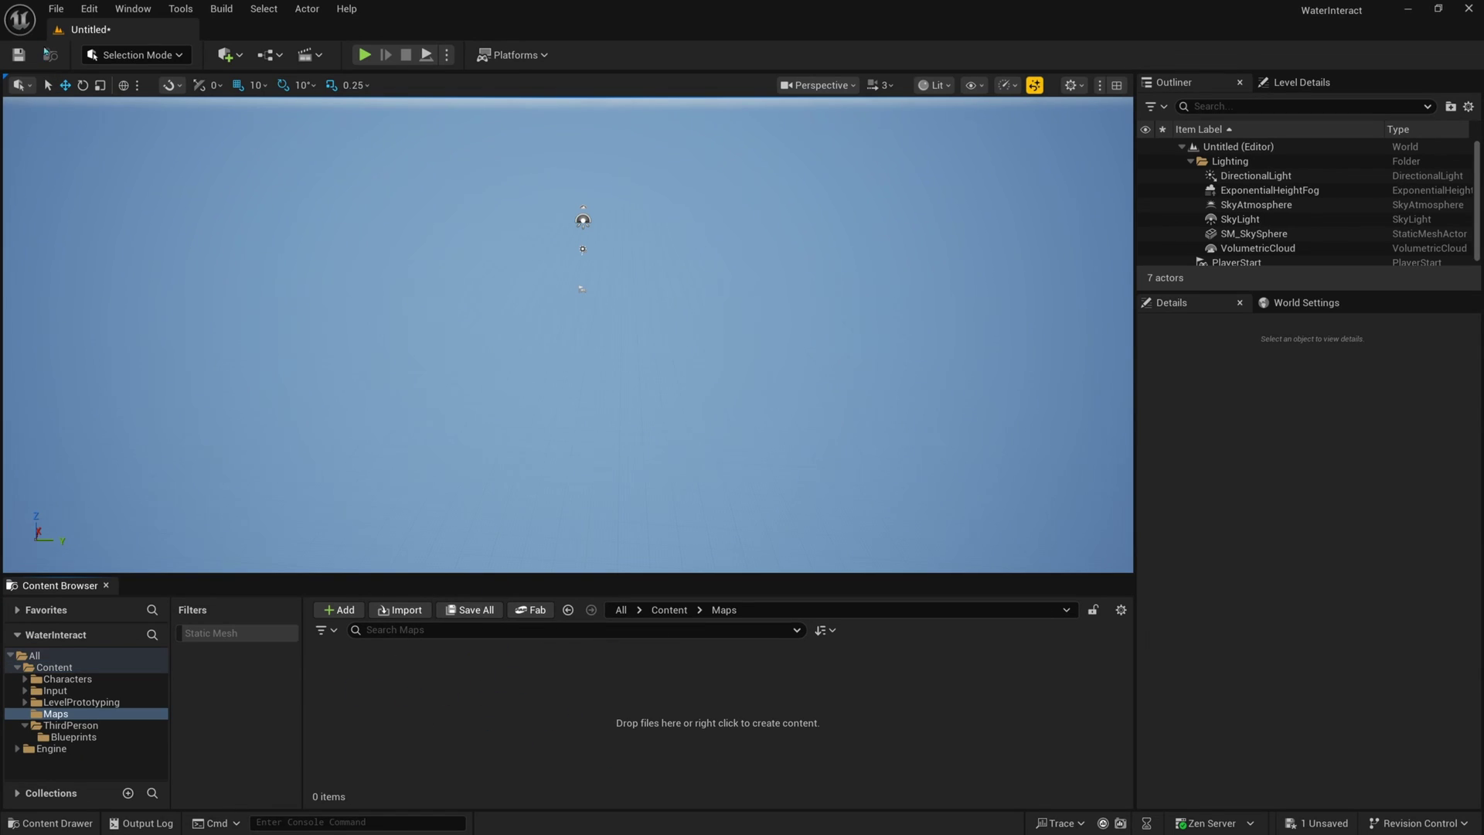
Step: Save the current level as WaterTest in the Content/Maps folder
{"action": "left_click", "coordinate": [54, 11]}
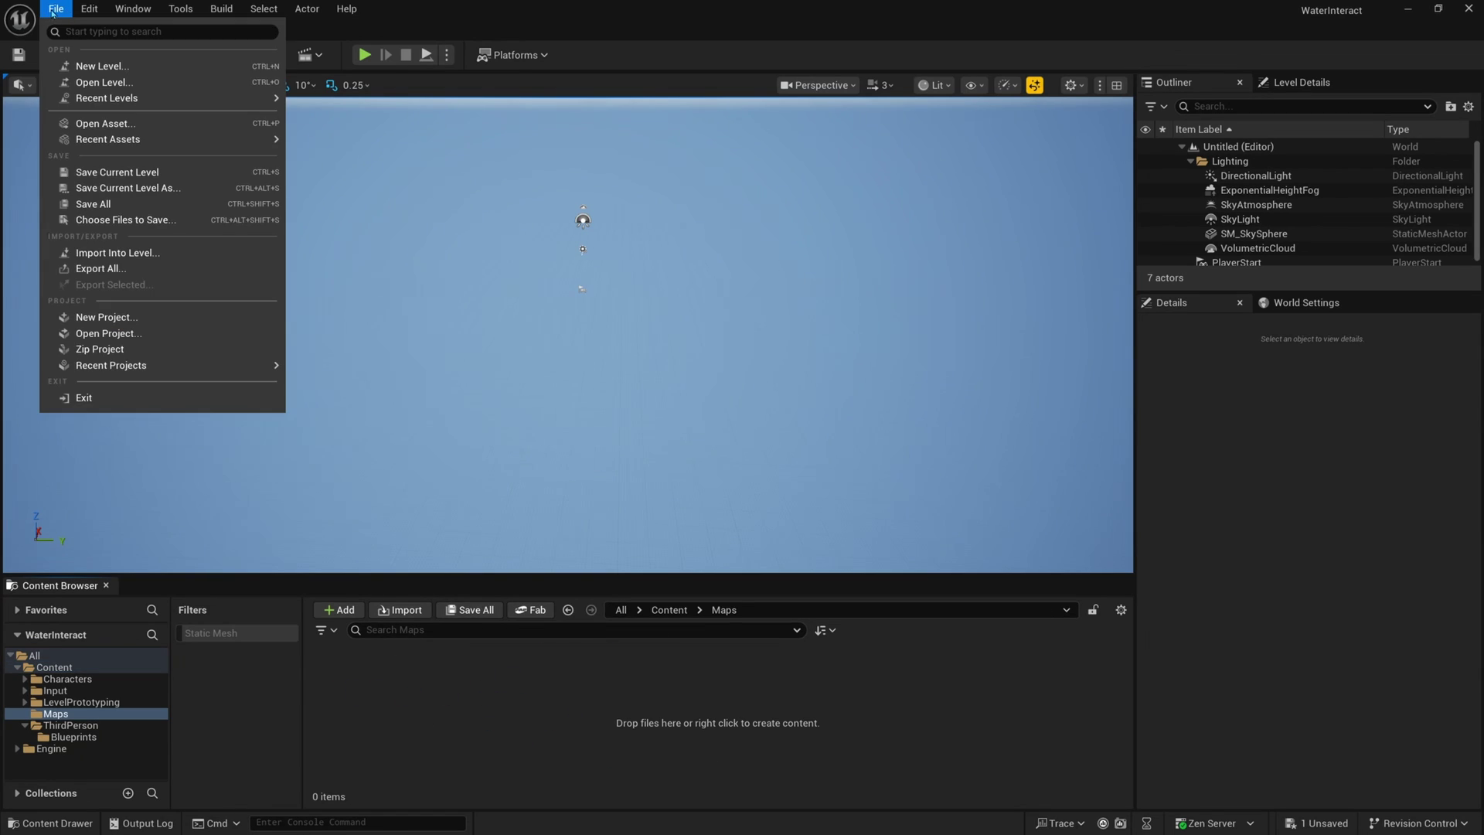
{"action": "left_click", "coordinate": [116, 188]}
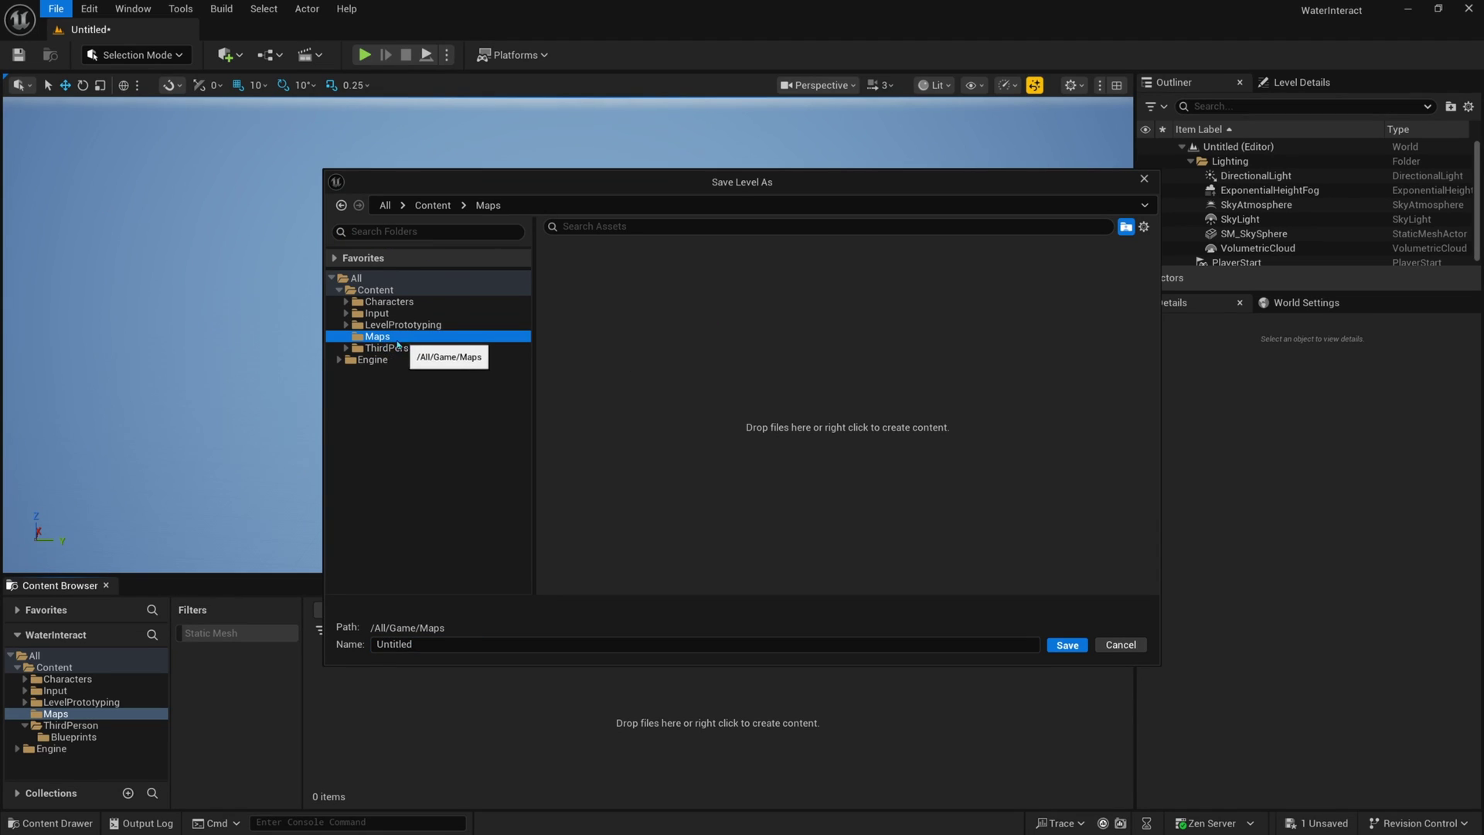
{"action": "left_click", "coordinate": [387, 644]}
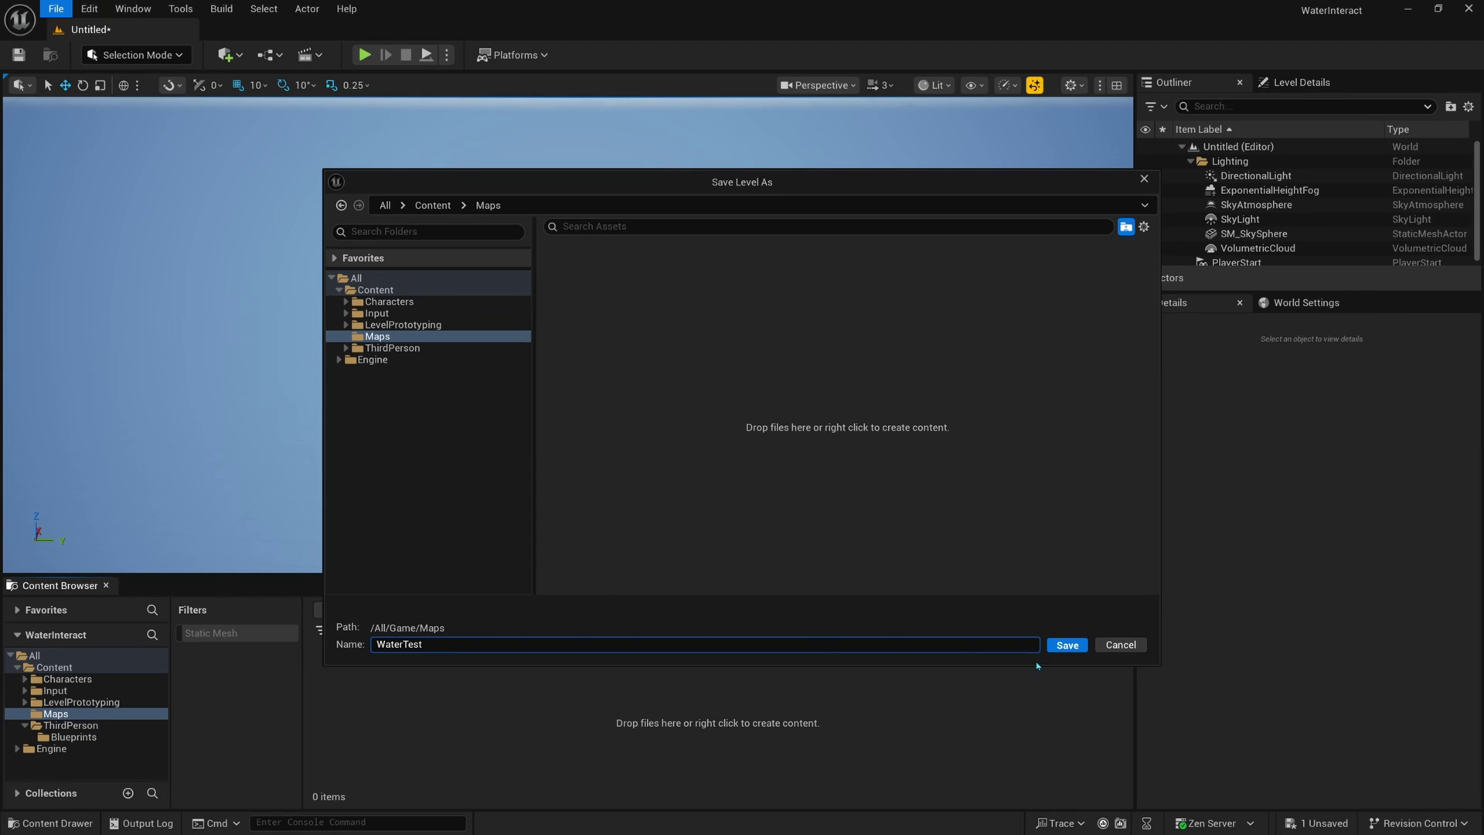
{"action": "type", "text": "WaterTest"}
{"action": "left_click", "coordinate": [1068, 644]}
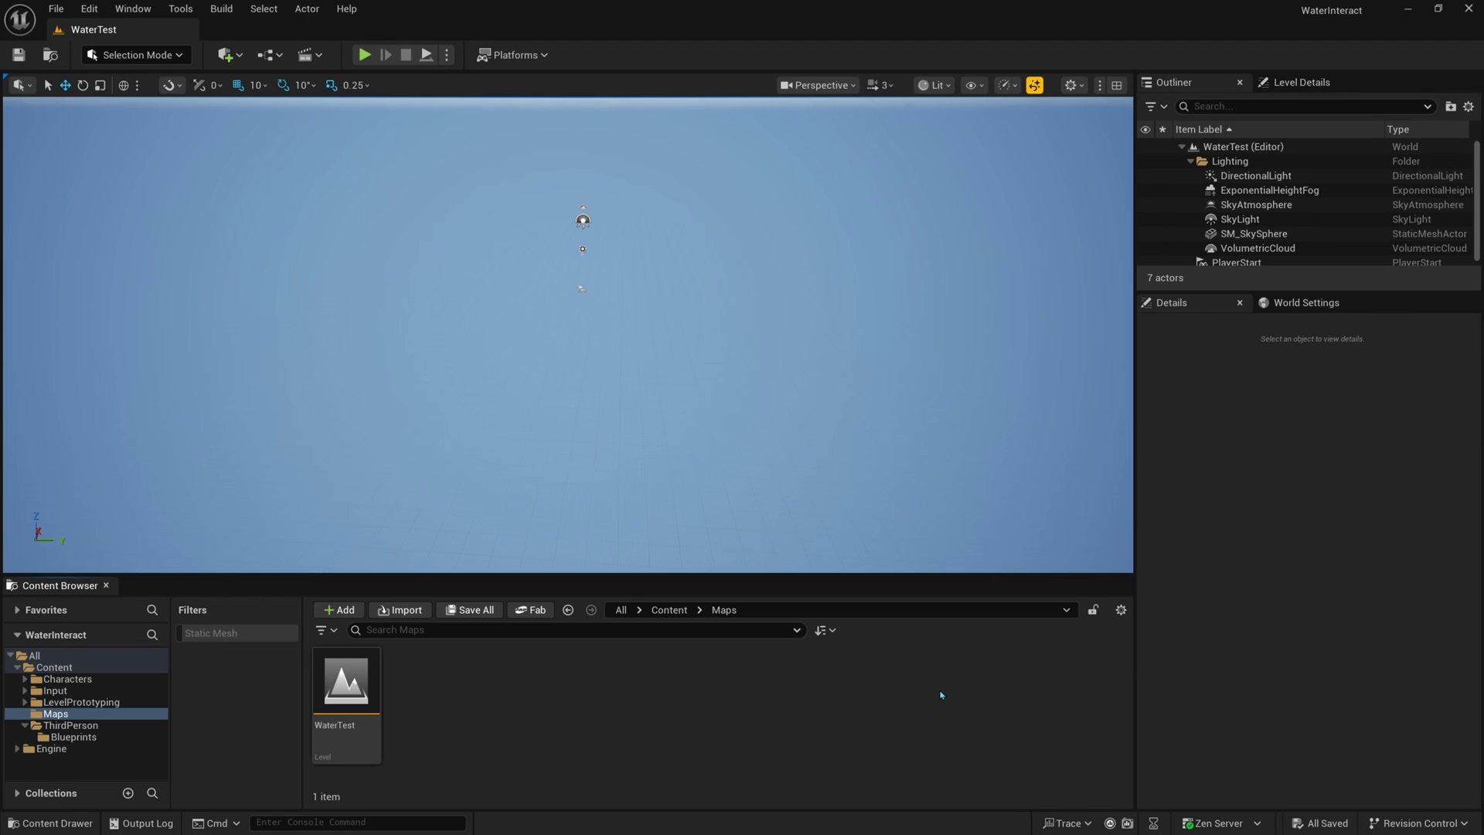
{"action": "right_click_drag", "start_coordinate": [532, 460], "coordinate": [536, 433]}
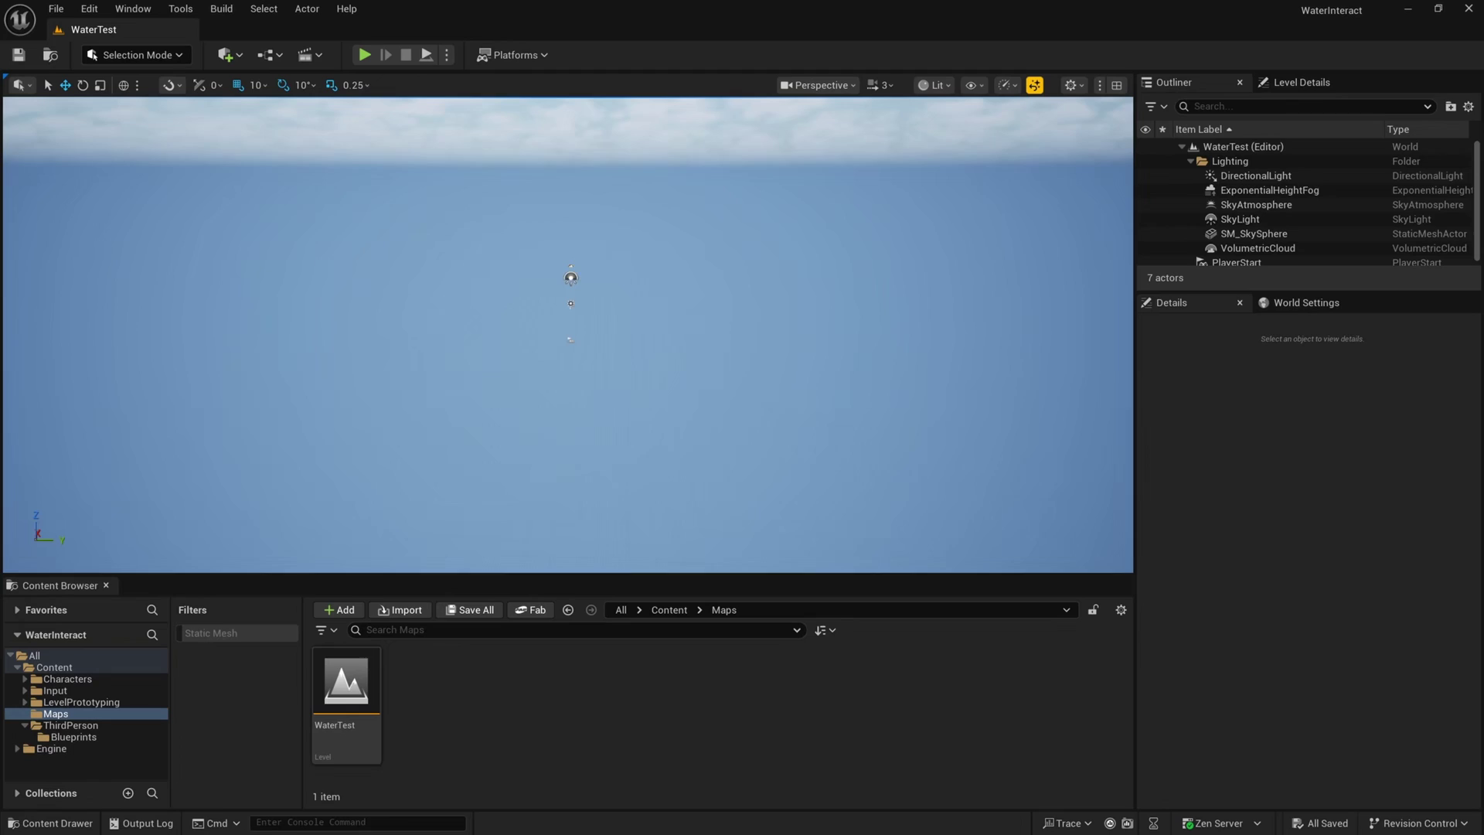
{"action": "left_click", "coordinate": [56, 9]}
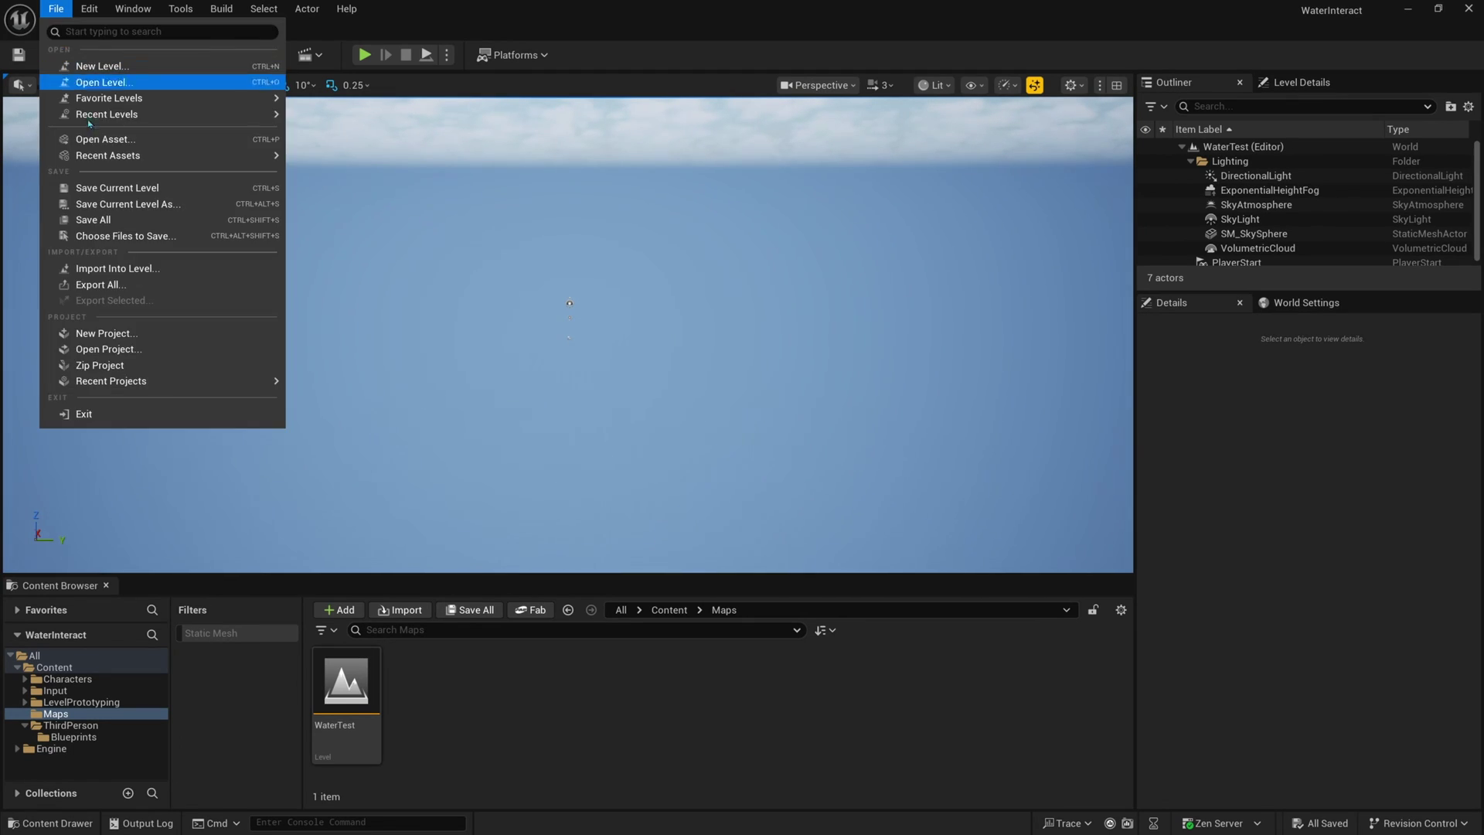
{"action": "left_click", "coordinate": [92, 214]}
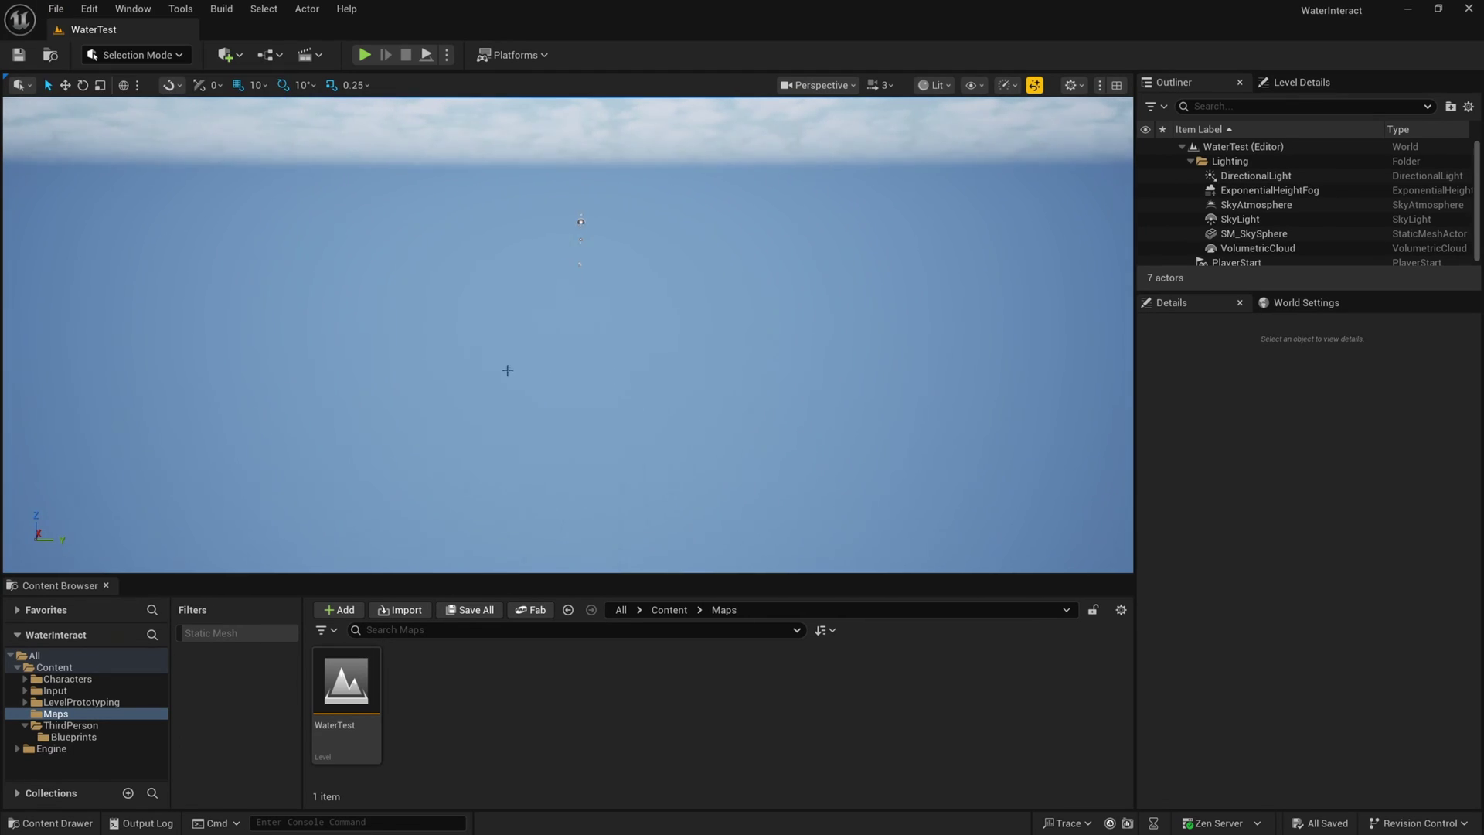
Step: Create a new landscape in Landscape mode with a section size of 127×127 quads
{"action": "left_click", "coordinate": [130, 58]}
{"action": "left_click", "coordinate": [155, 95]}
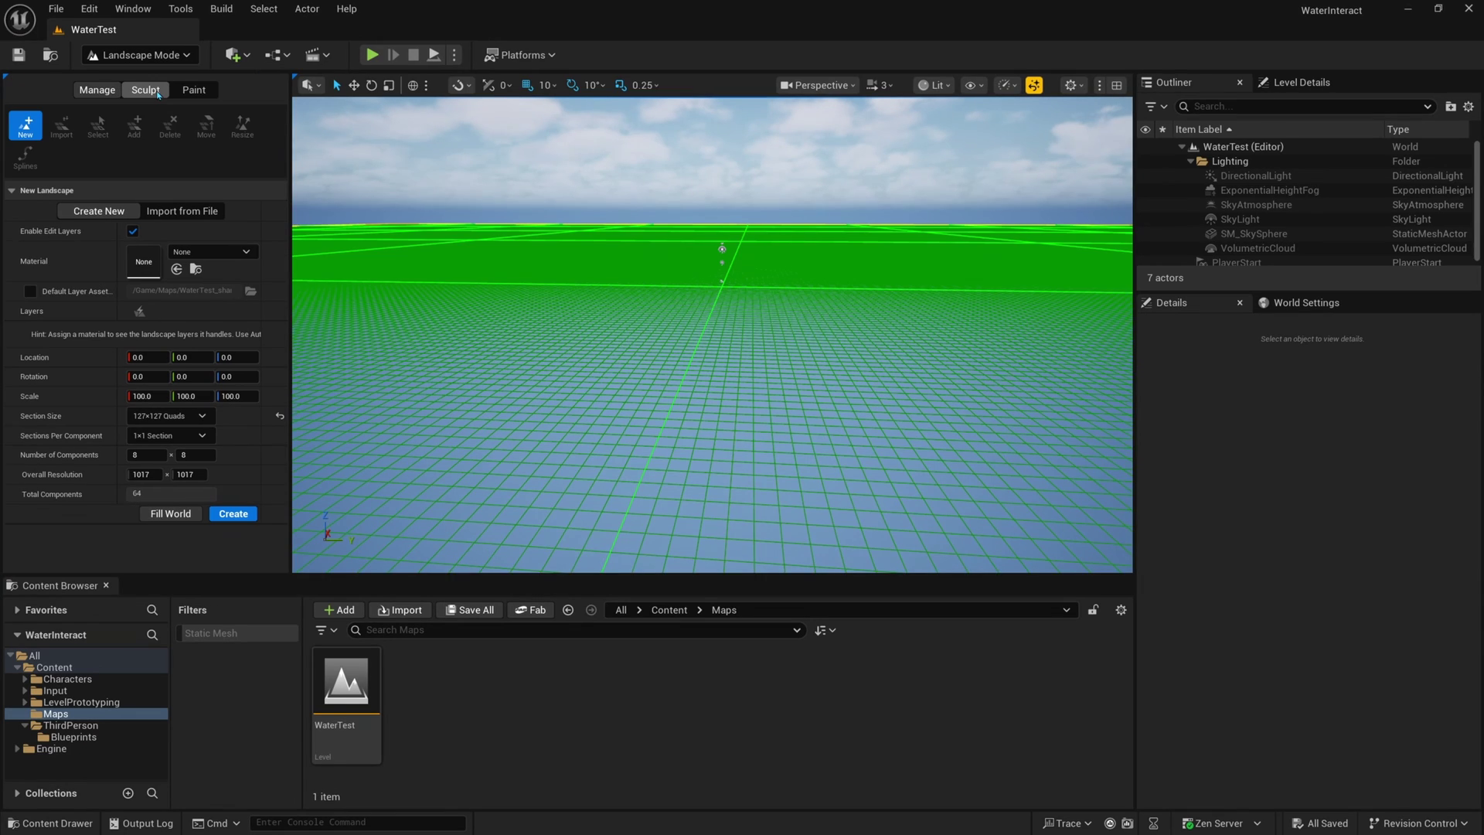
{"action": "left_click", "coordinate": [170, 416]}
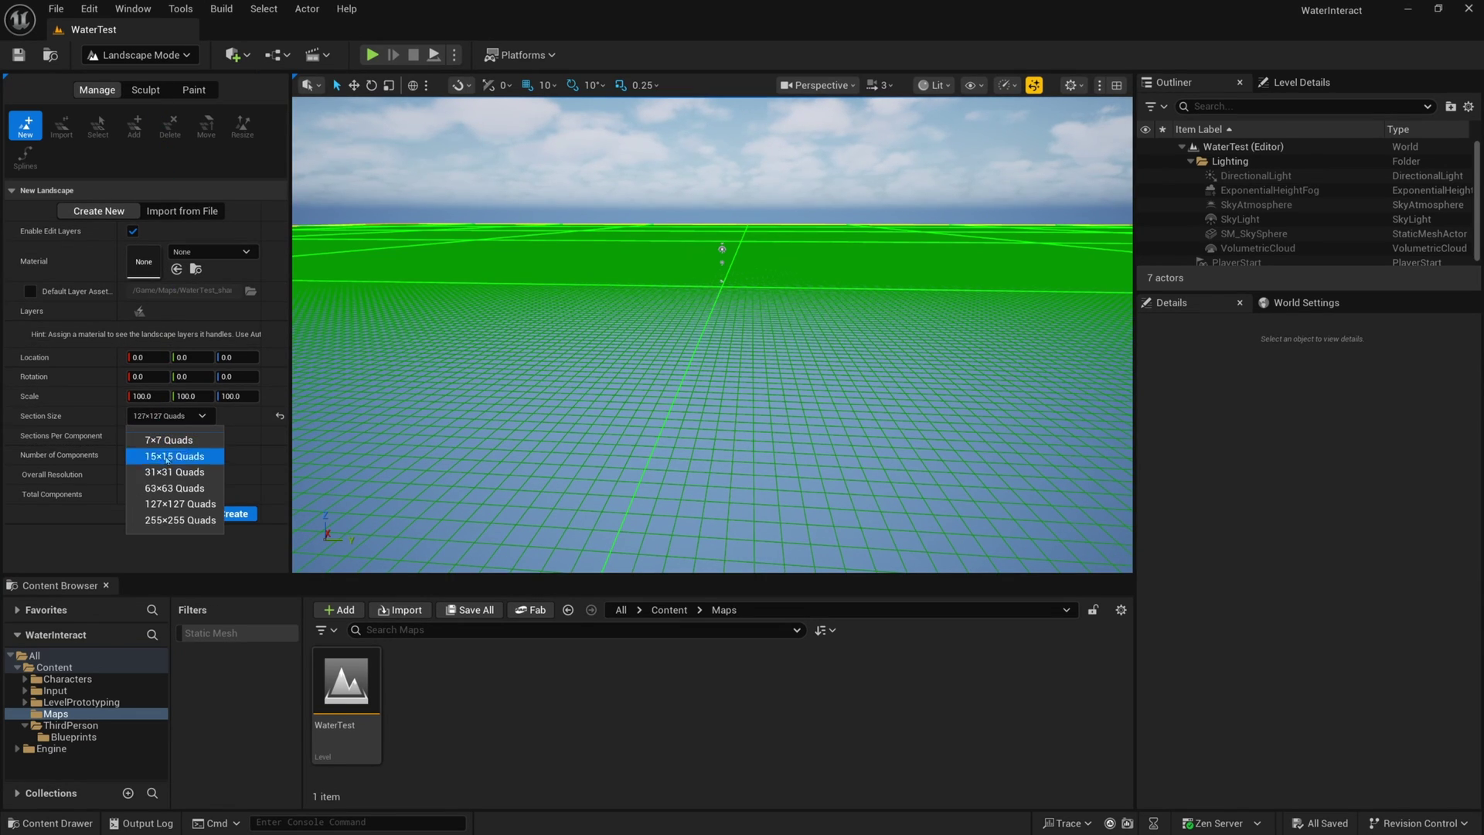
{"action": "left_click", "coordinate": [177, 490]}
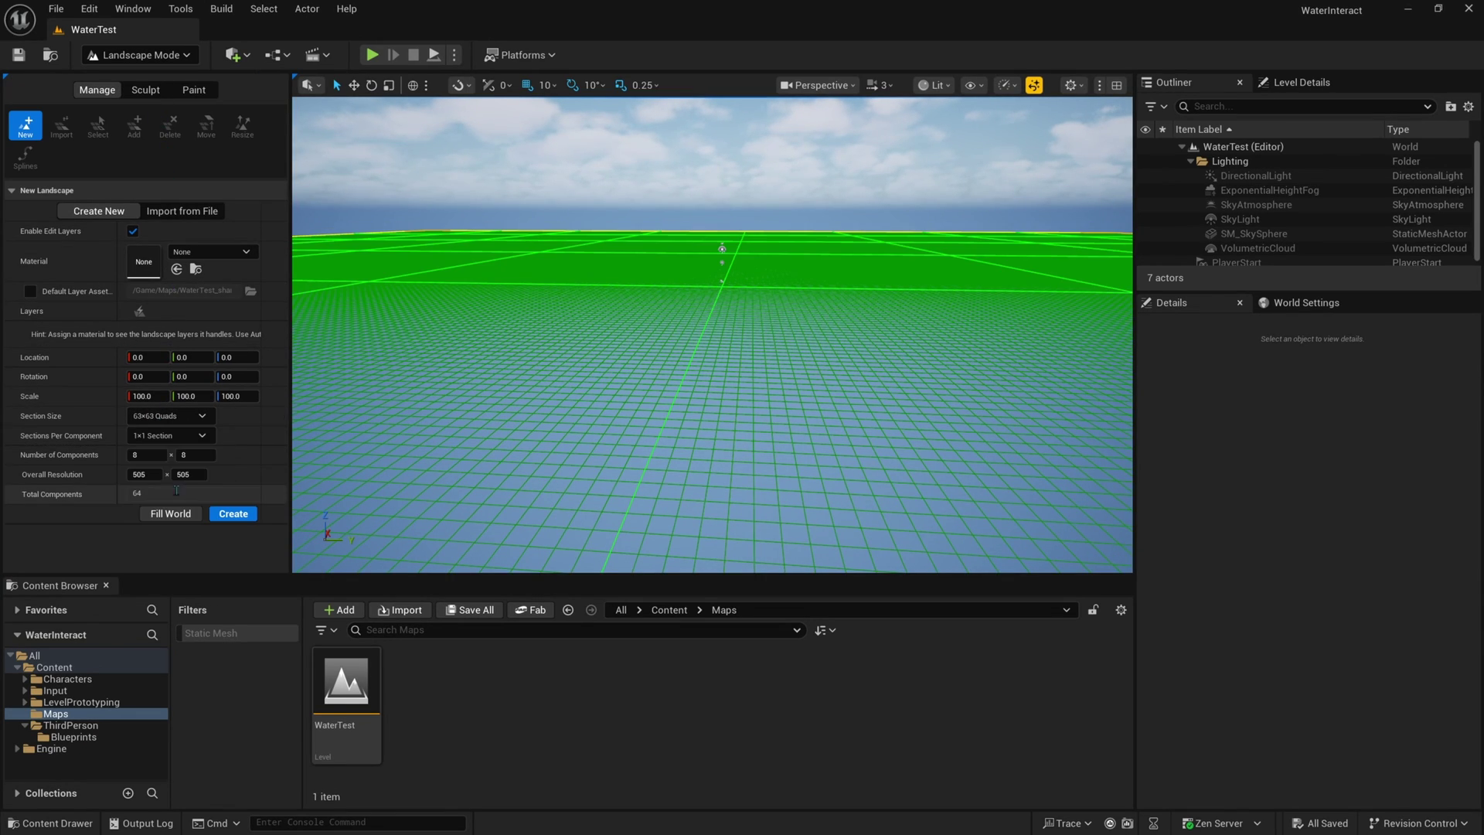
{"action": "left_click", "coordinate": [155, 422]}
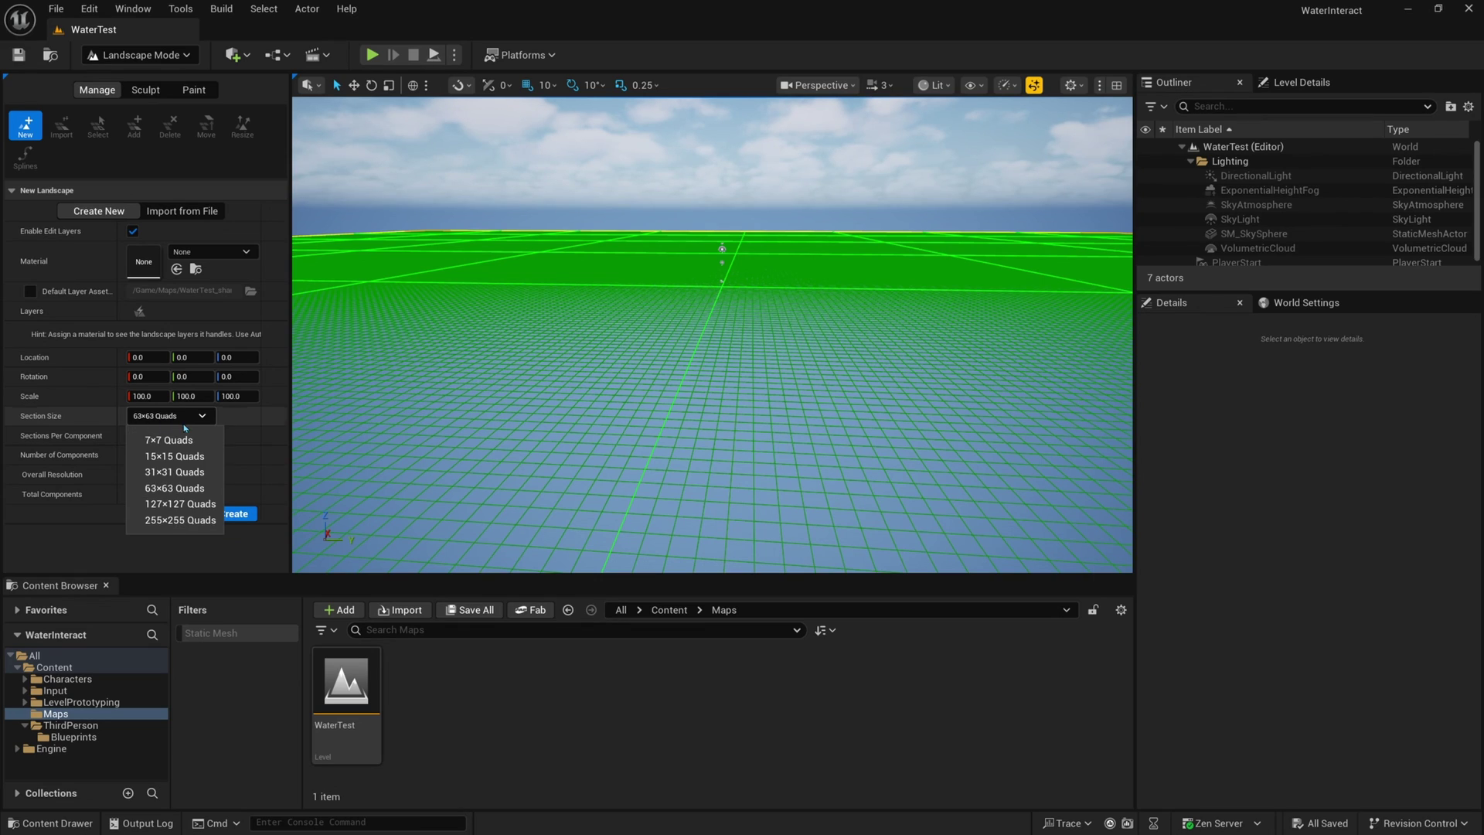
{"action": "left_click", "coordinate": [170, 504]}
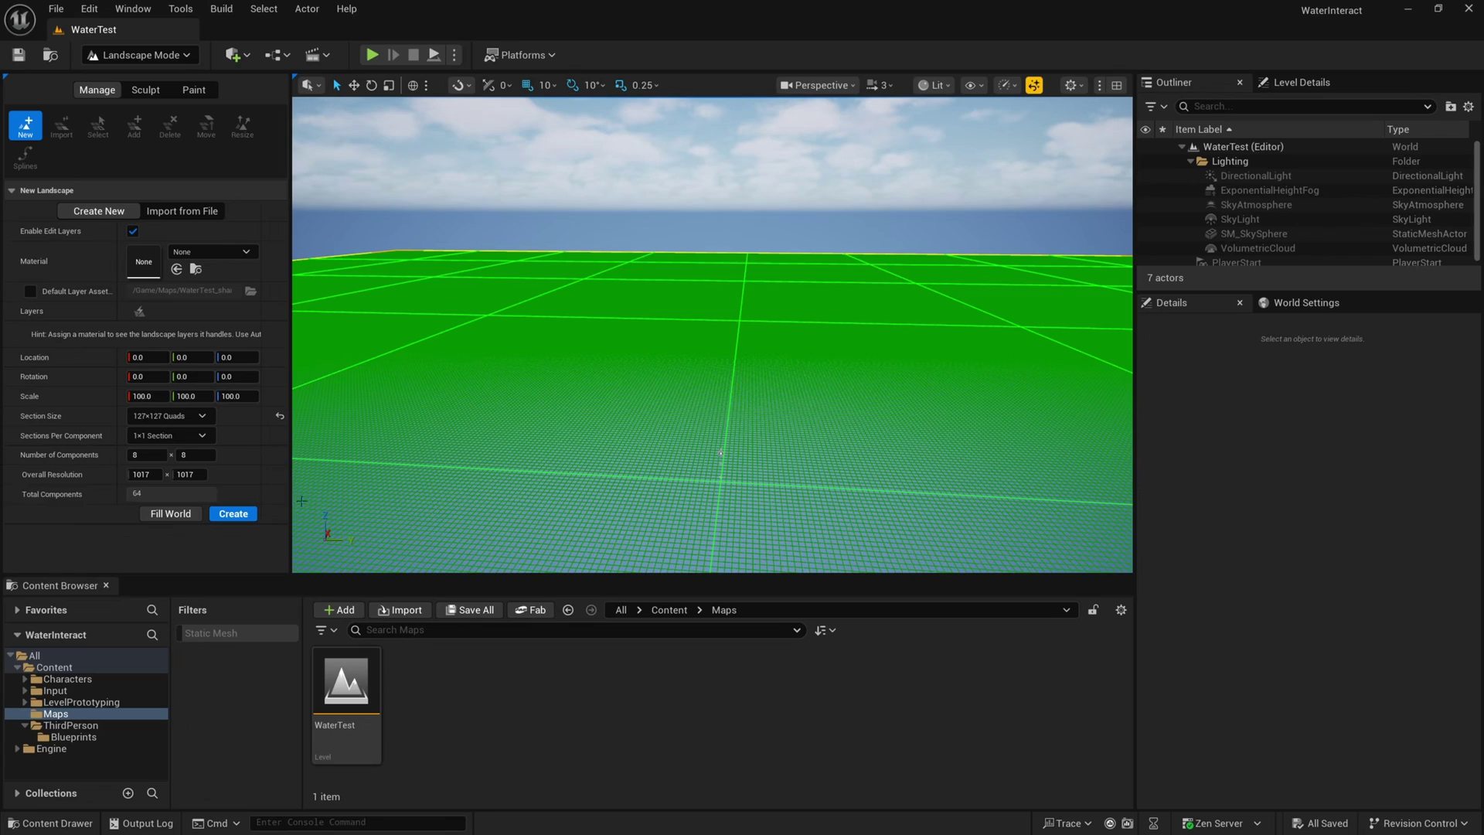
{"action": "left_click", "coordinate": [255, 514]}
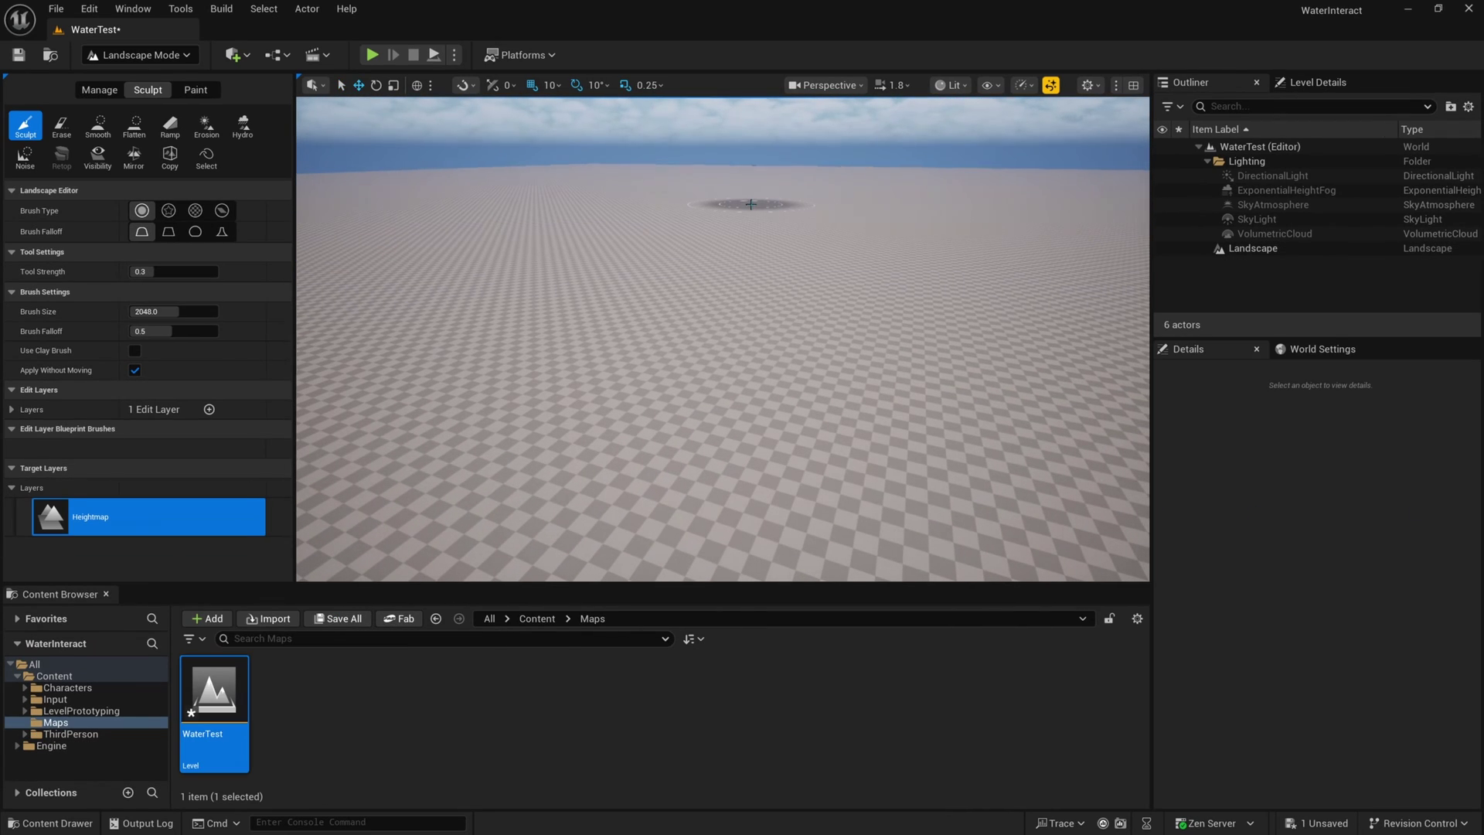
Step: Return to Selection mode and add a Water Body Ocean, inserting its Water edit layer above the landscape's existing layer
{"action": "left_click", "coordinate": [139, 55]}
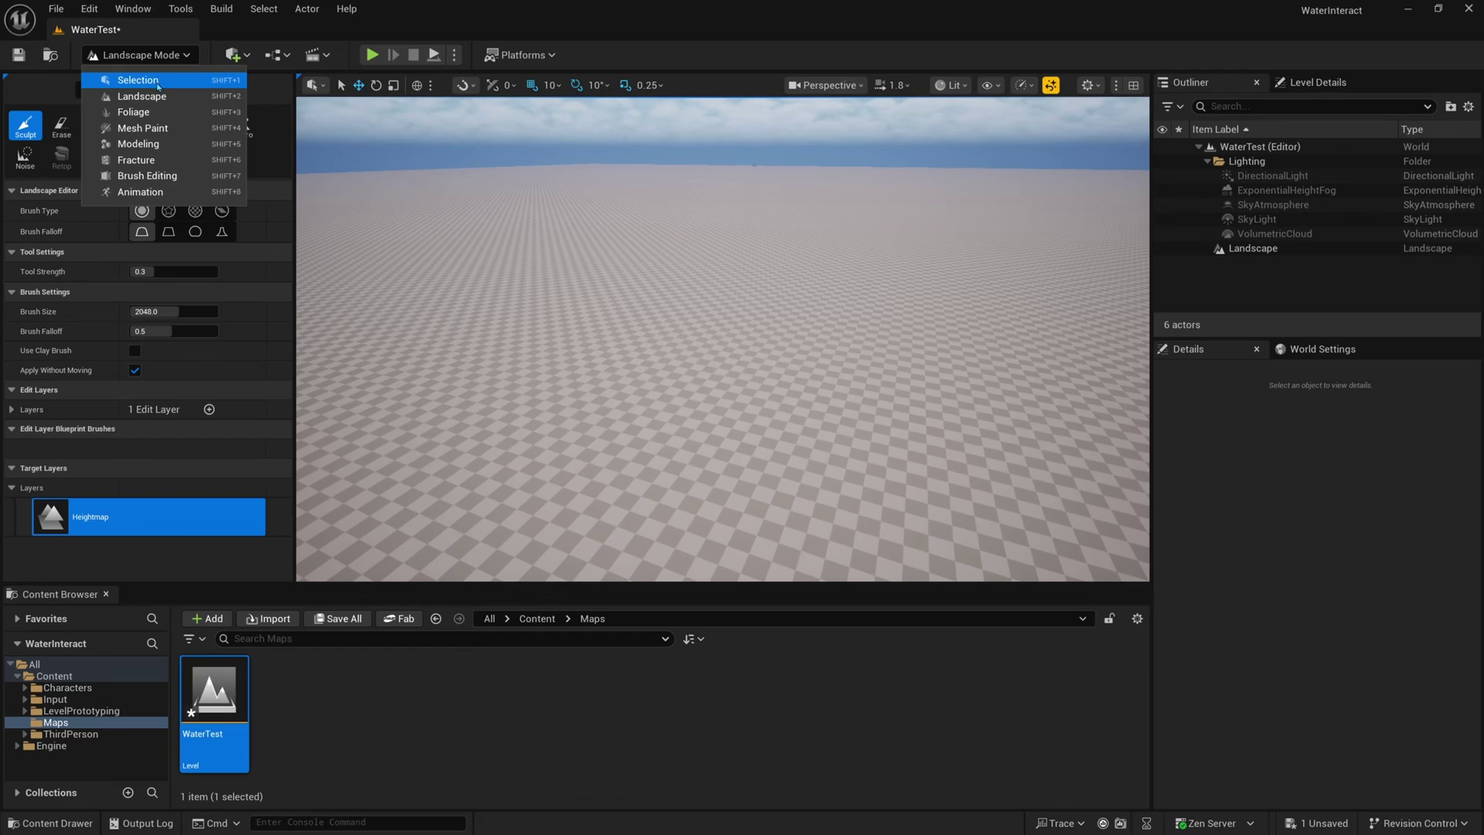
{"action": "left_click", "coordinate": [131, 80]}
{"action": "scroll", "coordinate": [467, 214], "scroll_direction": "down", "scroll_amount": 6}
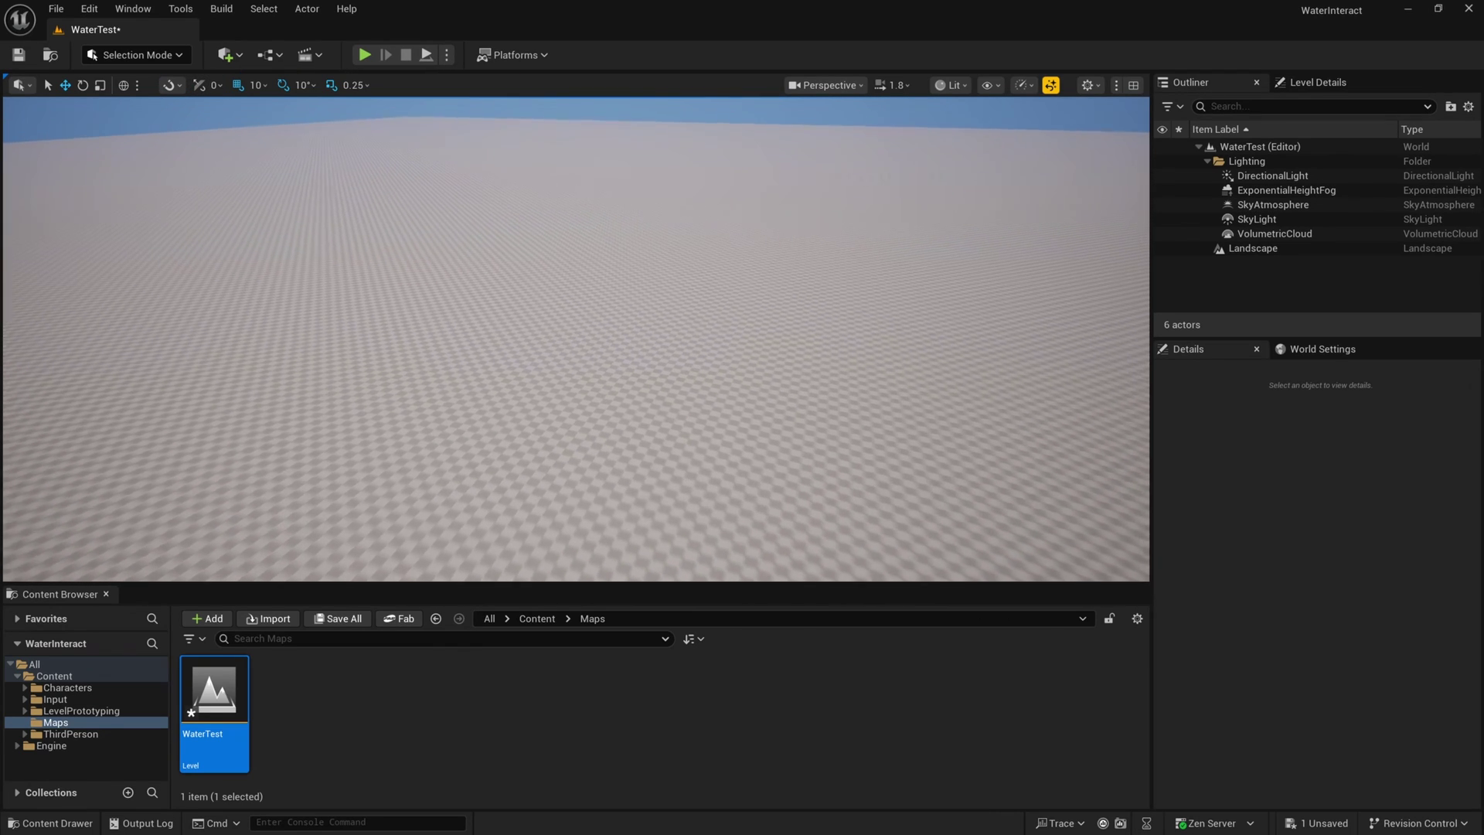
{"action": "scroll", "coordinate": [576, 339], "scroll_direction": "down", "scroll_amount": 2}
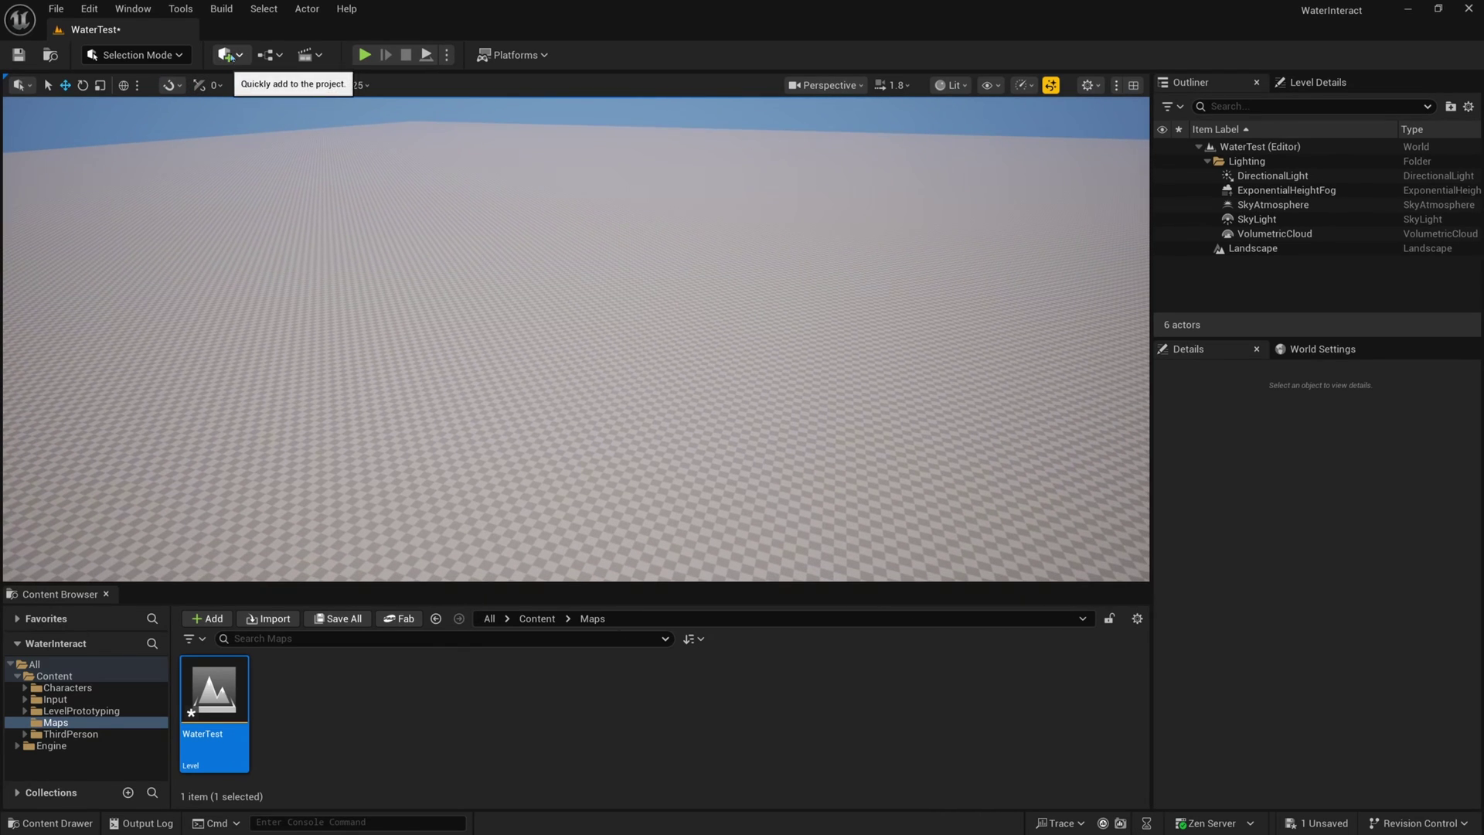
{"action": "left_click", "coordinate": [230, 56]}
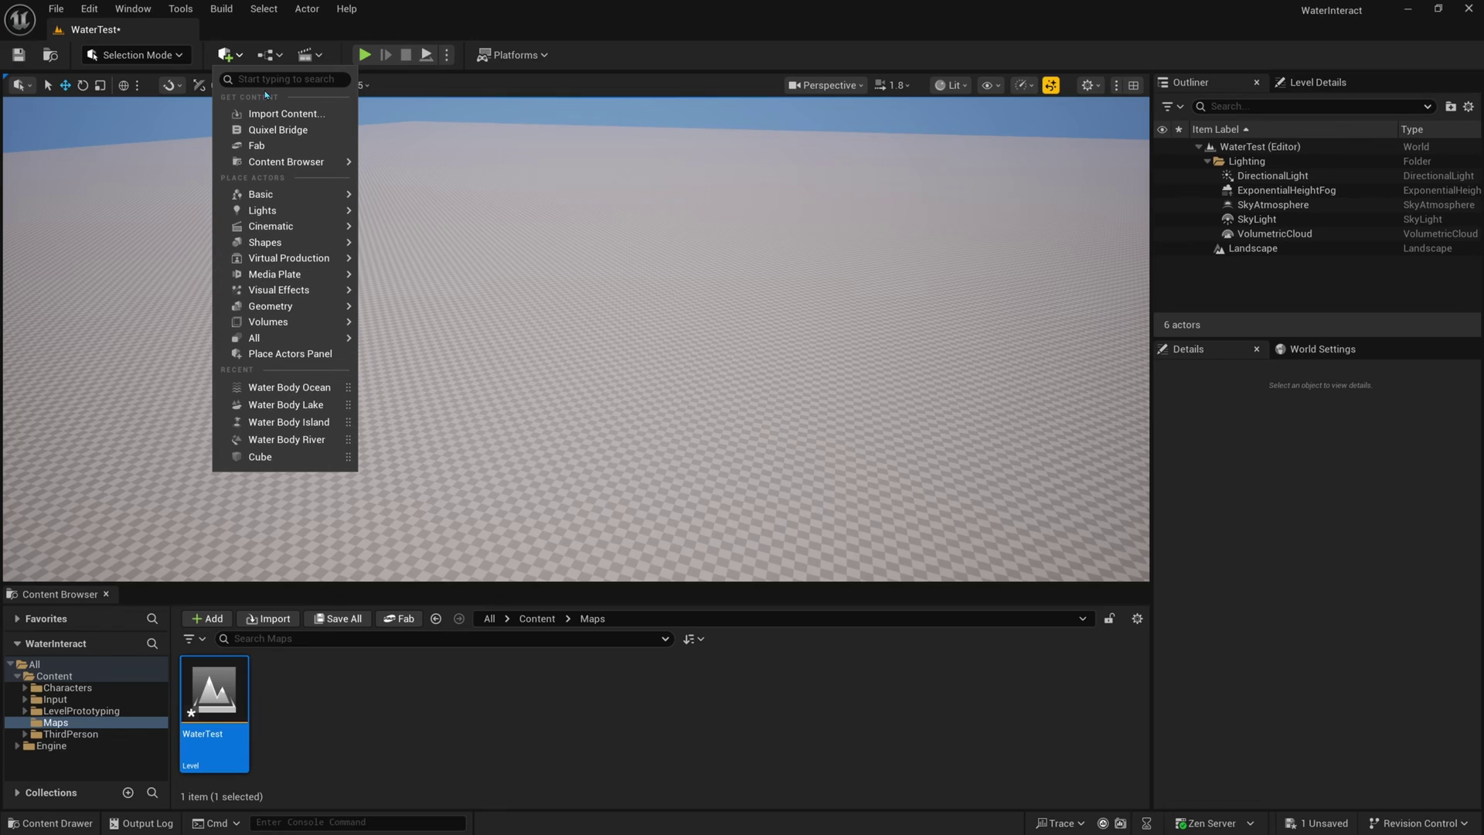
{"action": "type", "text": "water"}
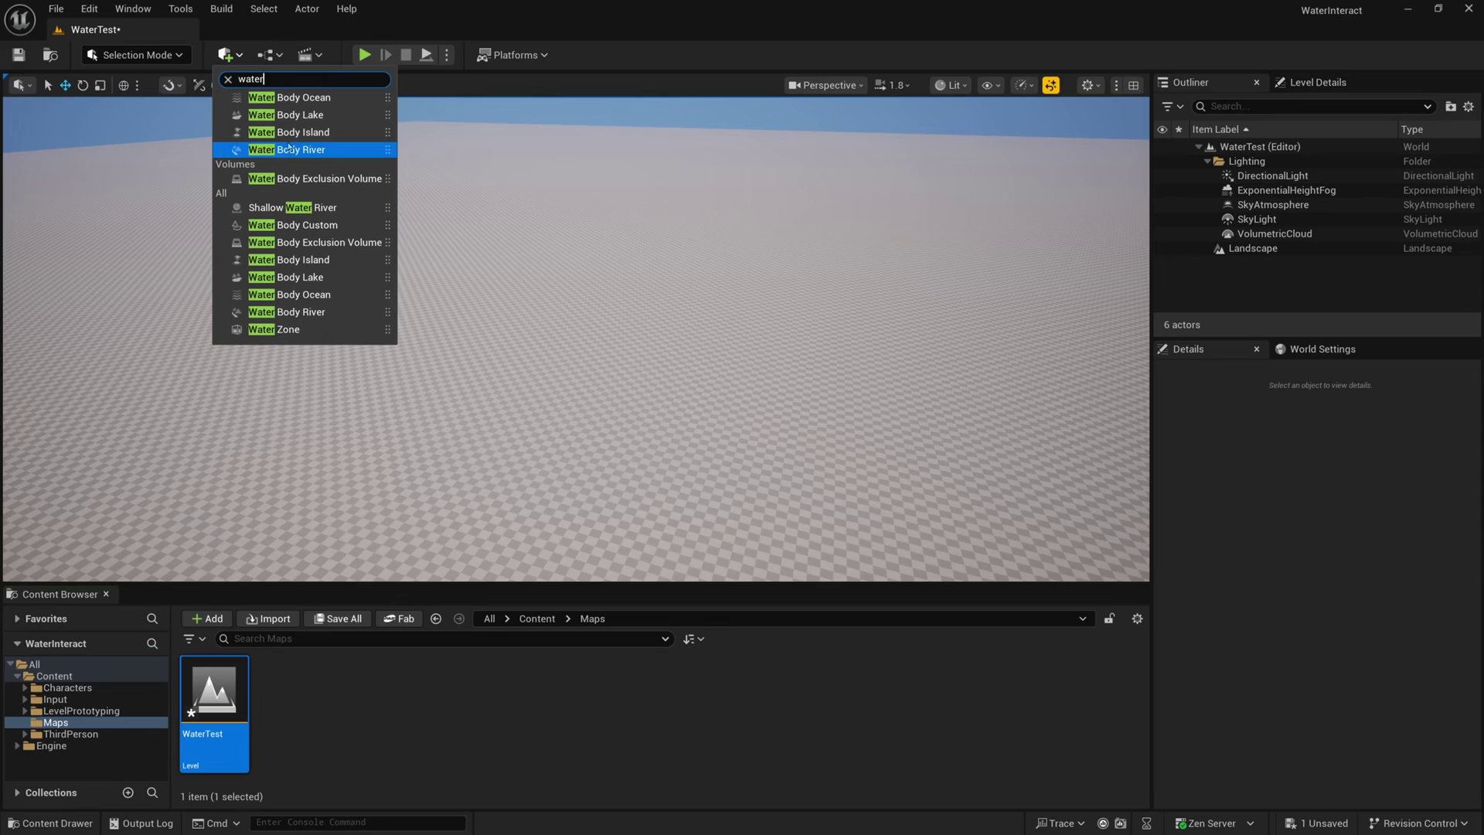
{"action": "left_click", "coordinate": [280, 98]}
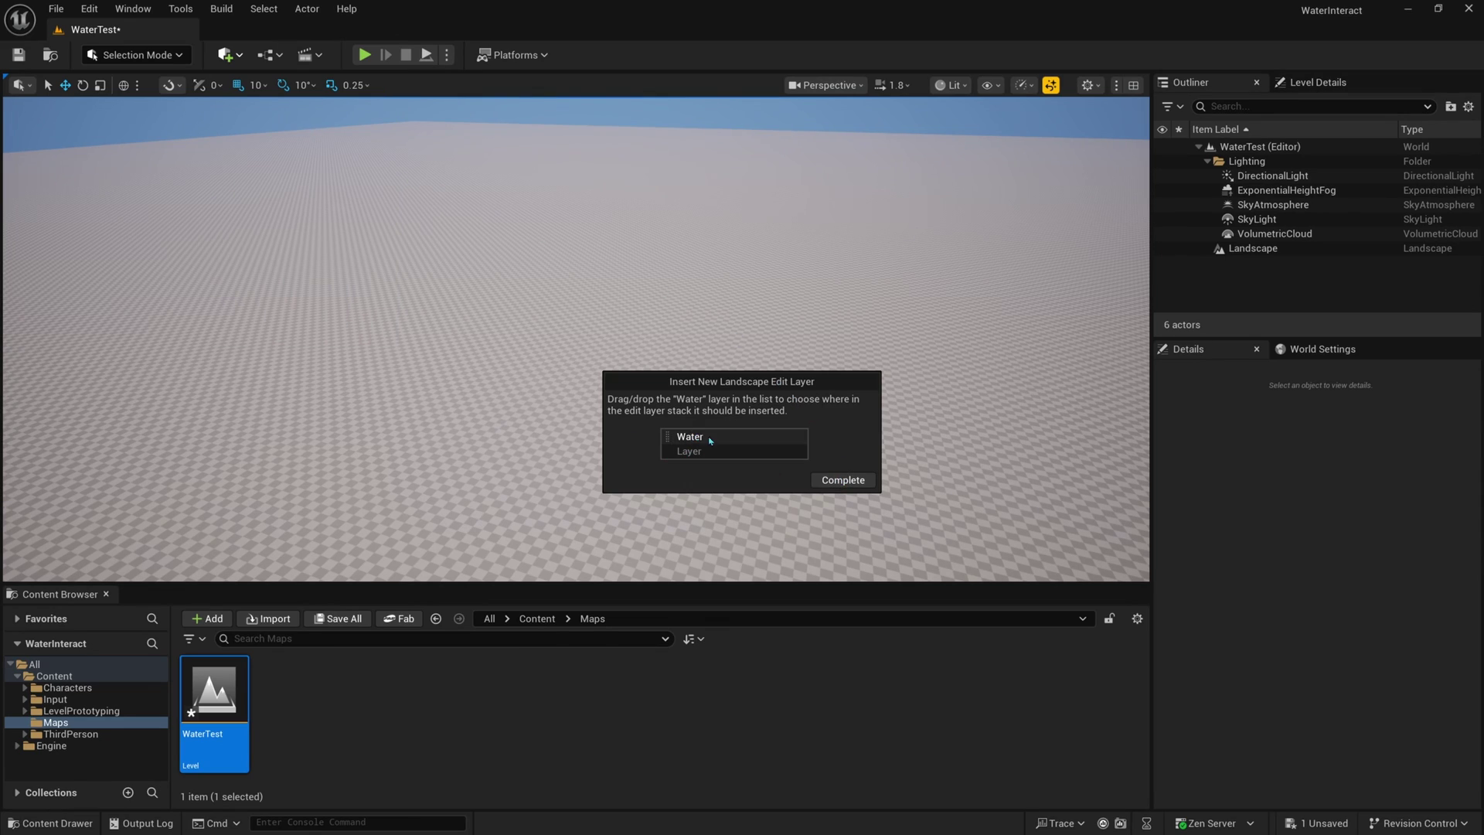
{"action": "left_click", "coordinate": [848, 480]}
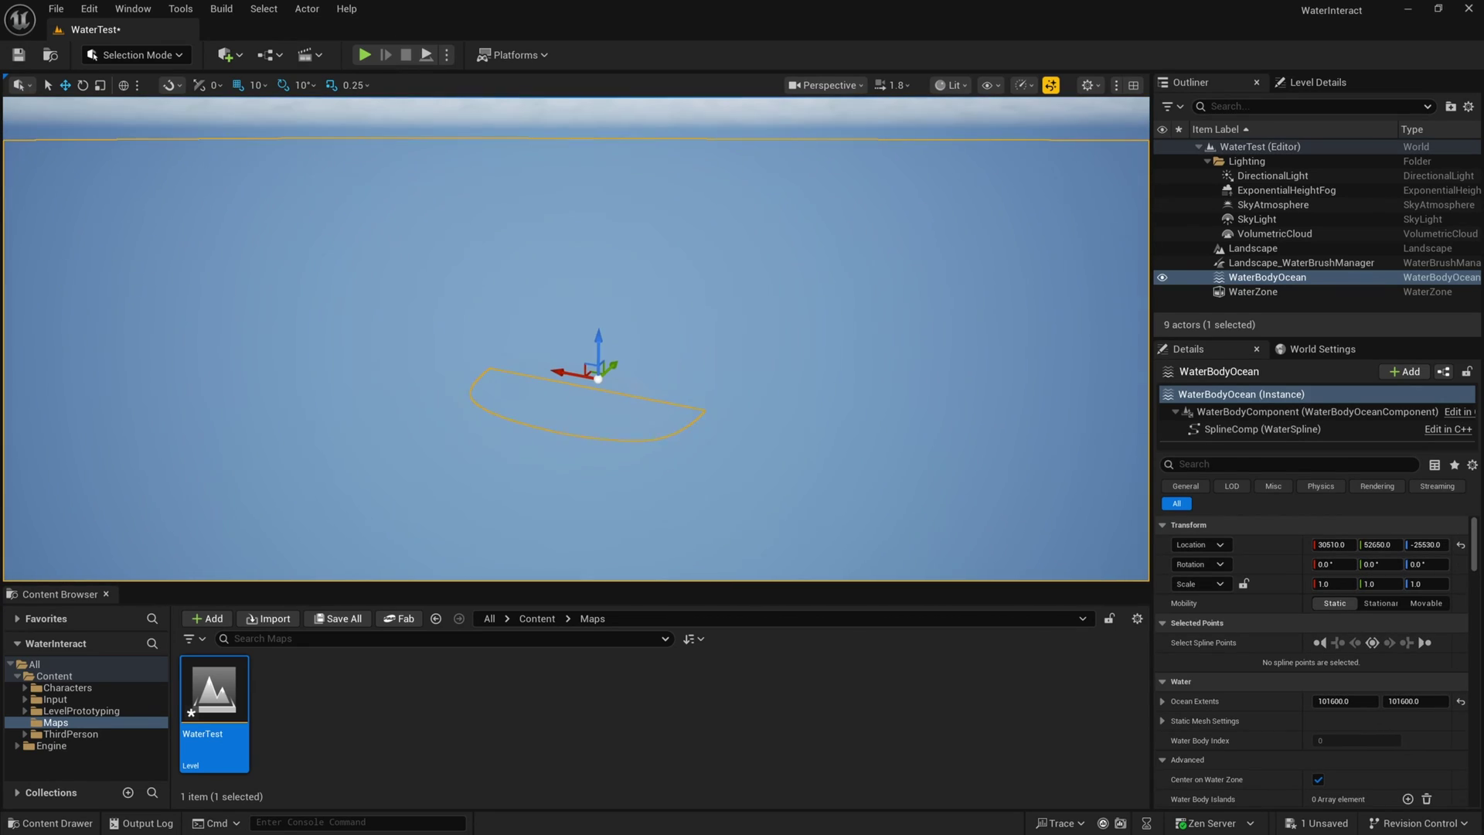
Step: Reset the ocean's location to the world origin so that its island sits at the centre of the landscape
{"action": "right_click_drag", "start_coordinate": [804, 409], "coordinate": [774, 376]}
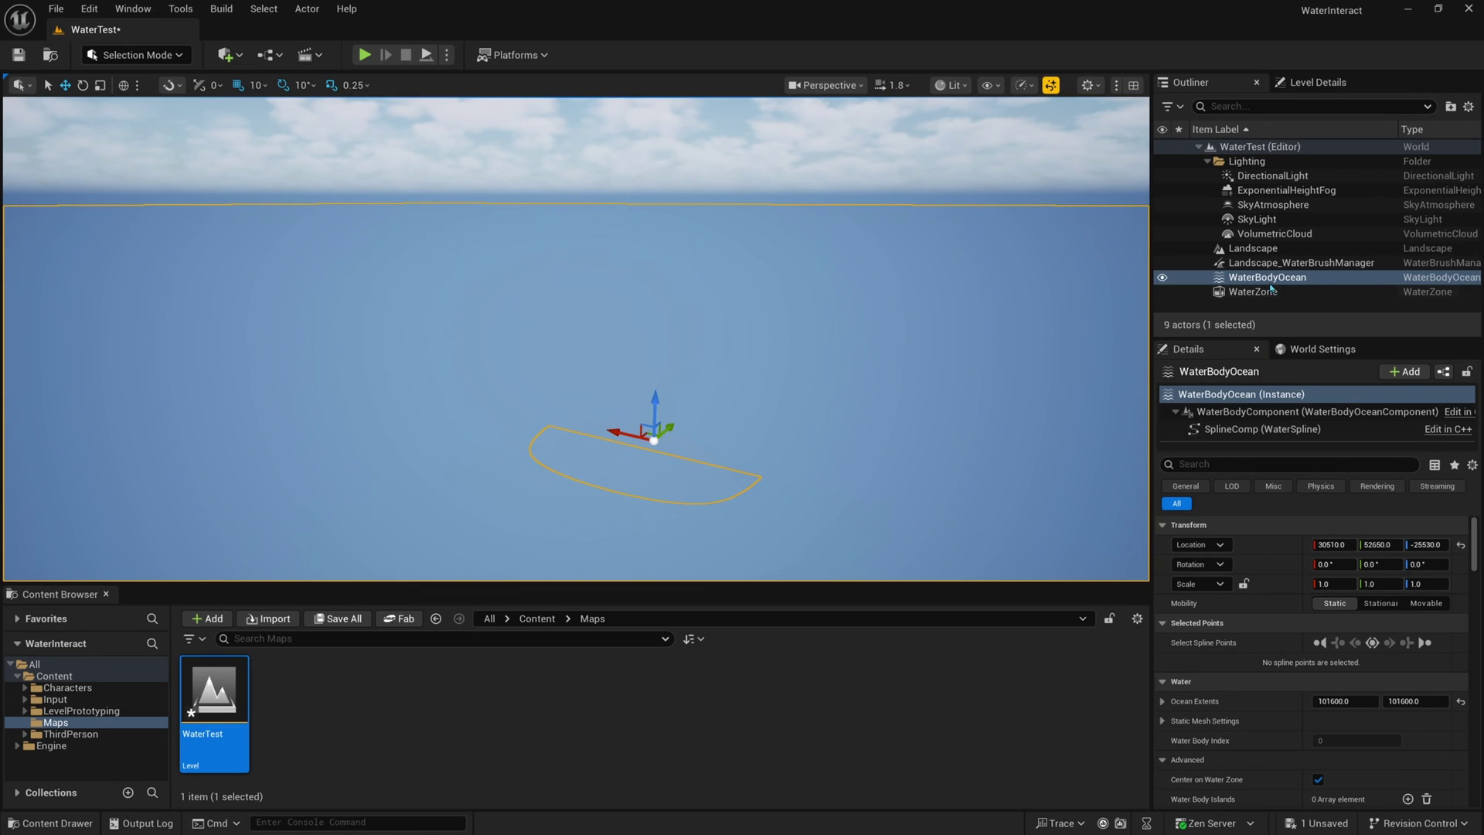
{"action": "left_click", "coordinate": [1461, 545]}
{"action": "scroll", "coordinate": [851, 414], "scroll_direction": "up", "scroll_amount": 3}
{"action": "mouse_move", "coordinate": [851, 415]}
{"action": "right_mouse_down"}
{"action": "mouse_move", "coordinate": [907, 456]}
{"action": "mouse_move", "coordinate": [874, 456]}
{"action": "mouse_move", "coordinate": [851, 395]}
{"action": "mouse_move", "coordinate": [874, 425]}
{"action": "right_mouse_up"}
{"action": "key", "text": "s"}
{"action": "scroll", "coordinate": [906, 456], "scroll_direction": "up", "scroll_amount": 1}
{"action": "key", "text": "e"}
{"action": "scroll", "coordinate": [850, 400], "scroll_direction": "up", "scroll_amount": 1}
{"action": "key", "text": "e"}
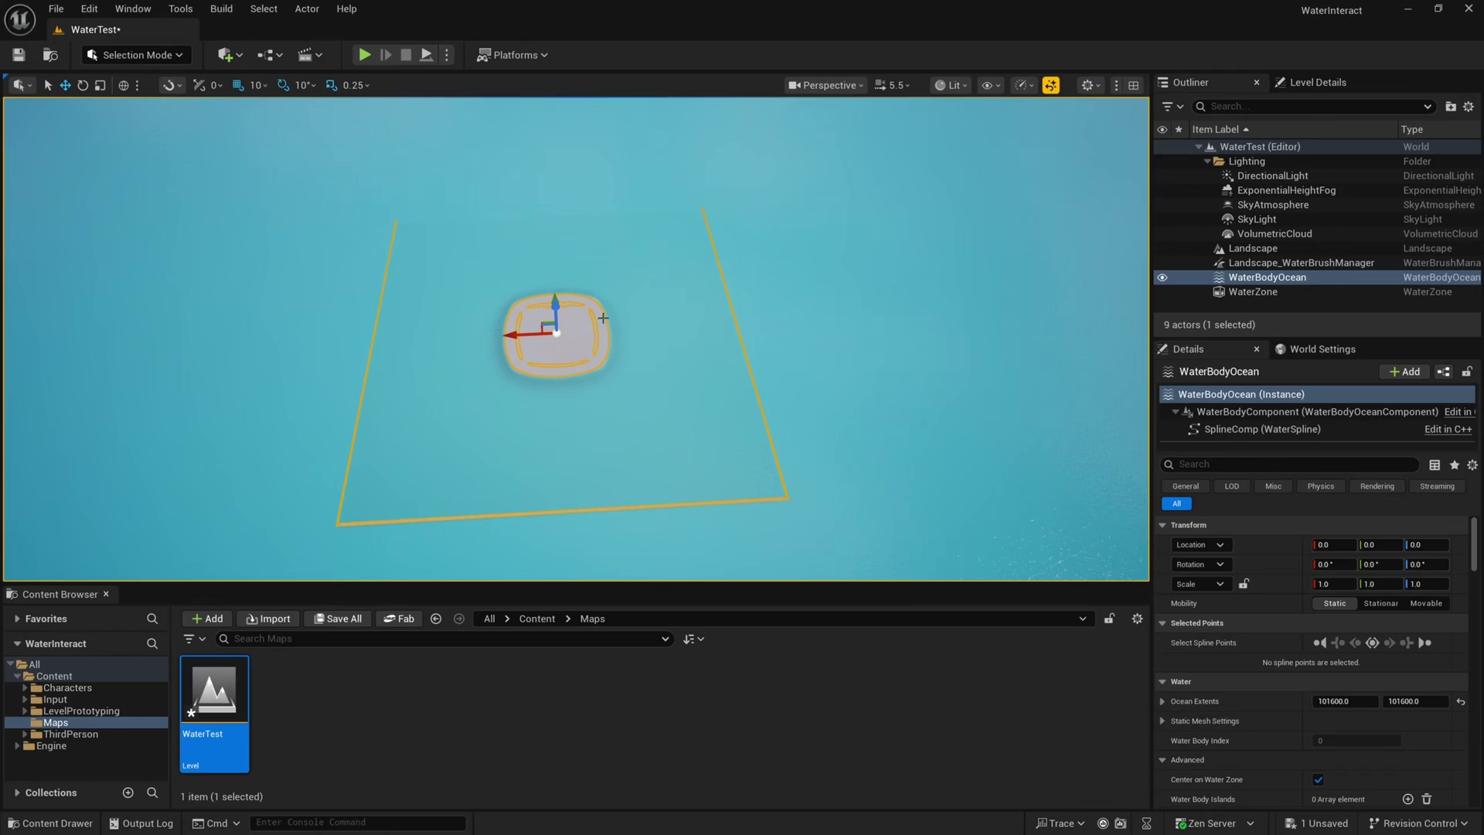
Step: Check the landscape's bounds, and pull the ocean island's near +X spline point out towards the landscape's near corner
{"action": "left_click", "coordinate": [1258, 249]}
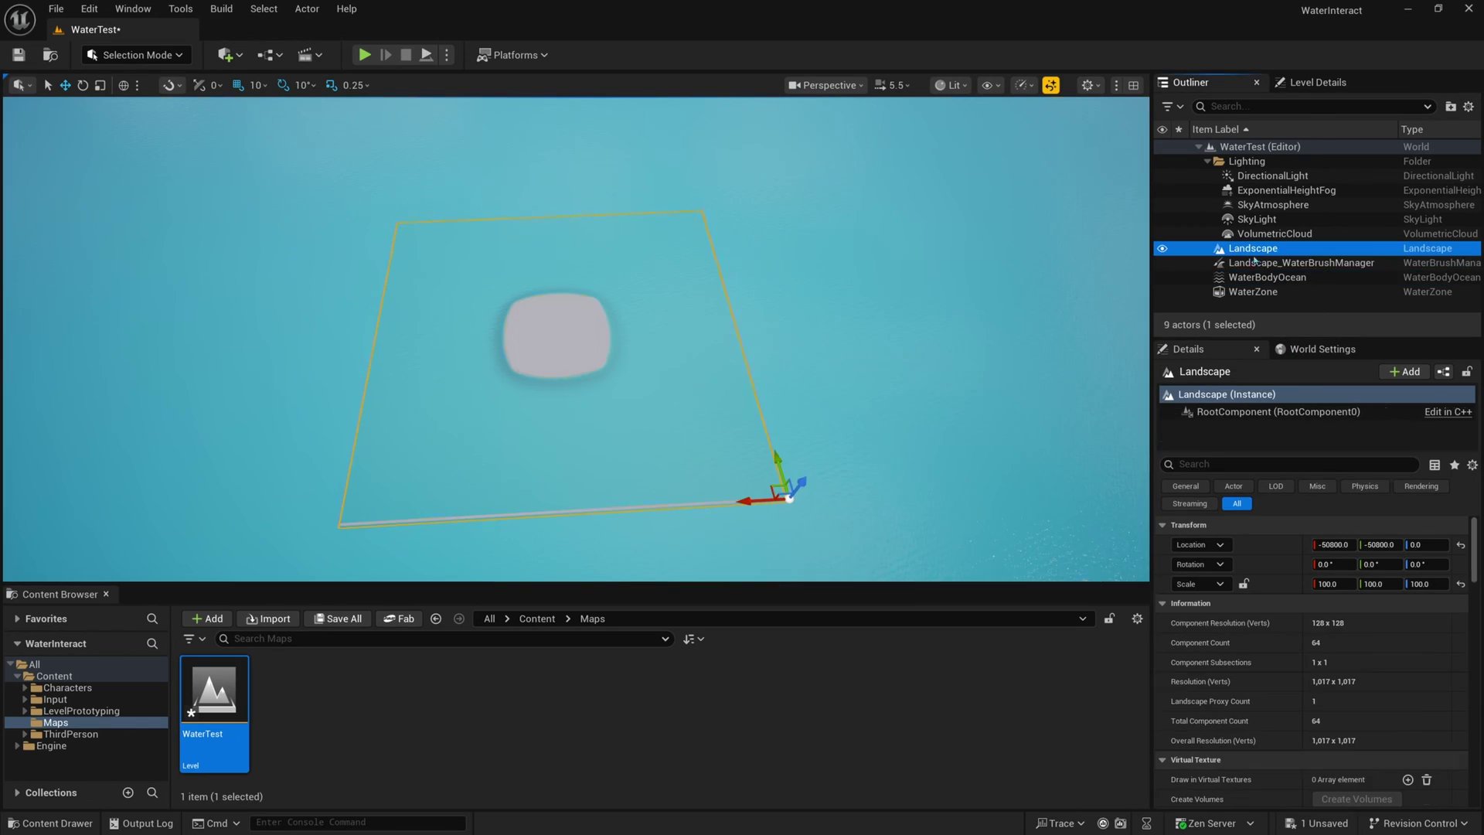
{"action": "key", "text": "w"}
{"action": "right_click_drag", "start_coordinate": [796, 300], "coordinate": [803, 453]}
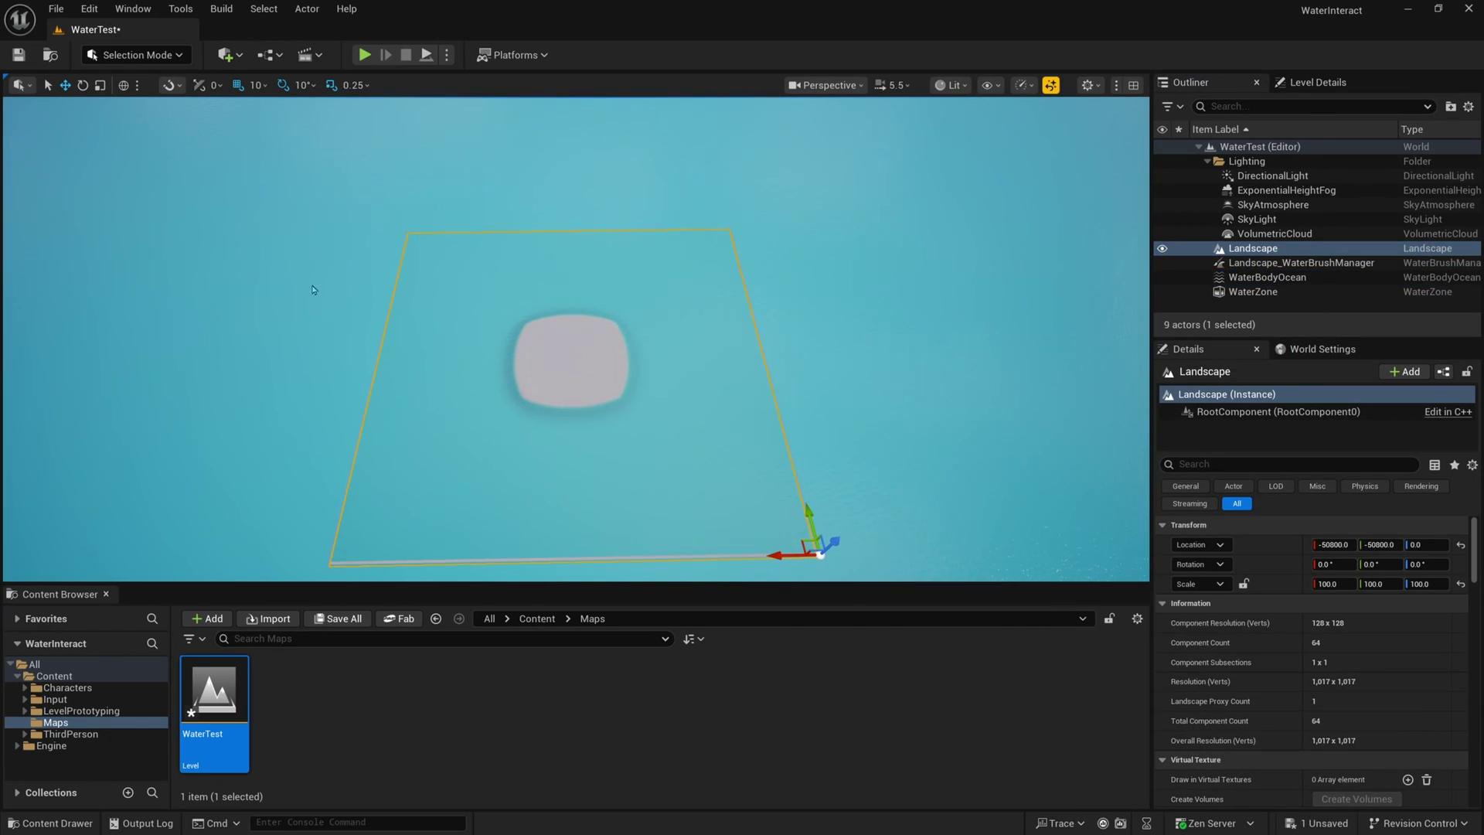
{"action": "key", "text": "w"}
{"action": "right_click_drag", "start_coordinate": [981, 392], "coordinate": [968, 393]}
{"action": "left_click", "coordinate": [768, 331]}
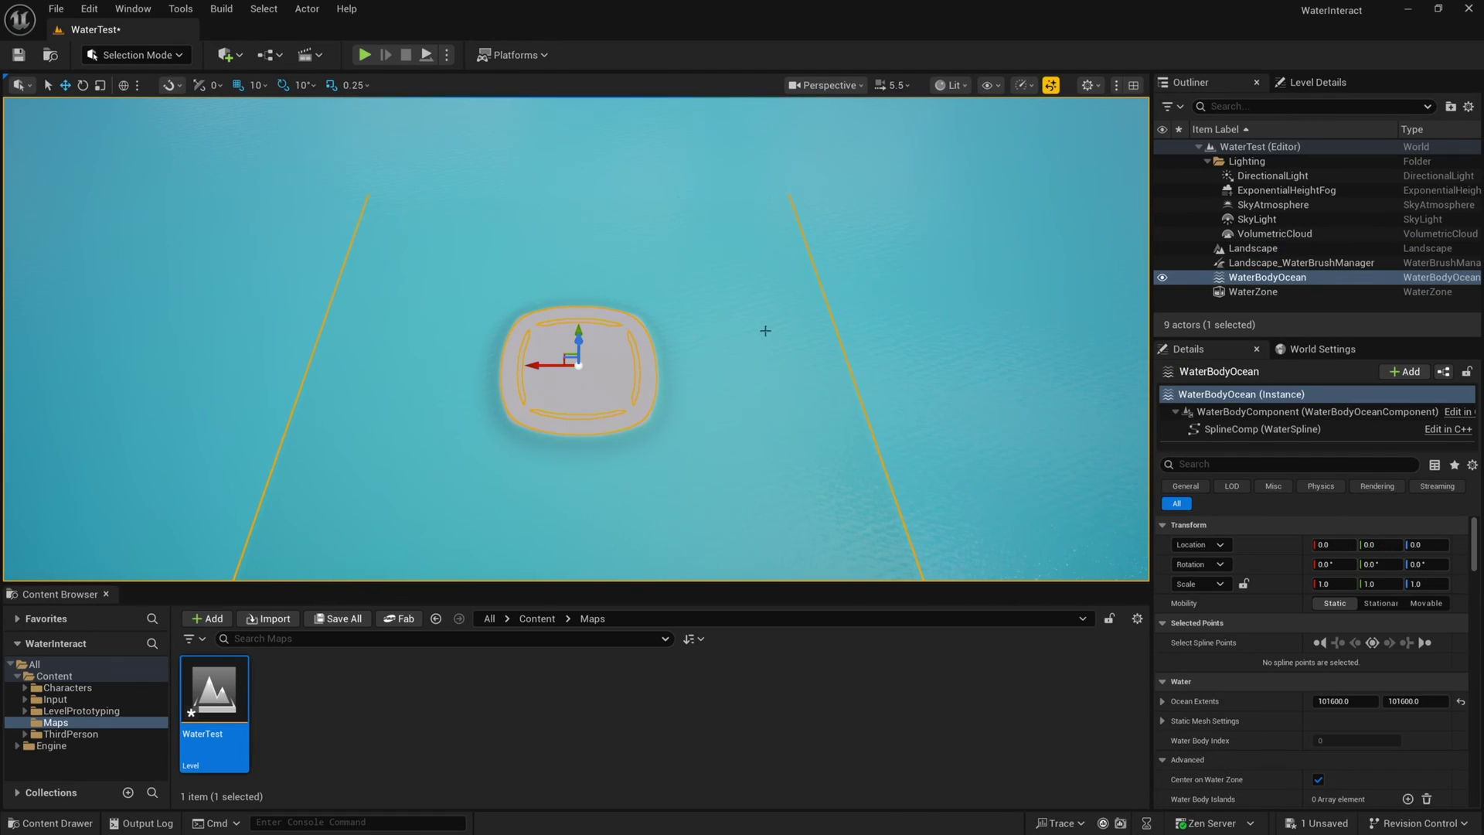
{"action": "key", "text": "w"}
{"action": "right_click_drag", "start_coordinate": [756, 332], "coordinate": [691, 378]}
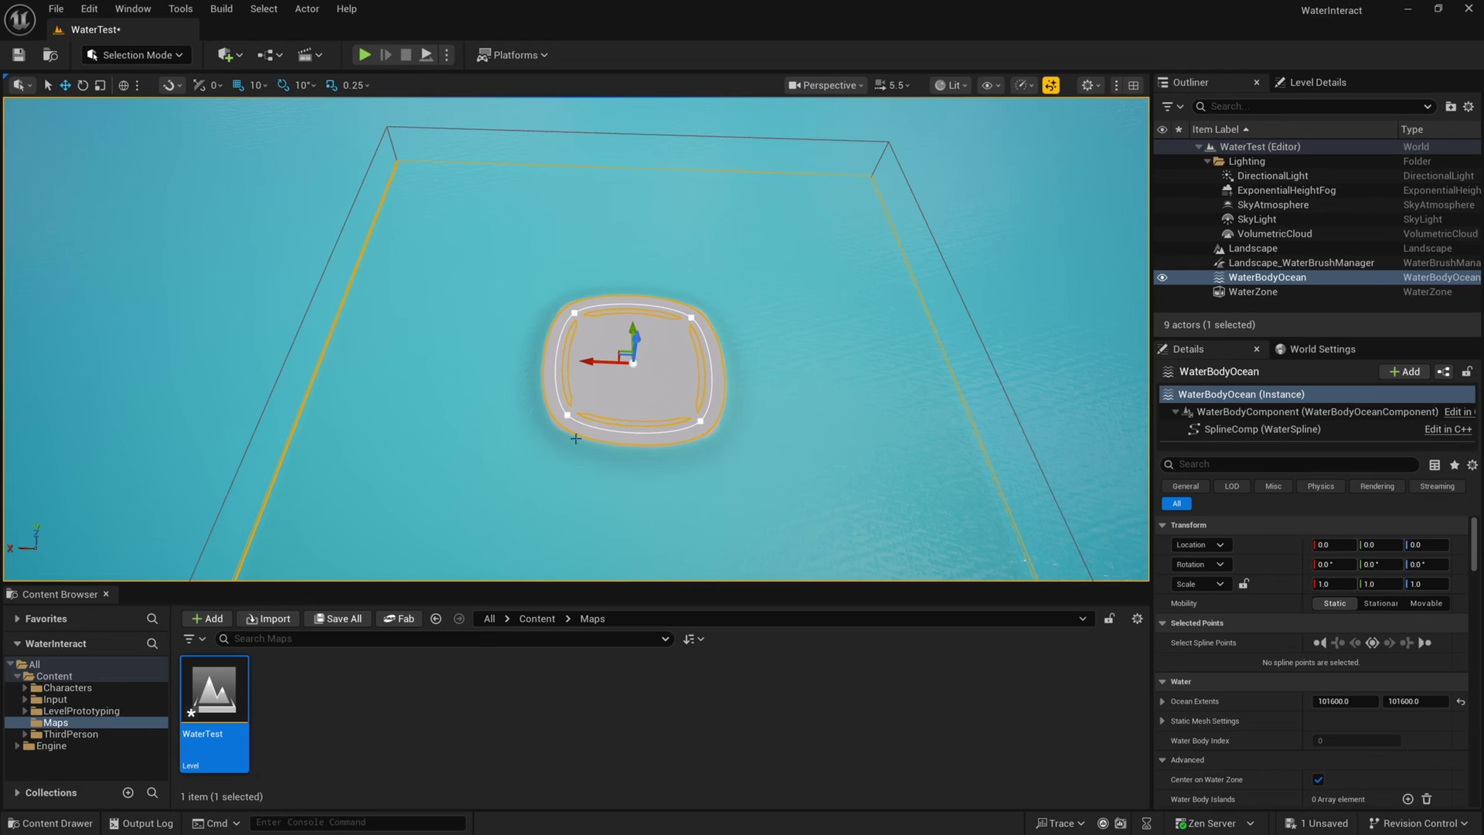
{"action": "left_click", "coordinate": [568, 415]}
{"action": "left_click_drag", "start_coordinate": [558, 408], "coordinate": [323, 526]}
{"action": "right_click_drag", "start_coordinate": [660, 413], "coordinate": [630, 453]}
Step: Spread the island's other three spline points outward, with the near −X point at about X -24580, Y -42170 and the remaining +X point at X 38880, Y 8130
{"action": "left_click", "coordinate": [726, 245]}
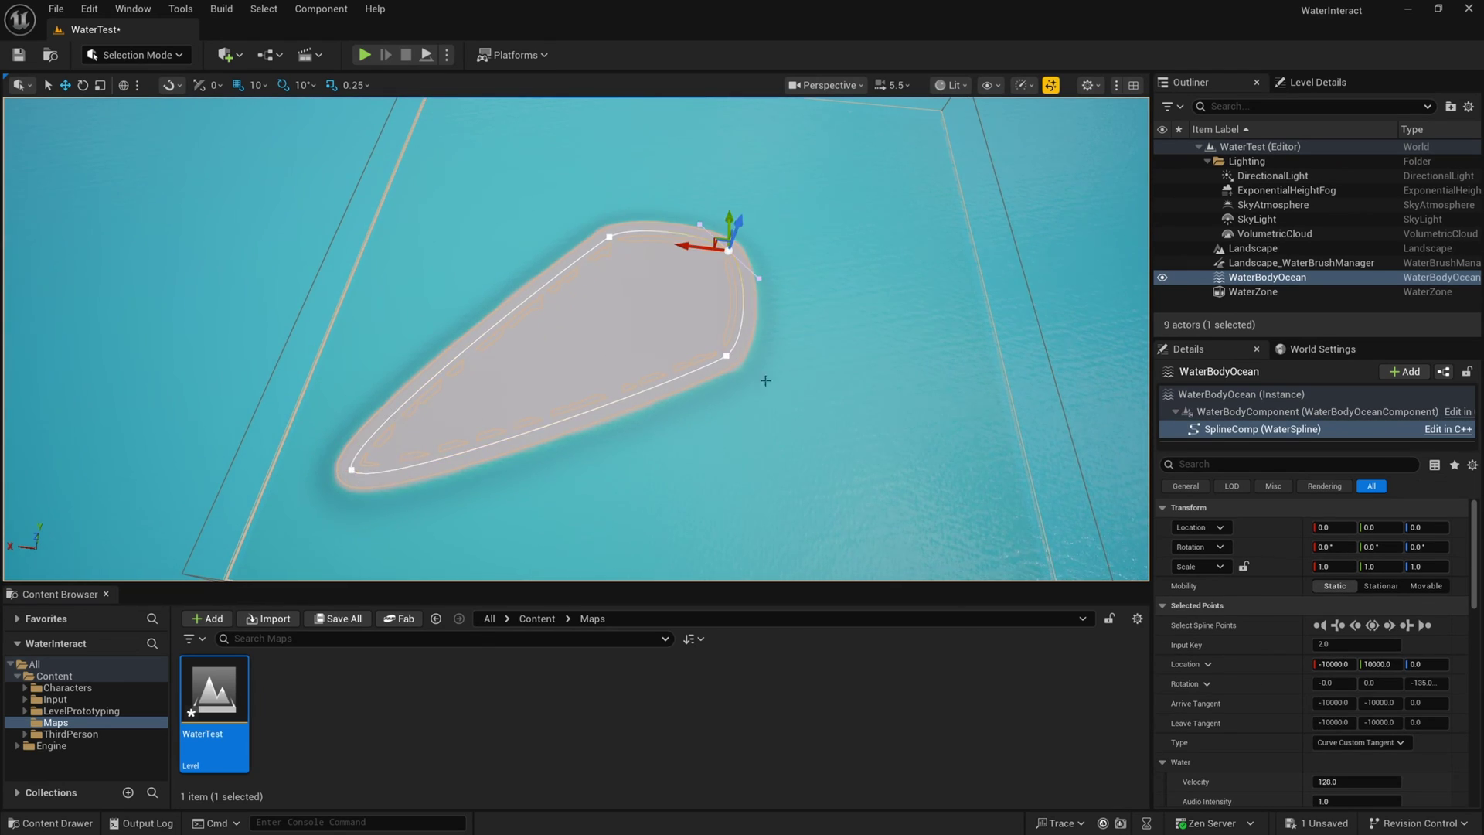
{"action": "right_click_drag", "start_coordinate": [726, 298], "coordinate": [765, 286]}
{"action": "left_click_drag", "start_coordinate": [629, 246], "coordinate": [732, 126]}
{"action": "left_click", "coordinate": [677, 349]}
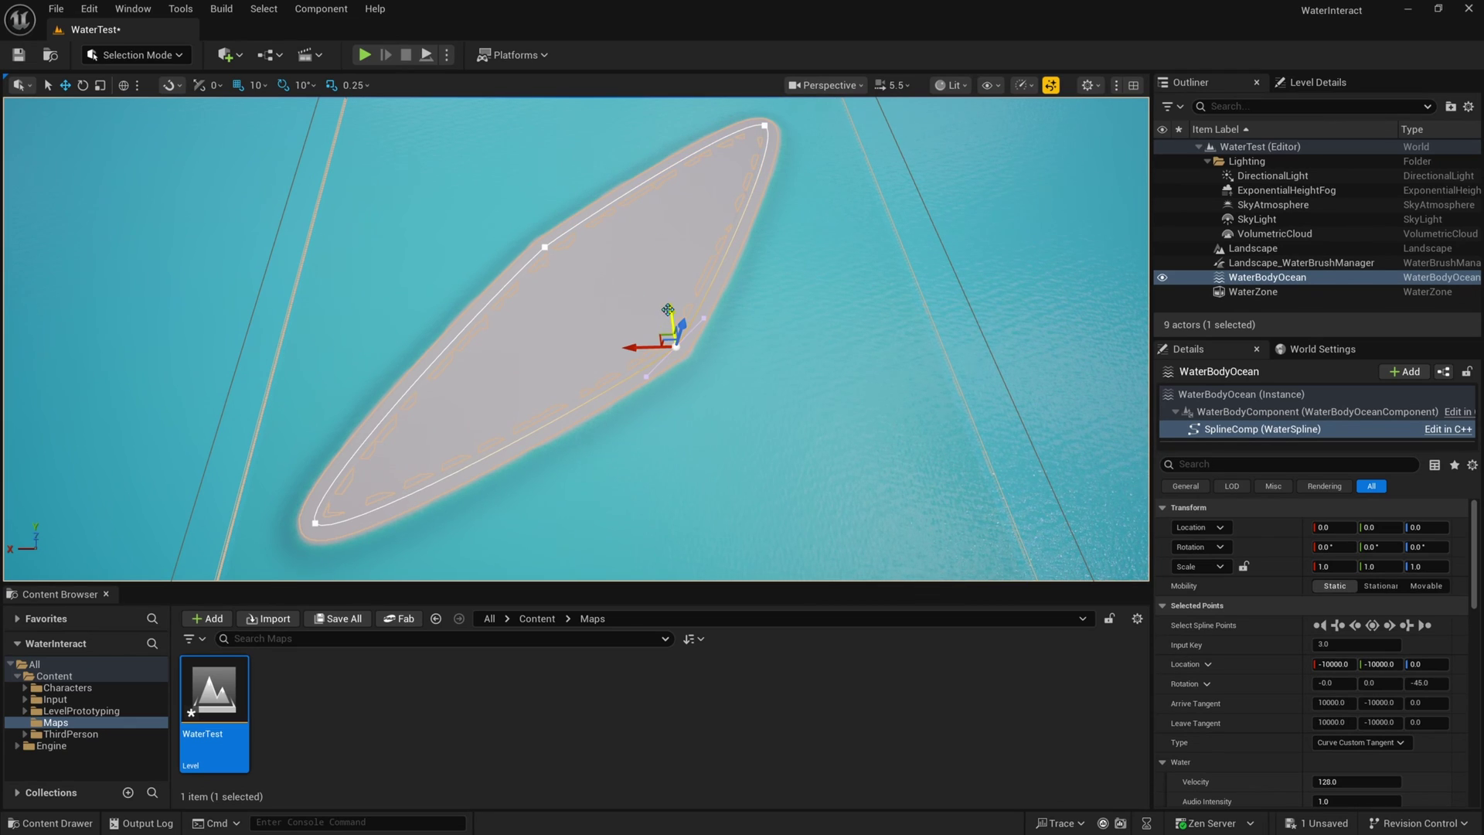
{"action": "left_click_drag", "start_coordinate": [668, 310], "coordinate": [818, 532]}
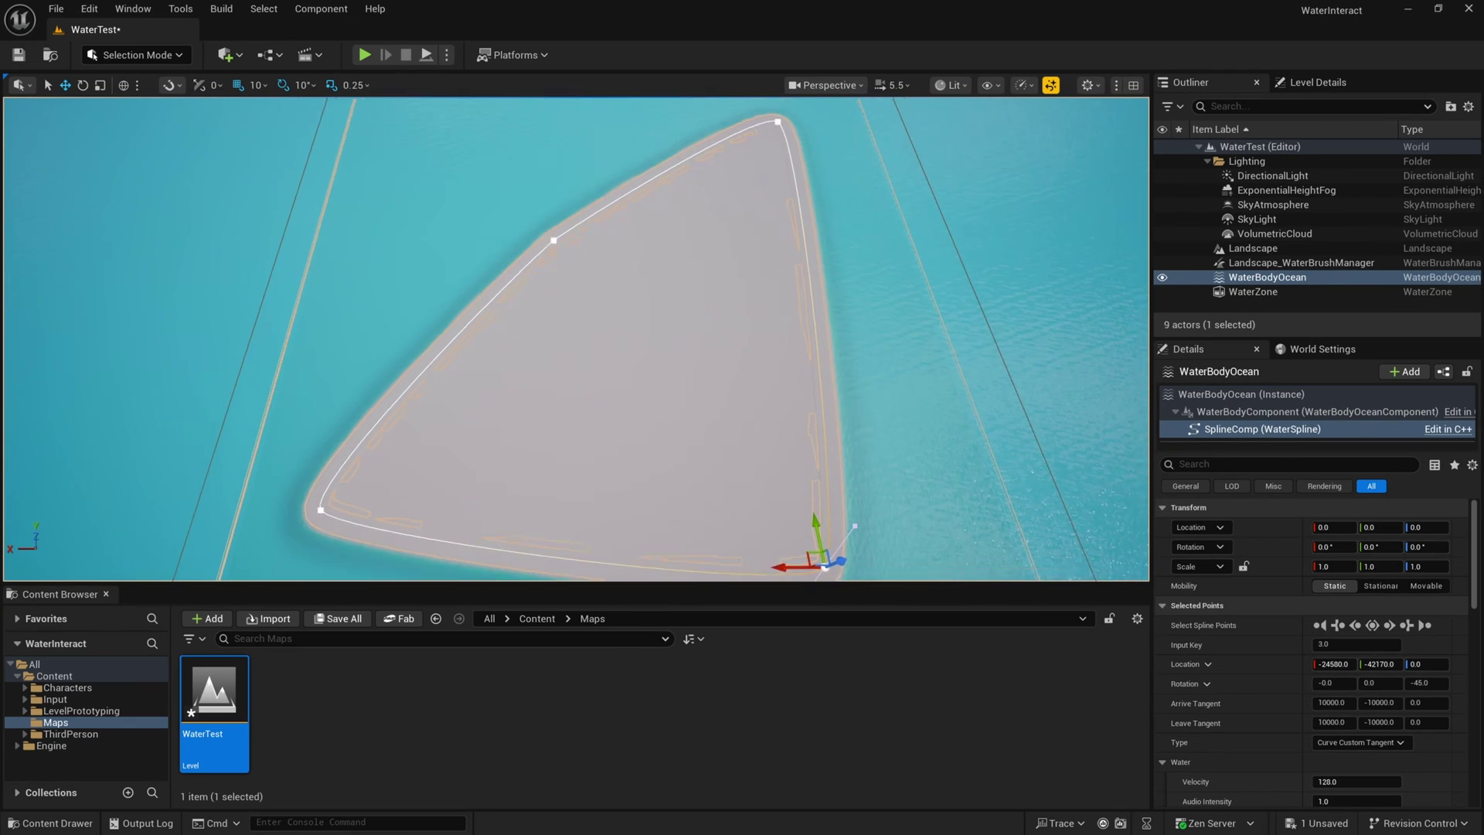
{"action": "left_click", "coordinate": [554, 240]}
{"action": "mouse_move", "coordinate": [556, 225]}
{"action": "left_mouse_down"}
{"action": "mouse_move", "coordinate": [393, 224]}
{"action": "mouse_move", "coordinate": [558, 226]}
{"action": "left_mouse_up"}
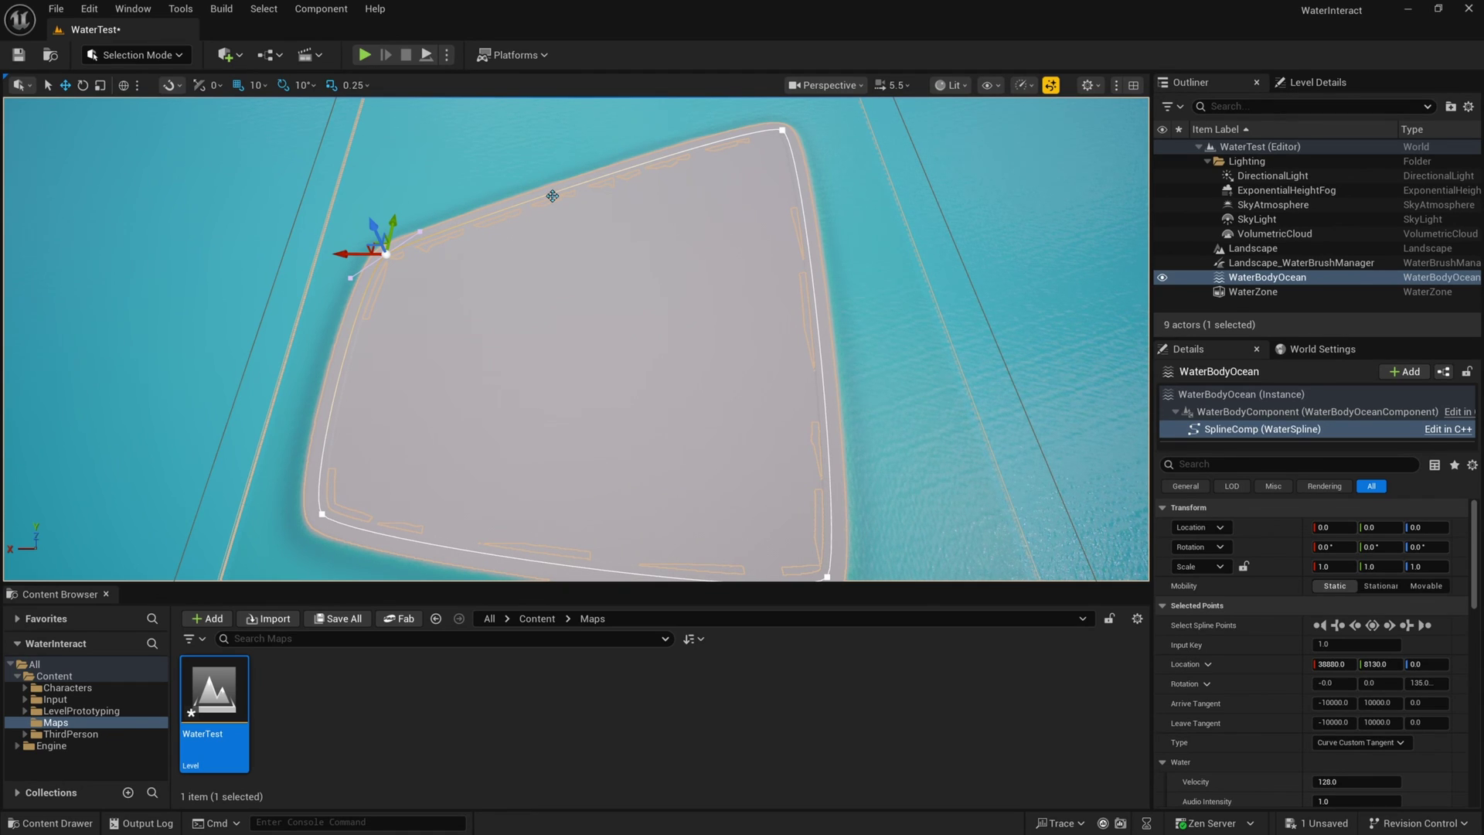
Step: Add a spline point on the island's far shoreline and move it to about X 10186, Y 34413
{"action": "right_click", "coordinate": [552, 195]}
{"action": "left_click", "coordinate": [611, 242]}
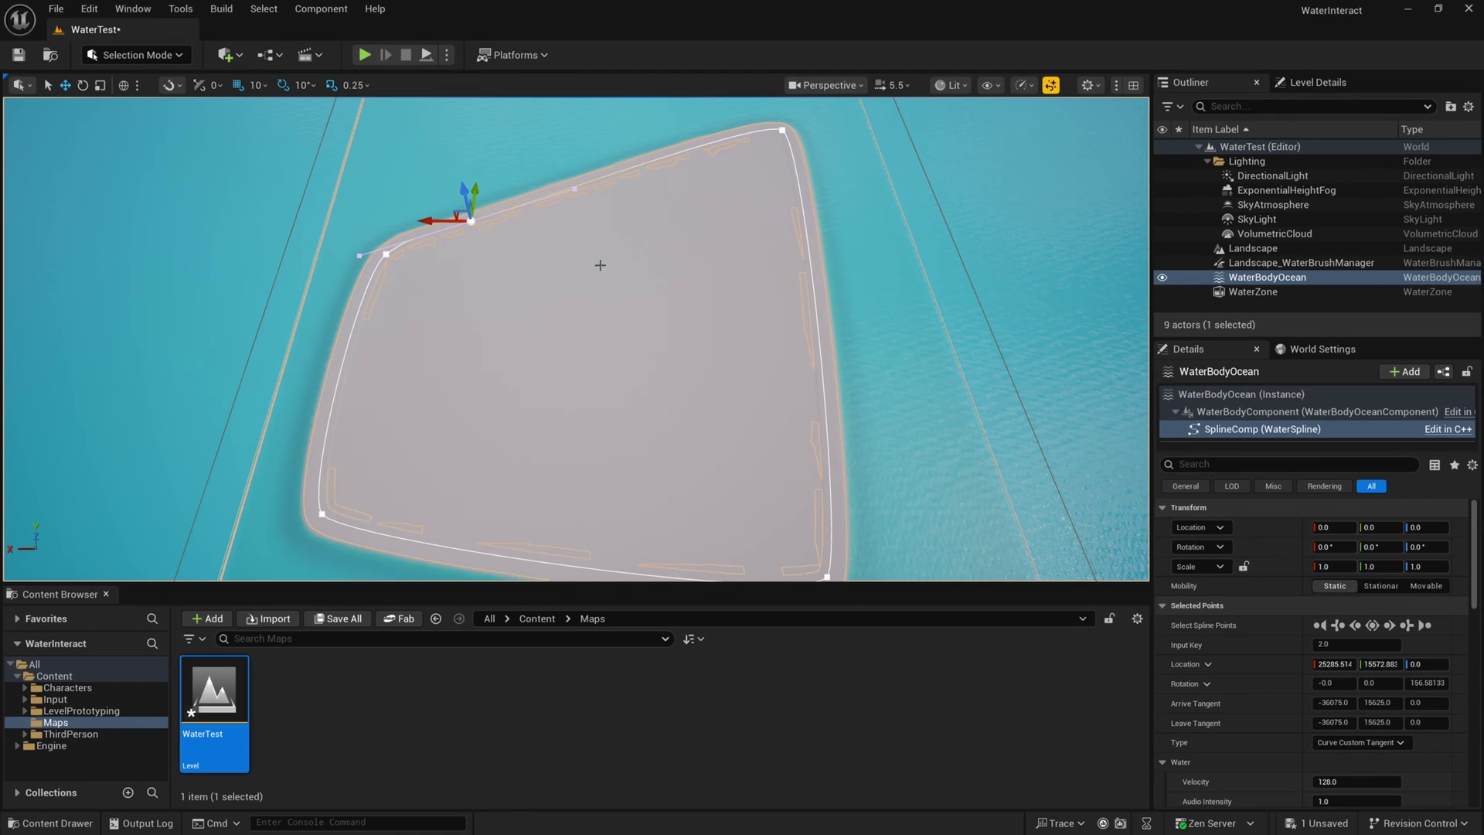
{"action": "left_click_drag", "start_coordinate": [480, 187], "coordinate": [637, 262]}
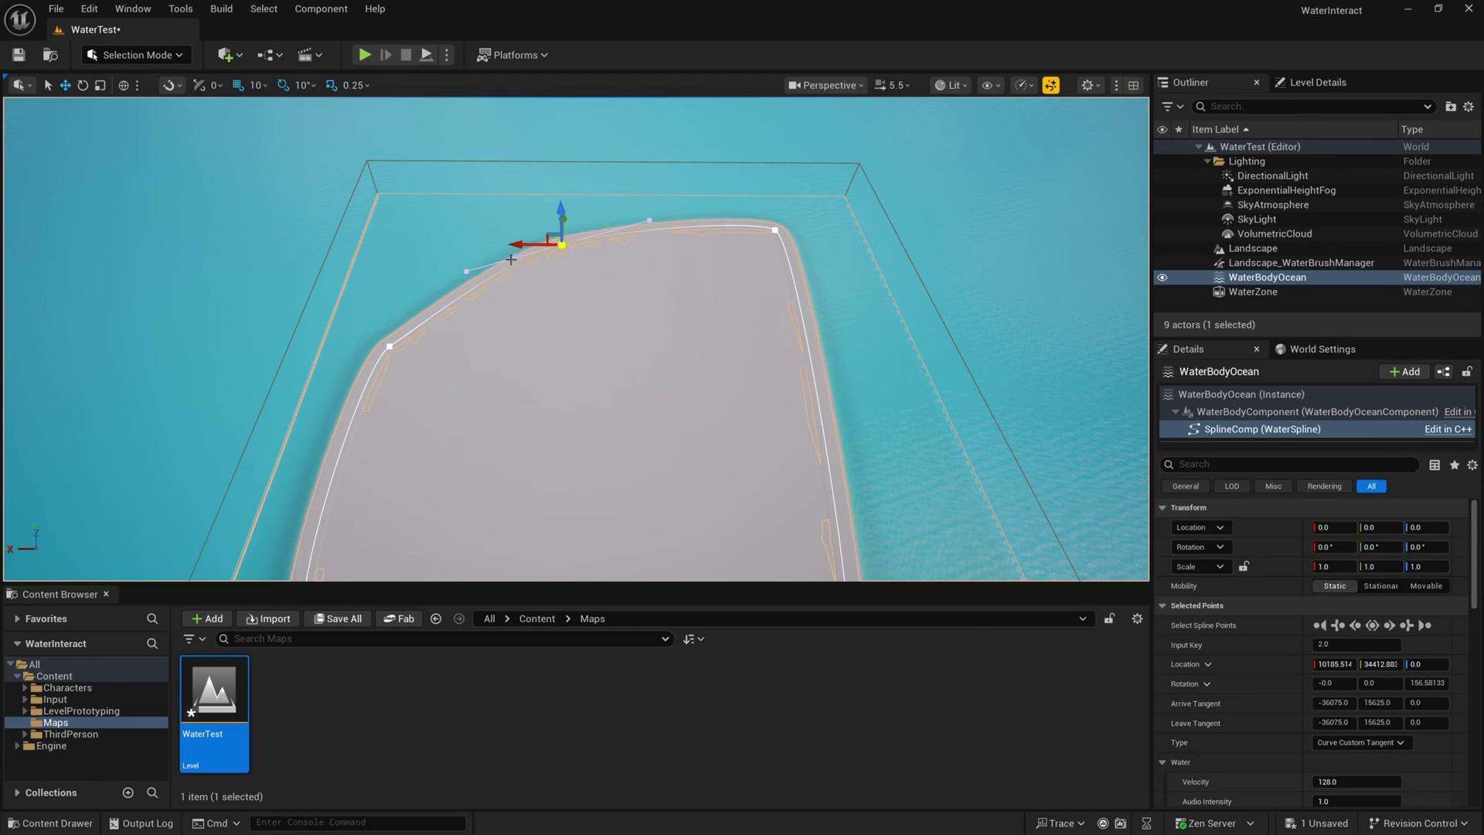
Step: Curve the far shoreline into a bay by moving the tangent handles of the added spline point and its +X neighbour, and clear the selection
{"action": "left_click", "coordinate": [468, 272]}
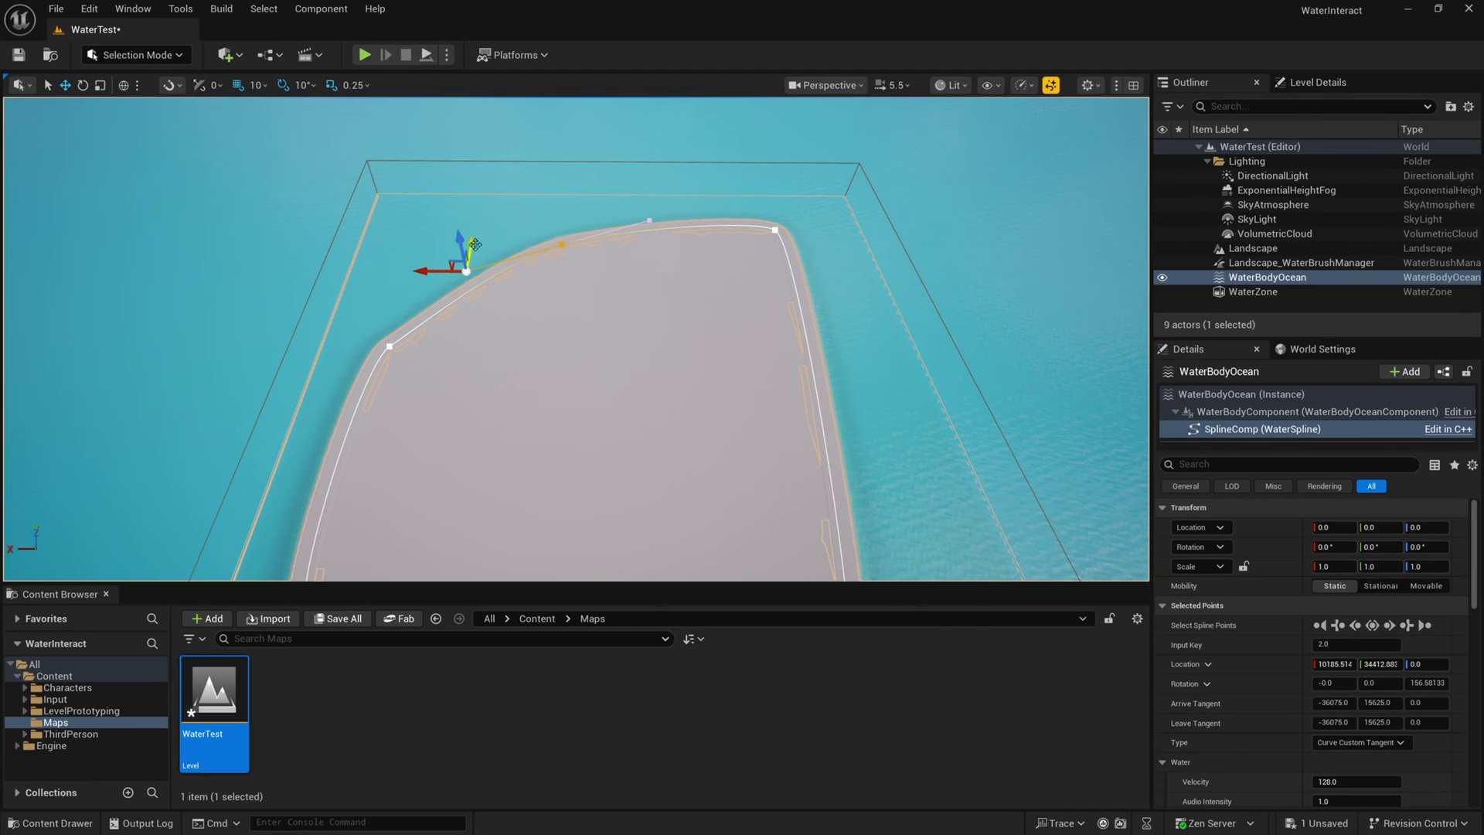
{"action": "left_click_drag", "start_coordinate": [447, 273], "coordinate": [305, 225]}
{"action": "left_click", "coordinate": [389, 346]}
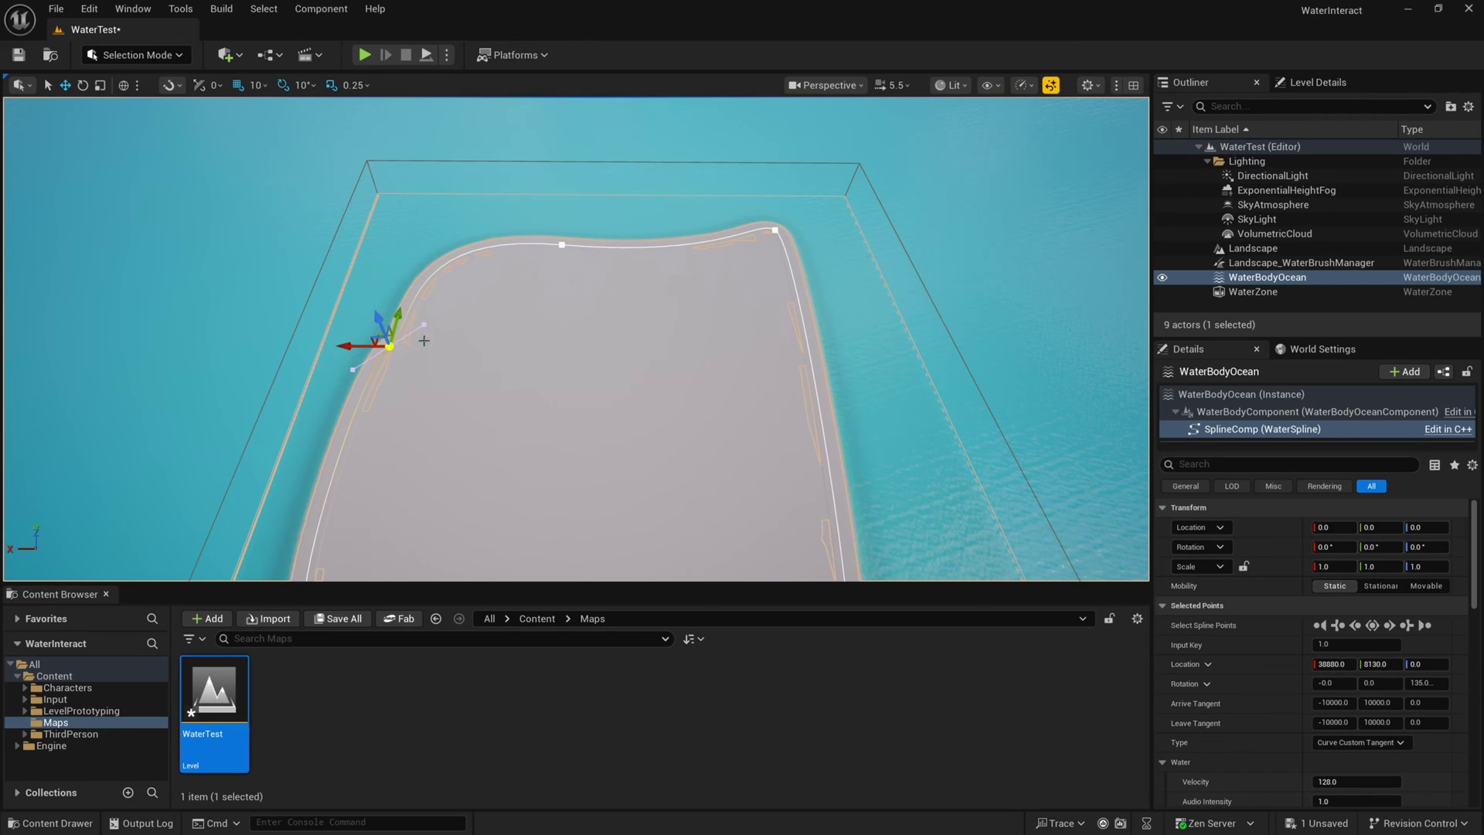
{"action": "left_click", "coordinate": [426, 325]}
{"action": "left_click_drag", "start_coordinate": [424, 324], "coordinate": [558, 346]}
{"action": "key", "text": "Escape"}
{"action": "right_click_drag", "start_coordinate": [661, 152], "coordinate": [680, 203]}
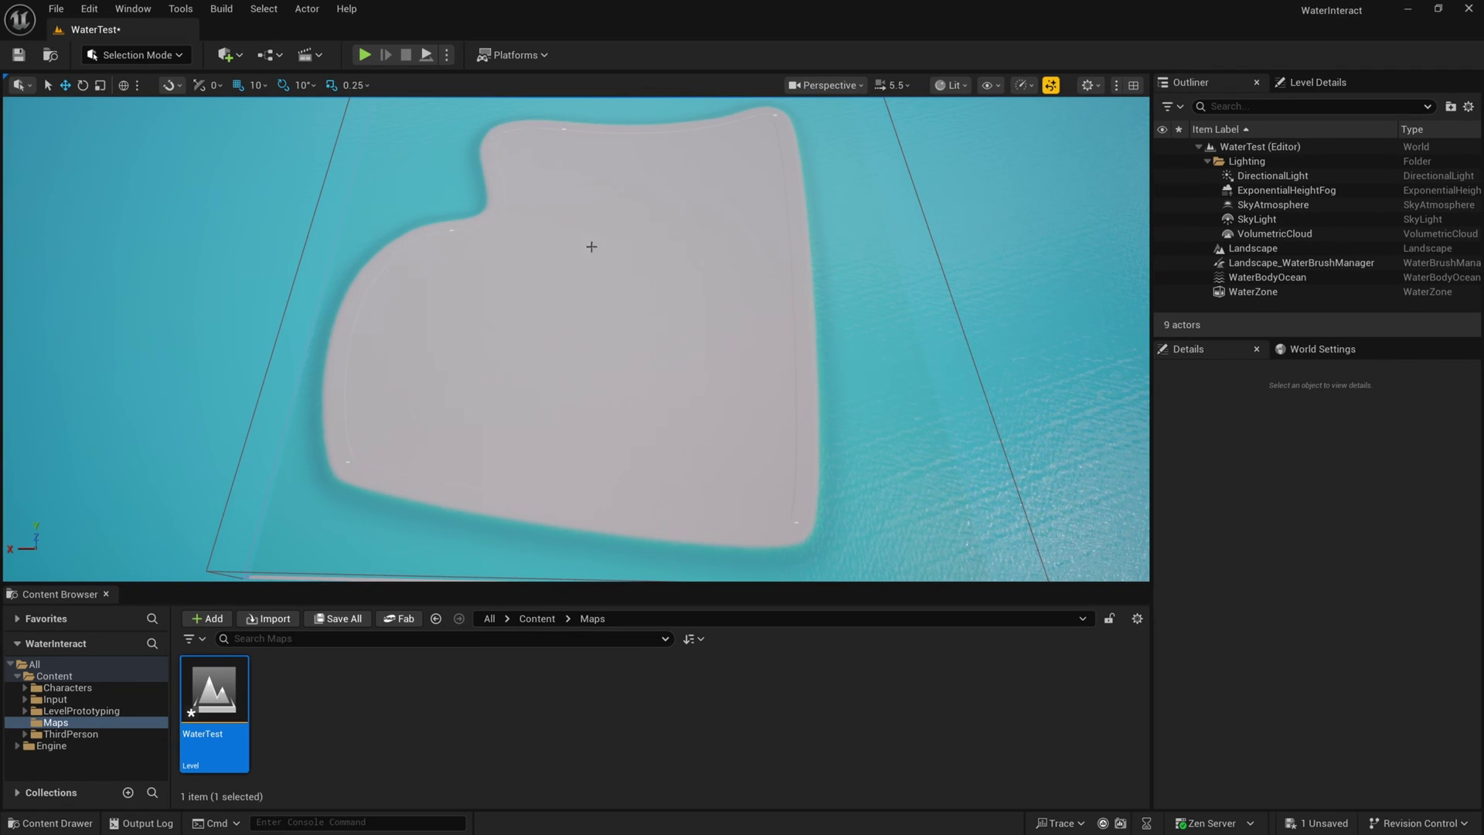
Step: Start a play session with the character on the beach near the shoreline, shown in full screen
{"action": "key", "text": "w"}
{"action": "right_click_drag", "start_coordinate": [592, 246], "coordinate": [592, 77]}
{"action": "scroll", "coordinate": [592, 247], "scroll_direction": "down", "scroll_amount": 1}
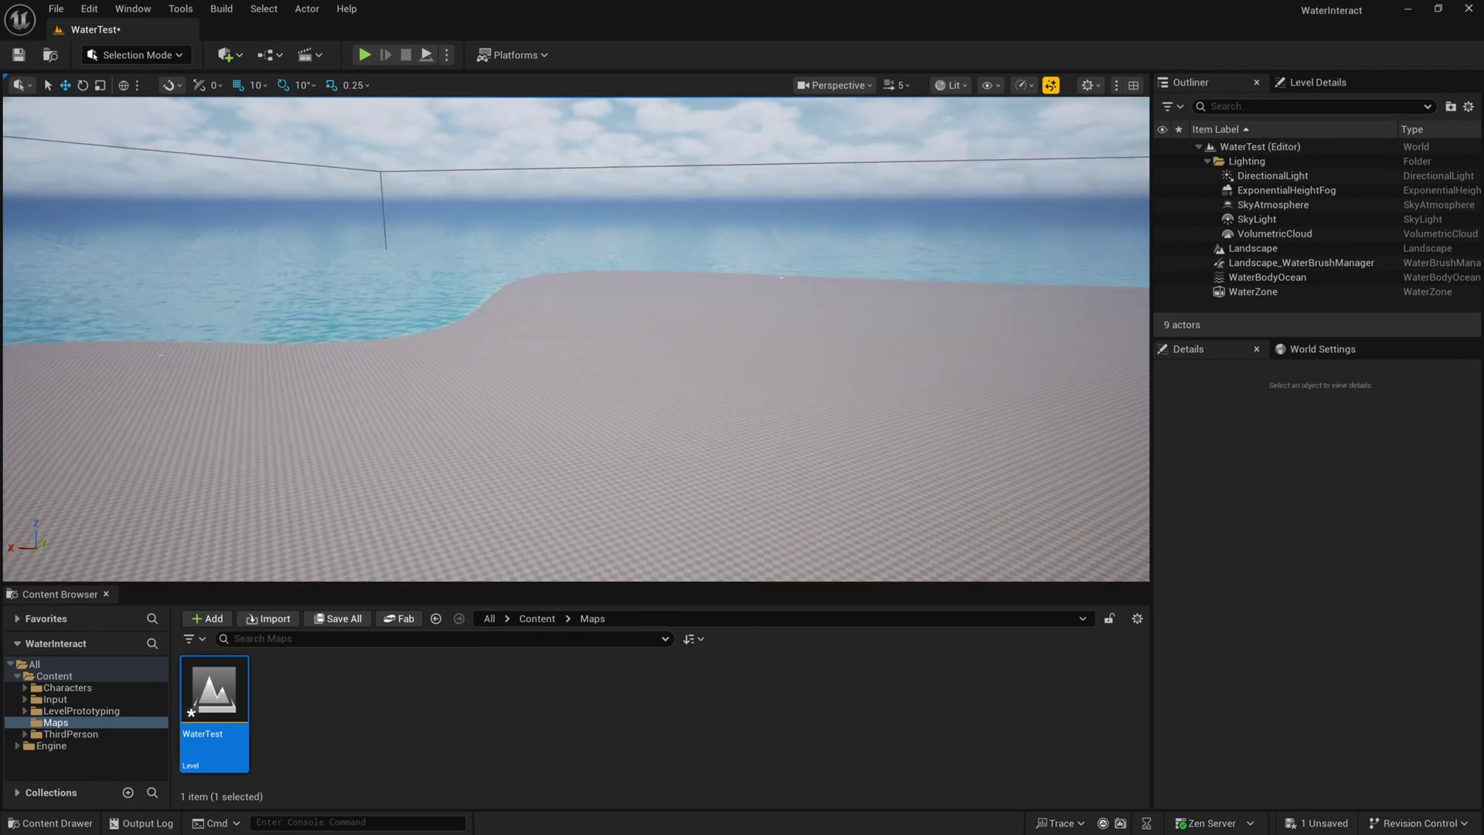
{"action": "key", "text": "w"}
{"action": "scroll", "coordinate": [567, 303], "scroll_direction": "down", "scroll_amount": 3}
{"action": "right_click_drag", "start_coordinate": [626, 317], "coordinate": [529, 302]}
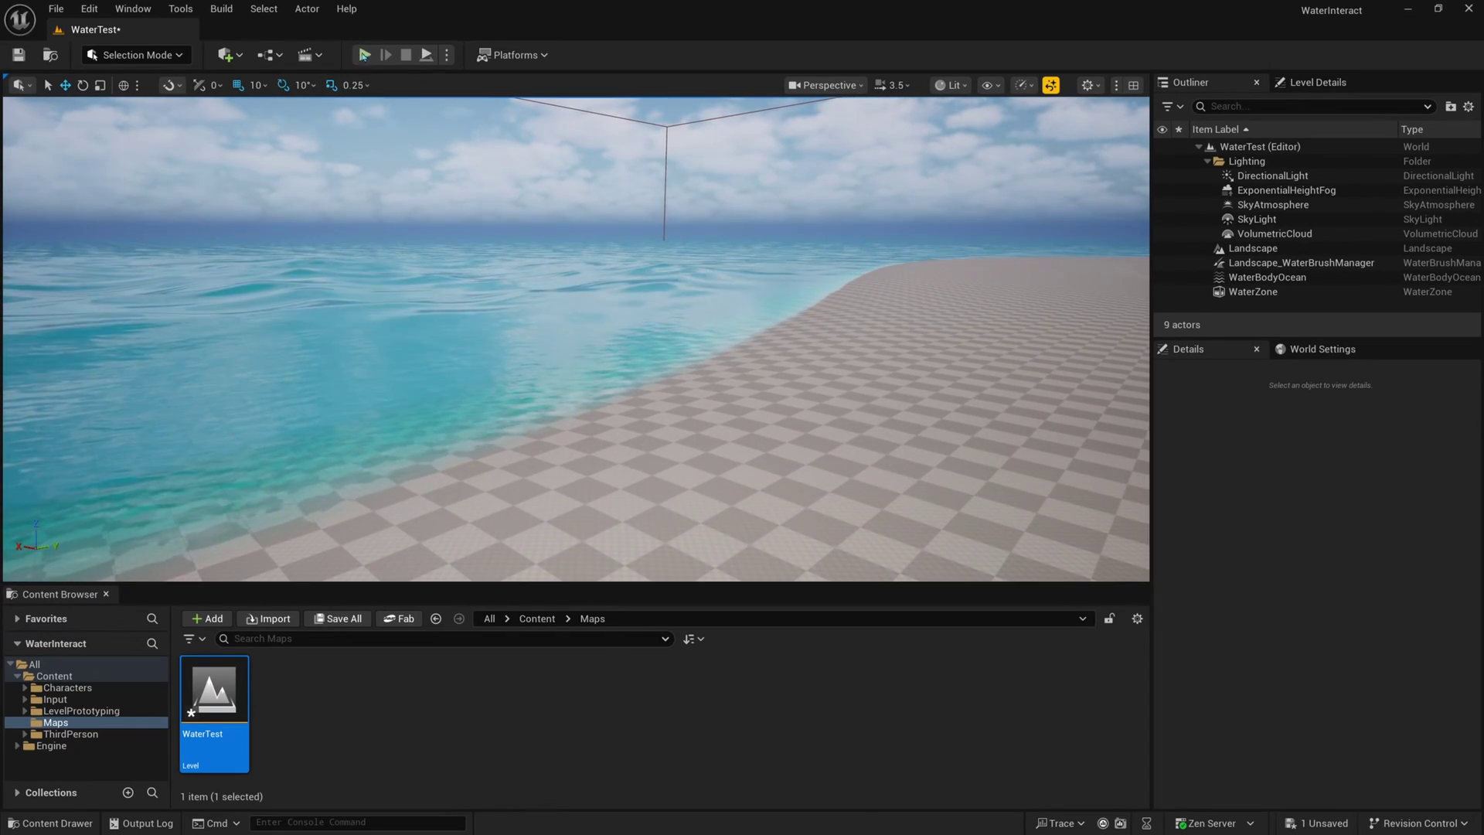
{"action": "key", "text": "alt+p"}
{"action": "key", "text": "space"}
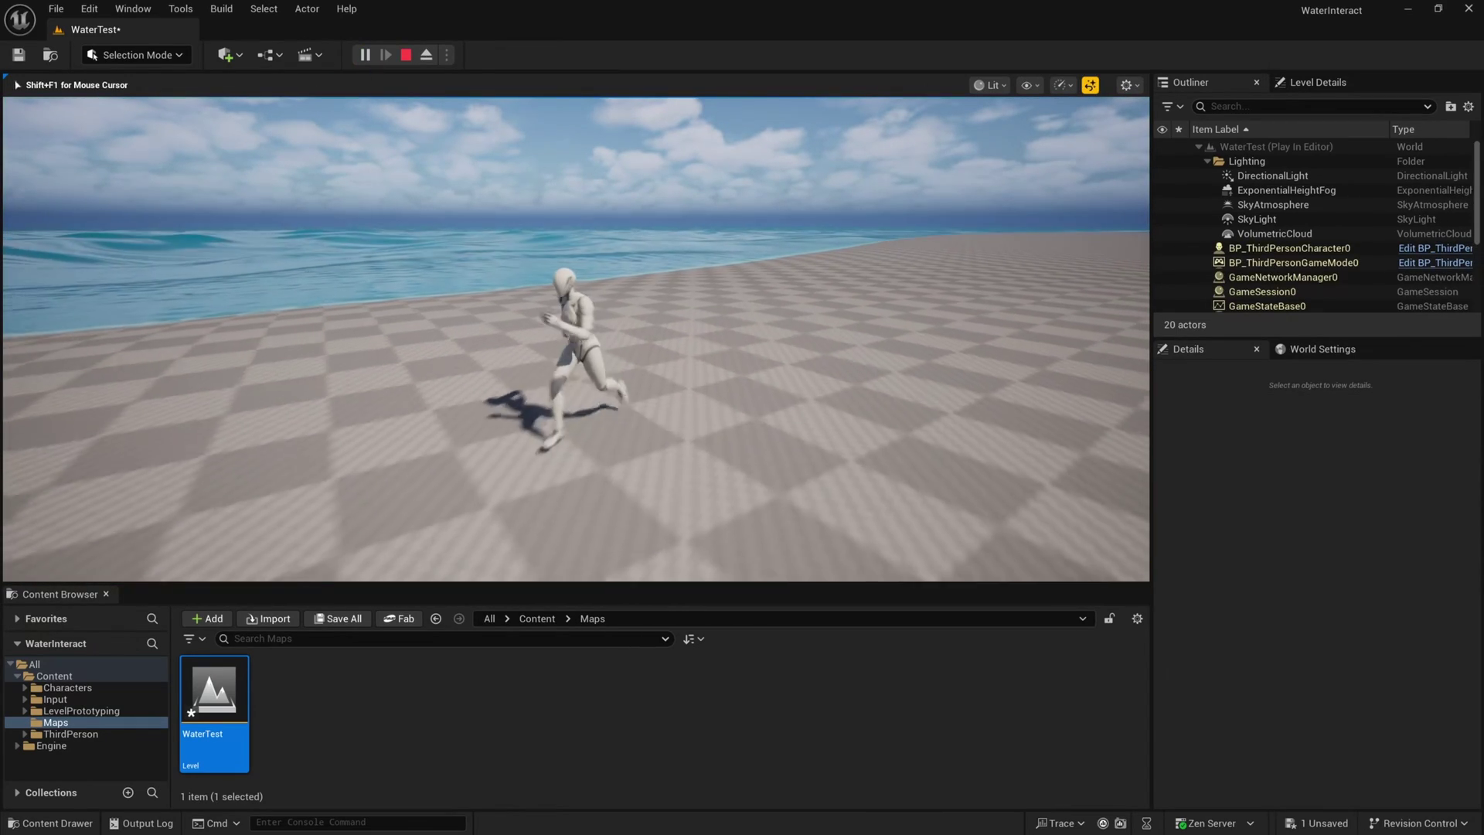
{"action": "key", "text": "F11"}
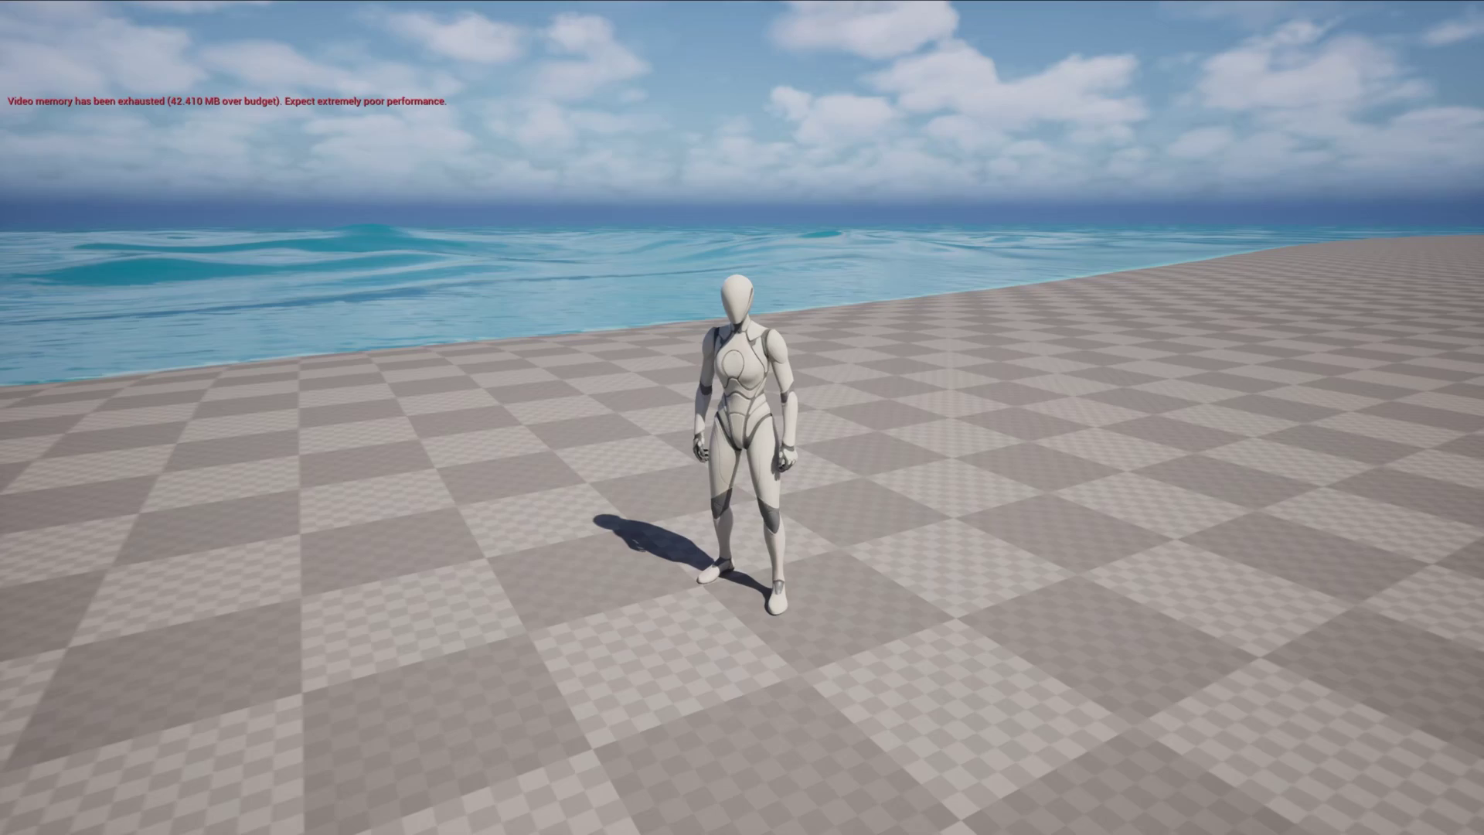
Step: Run the character into the ocean, wade around the shallows, and go below the surface to examine the water effects
{"action": "key", "text": "w"}
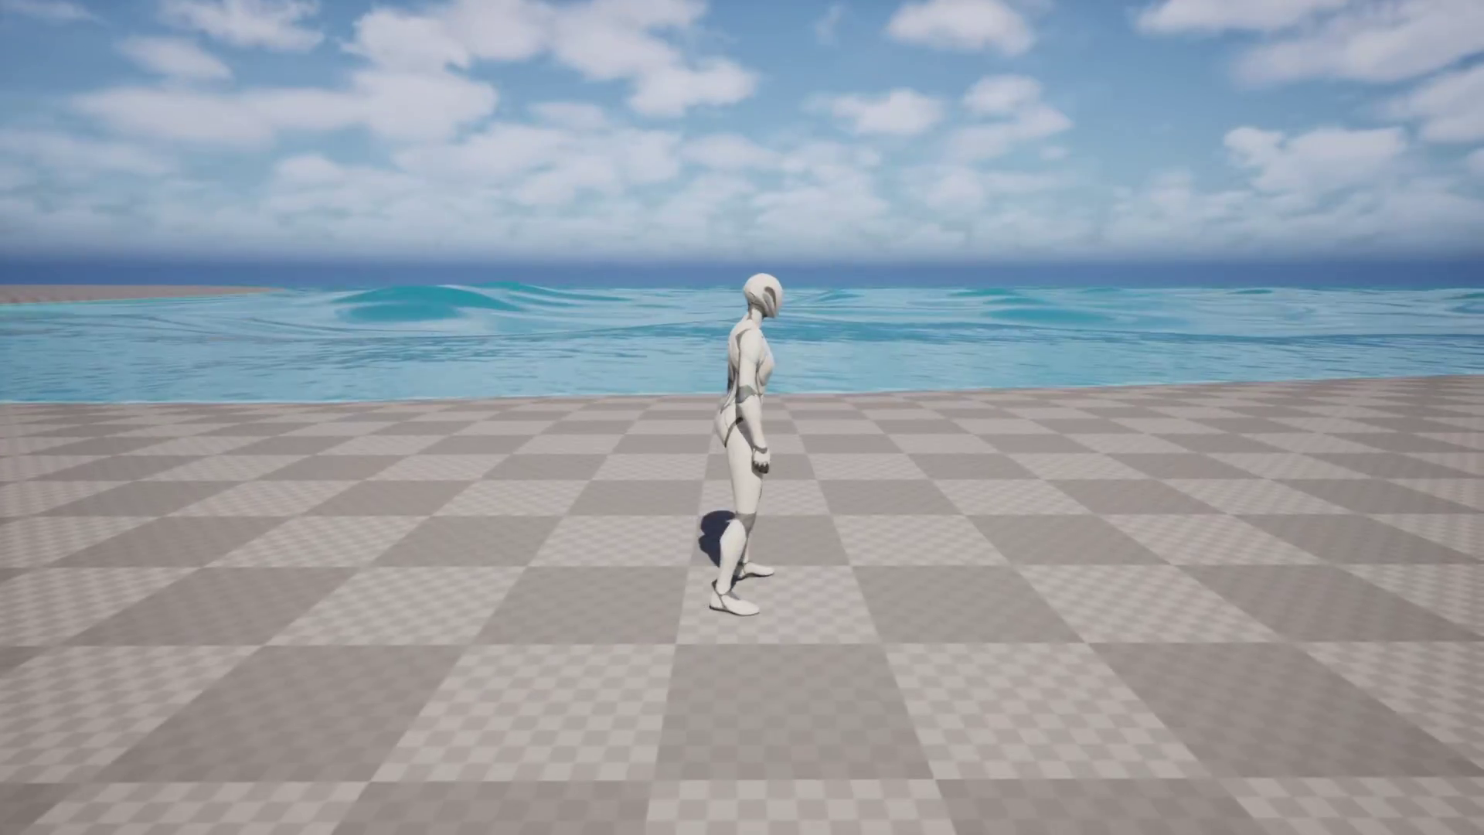
{"action": "key", "text": "w"}
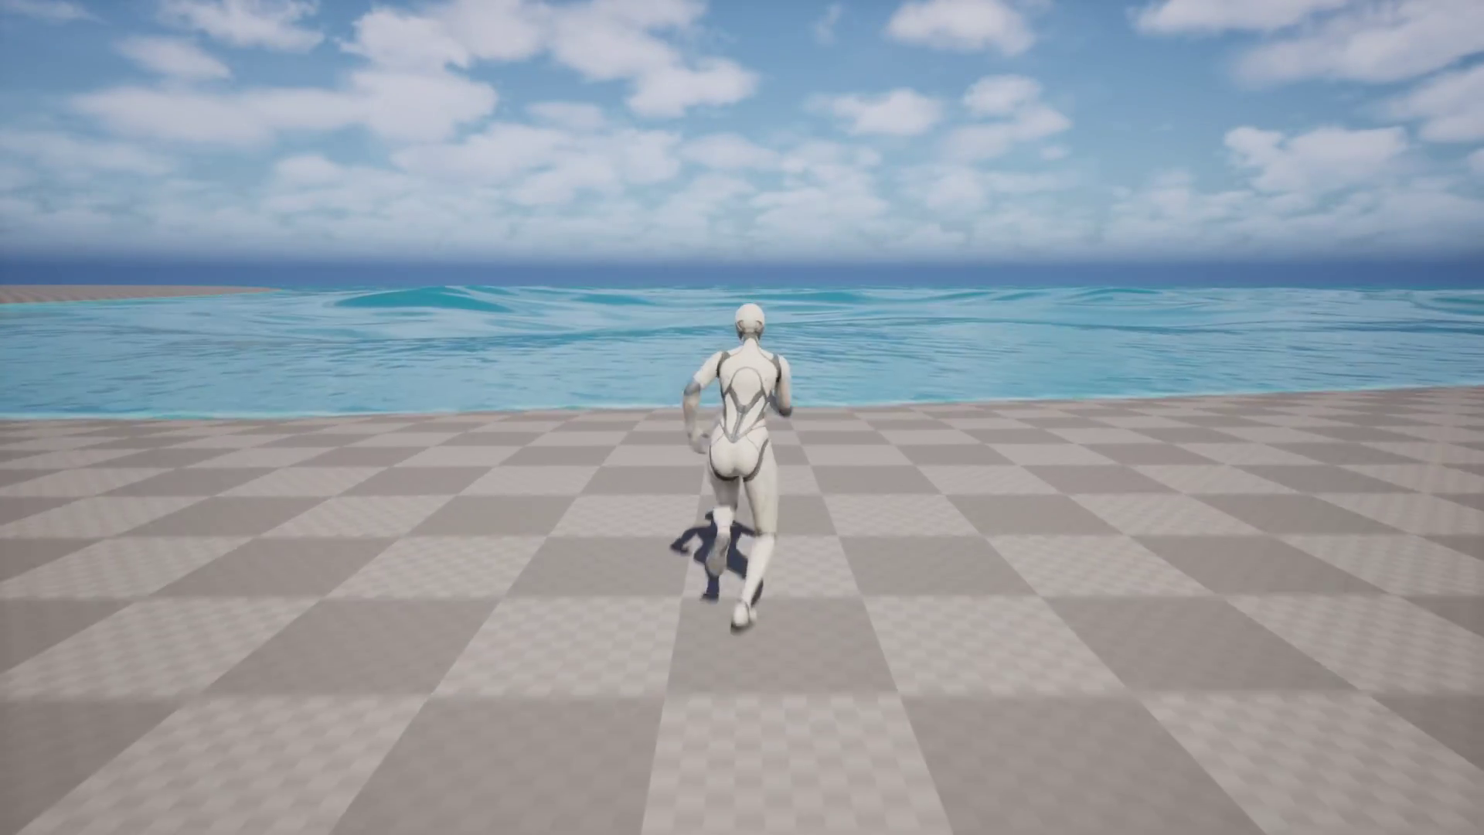
{"action": "key", "text": "w"}
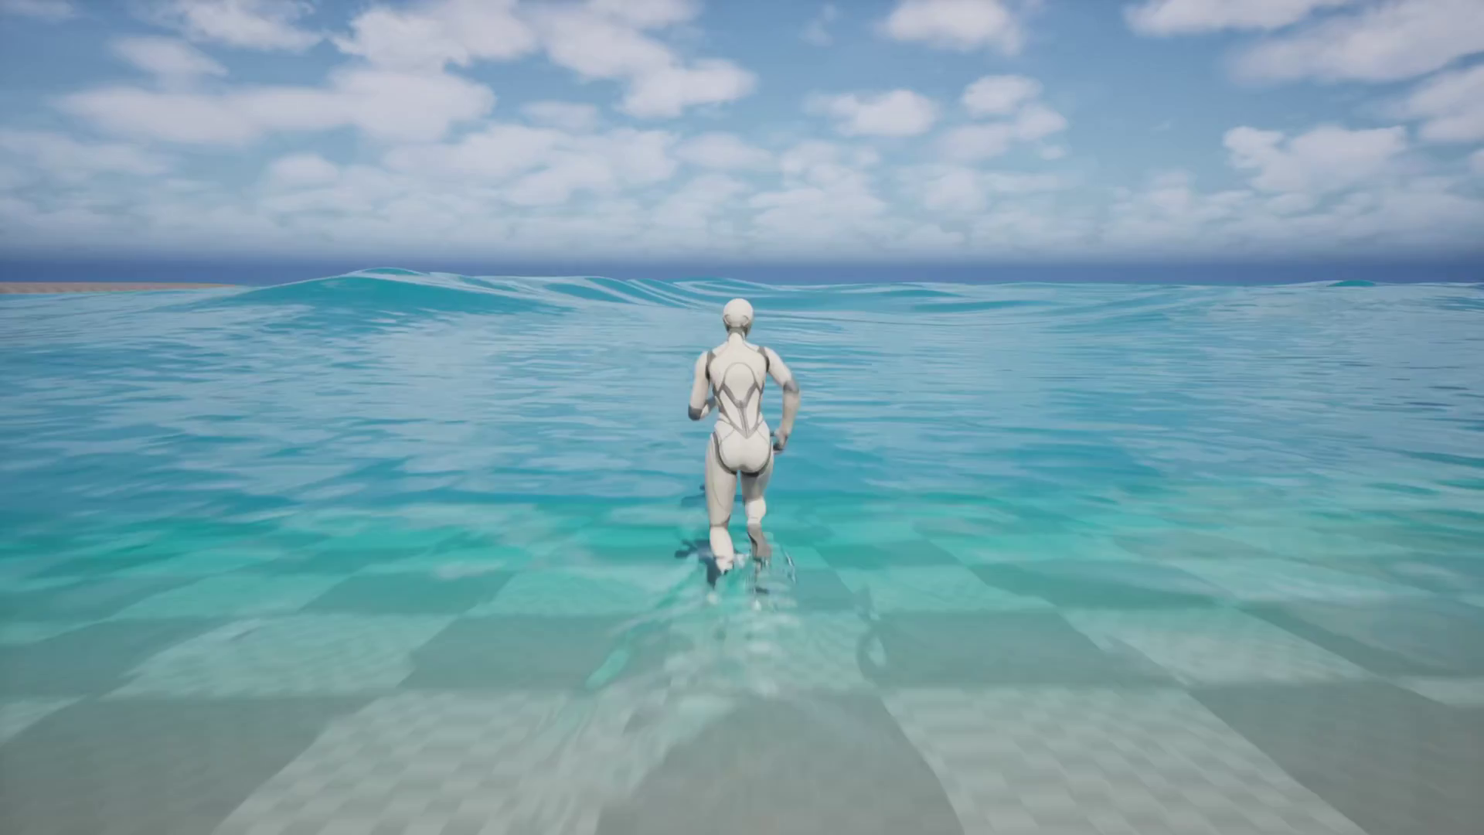
{"action": "key", "text": "w"}
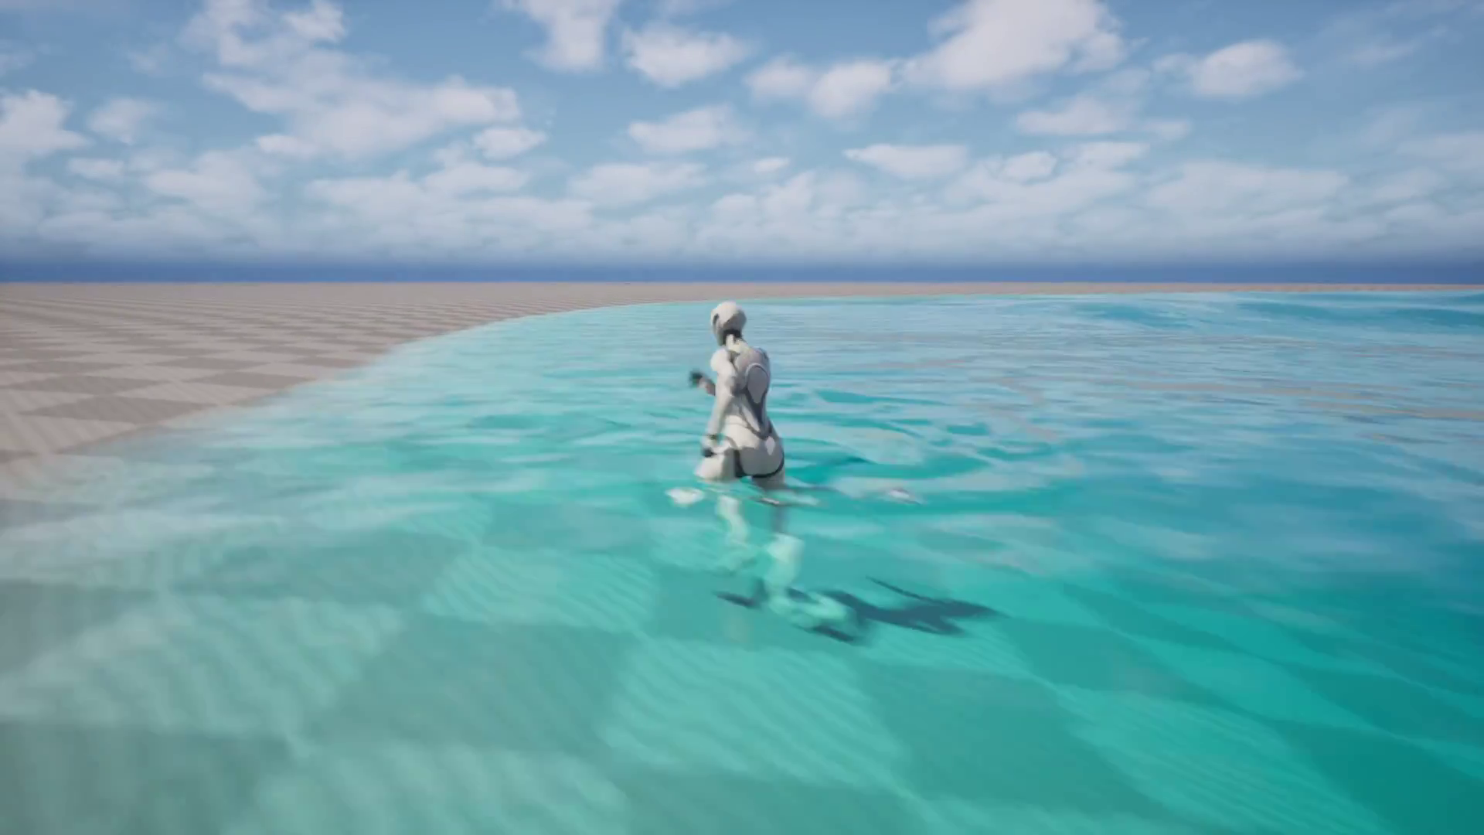
{"action": "key", "text": "w"}
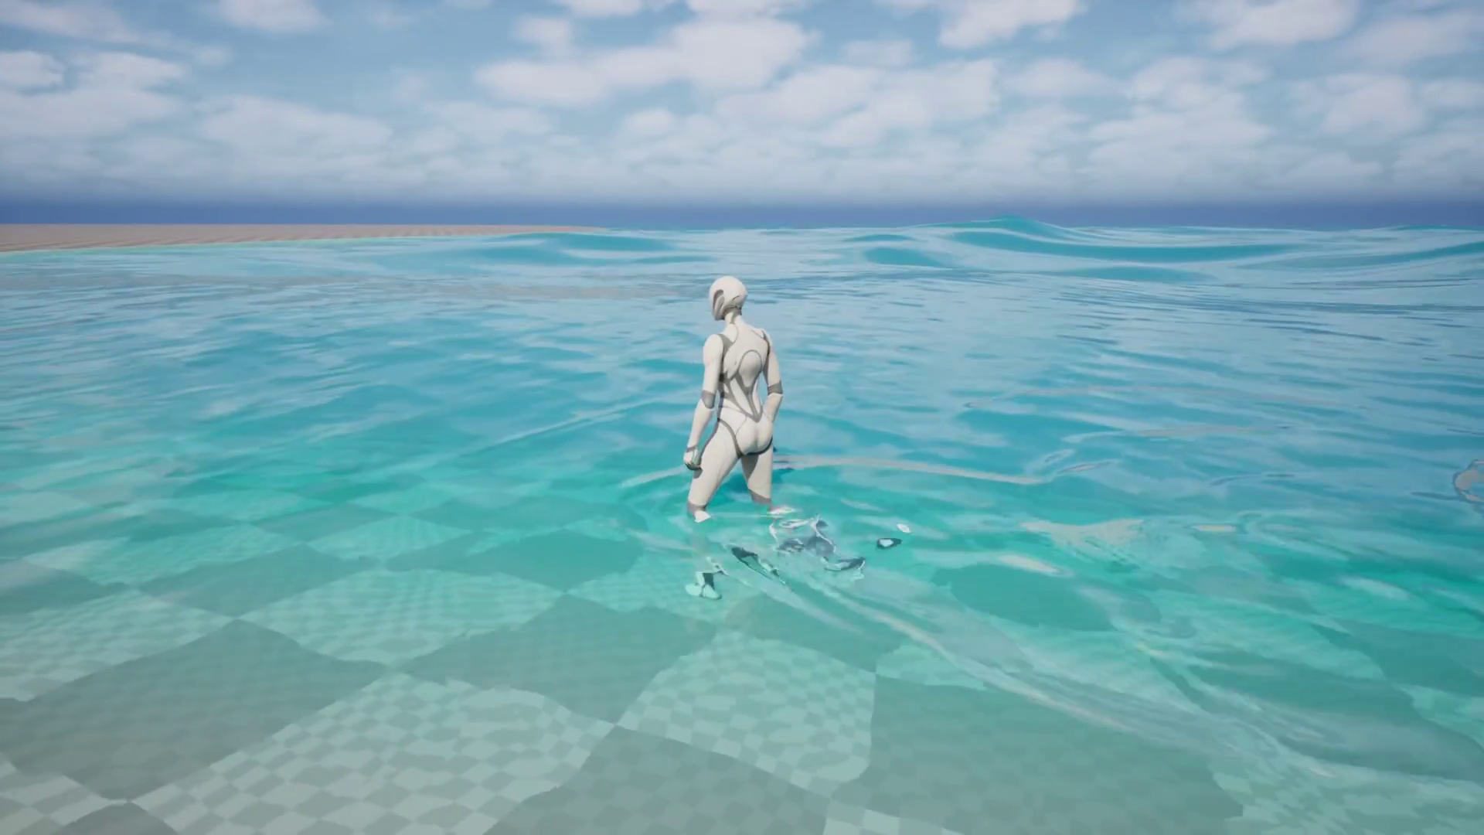
{"action": "key", "text": "s"}
{"action": "key", "text": "d"}
{"action": "key", "text": "s"}
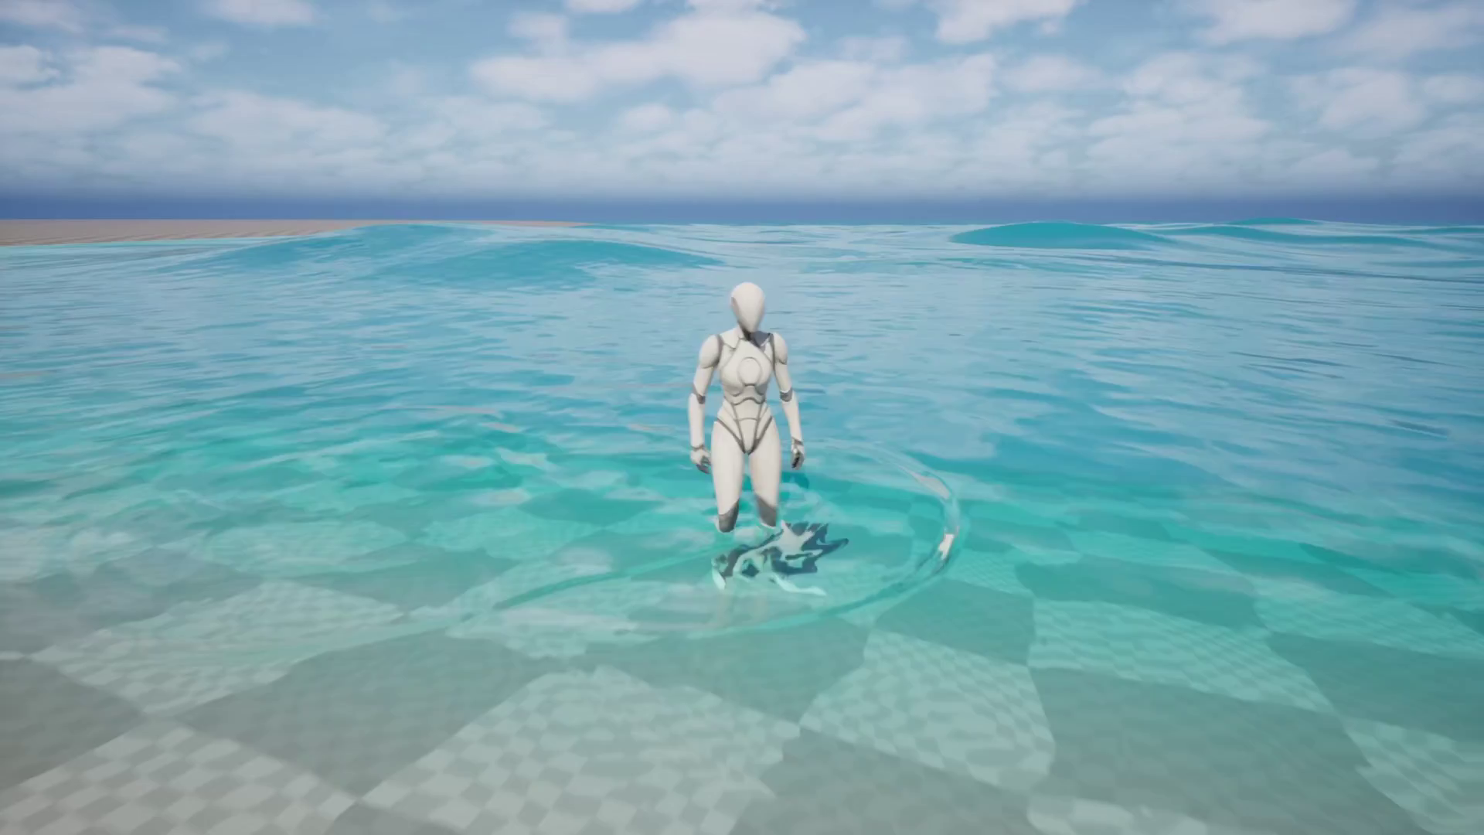
{"action": "key", "text": "w"}
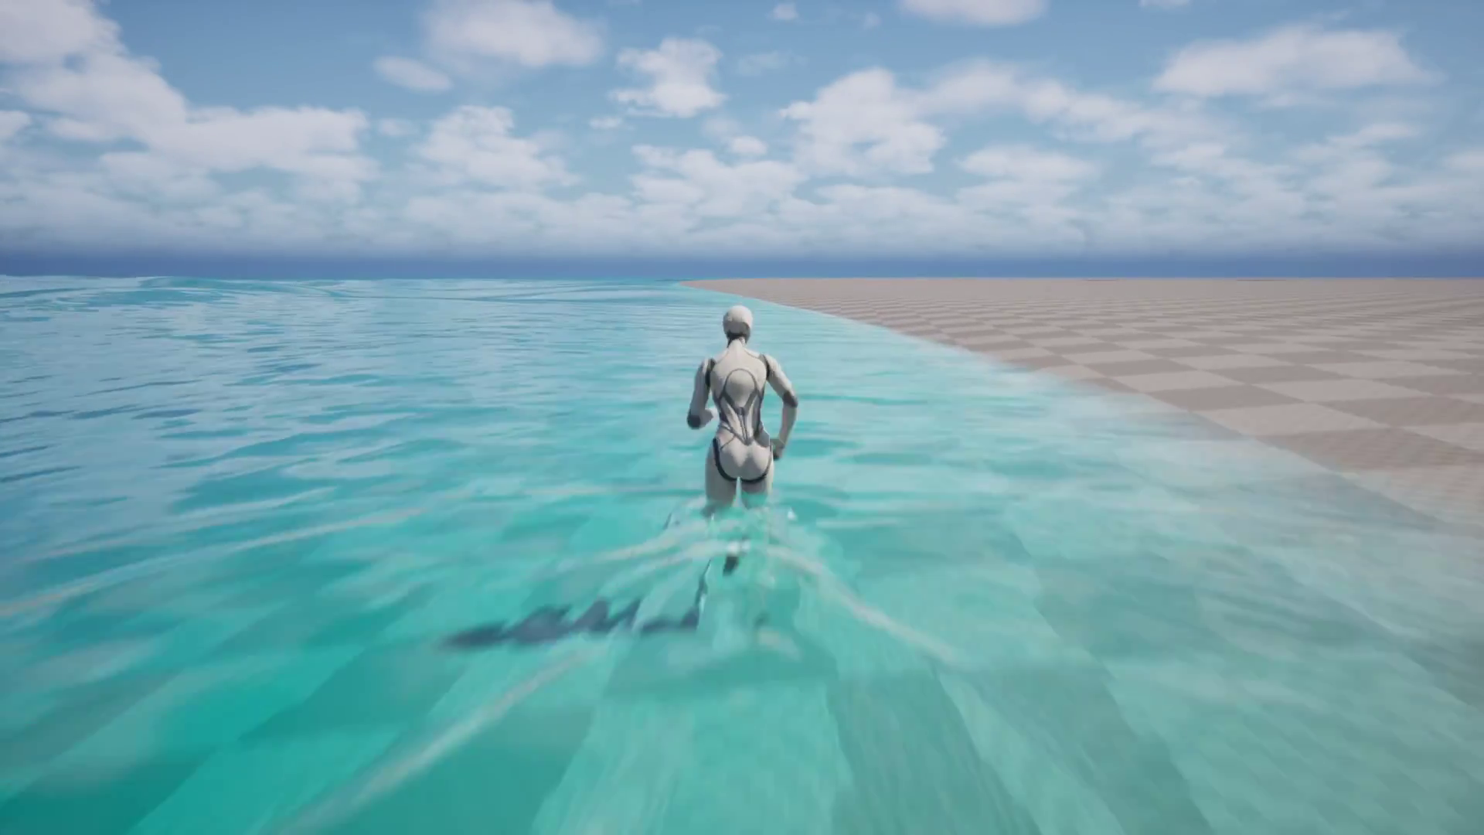
{"action": "key", "text": "w"}
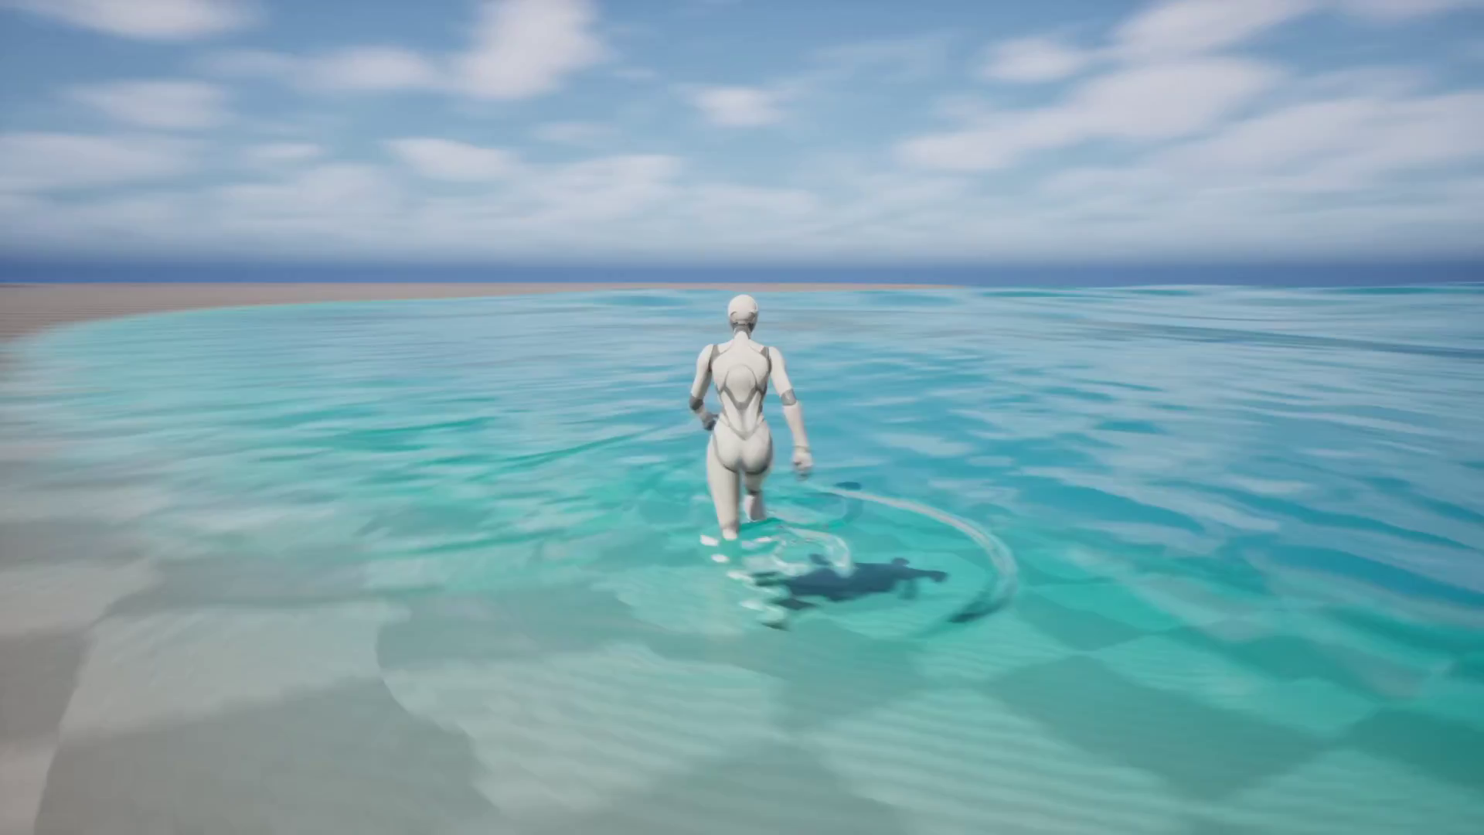
{"action": "key", "text": "w"}
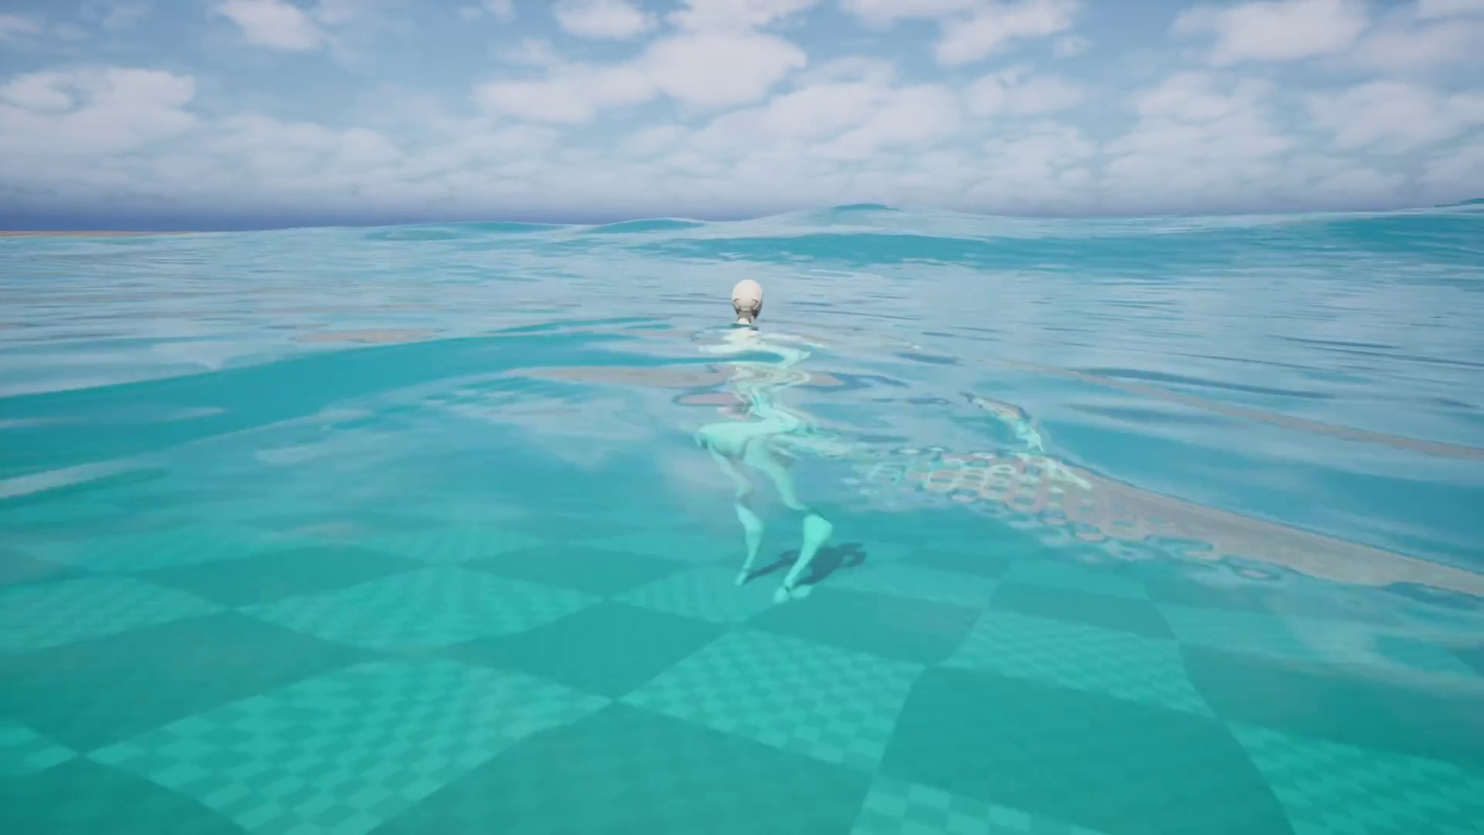
{"action": "key", "text": "w"}
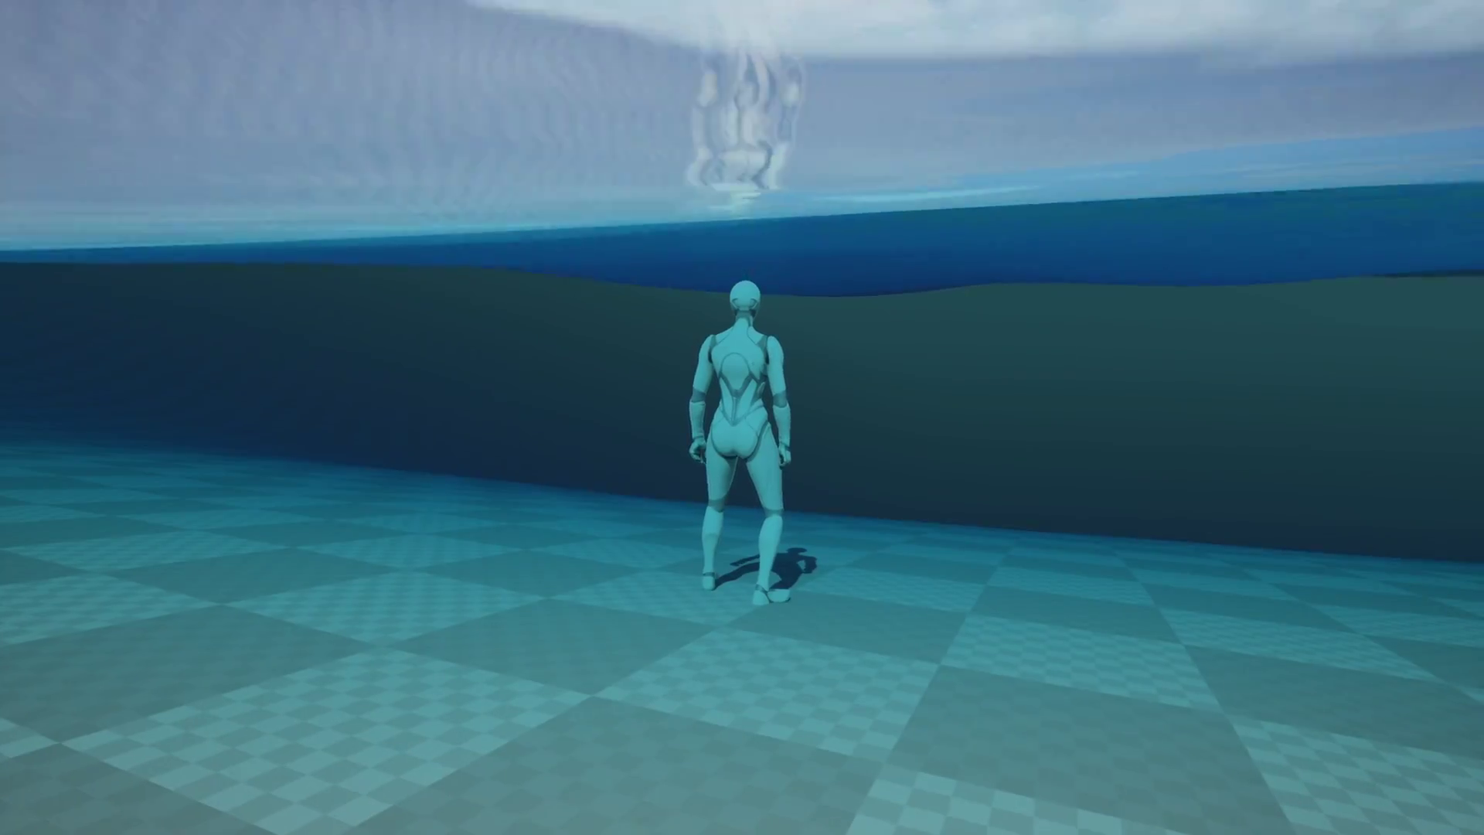
Step: Run and jump the character back across the dry land, and end the full-screen play session
{"action": "key", "text": "d"}
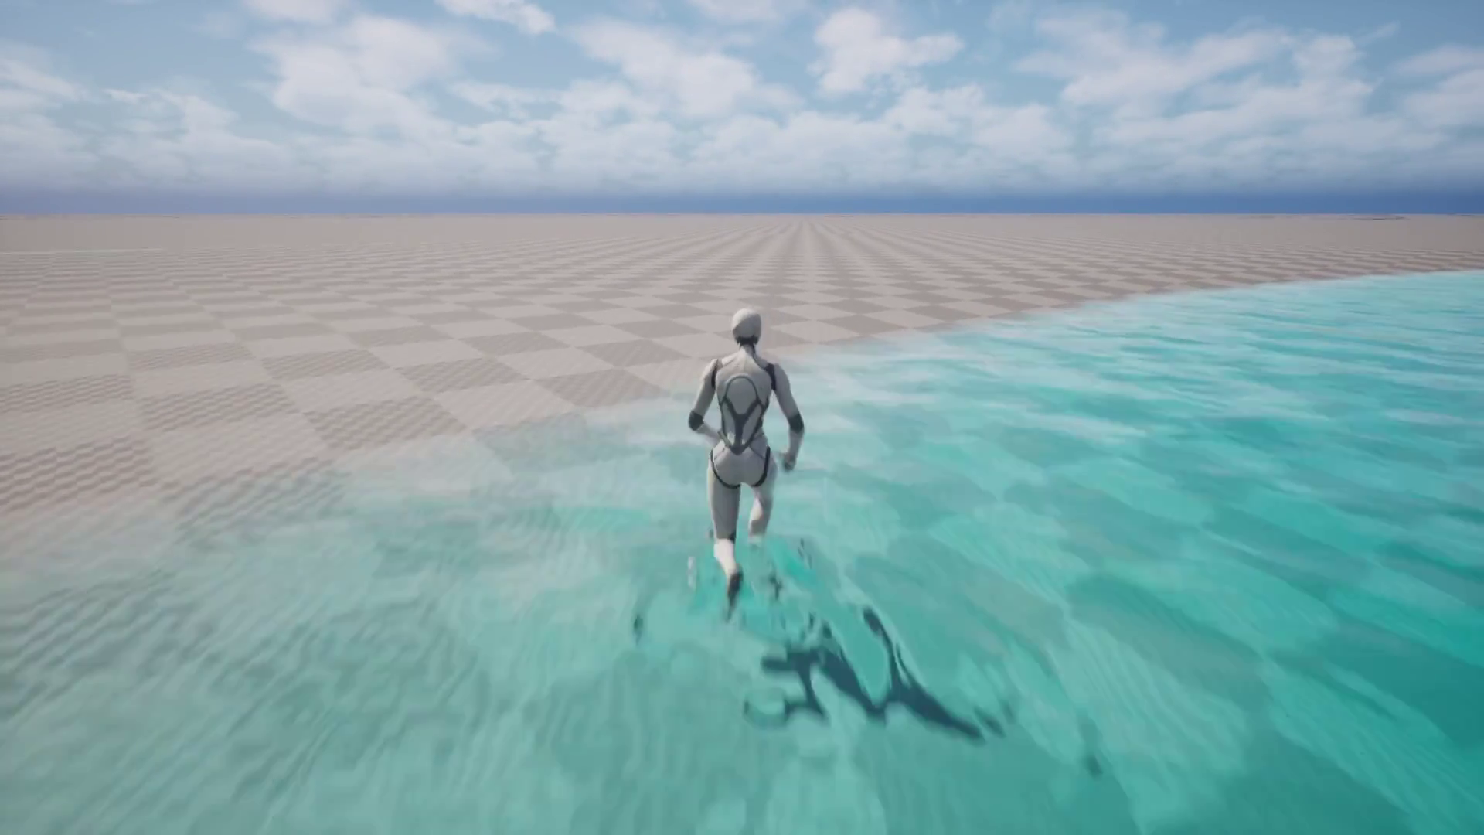
{"action": "key", "text": "space"}
{"action": "key", "text": "space"}
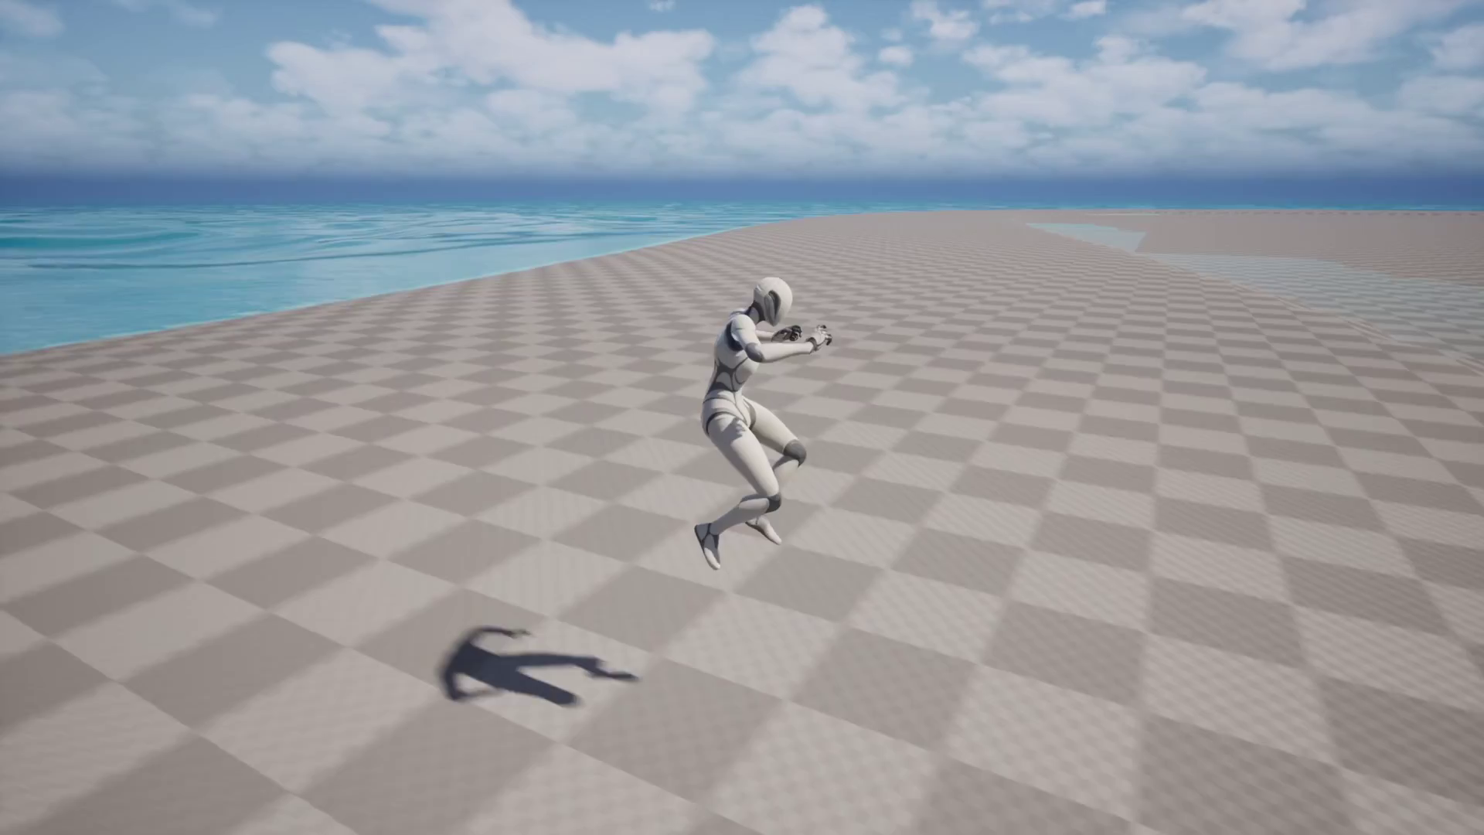
{"action": "key", "text": "w"}
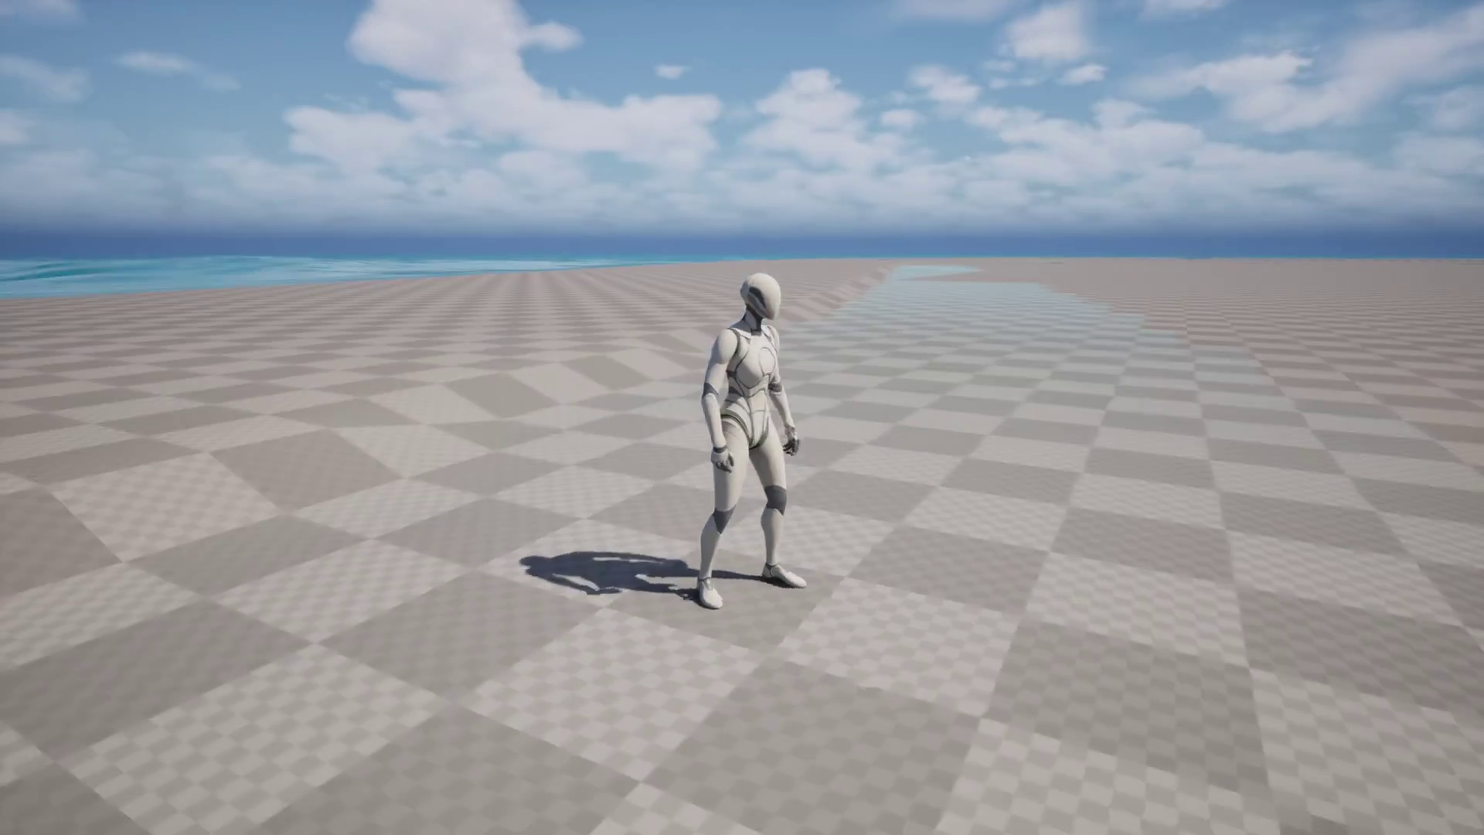
{"action": "key", "text": "w"}
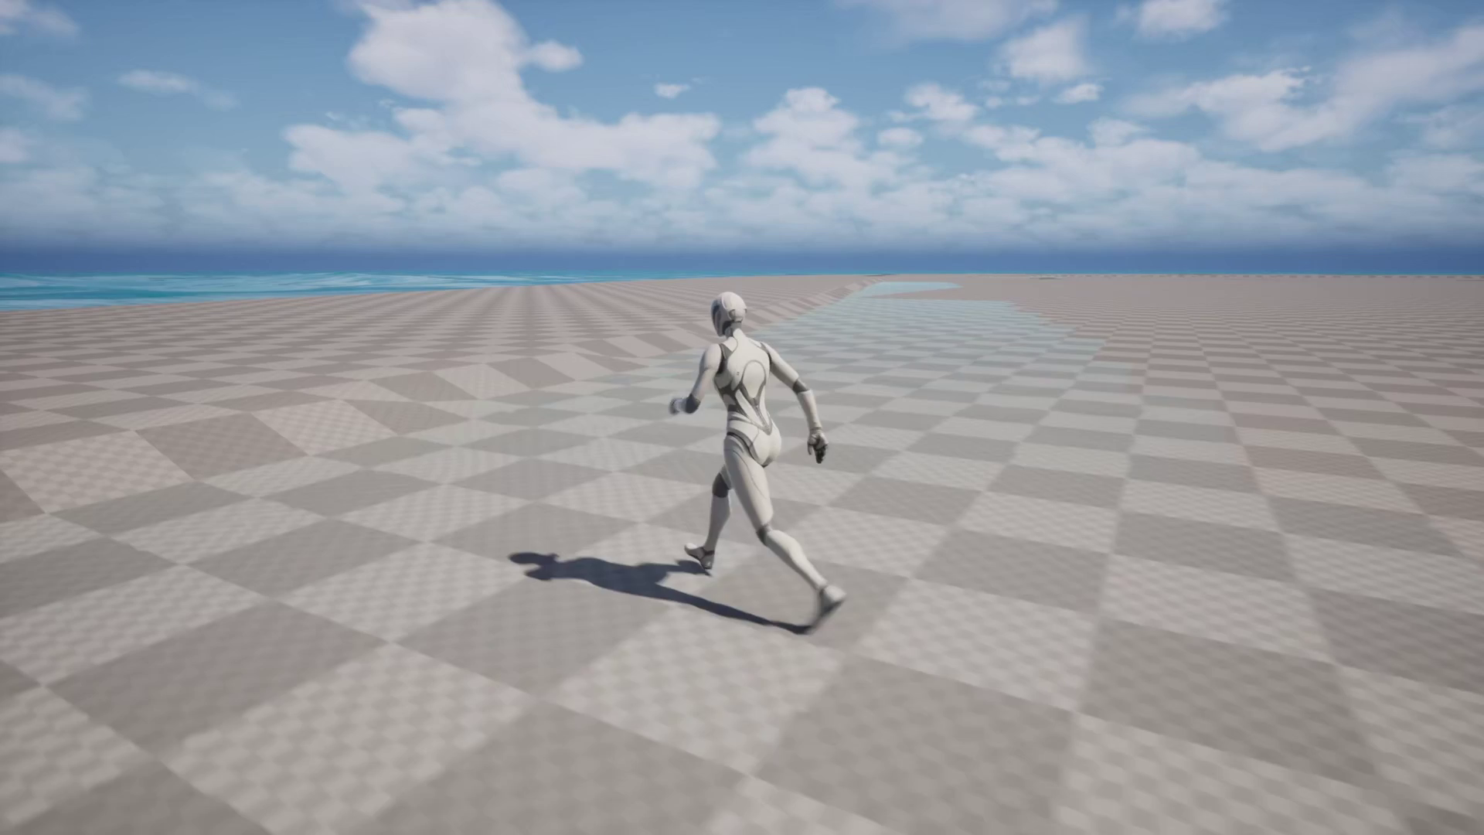
{"action": "key", "text": "space"}
{"action": "key", "text": "Escape"}
{"action": "right_click_drag", "start_coordinate": [393, 241], "coordinate": [421, 236]}
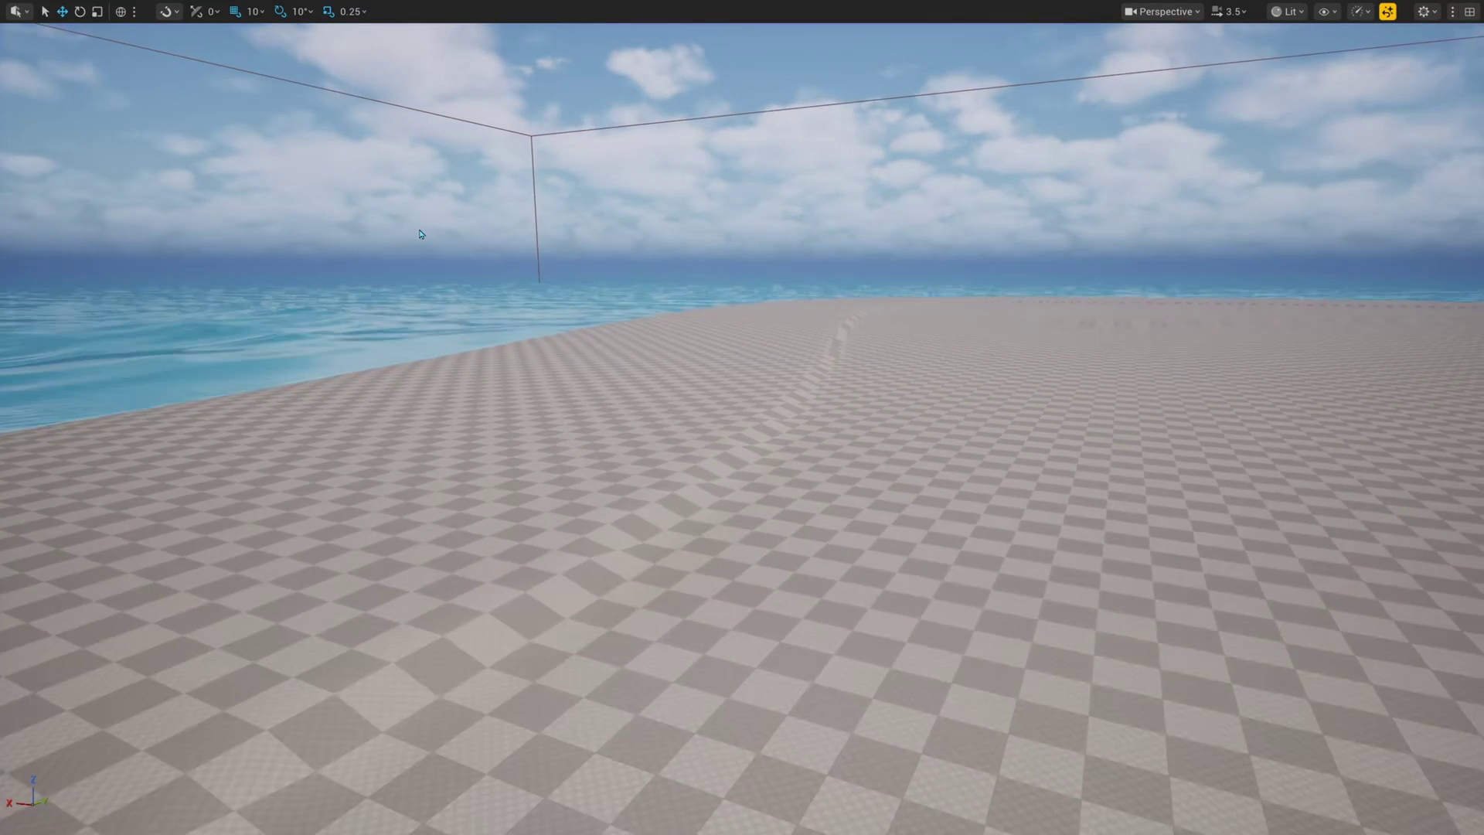
{"action": "key", "text": "F11"}
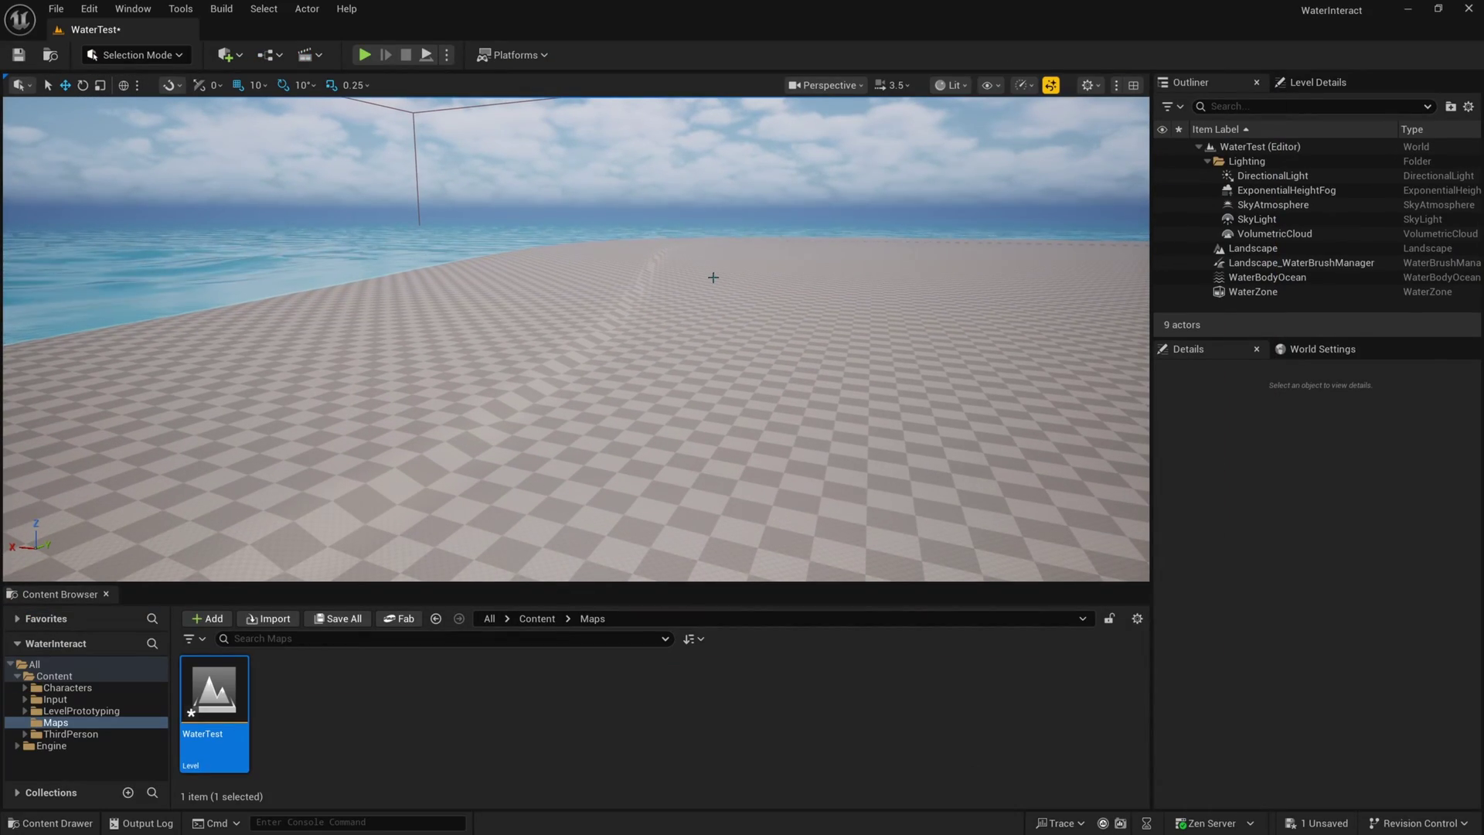
Step: Set the Landscape actor's Z location to 1
{"action": "left_click", "coordinate": [709, 284]}
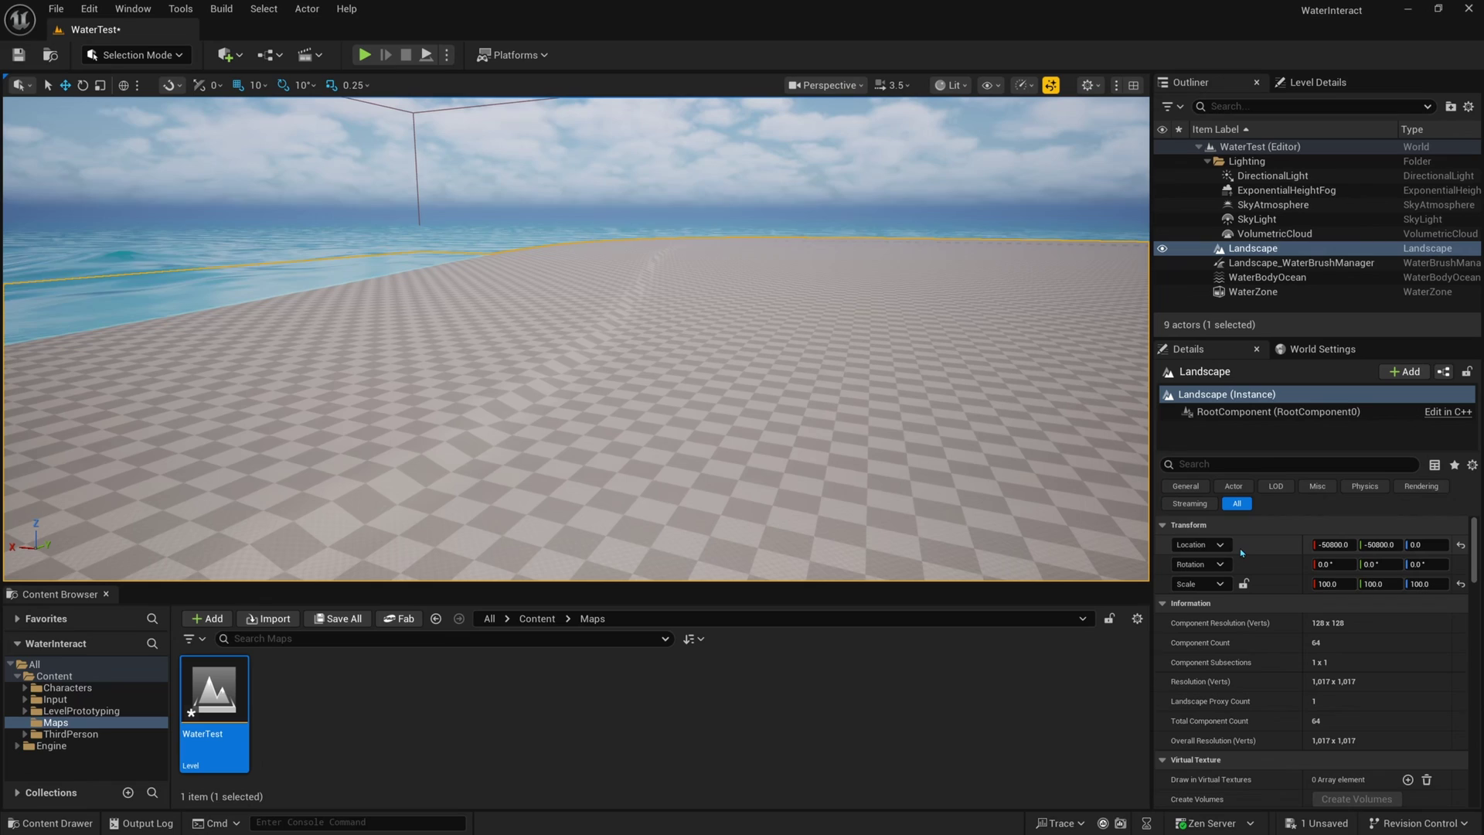
{"action": "left_click", "coordinate": [1436, 546]}
{"action": "type", "text": "1"}
{"action": "key", "text": "Return"}
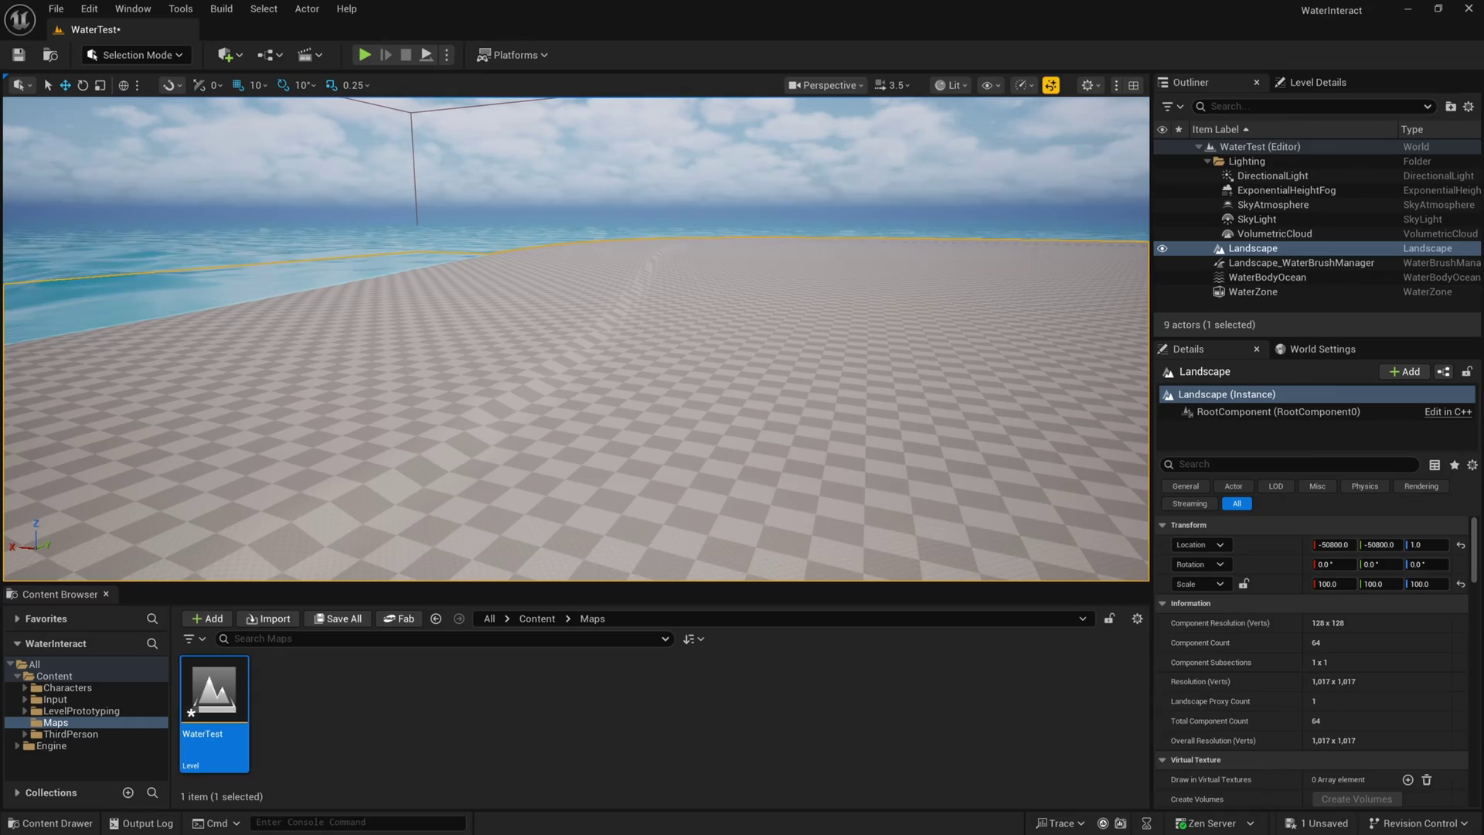
Step: Play-test the level by running the character through the shallows and jumping back over dry land, and end the play session
{"action": "left_click", "coordinate": [364, 54]}
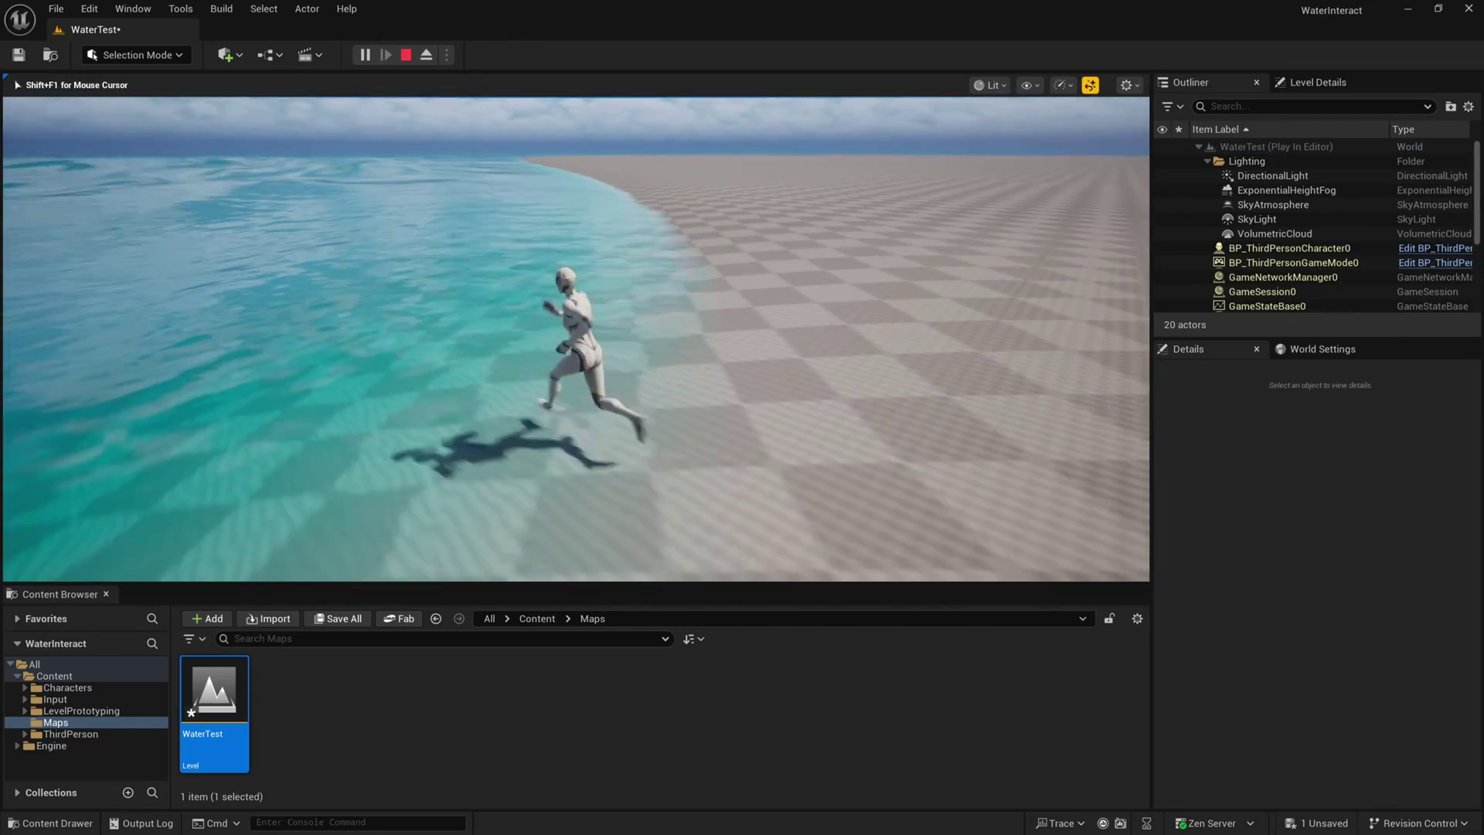
{"action": "key", "text": "w"}
{"action": "key", "text": "d"}
{"action": "key", "text": "a"}
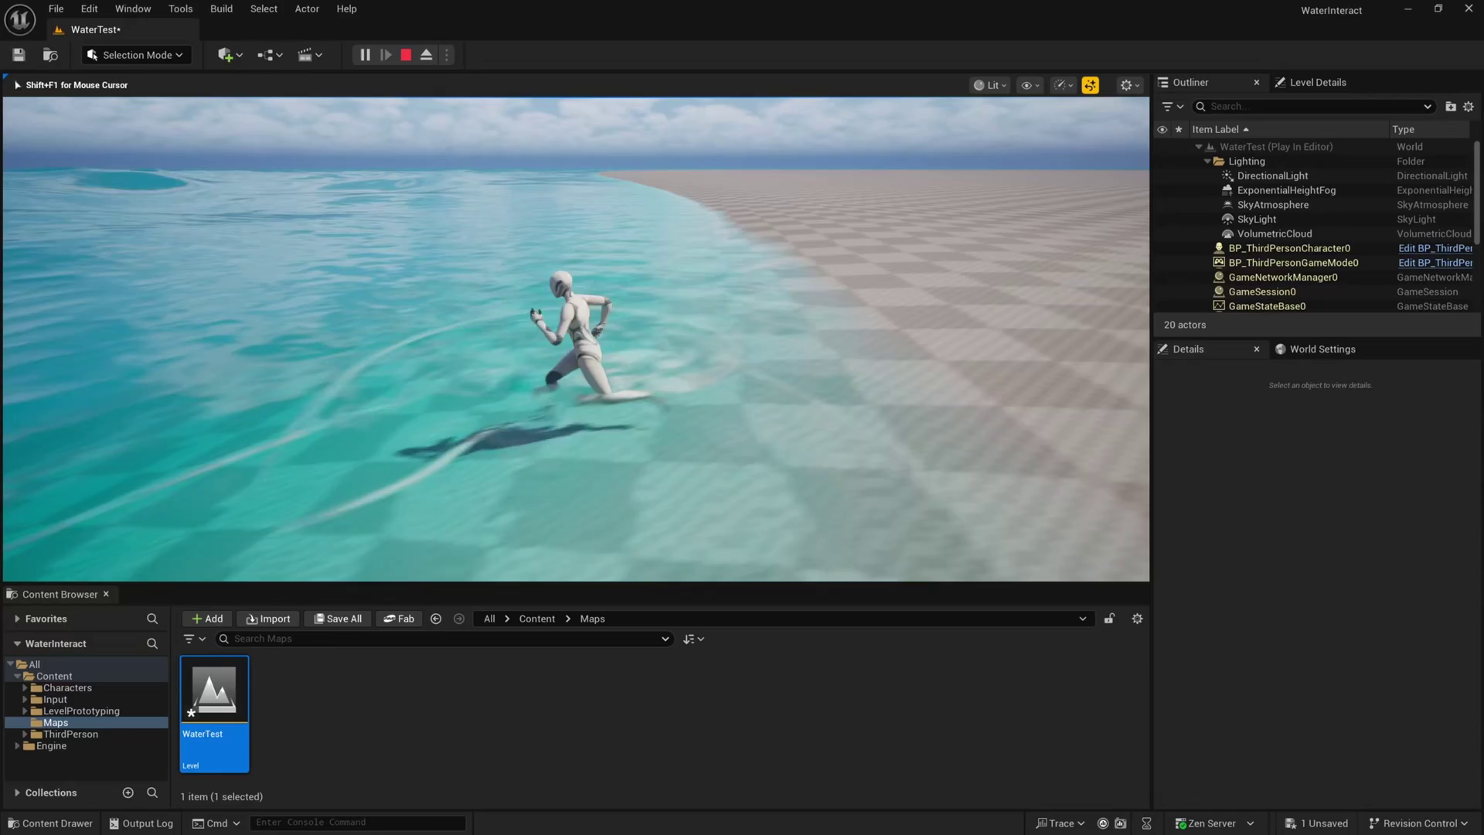
{"action": "key", "text": "d"}
{"action": "key", "text": "space"}
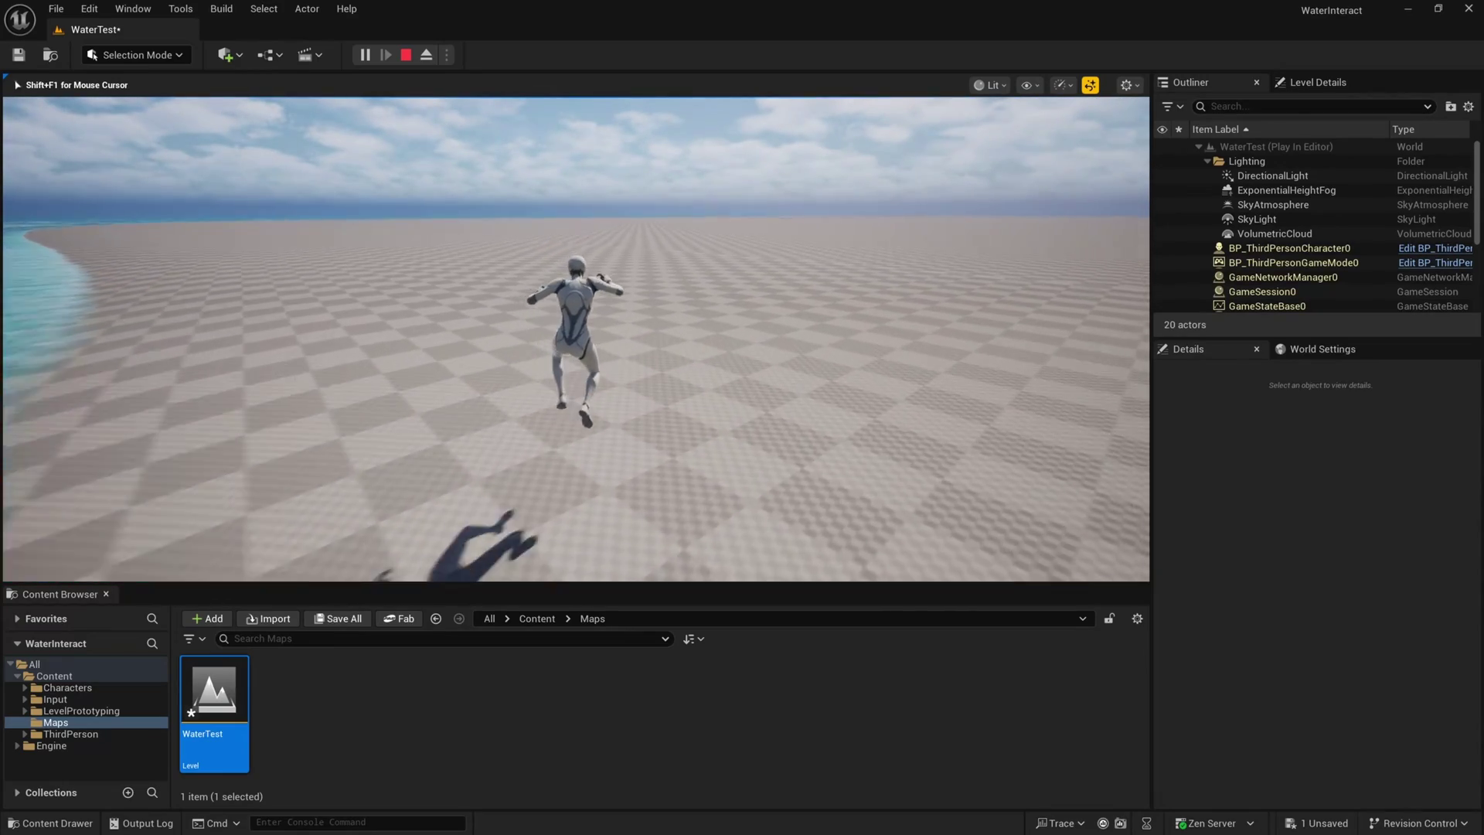
{"action": "key", "text": "w"}
{"action": "key", "text": "Escape"}
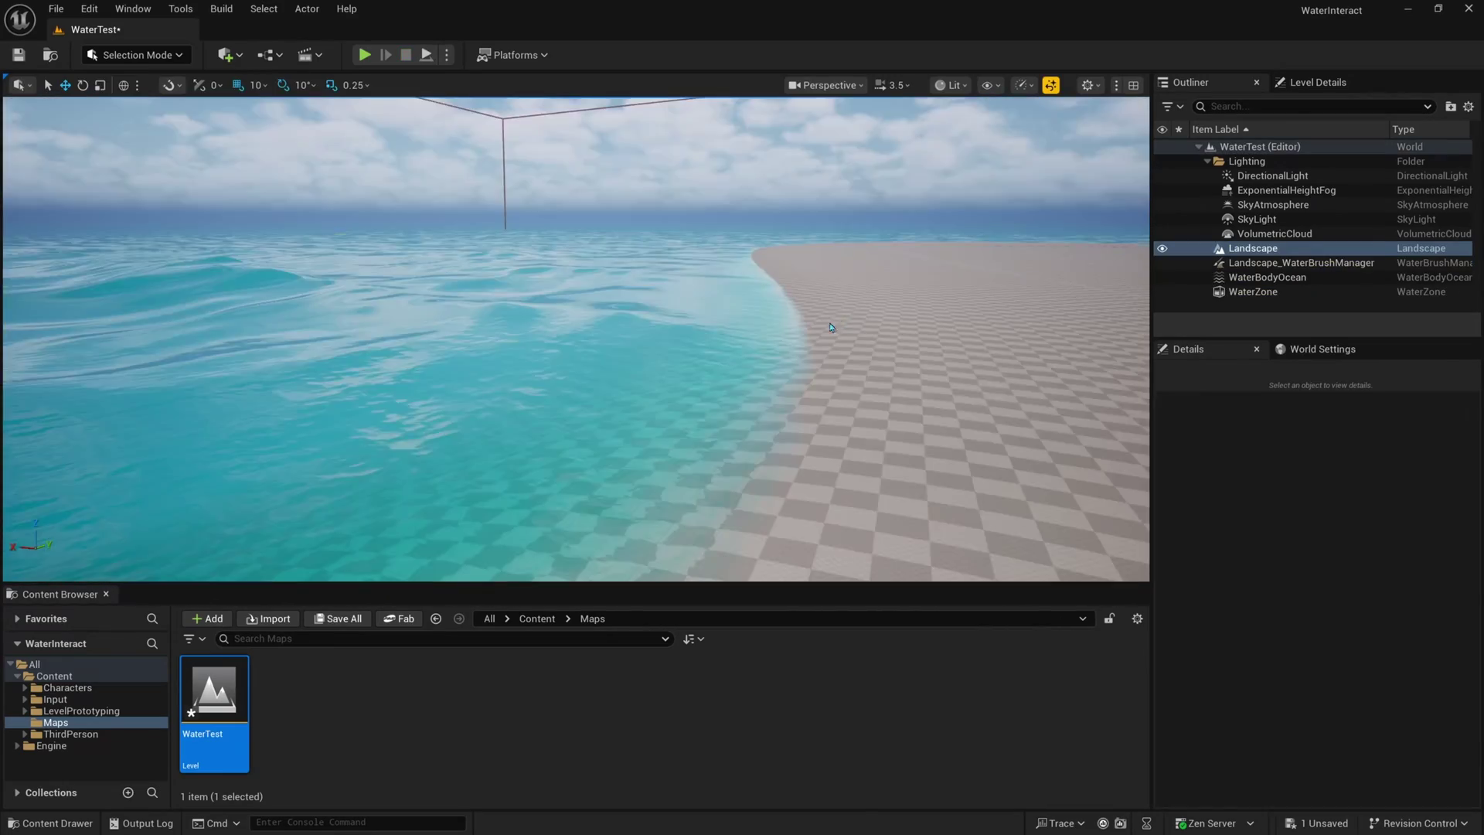
Step: Set the Falloff Mode in the ocean body's water heightmap settings to Width
{"action": "key", "text": "e"}
{"action": "right_click_drag", "start_coordinate": [831, 328], "coordinate": [831, 331]}
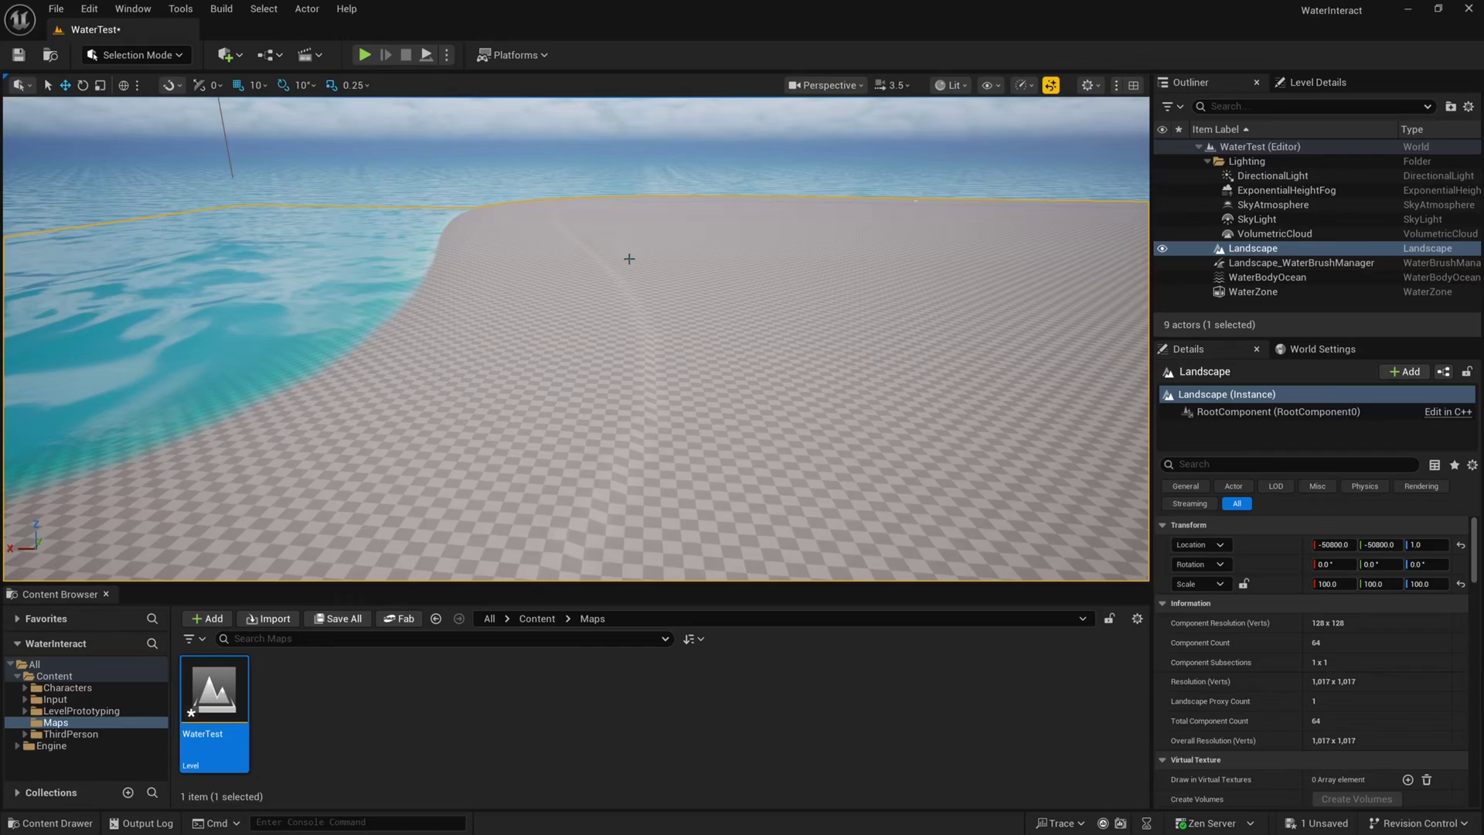
{"action": "left_click", "coordinate": [272, 294]}
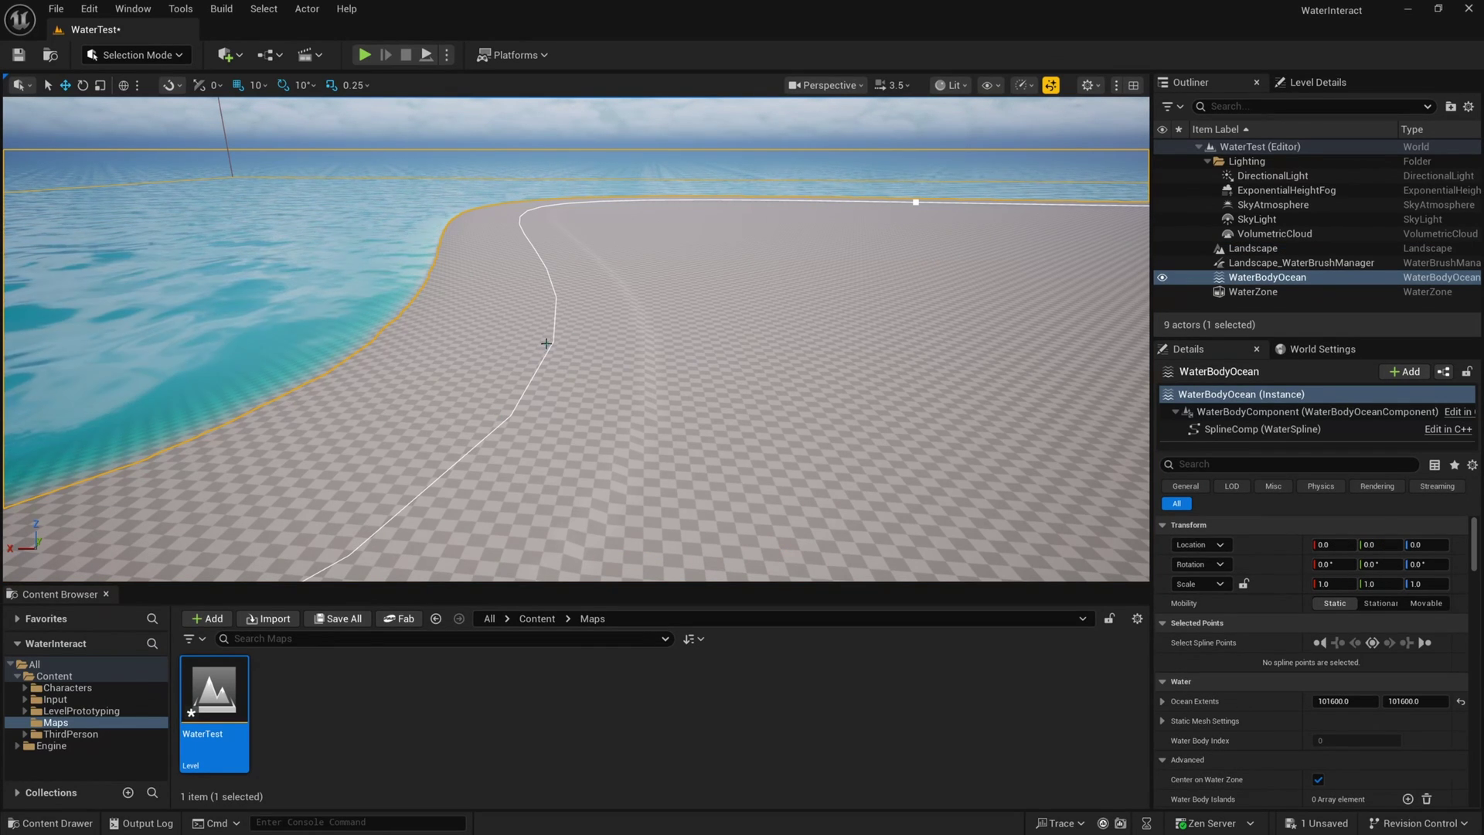
{"action": "scroll", "coordinate": [1232, 655], "scroll_direction": "down", "scroll_amount": 10}
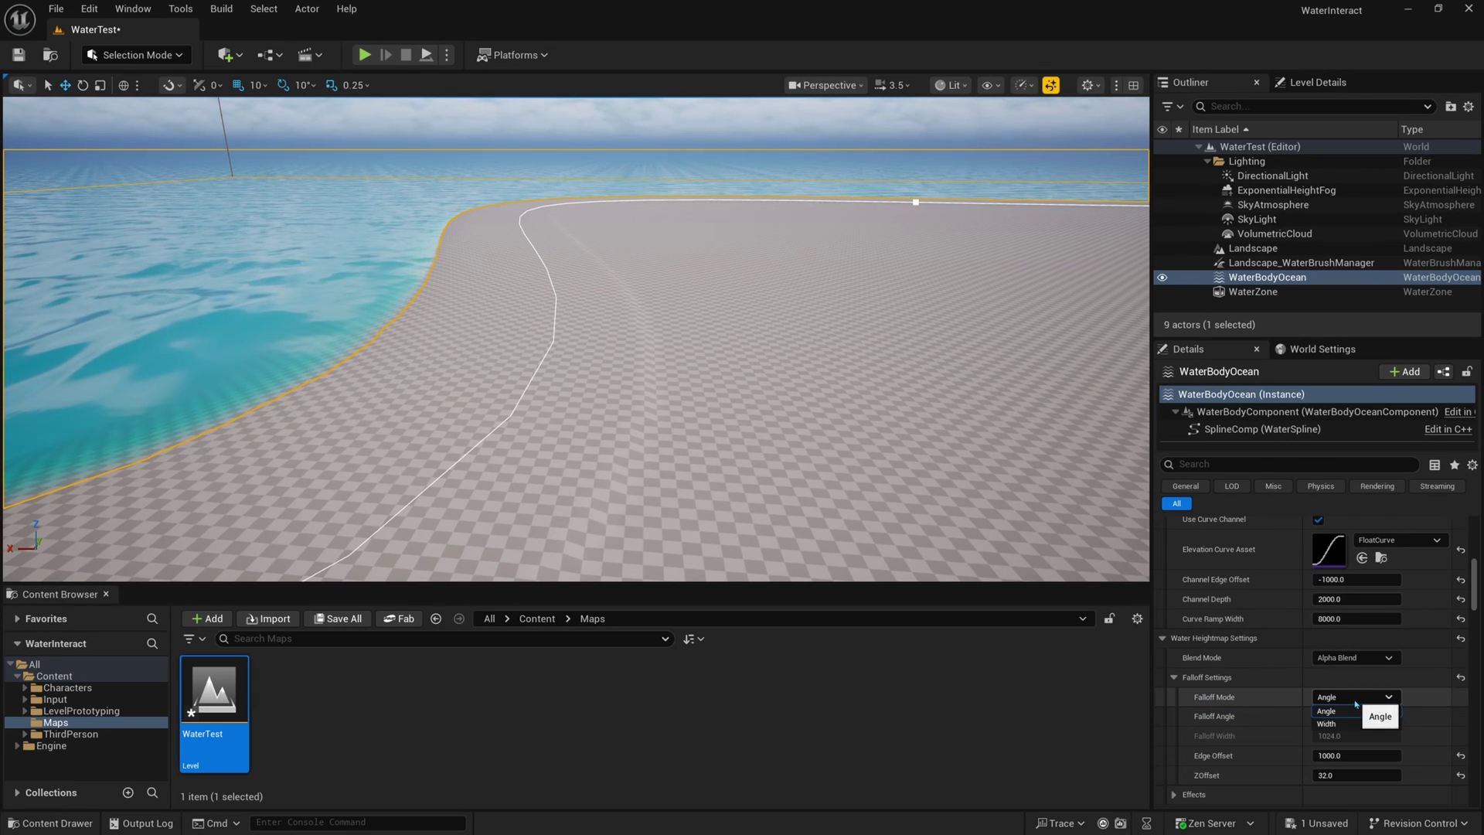
{"action": "left_click", "coordinate": [1327, 724]}
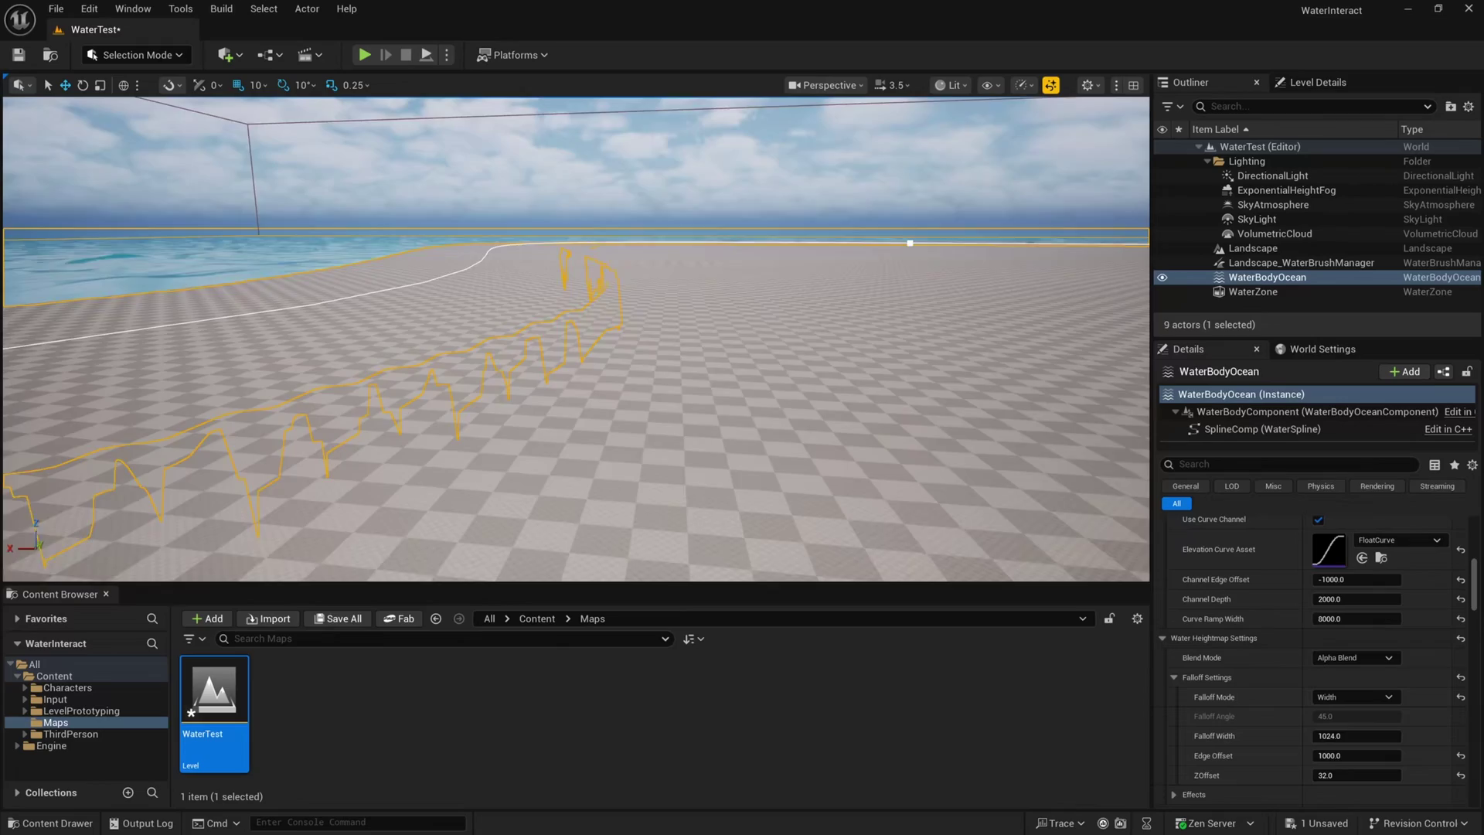
Step: Sculpt uneven hills on the land beside the bay with the Landscape Noise tool, at strength 0.3 and brush size 2048
{"action": "right_click_drag", "start_coordinate": [814, 266], "coordinate": [736, 251]}
{"action": "key", "text": "Escape"}
{"action": "right_click_drag", "start_coordinate": [865, 311], "coordinate": [696, 391]}
{"action": "left_click", "coordinate": [135, 55]}
{"action": "left_click", "coordinate": [124, 96]}
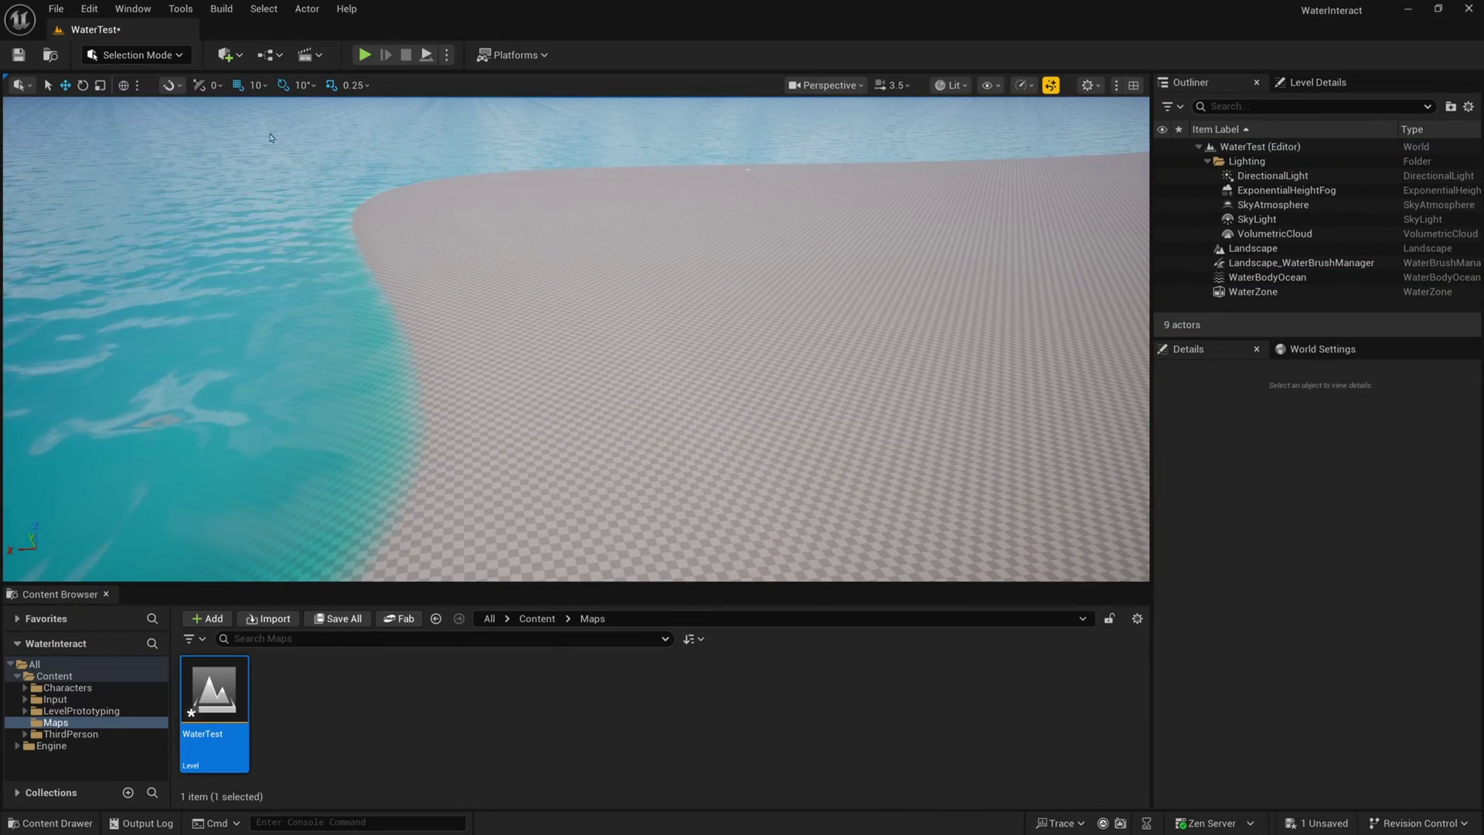
{"action": "right_click_drag", "start_coordinate": [745, 305], "coordinate": [521, 228]}
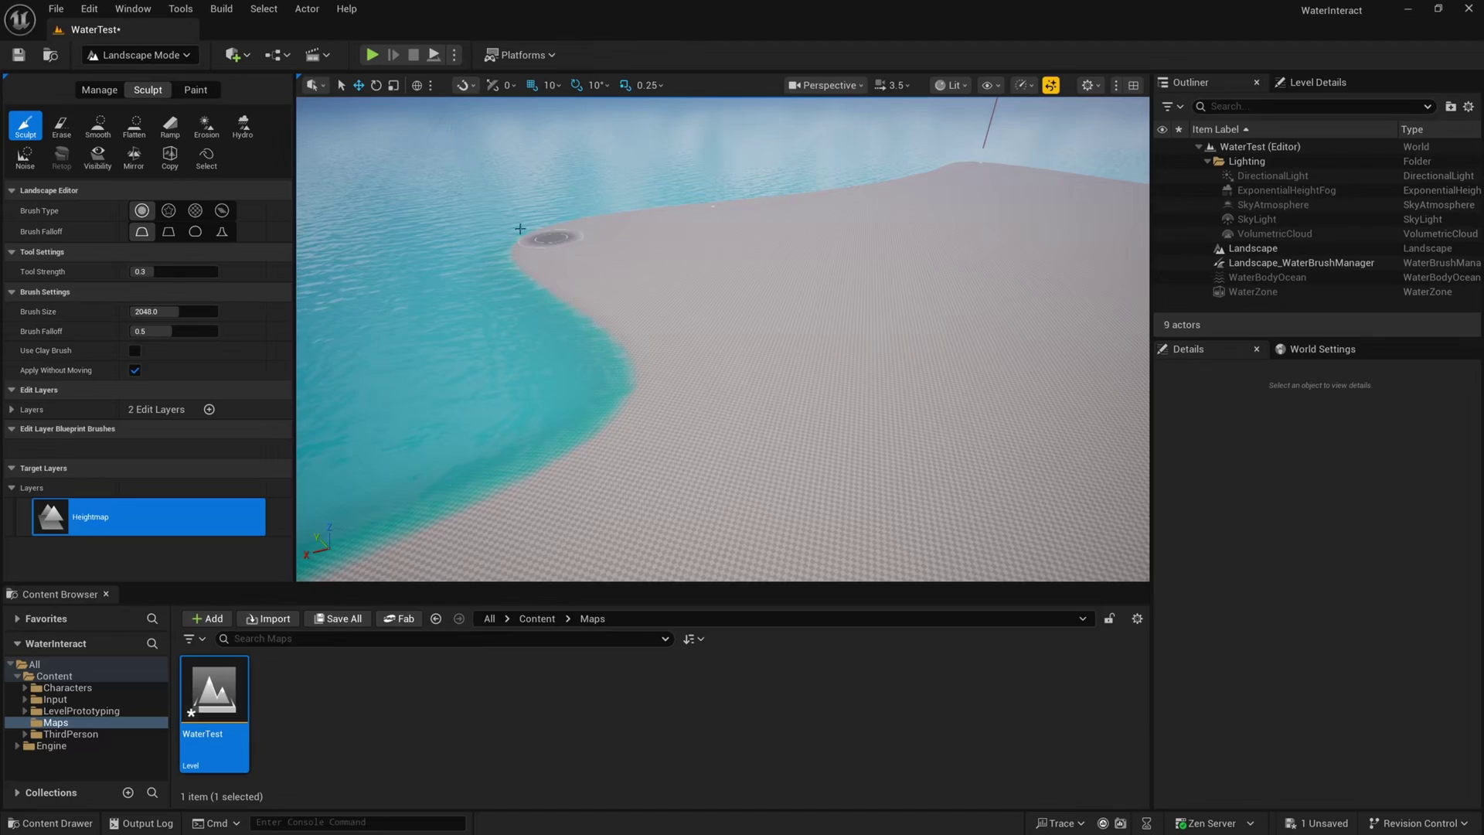
{"action": "left_click", "coordinate": [25, 157]}
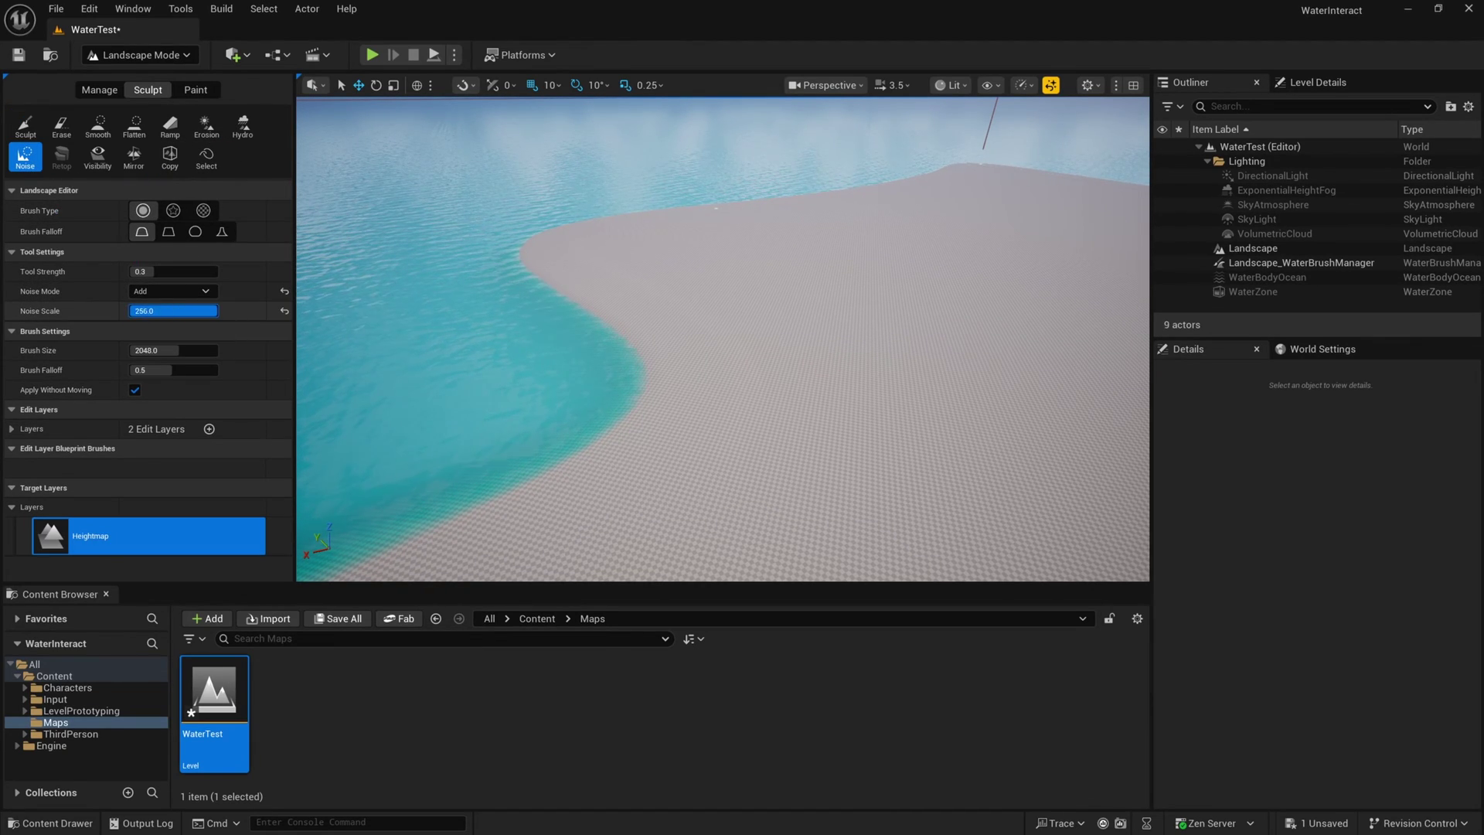
{"action": "right_click_drag", "start_coordinate": [647, 308], "coordinate": [683, 304]}
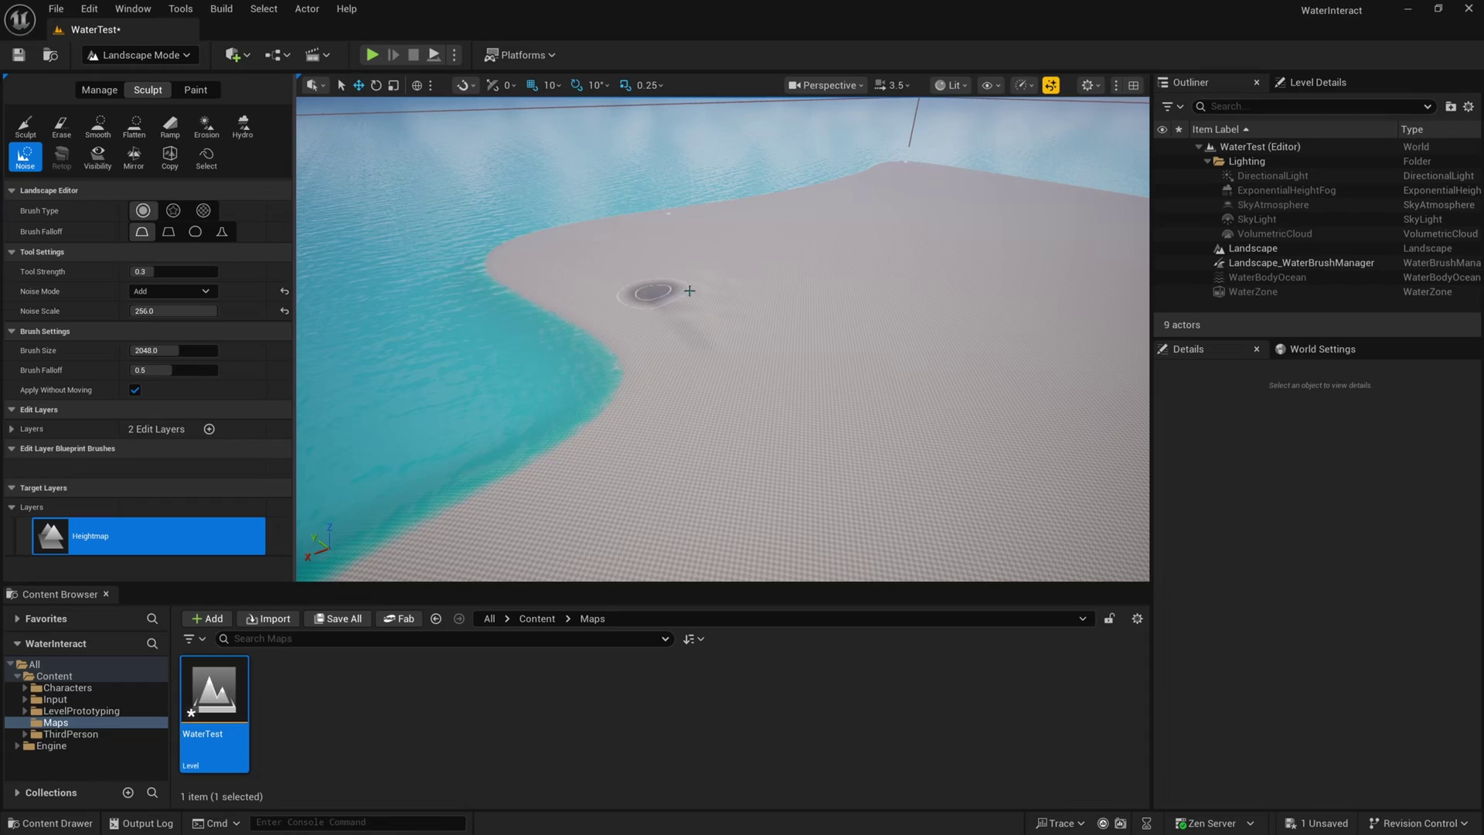
{"action": "mouse_move", "coordinate": [712, 324]}
{"action": "left_mouse_down"}
{"action": "mouse_move", "coordinate": [712, 507]}
{"action": "mouse_move", "coordinate": [624, 278]}
{"action": "mouse_move", "coordinate": [772, 355]}
{"action": "mouse_move", "coordinate": [719, 504]}
{"action": "mouse_move", "coordinate": [769, 341]}
{"action": "mouse_move", "coordinate": [669, 317]}
{"action": "mouse_move", "coordinate": [661, 495]}
{"action": "mouse_move", "coordinate": [697, 380]}
{"action": "left_mouse_up"}
{"action": "key", "text": "w"}
{"action": "right_click_drag", "start_coordinate": [696, 381], "coordinate": [727, 338]}
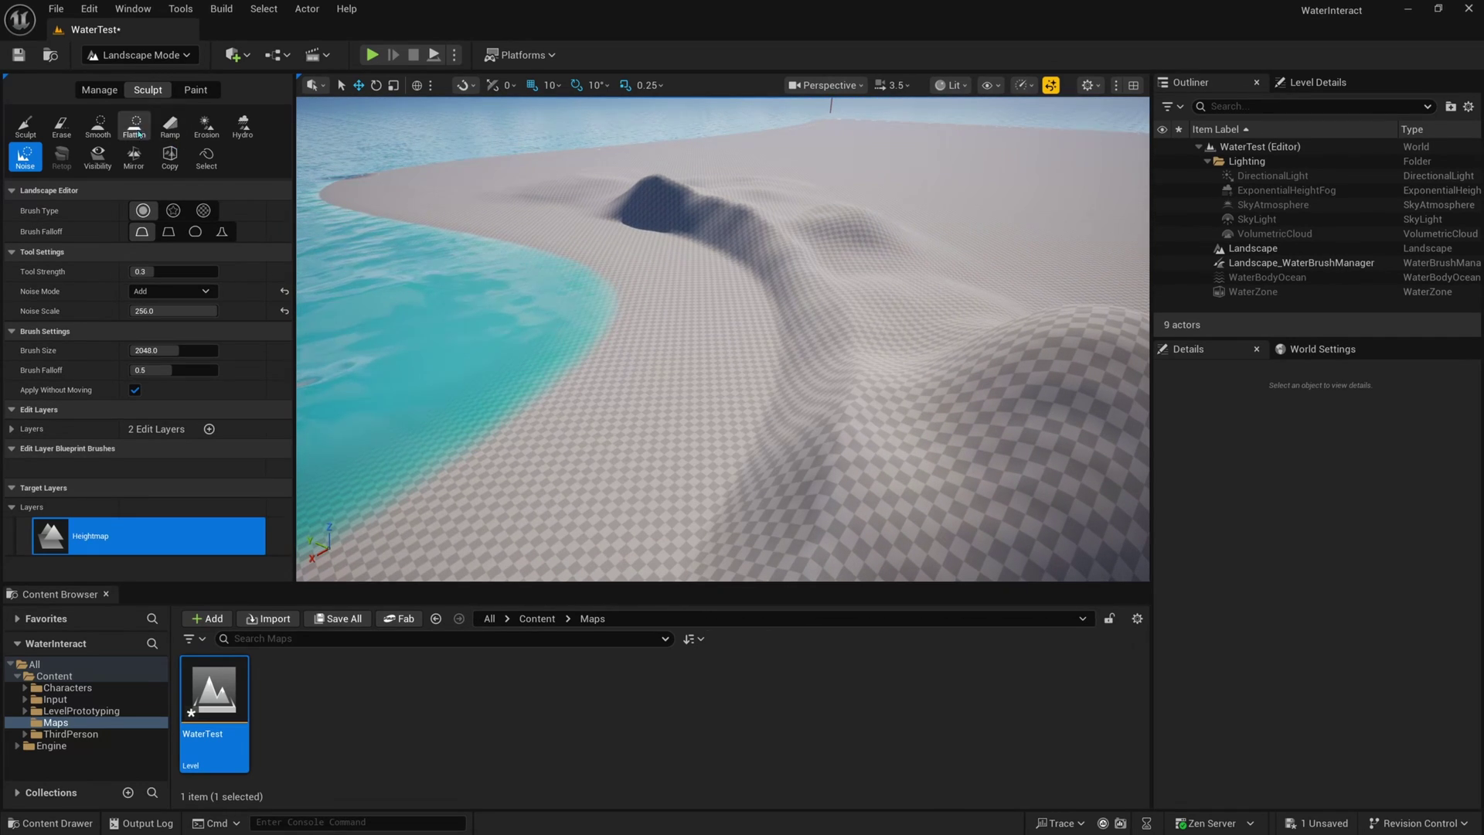
Step: Return to Selection mode and set the ocean body's heightmap falloff Edge Offset to 0
{"action": "left_click", "coordinate": [137, 60]}
{"action": "left_click", "coordinate": [136, 80]}
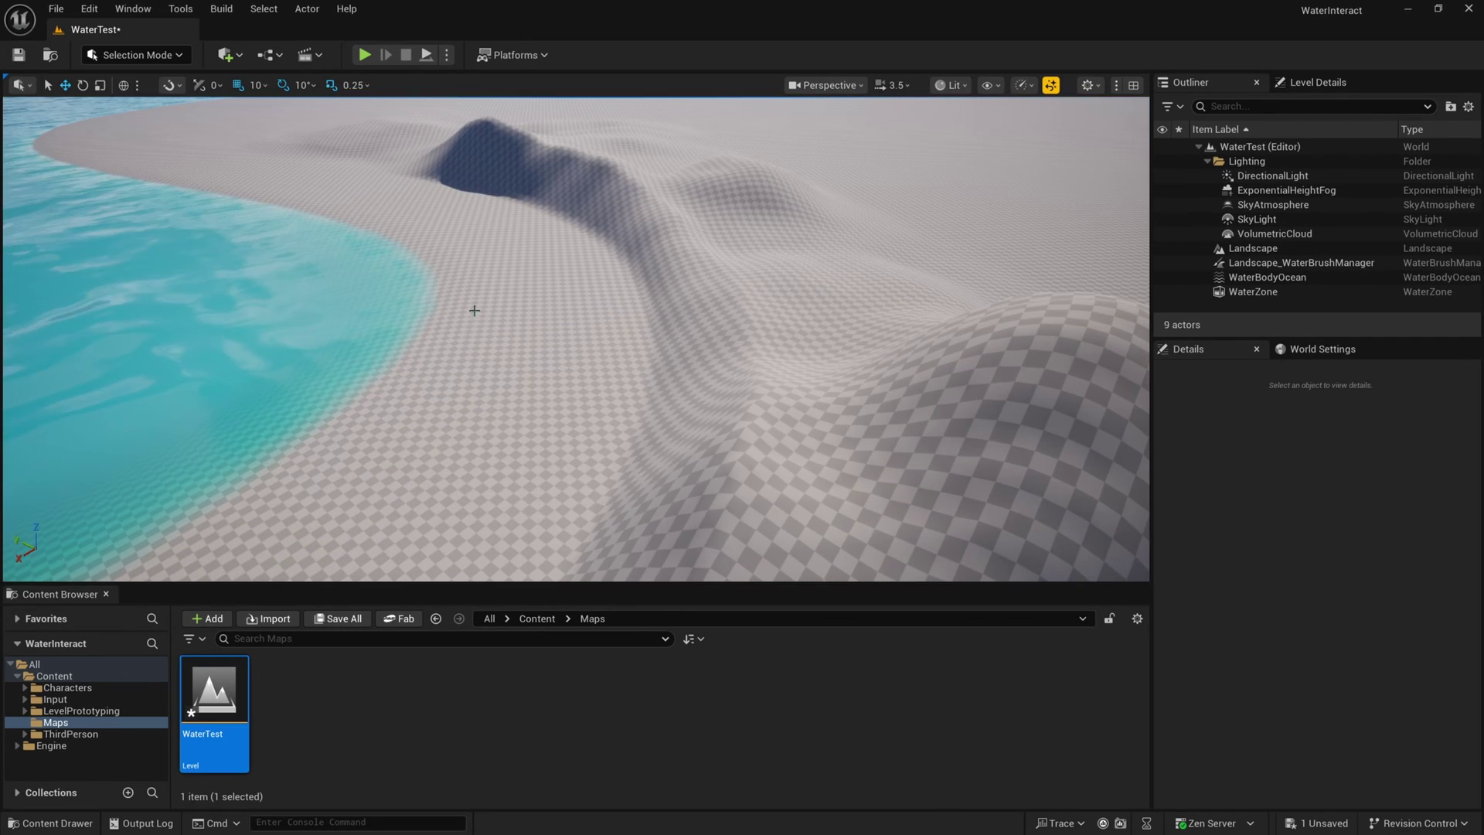
{"action": "left_click", "coordinate": [148, 268]}
{"action": "scroll", "coordinate": [1268, 540], "scroll_direction": "down", "scroll_amount": 10}
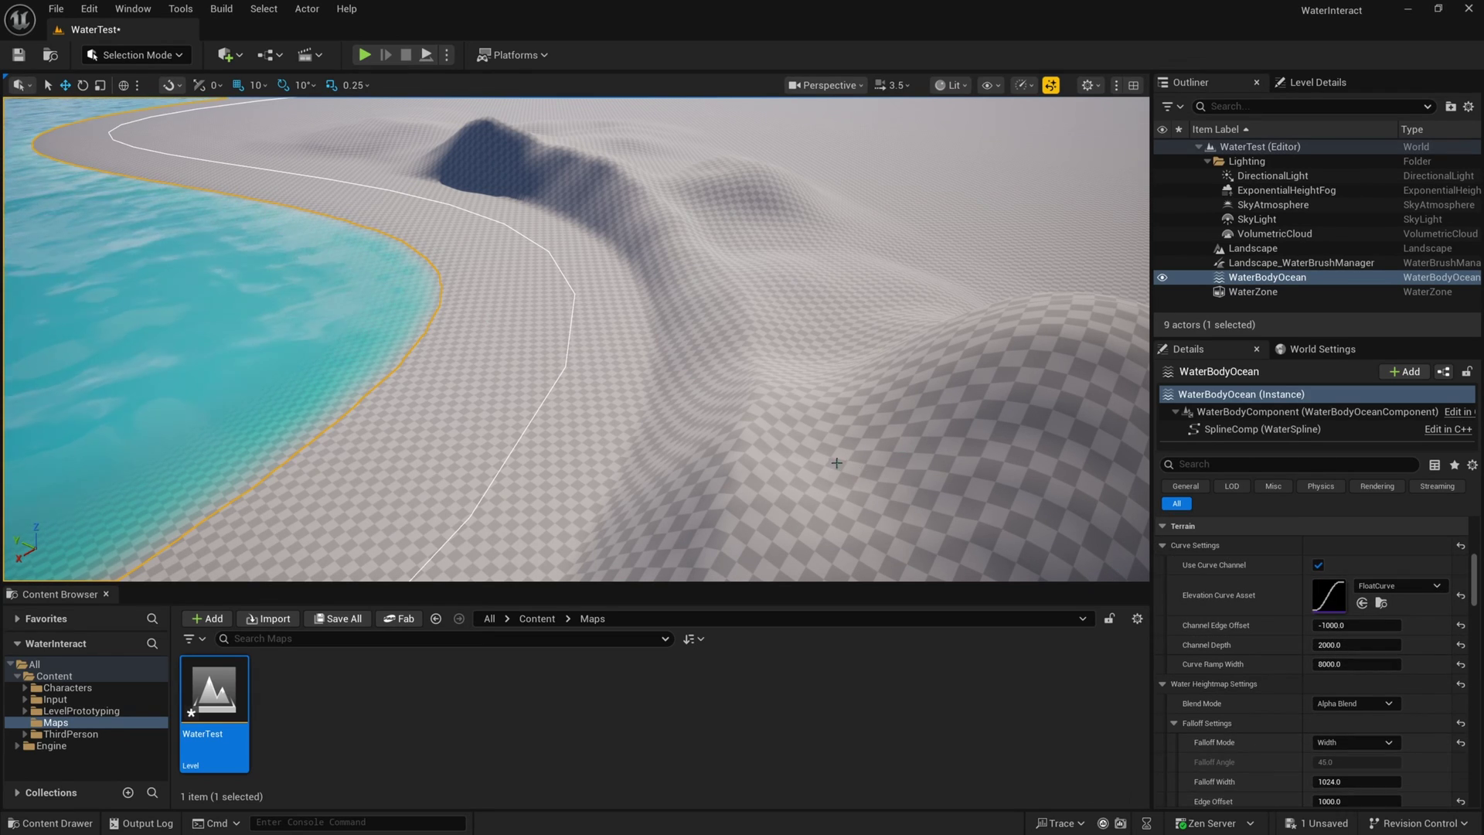
{"action": "right_click_drag", "start_coordinate": [913, 402], "coordinate": [835, 418]}
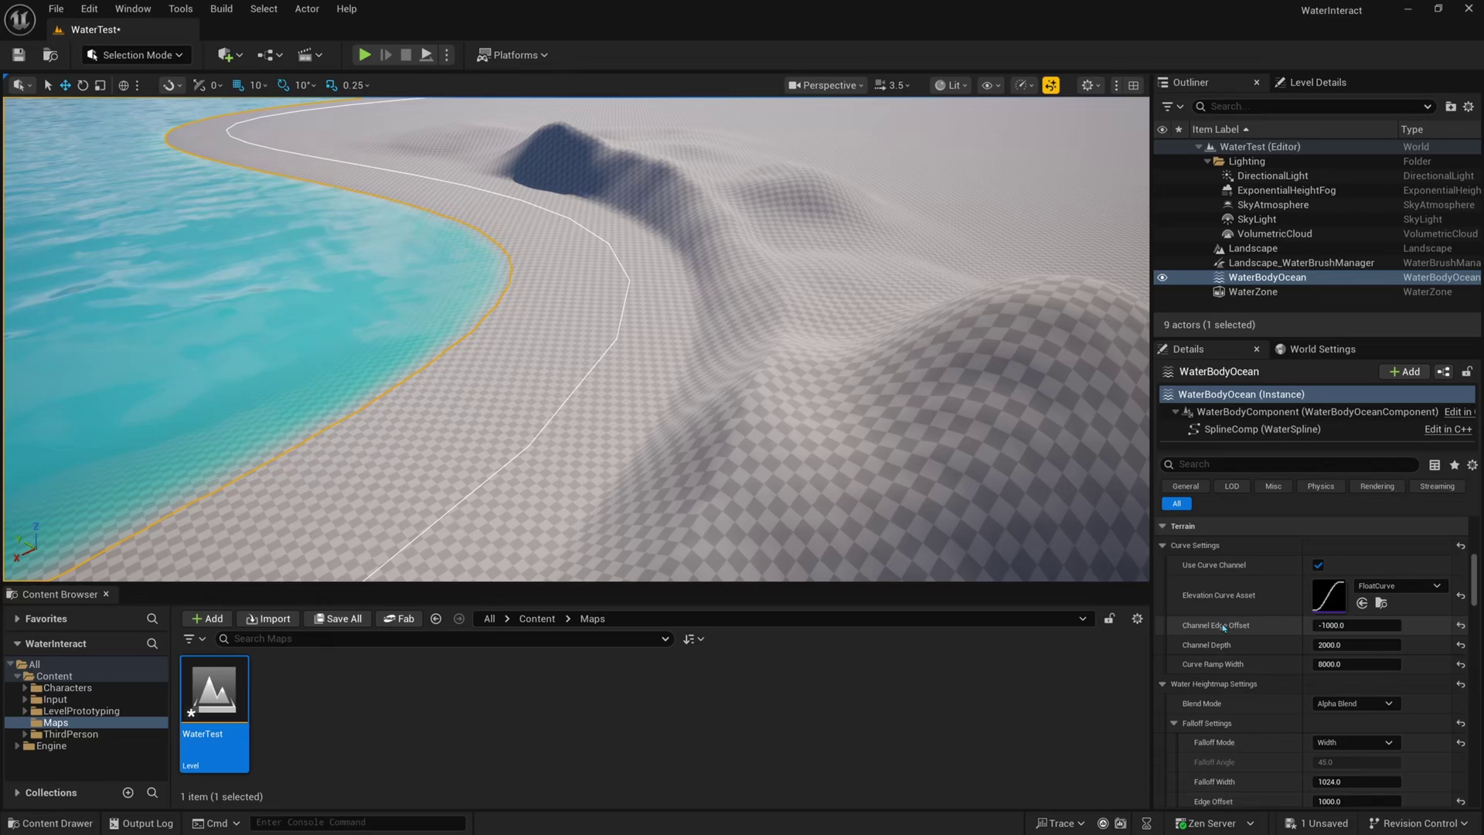
{"action": "scroll", "coordinate": [1237, 603], "scroll_direction": "down", "scroll_amount": 2}
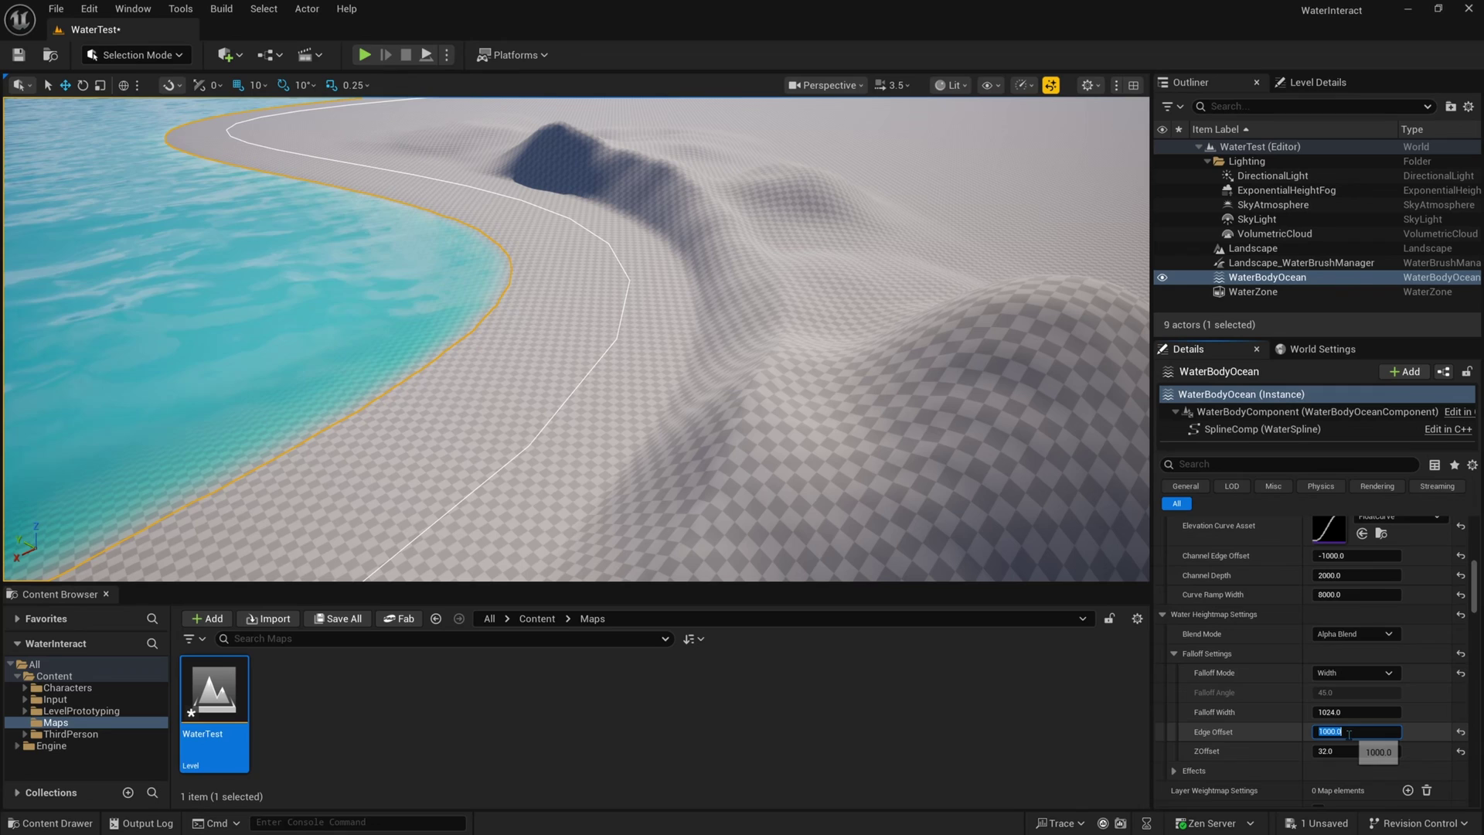
{"action": "key", "text": "Return"}
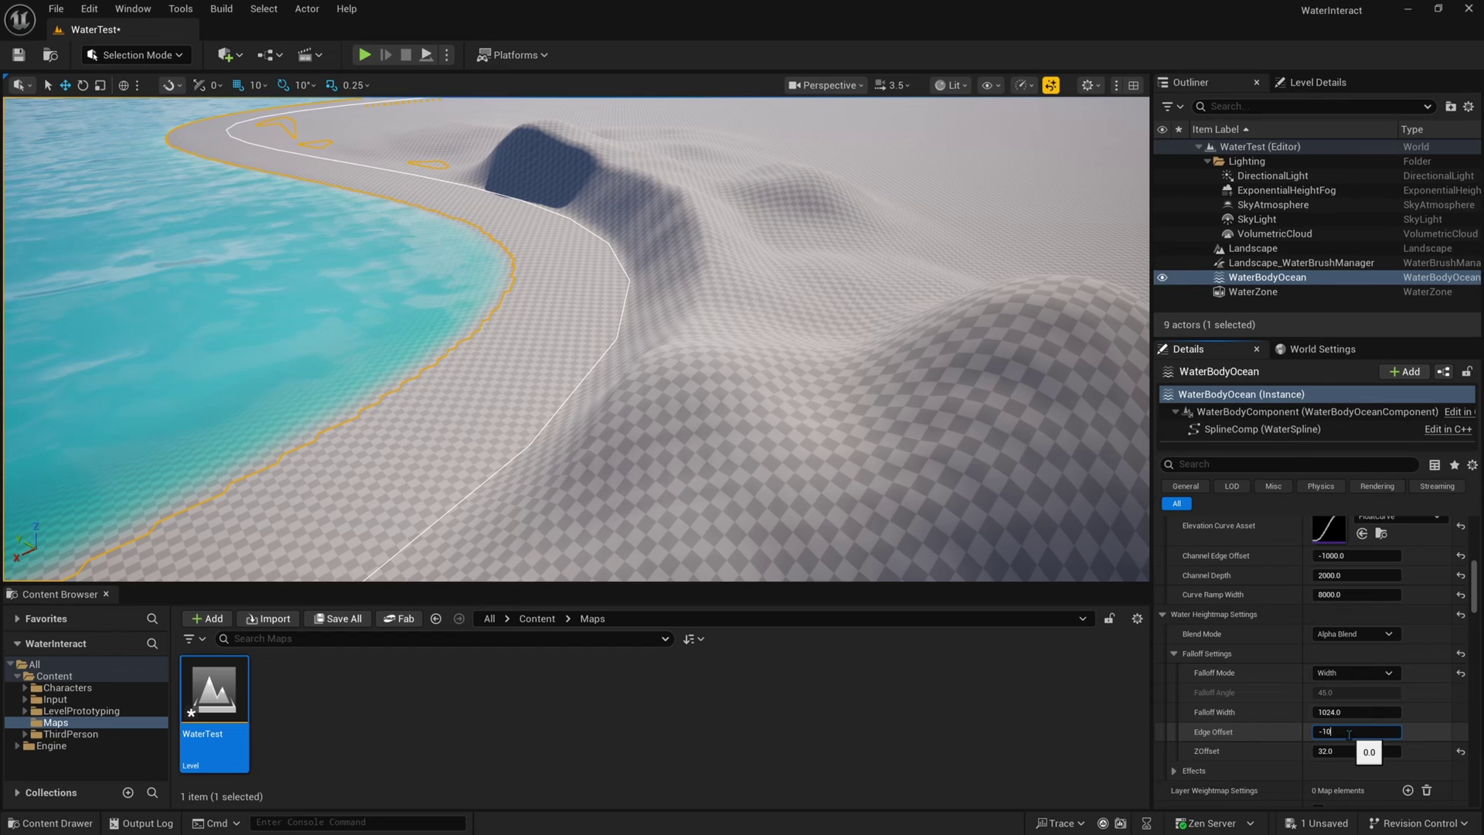
Step: Set the ocean body's heightmap falloff Edge Offset to -1000 and clear the selection
{"action": "type", "text": "-1000"}
{"action": "key", "text": "Return"}
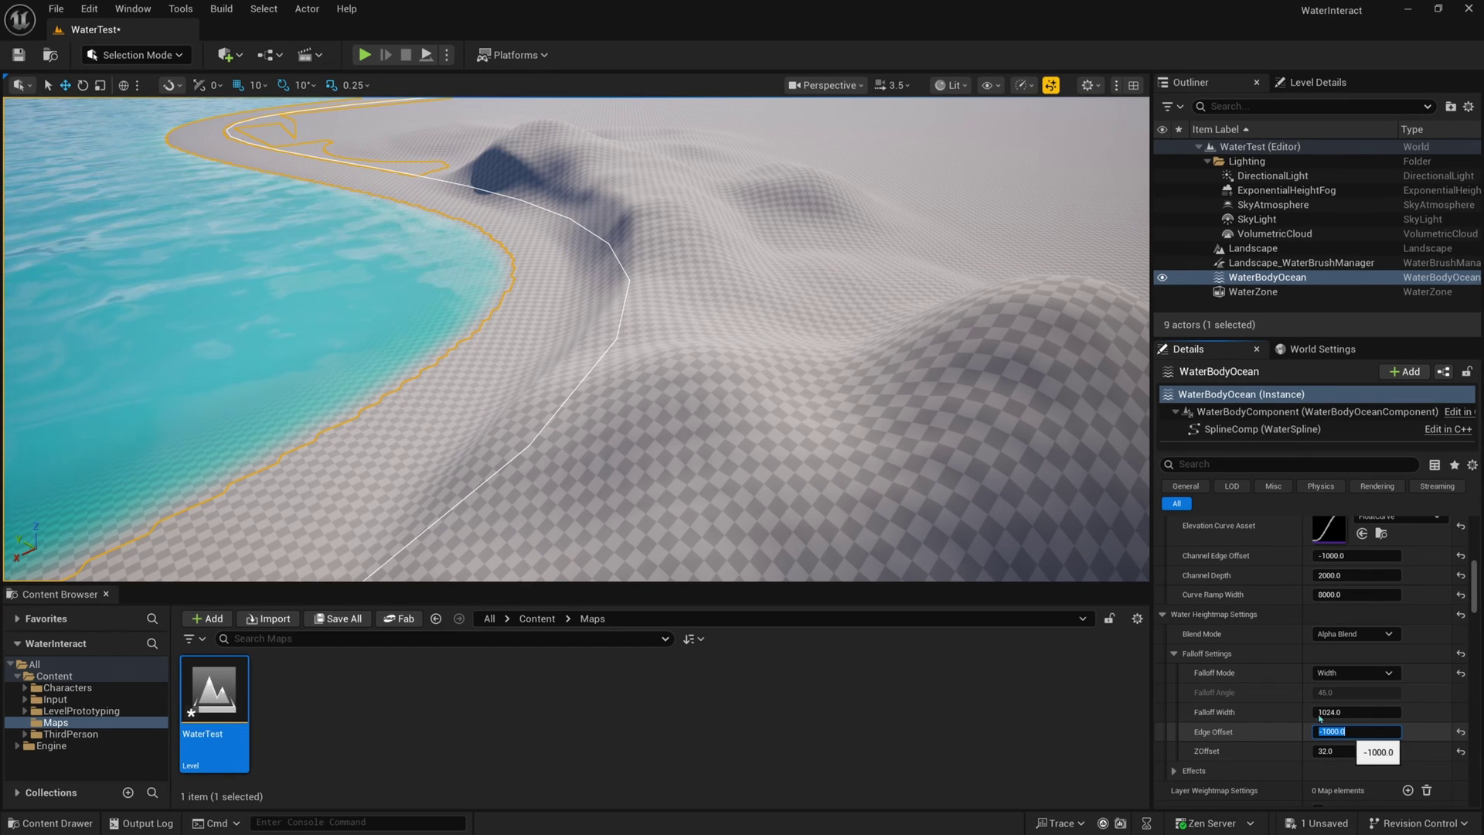
{"action": "right_click_drag", "start_coordinate": [855, 345], "coordinate": [794, 273]}
{"action": "right_click_drag", "start_coordinate": [856, 345], "coordinate": [796, 225]}
{"action": "left_click", "coordinate": [786, 220]}
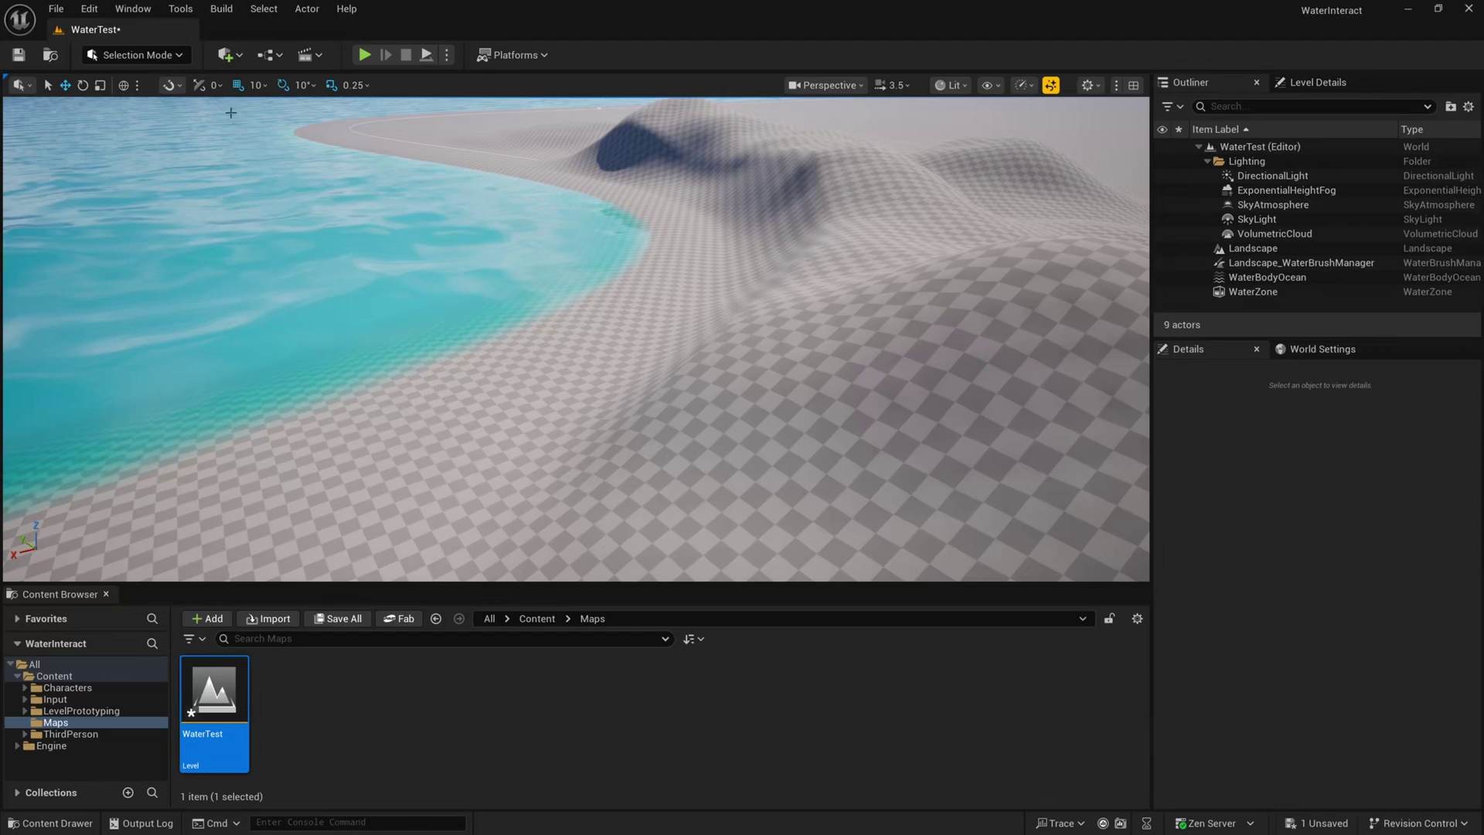
Step: Set the ocean body's Channel Edge Offset to 0 in the terrain curve settings and clear the selection
{"action": "left_click", "coordinate": [659, 261]}
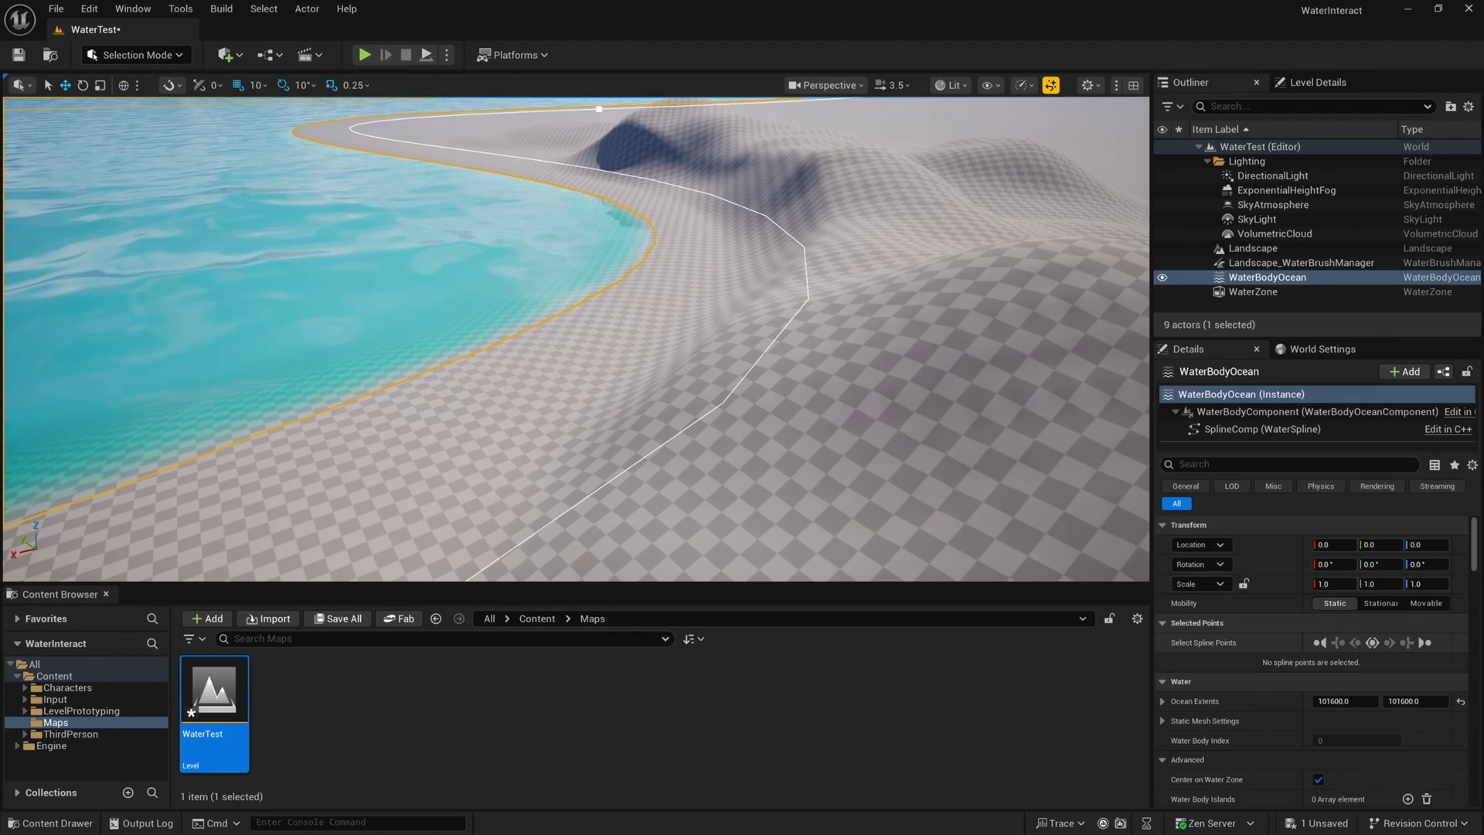
{"action": "scroll", "coordinate": [1280, 671], "scroll_direction": "down", "scroll_amount": 5}
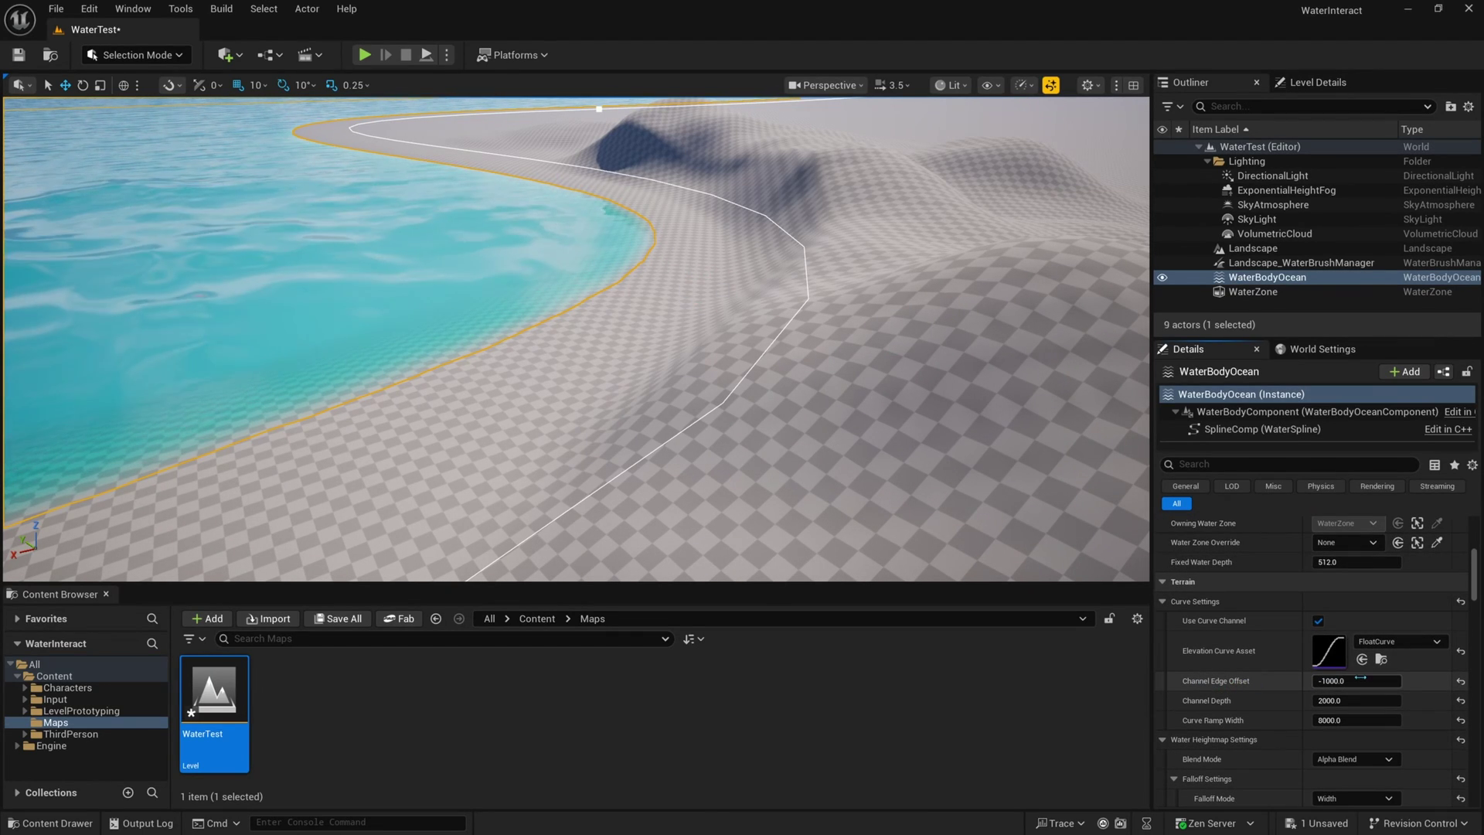
{"action": "type", "text": "0"}
{"action": "key", "text": "Return"}
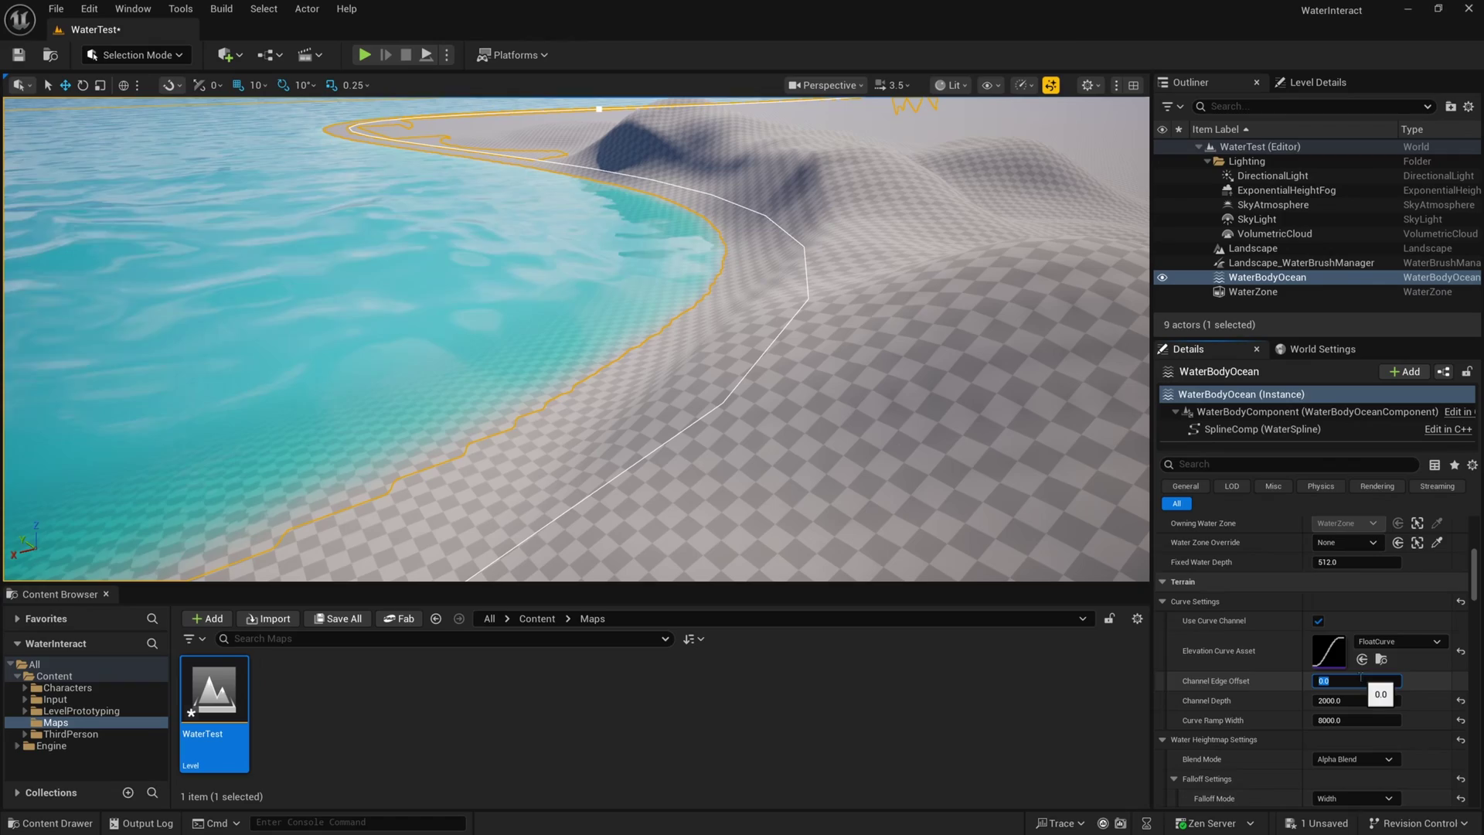
{"action": "right_click_drag", "start_coordinate": [690, 259], "coordinate": [781, 279]}
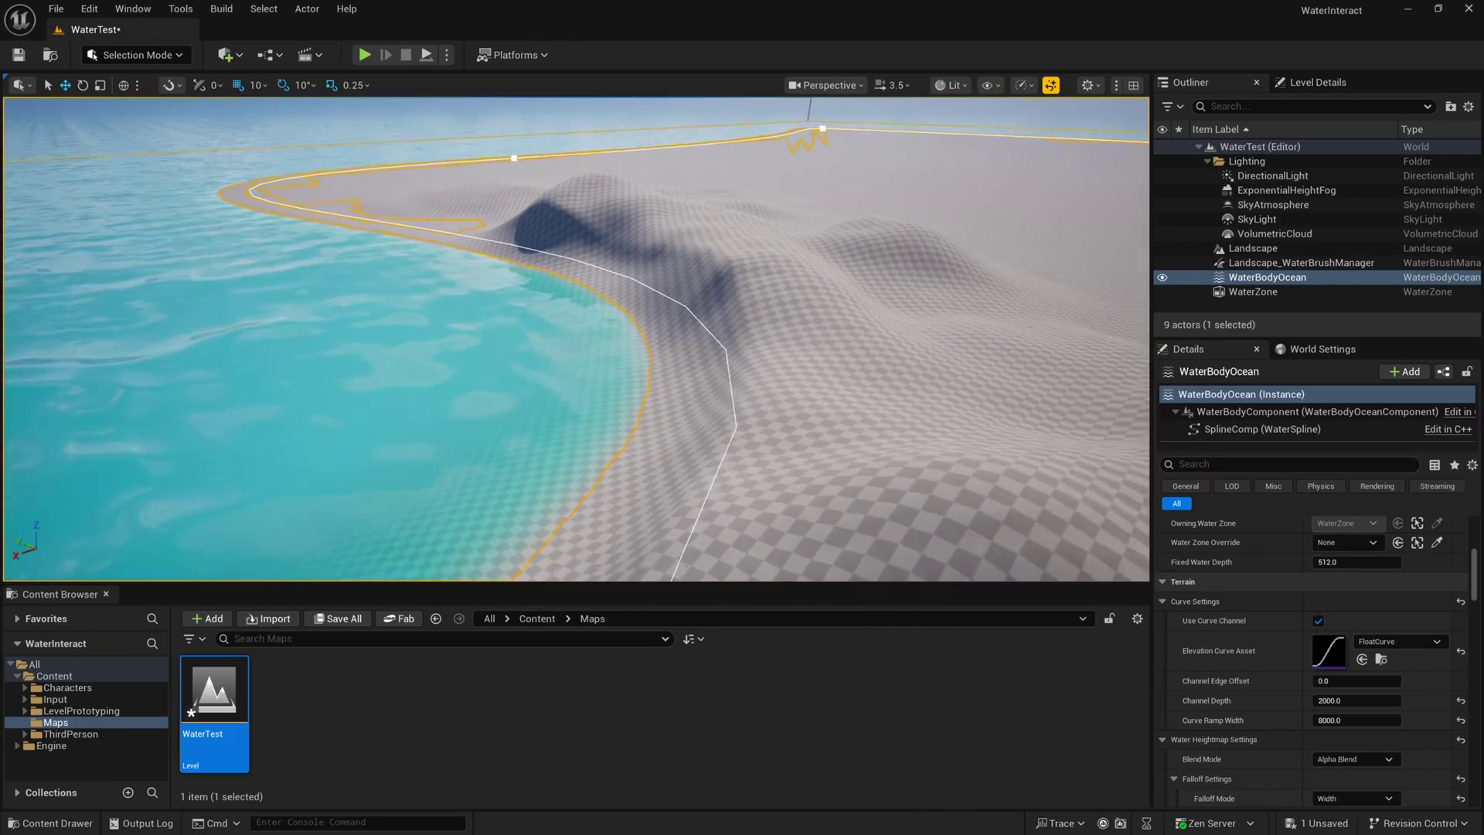
{"action": "mouse_move", "coordinate": [677, 322]}
{"action": "right_mouse_down"}
{"action": "mouse_move", "coordinate": [688, 333]}
{"action": "mouse_move", "coordinate": [680, 263]}
{"action": "mouse_move", "coordinate": [677, 322]}
{"action": "right_mouse_up"}
{"action": "key", "text": "Escape"}
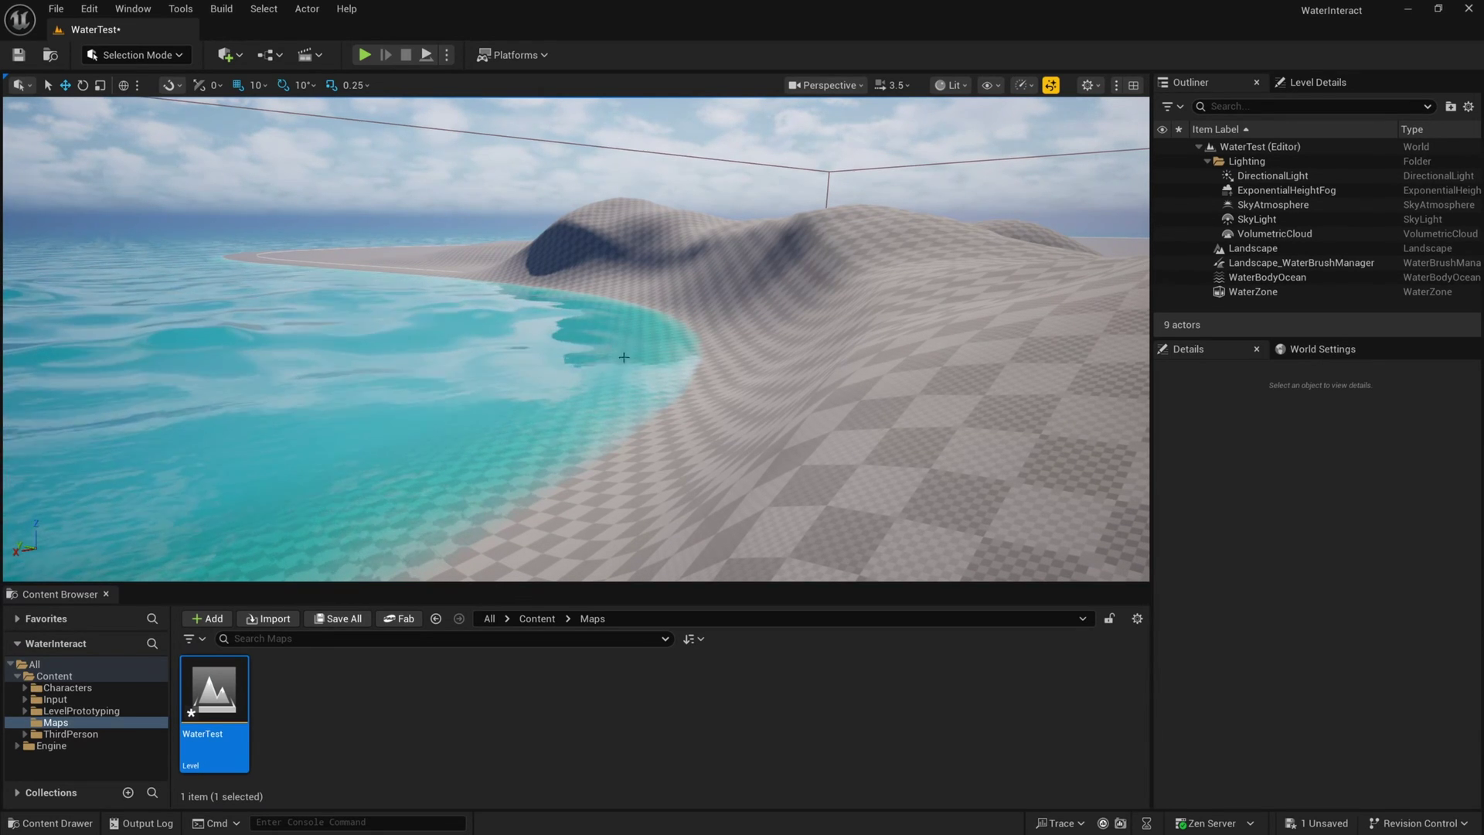
Step: Flatten part of the hill slope along the bay's shoreline with the Landscape Flatten tool, at brush size 2048
{"action": "right_click_drag", "start_coordinate": [624, 357], "coordinate": [618, 378]}
{"action": "right_click_drag", "start_coordinate": [599, 227], "coordinate": [590, 248]}
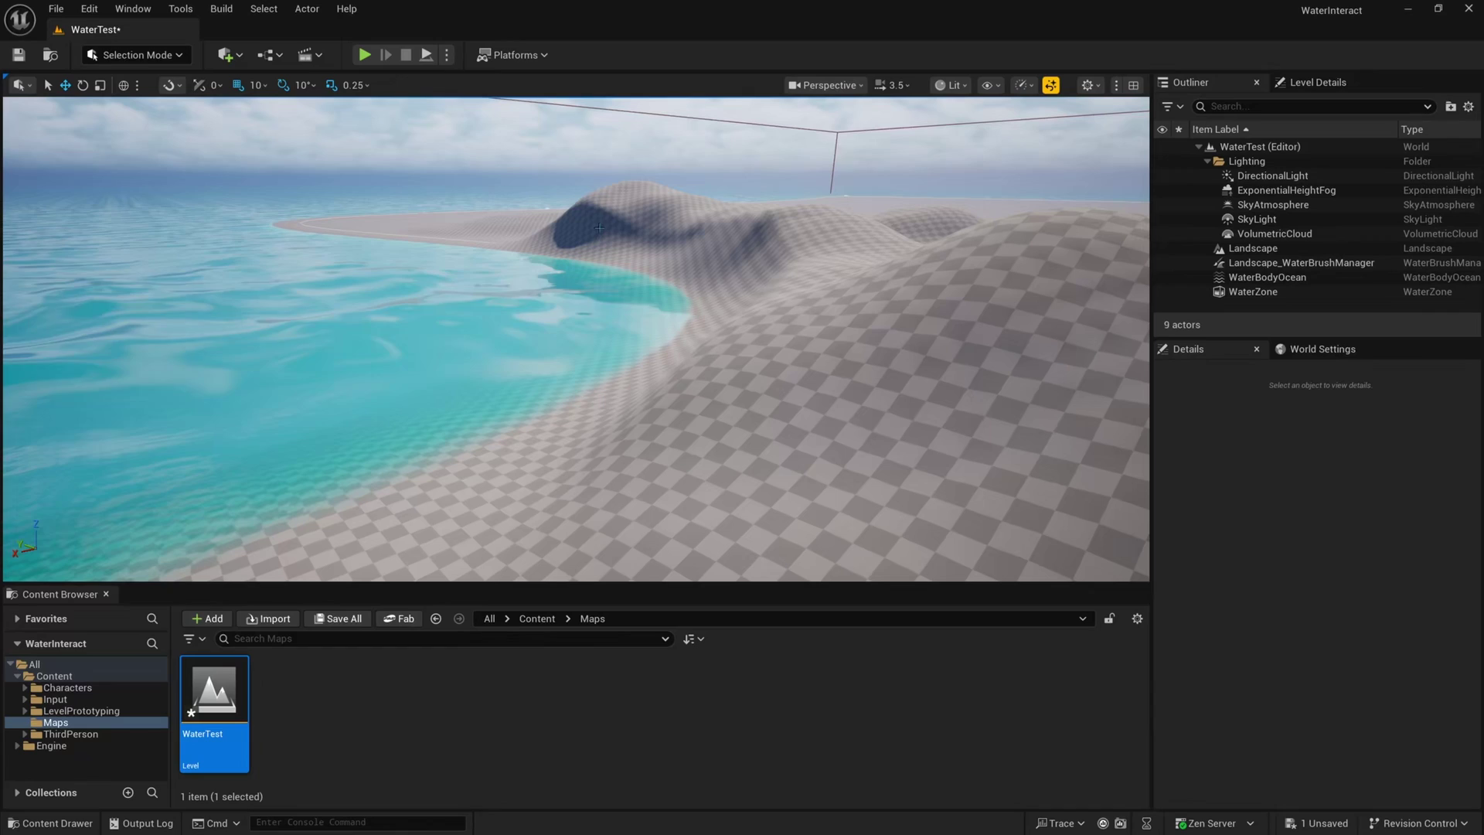
{"action": "right_click_drag", "start_coordinate": [676, 288], "coordinate": [700, 433]}
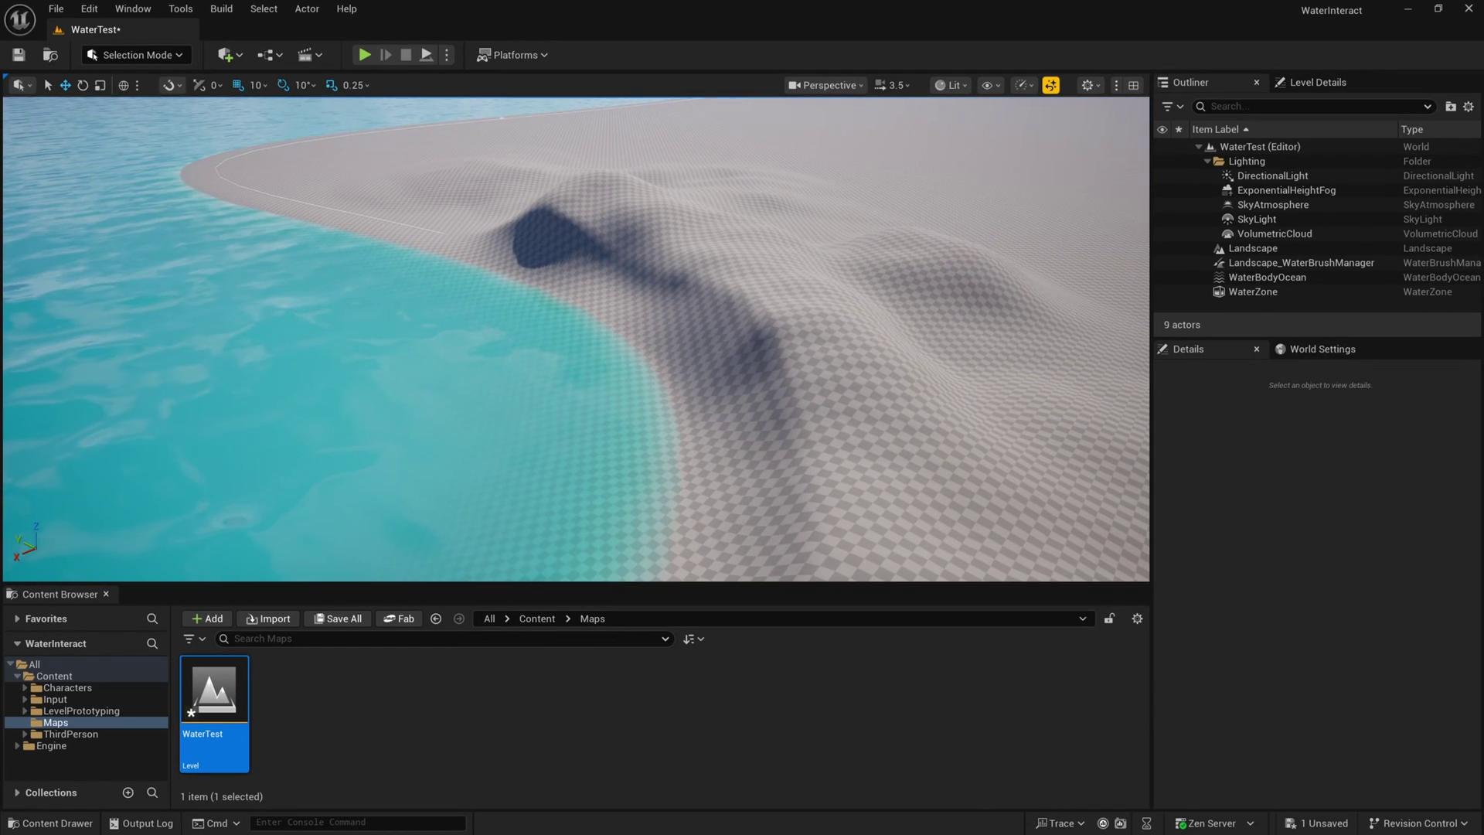
{"action": "left_click", "coordinate": [126, 55]}
{"action": "left_click", "coordinate": [131, 103]}
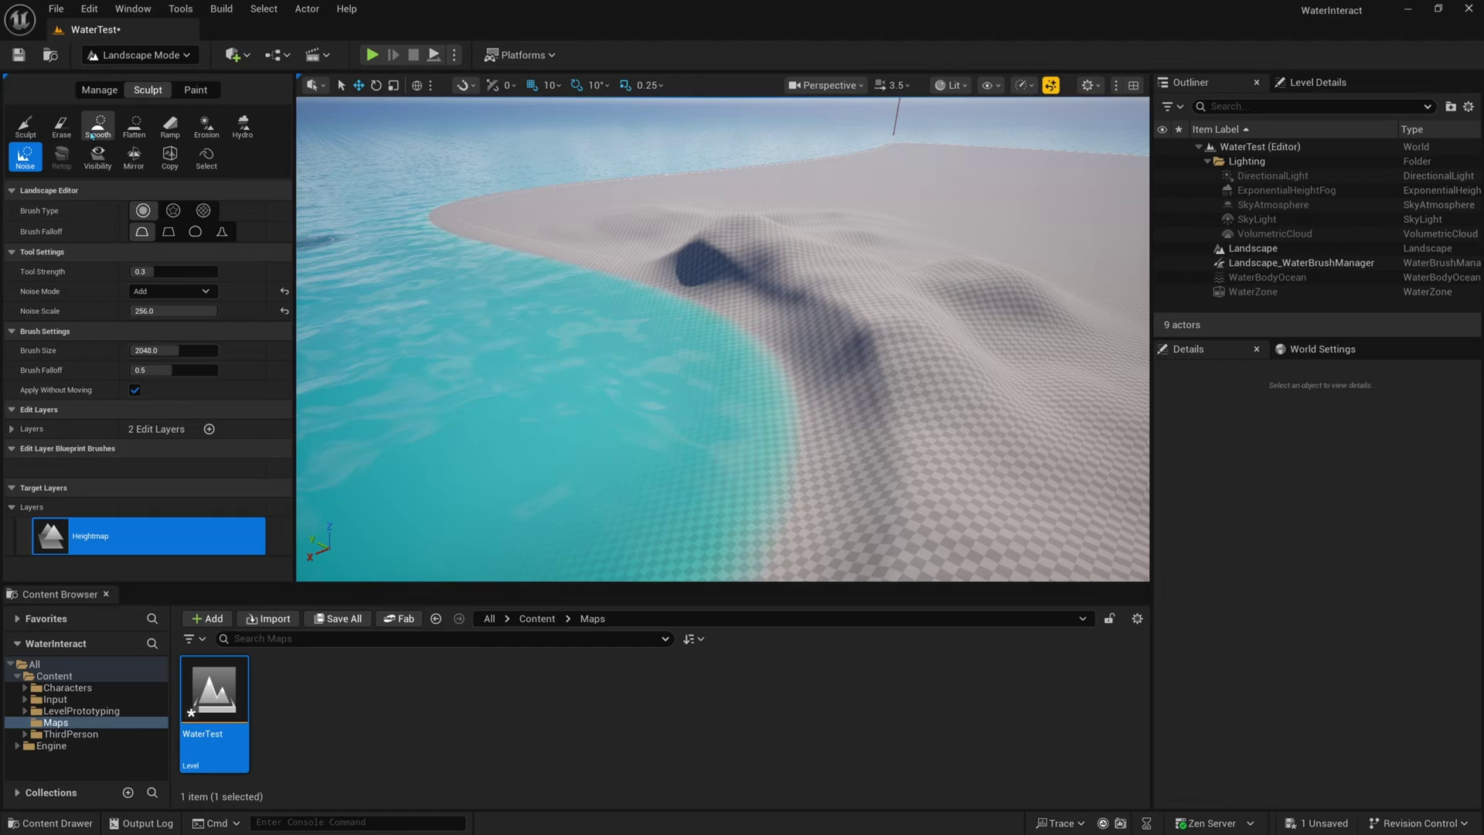
{"action": "left_click", "coordinate": [137, 130]}
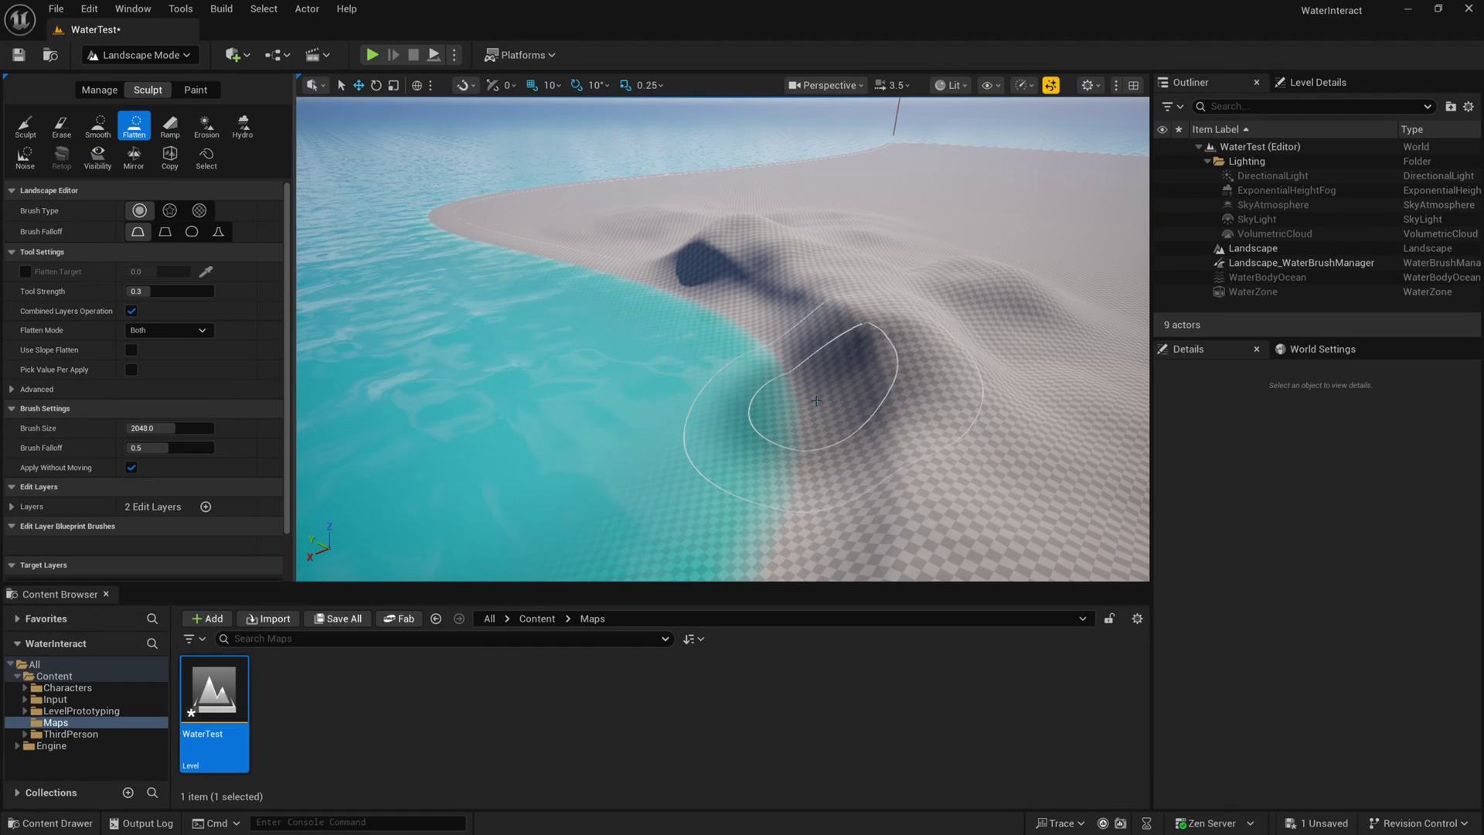
{"action": "mouse_move", "coordinate": [833, 391]}
{"action": "left_mouse_down"}
{"action": "mouse_move", "coordinate": [889, 403]}
{"action": "mouse_move", "coordinate": [897, 384]}
{"action": "left_mouse_up"}
Step: Play-test the flattened shore by running and jumping the character beside the water, and end the play session
{"action": "mouse_move", "coordinate": [897, 383]}
{"action": "right_mouse_down"}
{"action": "mouse_move", "coordinate": [939, 355]}
{"action": "mouse_move", "coordinate": [932, 325]}
{"action": "right_mouse_up"}
{"action": "key", "text": "w"}
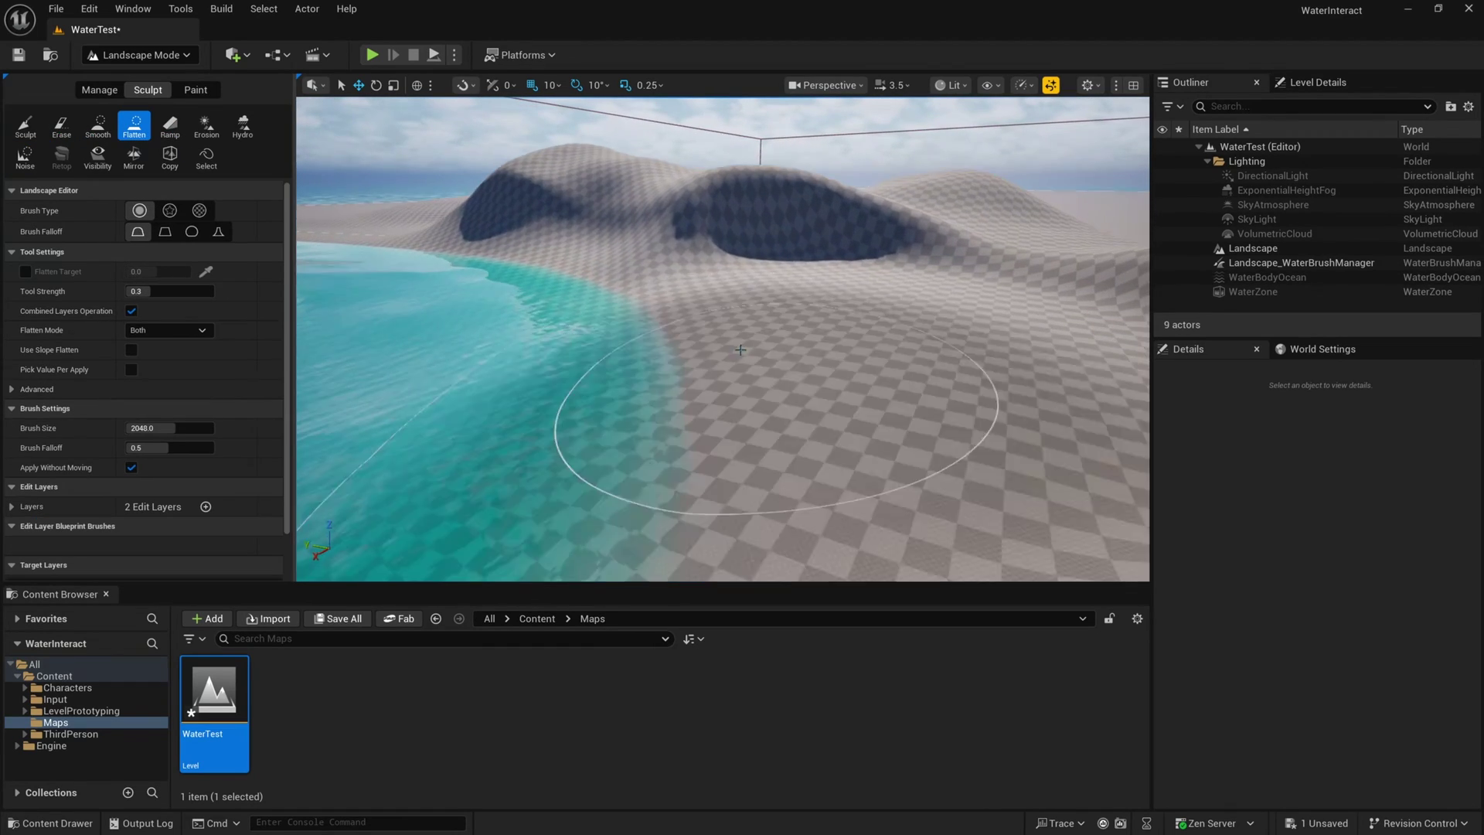
{"action": "left_click", "coordinate": [372, 54]}
{"action": "key", "text": "w"}
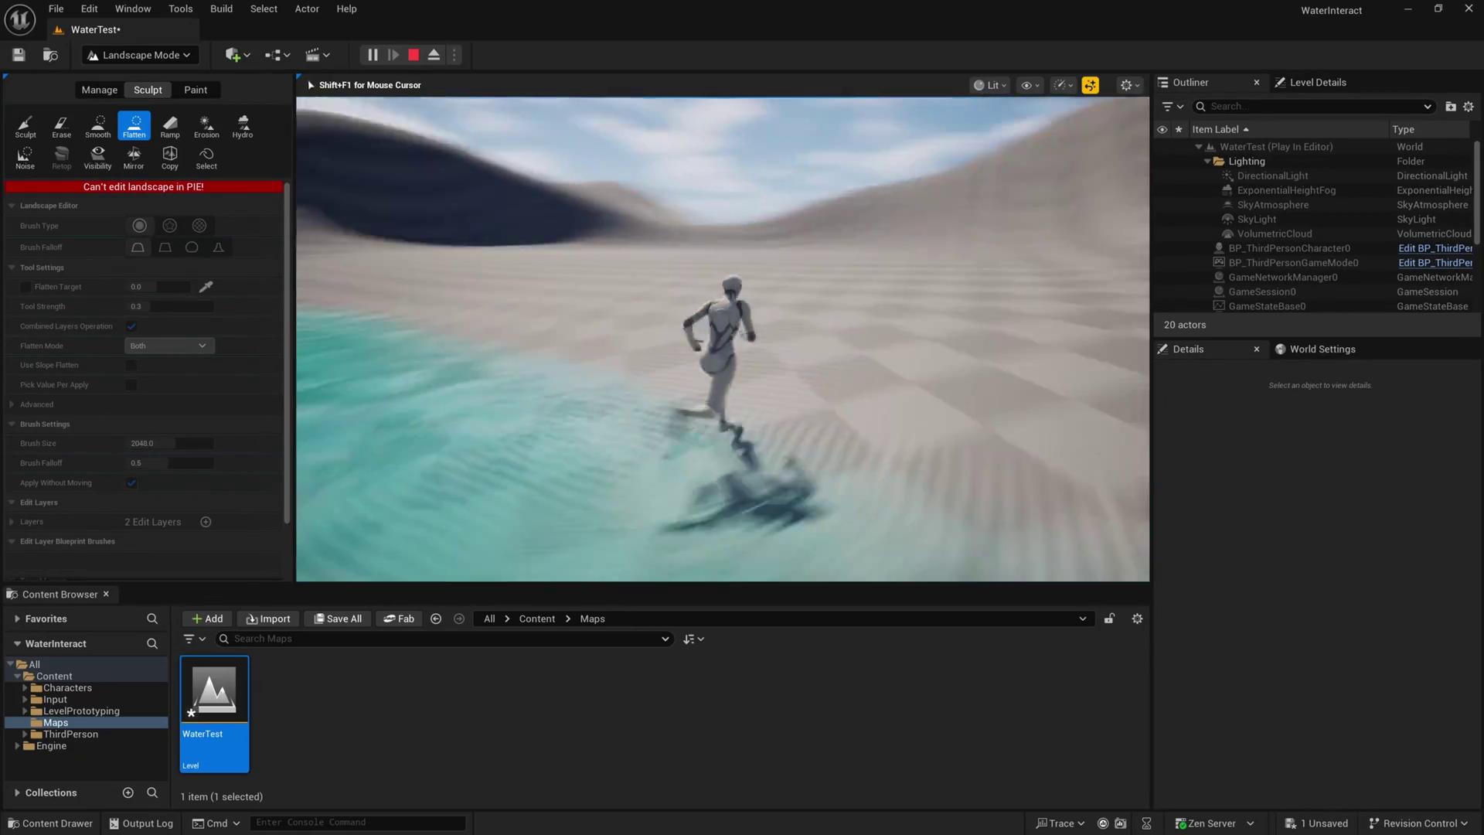
{"action": "key", "text": "space"}
{"action": "key", "text": "Escape"}
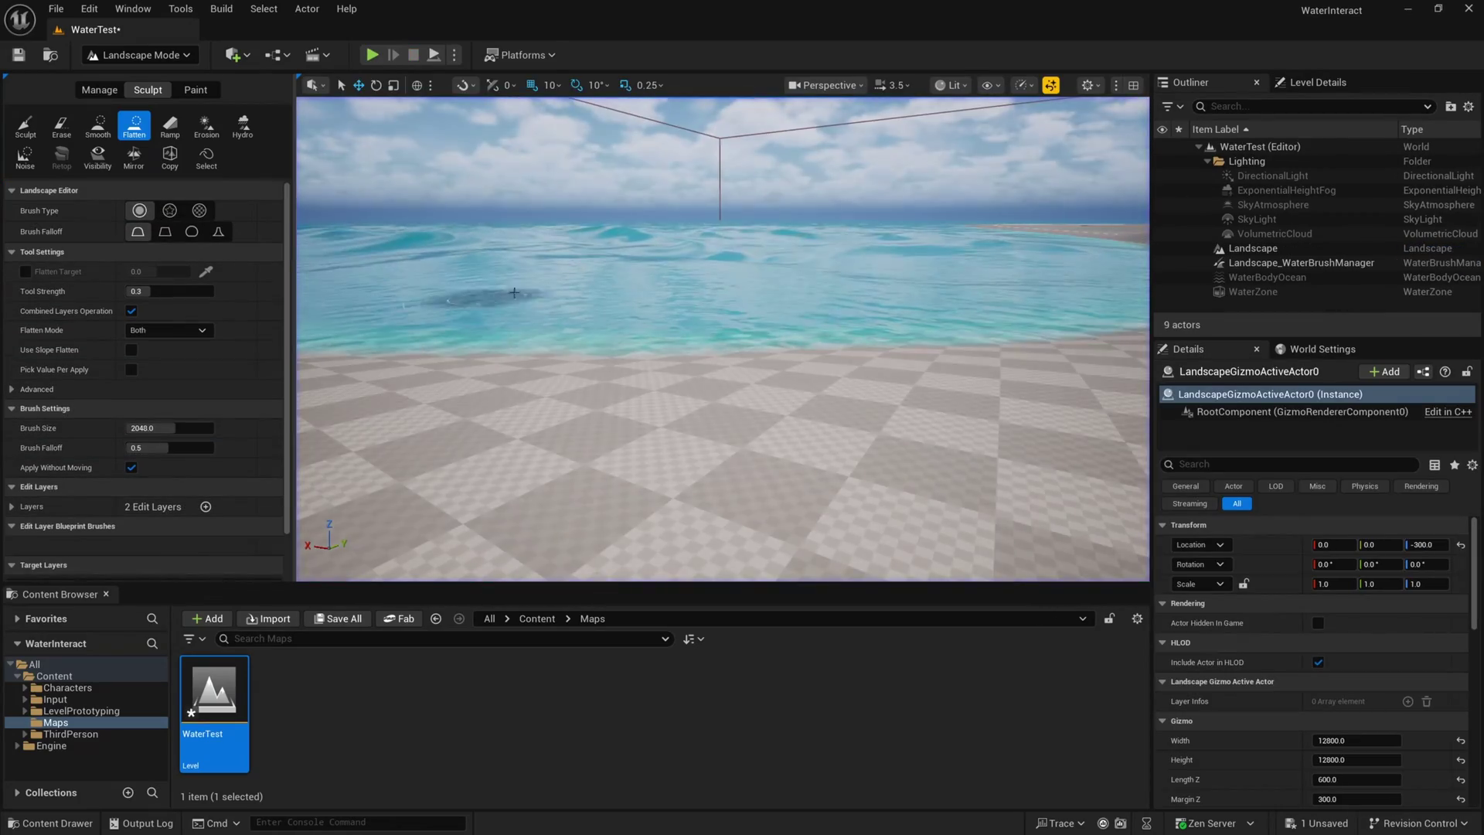
Step: Switch to Selection mode, add a Water Body Lake to the level and reset its location to the origin
{"action": "left_click", "coordinate": [135, 55]}
{"action": "left_click", "coordinate": [136, 80]}
{"action": "right_click_drag", "start_coordinate": [356, 180], "coordinate": [568, 216]}
{"action": "left_click", "coordinate": [228, 55]}
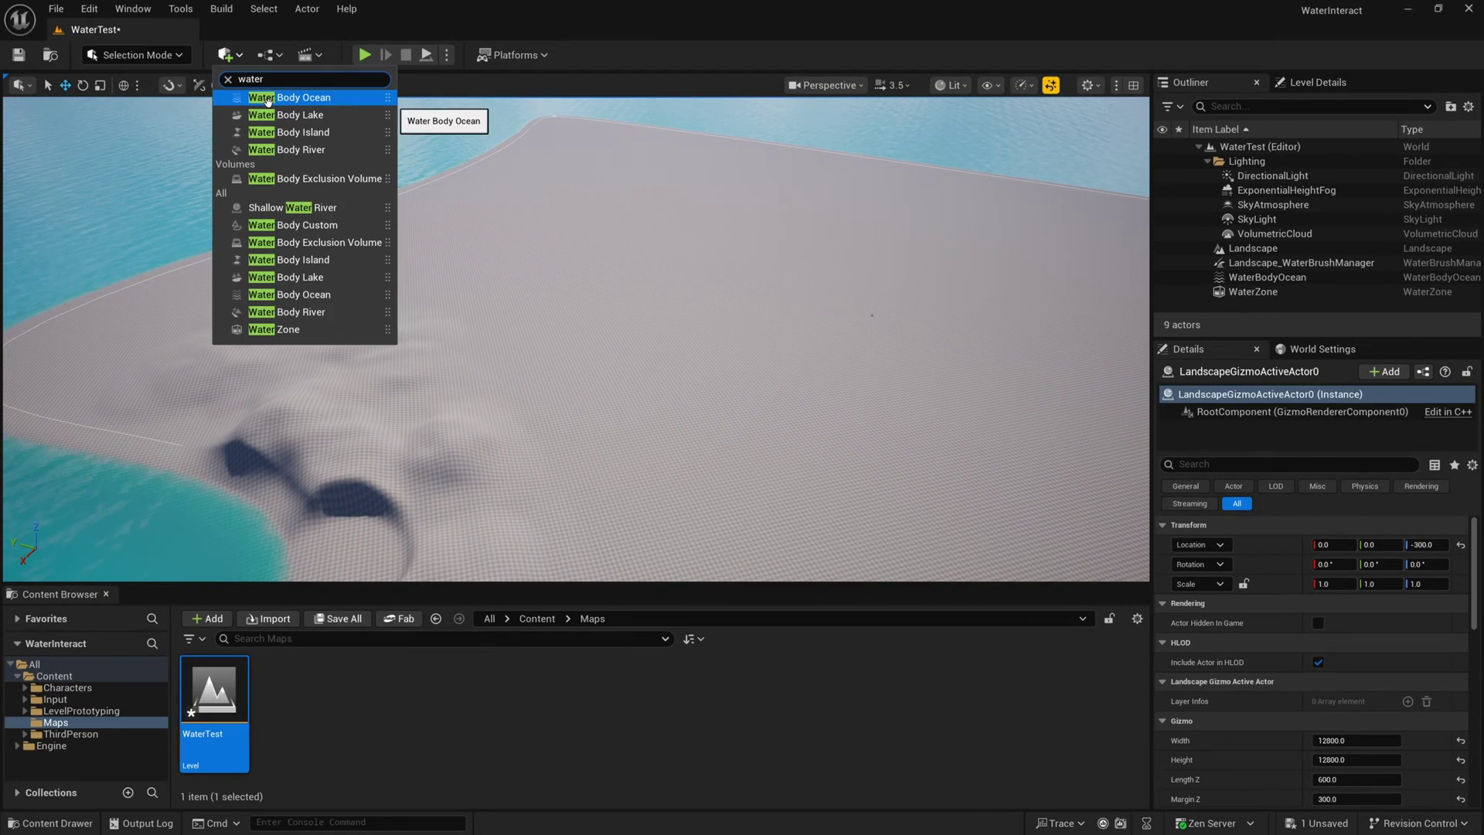
{"action": "left_click", "coordinate": [379, 115]}
{"action": "scroll", "coordinate": [721, 393], "scroll_direction": "up", "scroll_amount": 2}
{"action": "key", "text": "s"}
{"action": "right_click_drag", "start_coordinate": [721, 394], "coordinate": [642, 429]}
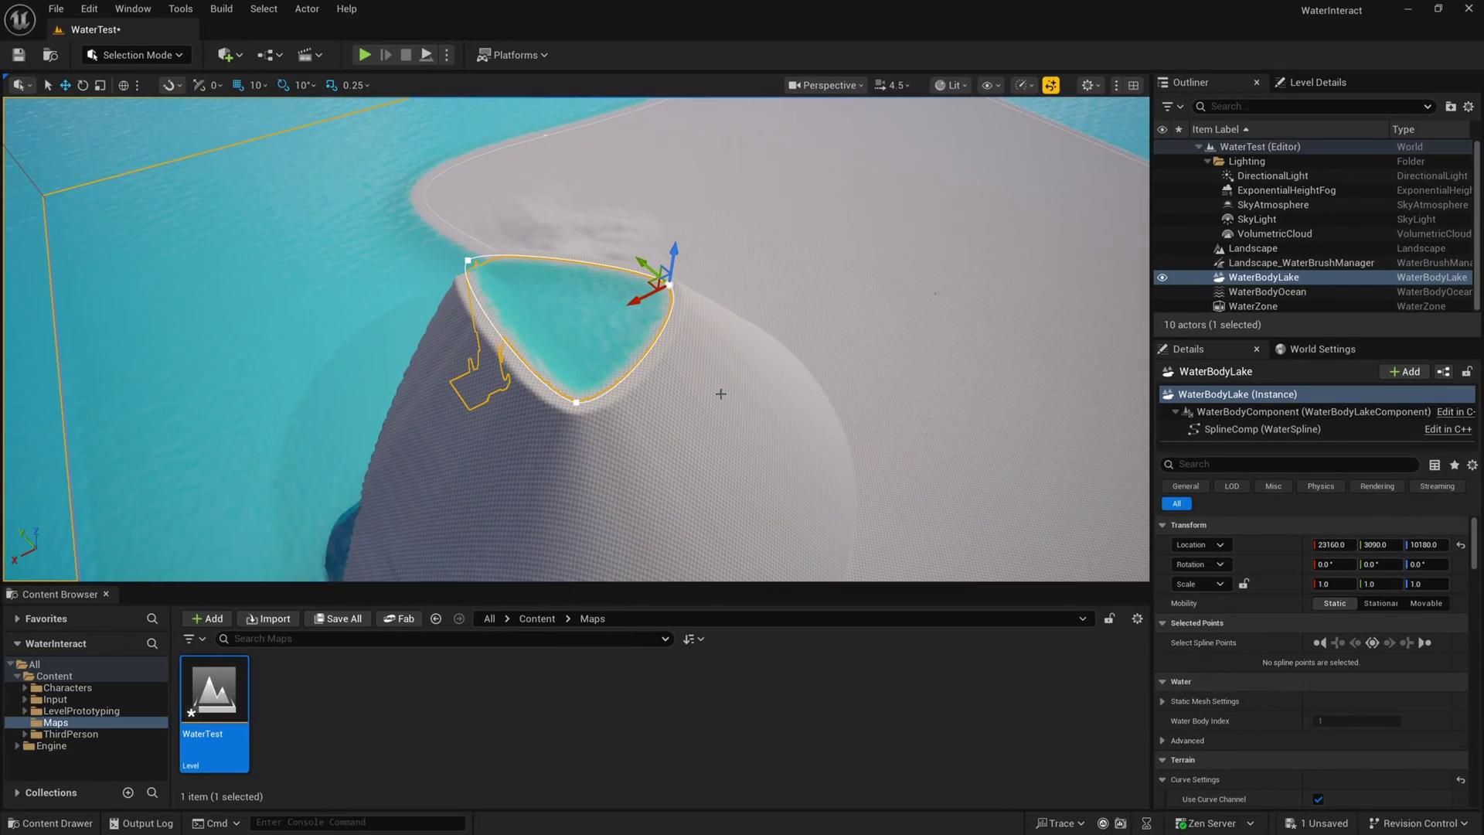
{"action": "left_click", "coordinate": [1462, 545]}
Step: Play-test the lake by running the character through its water, and end the play session
{"action": "key", "text": "w"}
{"action": "right_click_drag", "start_coordinate": [819, 446], "coordinate": [820, 399]}
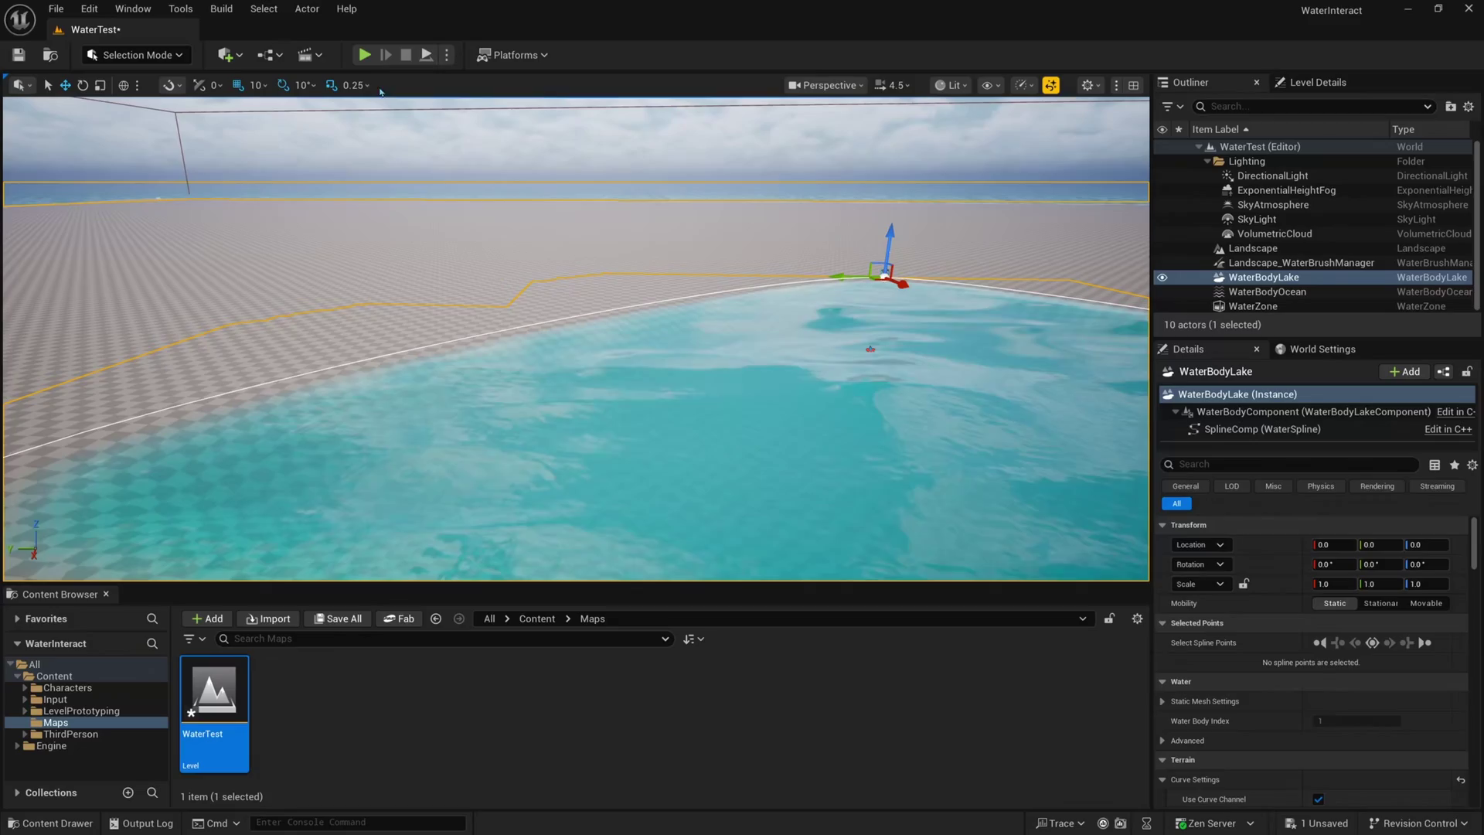
{"action": "left_click", "coordinate": [364, 55]}
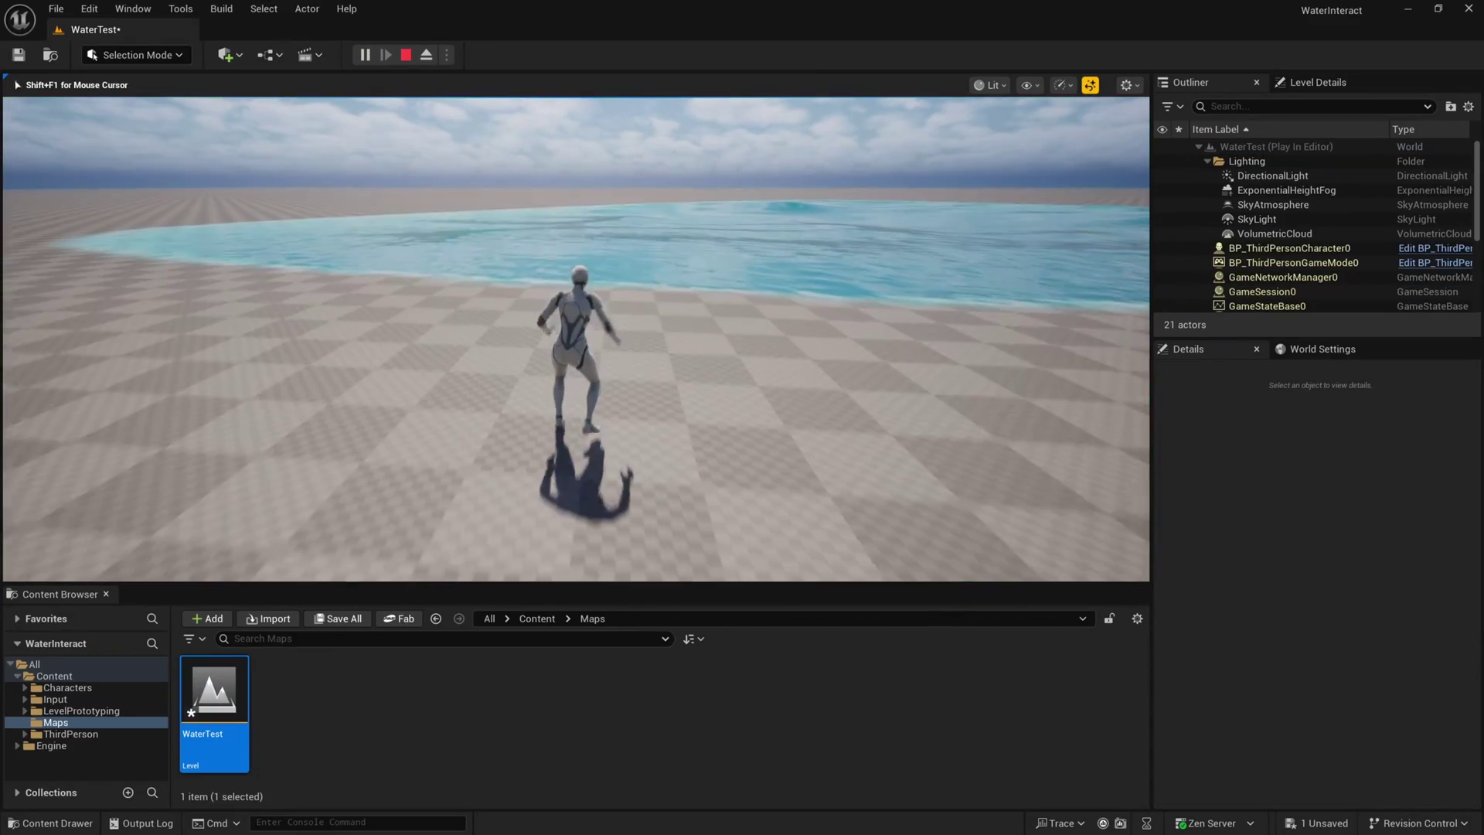
{"action": "key", "text": "w"}
{"action": "key", "text": "w"}
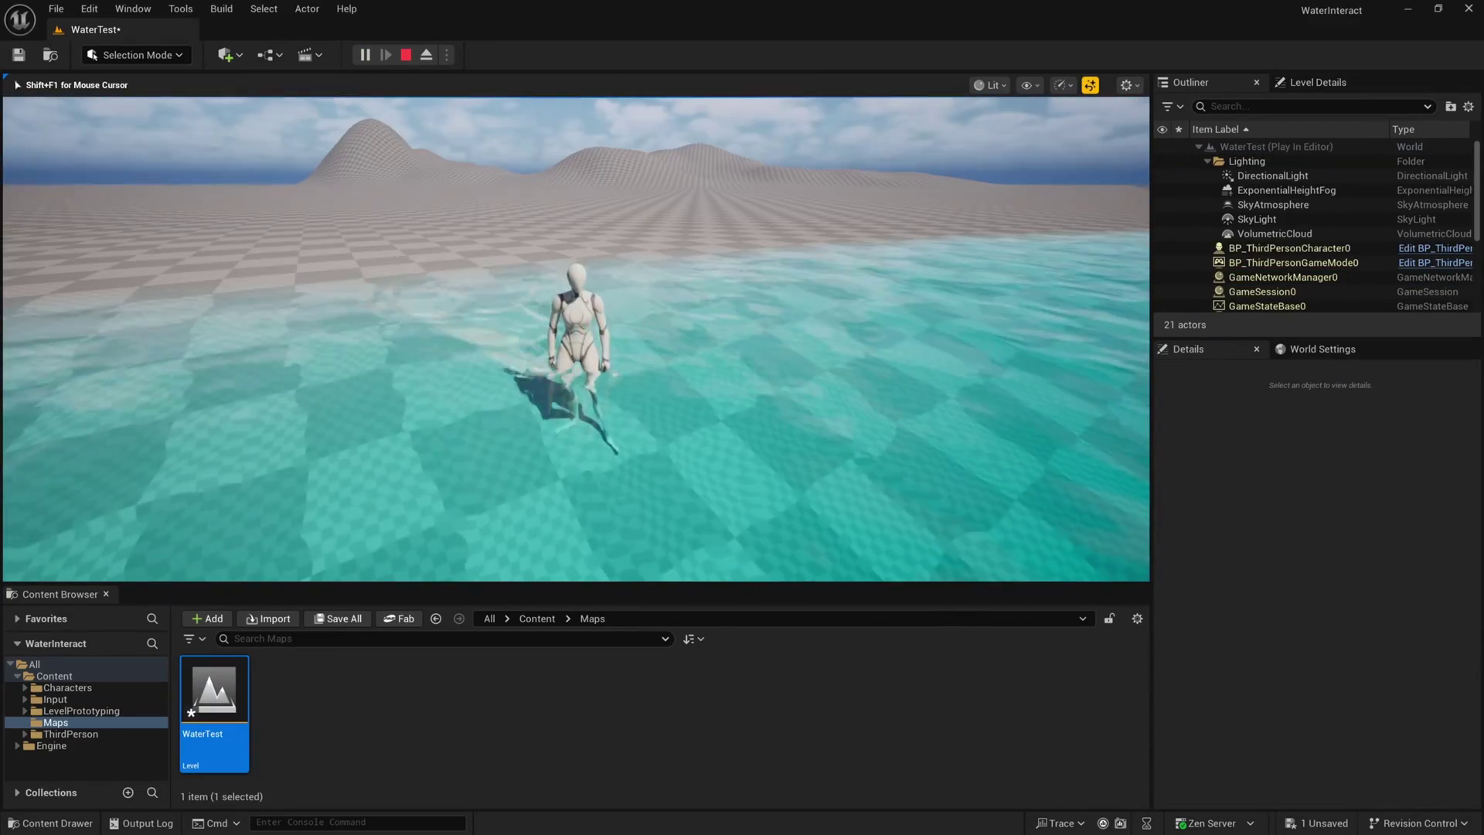
{"action": "key", "text": "w"}
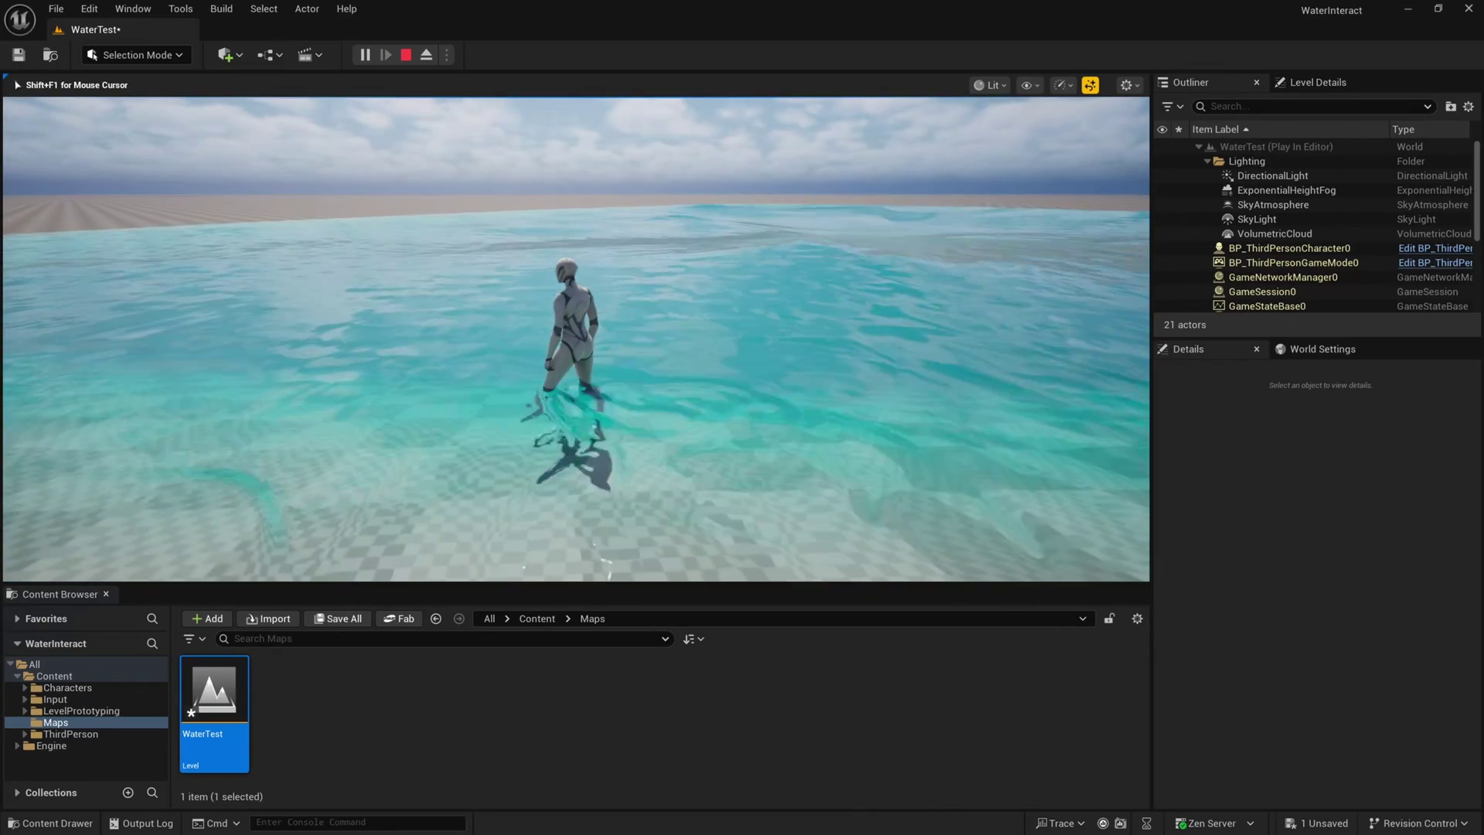
{"action": "key", "text": "Escape"}
Step: Widen the lake by moving one corner spline point outward to about 6500, 7420, 0
{"action": "right_click_drag", "start_coordinate": [655, 378], "coordinate": [588, 363]}
{"action": "key", "text": "s"}
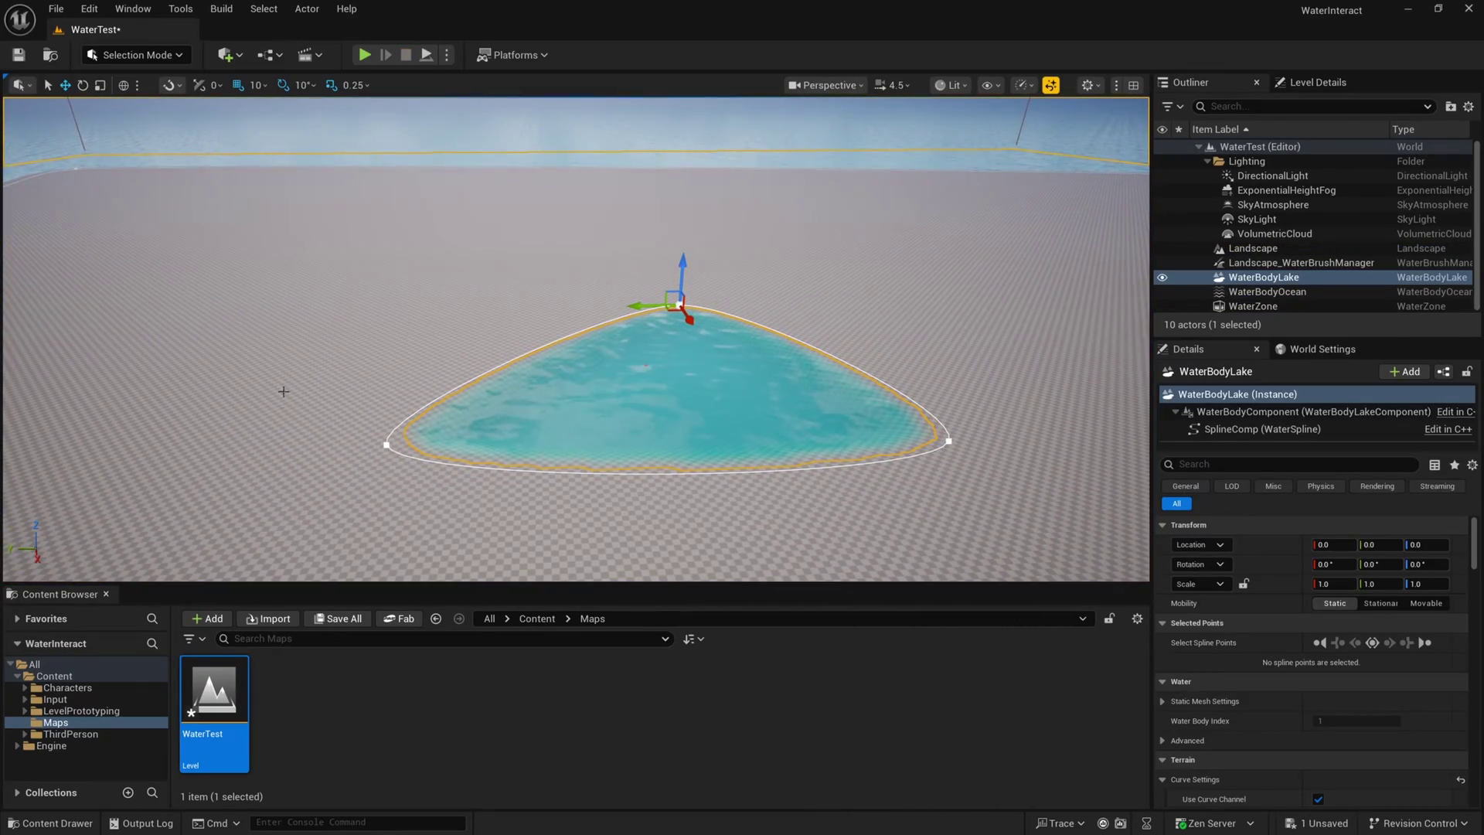
{"action": "left_click", "coordinate": [384, 446]}
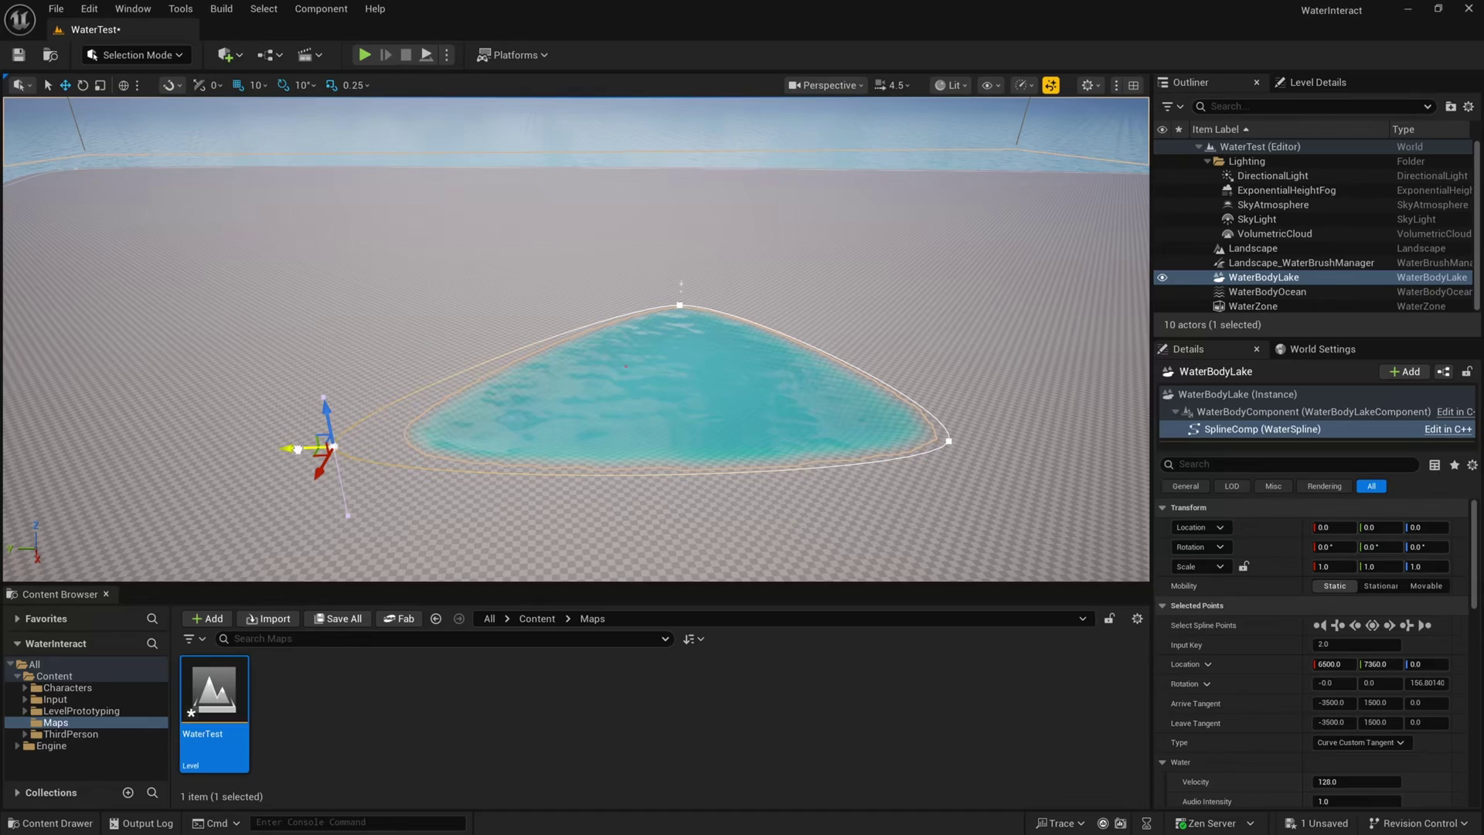
{"action": "left_click_drag", "start_coordinate": [298, 448], "coordinate": [314, 468]}
{"action": "left_click", "coordinate": [227, 55]}
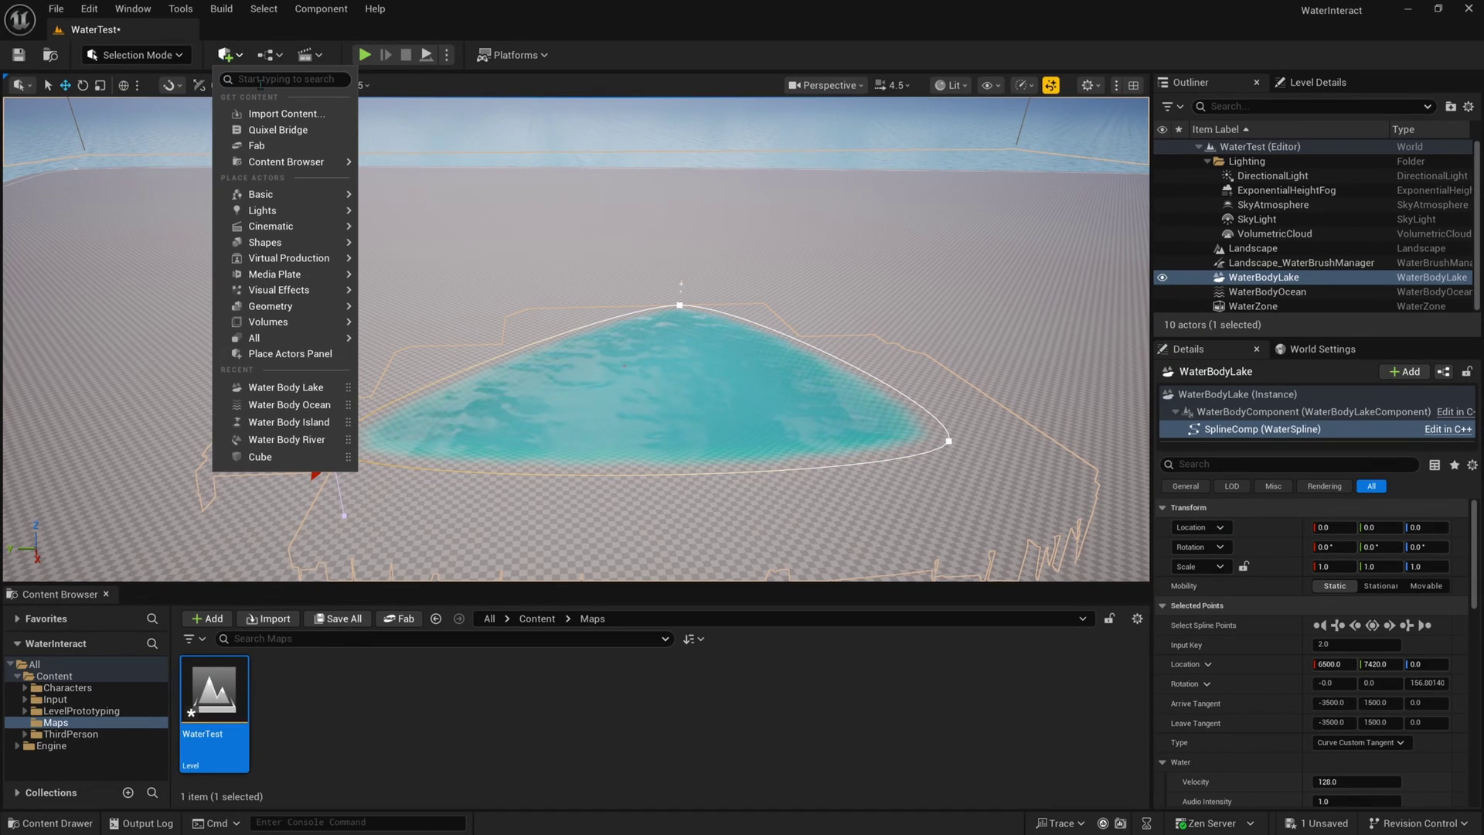
{"action": "type", "text": "water"}
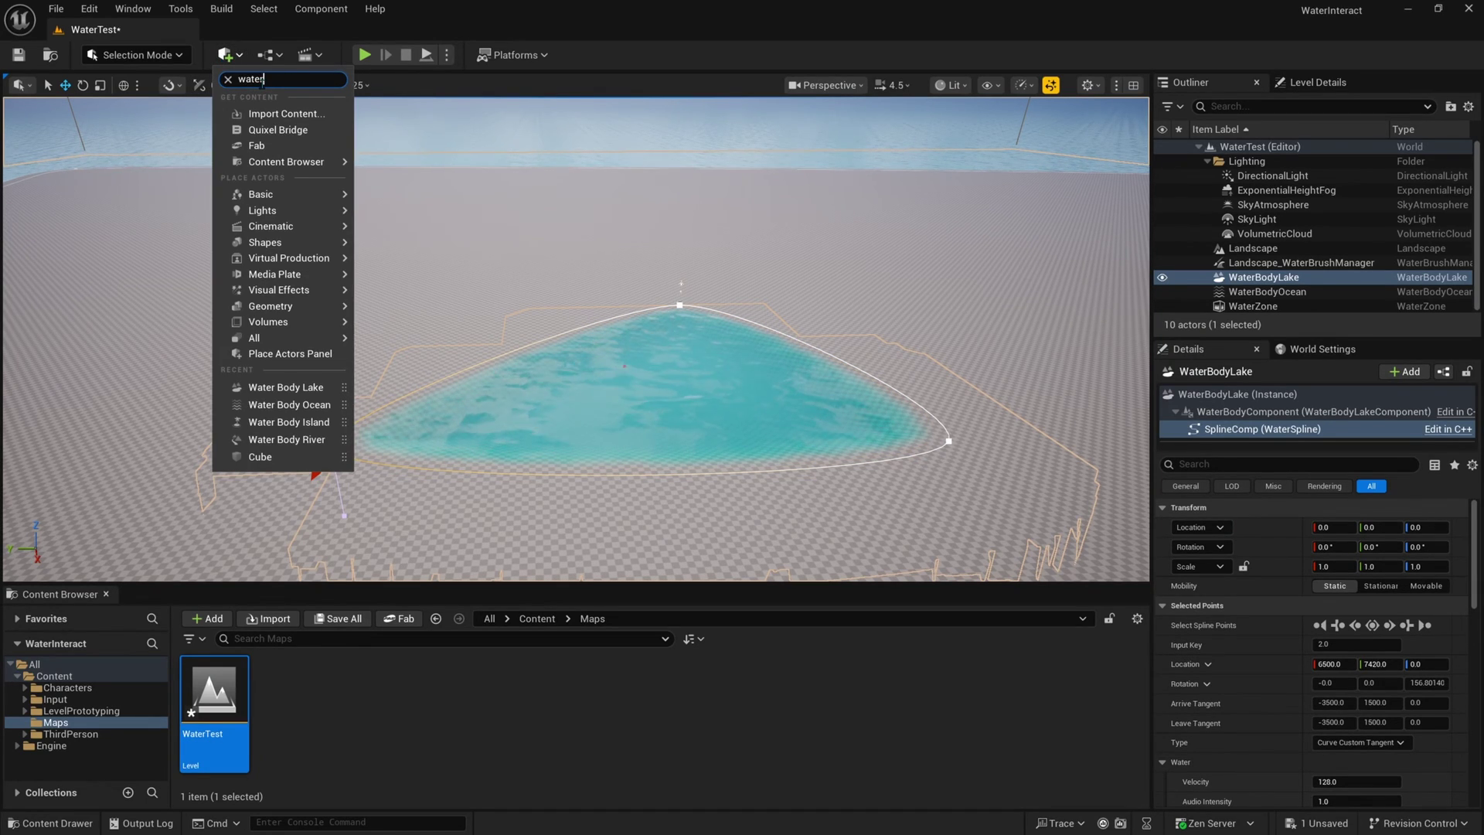
{"action": "left_click", "coordinate": [280, 111]}
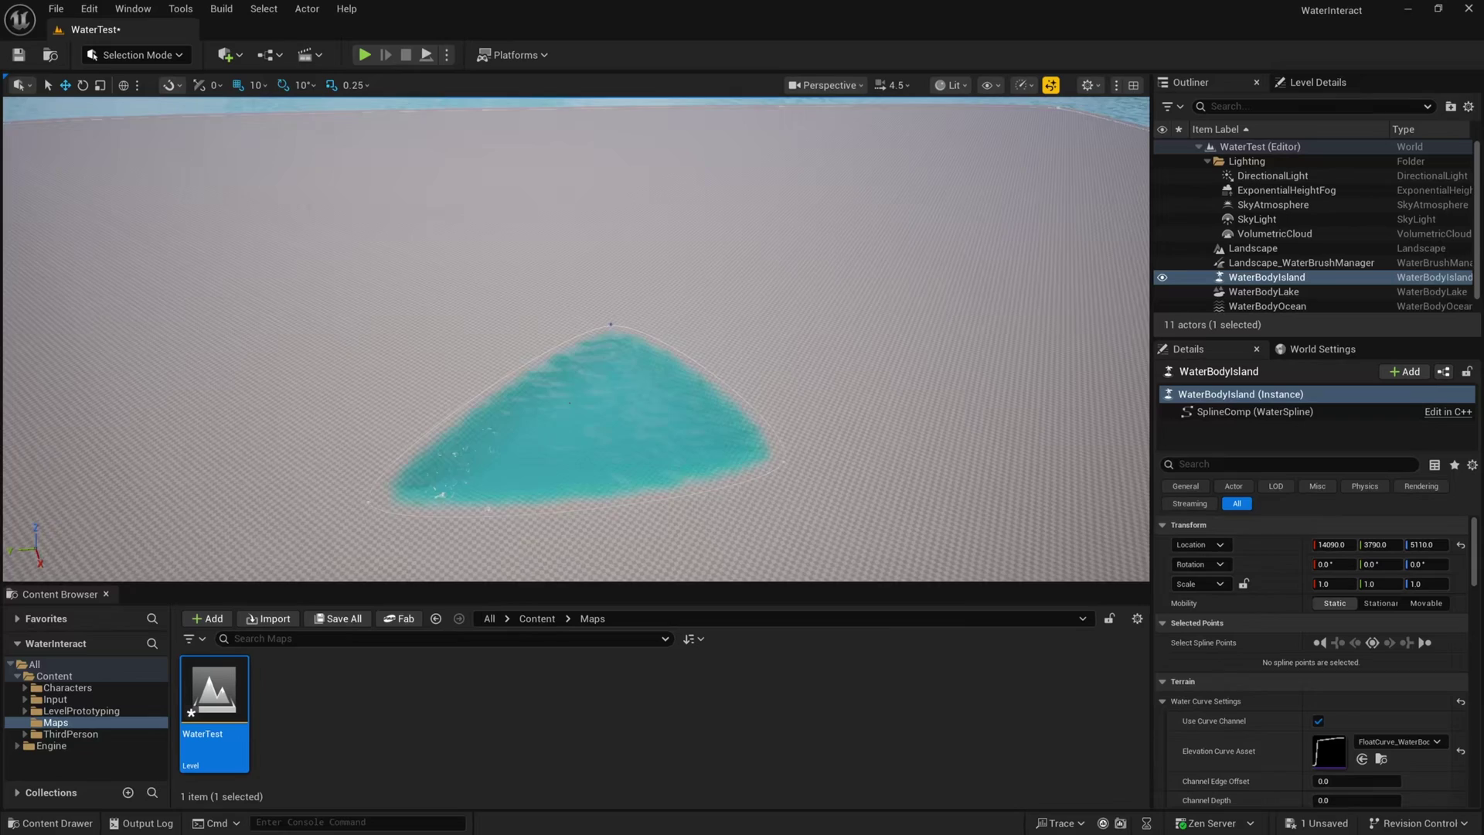
{"action": "key", "text": "s"}
{"action": "mouse_move", "coordinate": [523, 269]}
{"action": "right_mouse_down"}
{"action": "mouse_move", "coordinate": [522, 356]}
{"action": "mouse_move", "coordinate": [522, 269]}
{"action": "right_mouse_up"}
{"action": "key", "text": "Delete"}
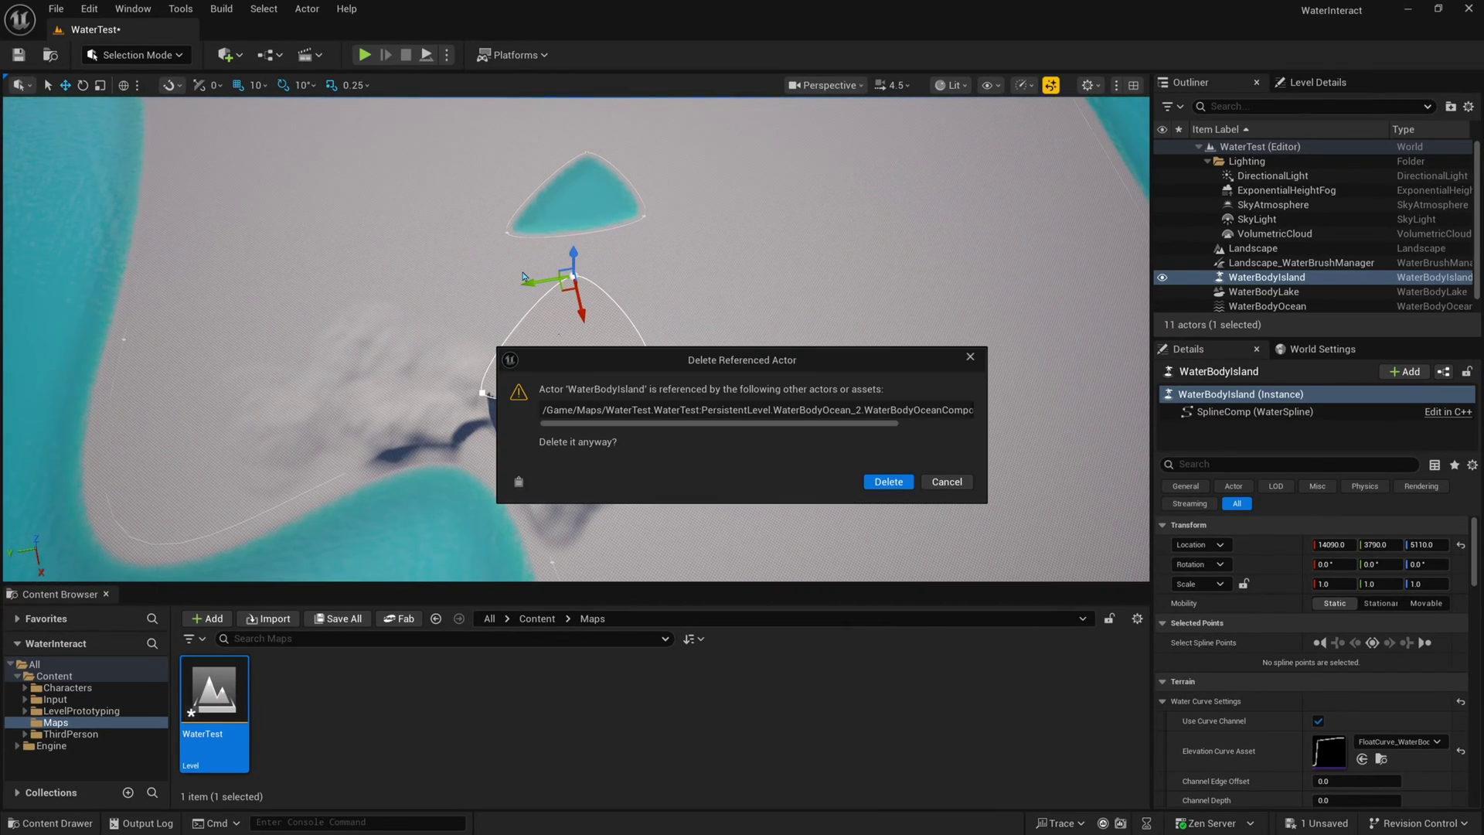
{"action": "left_click", "coordinate": [889, 481]}
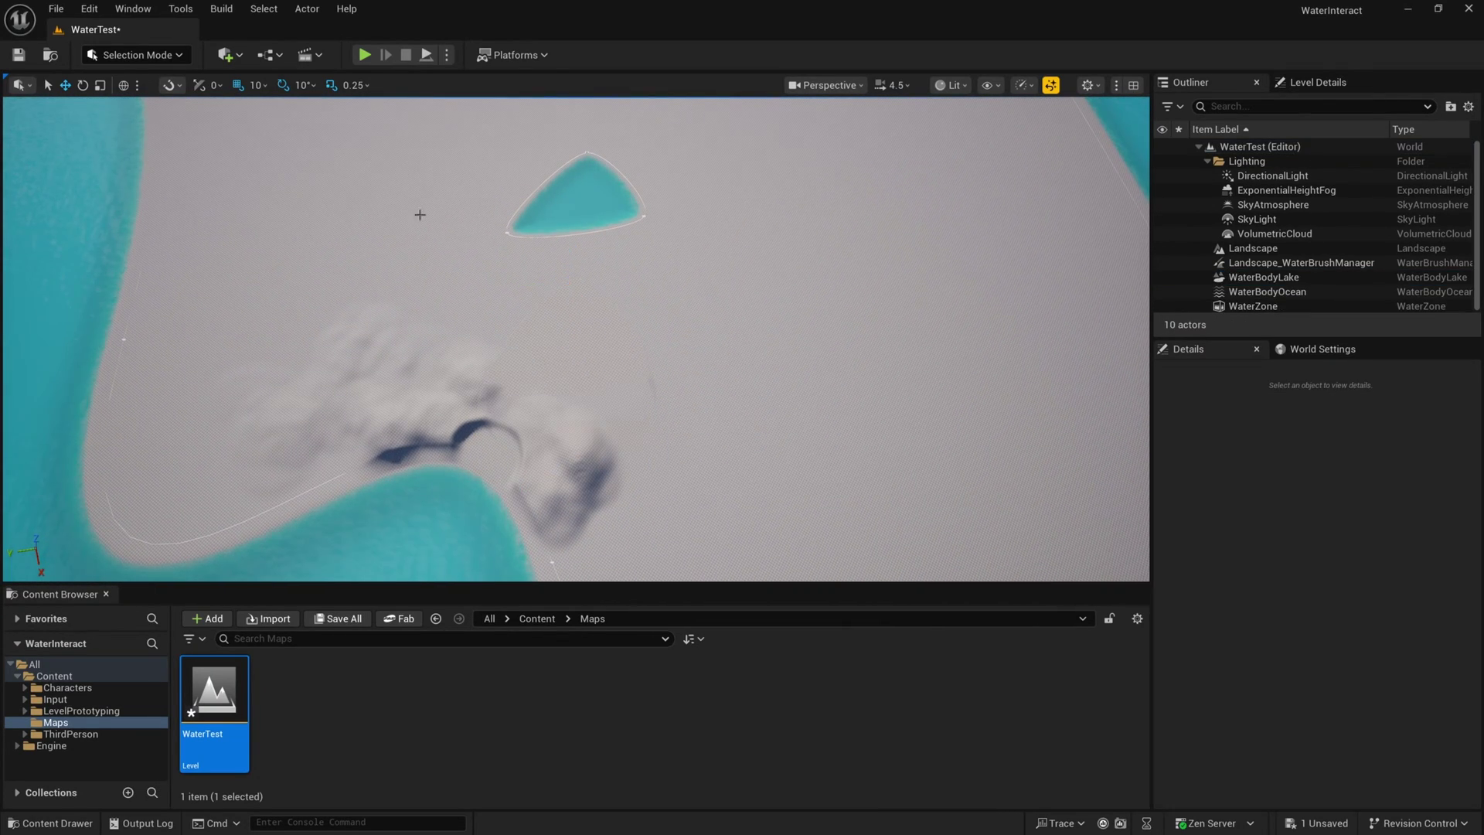
Step: Add a Water Body River to the level and reset its location to the origin
{"action": "left_click", "coordinate": [227, 56]}
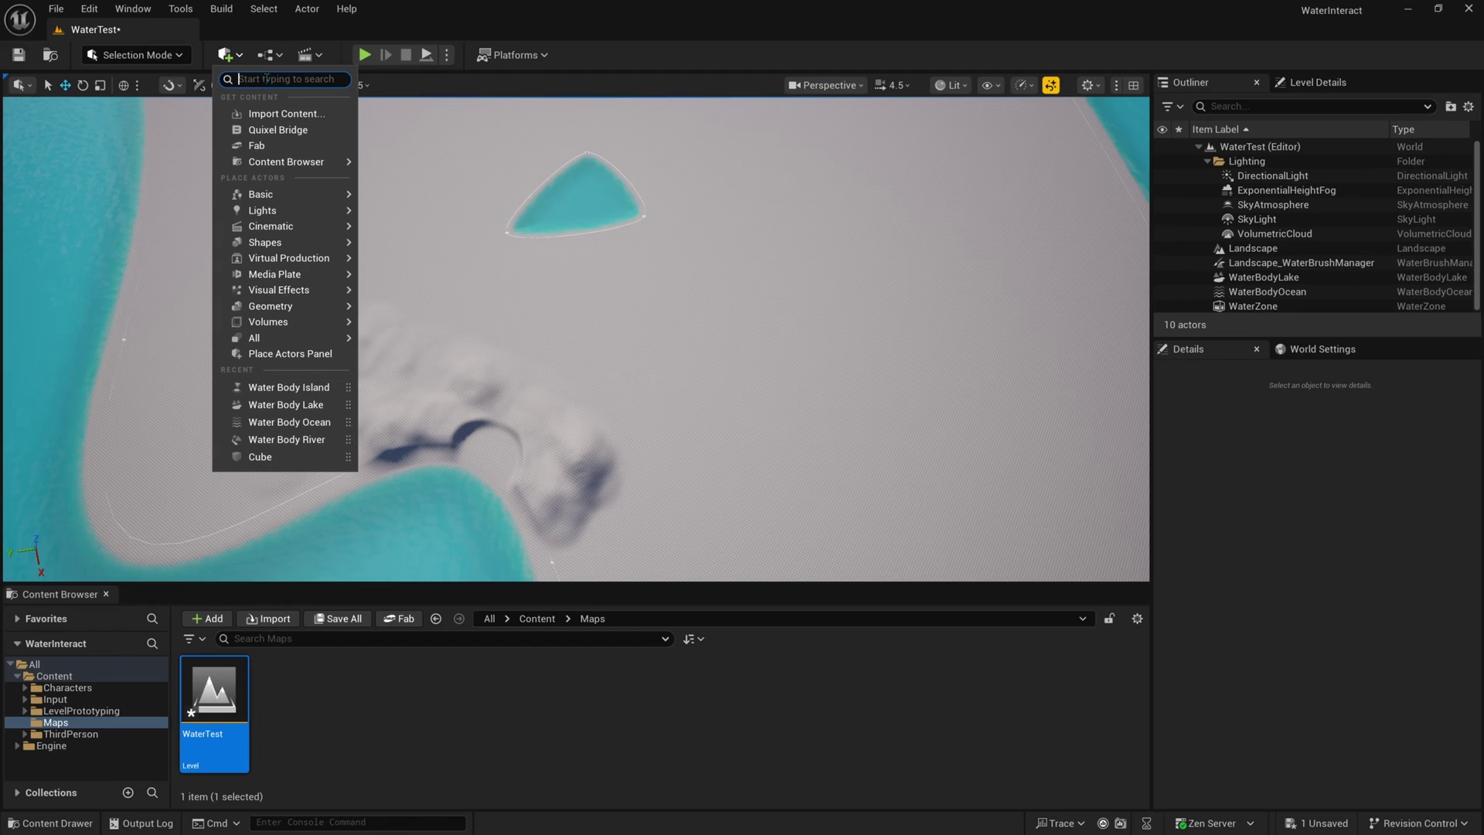
{"action": "type", "text": "water"}
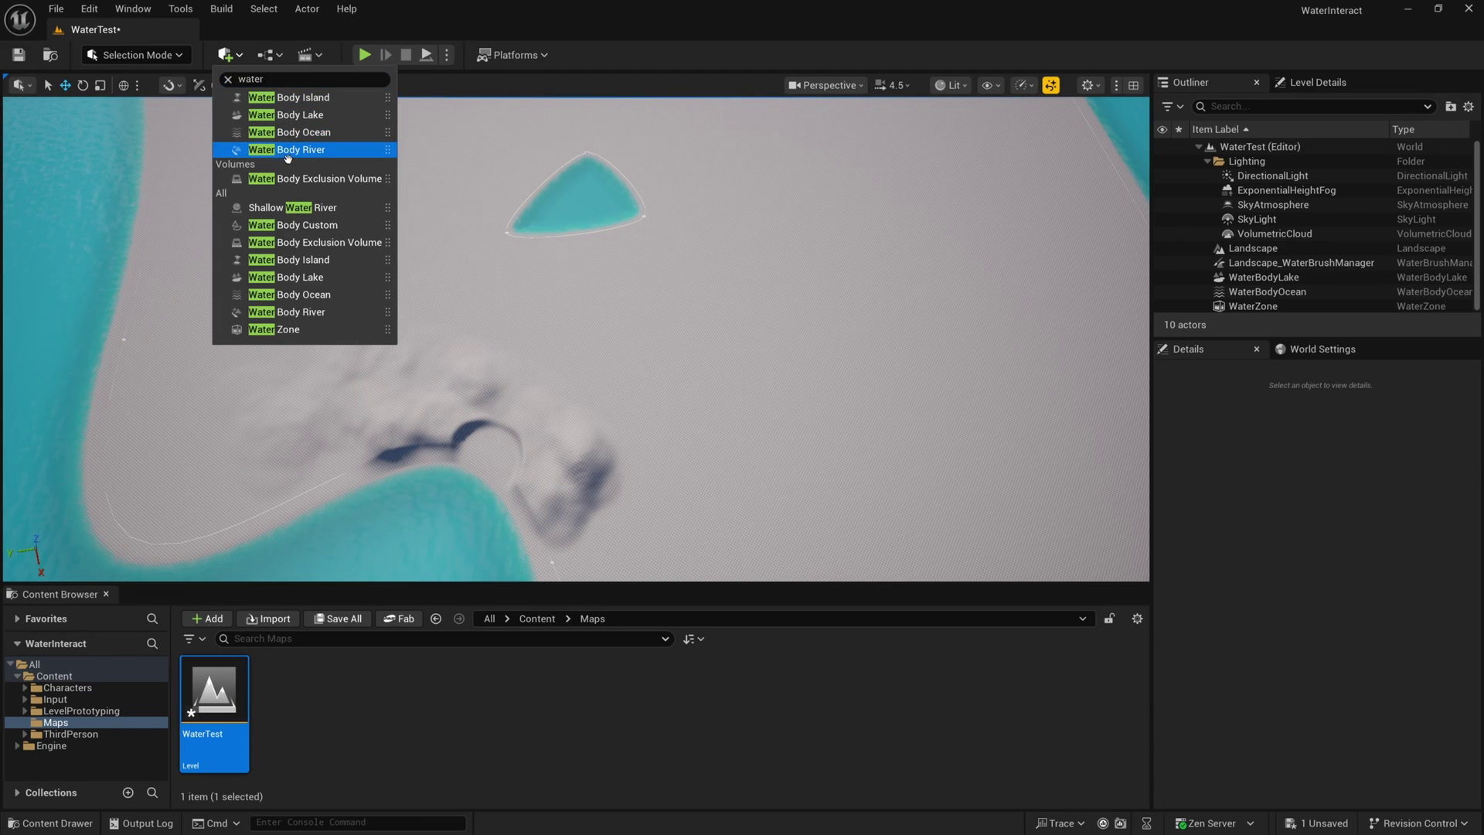
{"action": "left_click", "coordinate": [286, 151]}
{"action": "left_click", "coordinate": [1461, 545]}
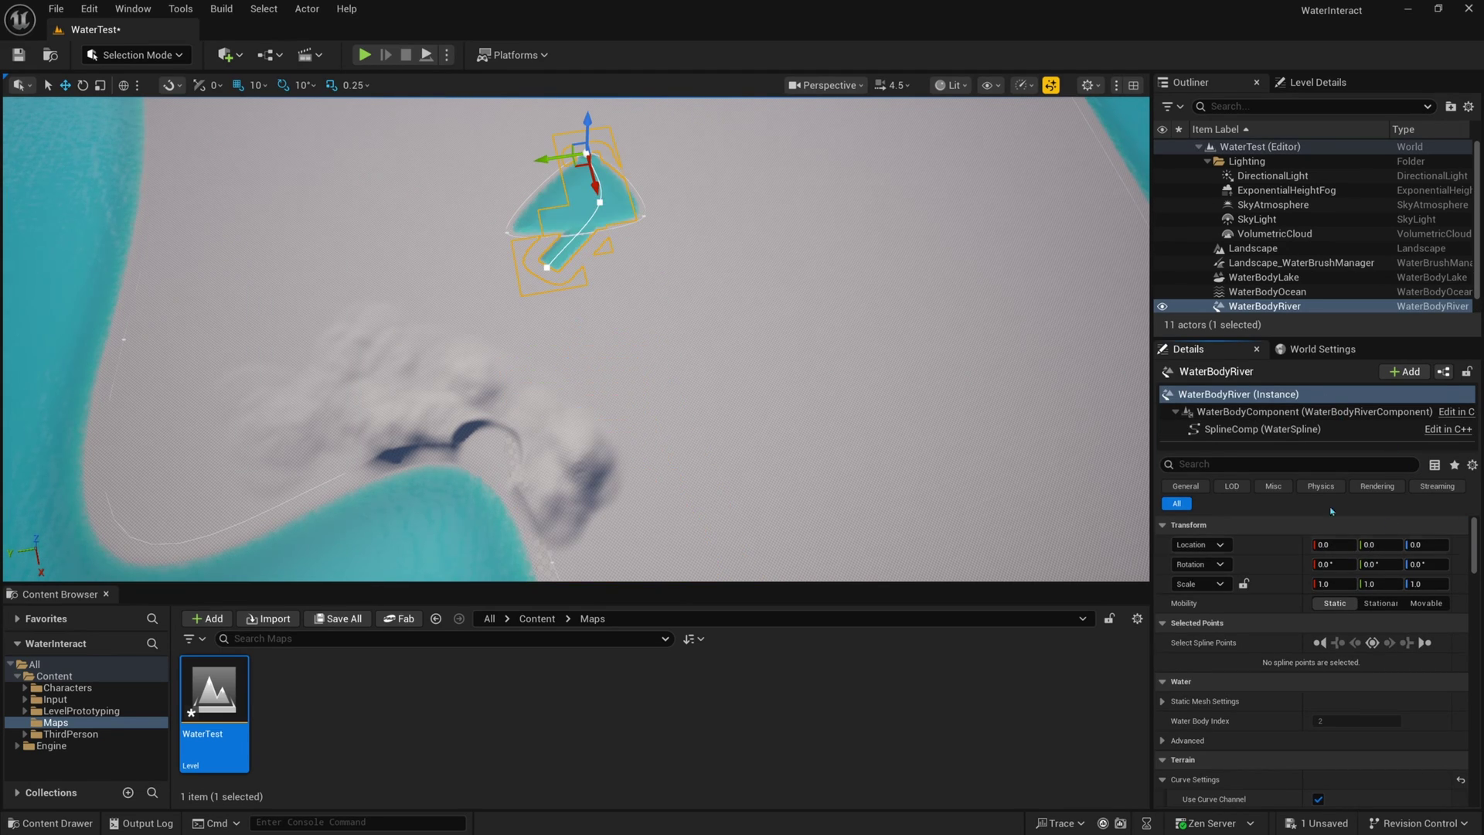
Step: Join the river's start to the lake by moving the river to about 5980, 5840, 0 and rotating it about 100° around Z
{"action": "right_click_drag", "start_coordinate": [850, 386], "coordinate": [824, 317]}
{"action": "left_click_drag", "start_coordinate": [597, 255], "coordinate": [521, 339]}
{"action": "key", "text": "e"}
{"action": "key", "text": "w"}
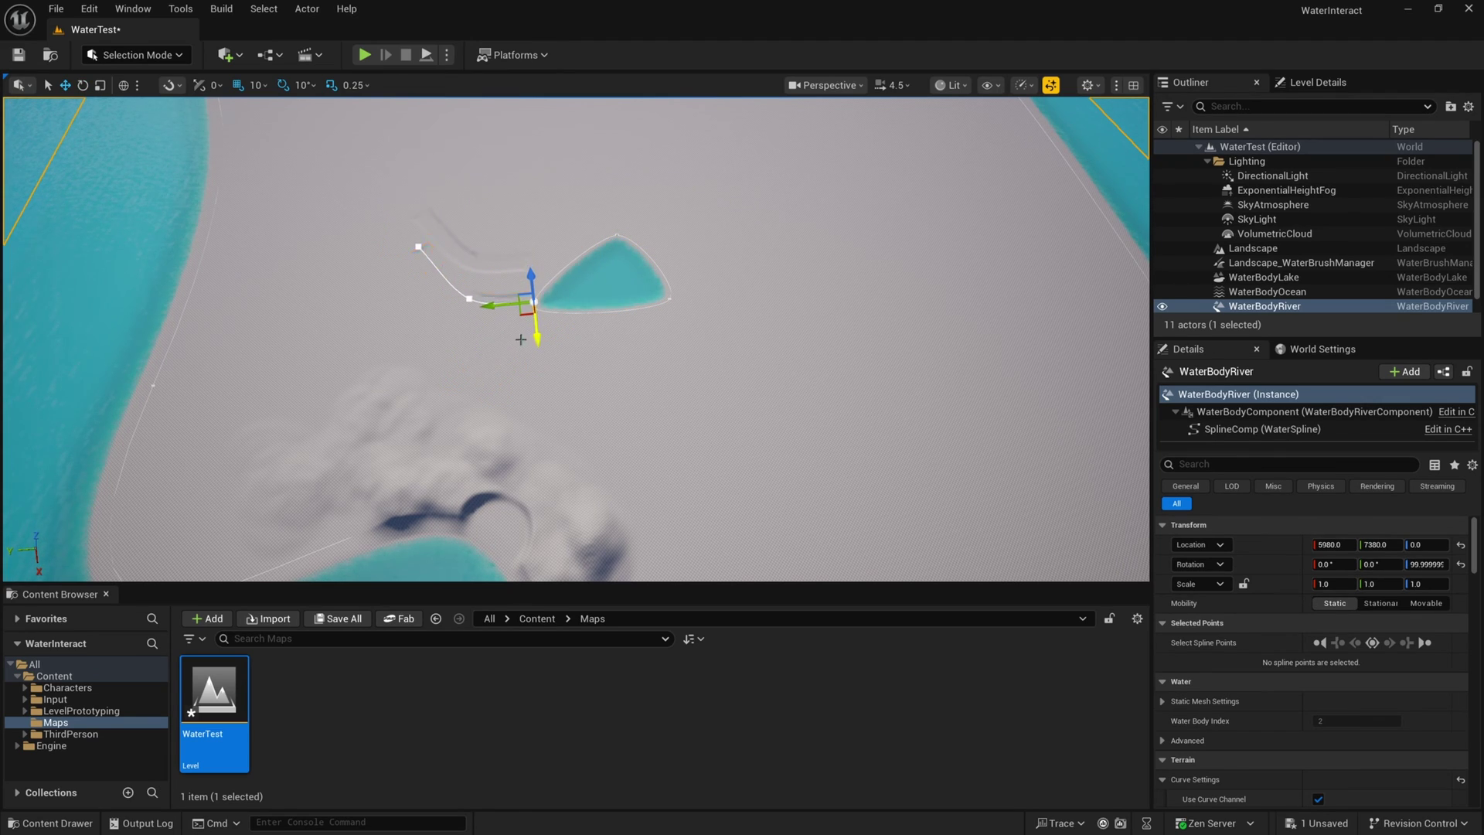
{"action": "right_click_drag", "start_coordinate": [498, 304], "coordinate": [489, 305]}
{"action": "left_click_drag", "start_coordinate": [464, 313], "coordinate": [482, 314]}
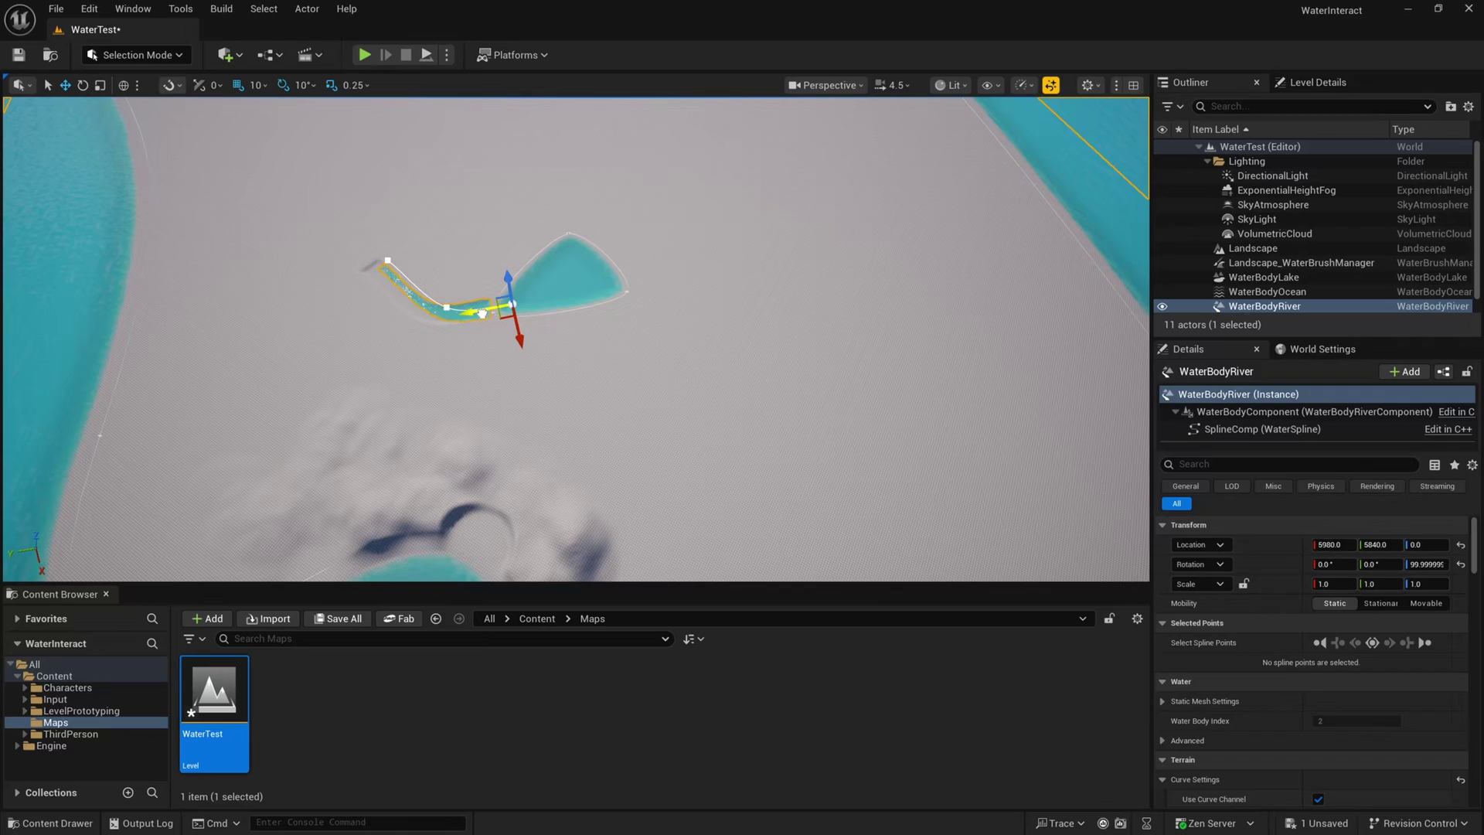
Step: Extend the river from its far end with a new spline point at about 18548, 3493, 0
{"action": "right_click_drag", "start_coordinate": [412, 282], "coordinate": [325, 275]}
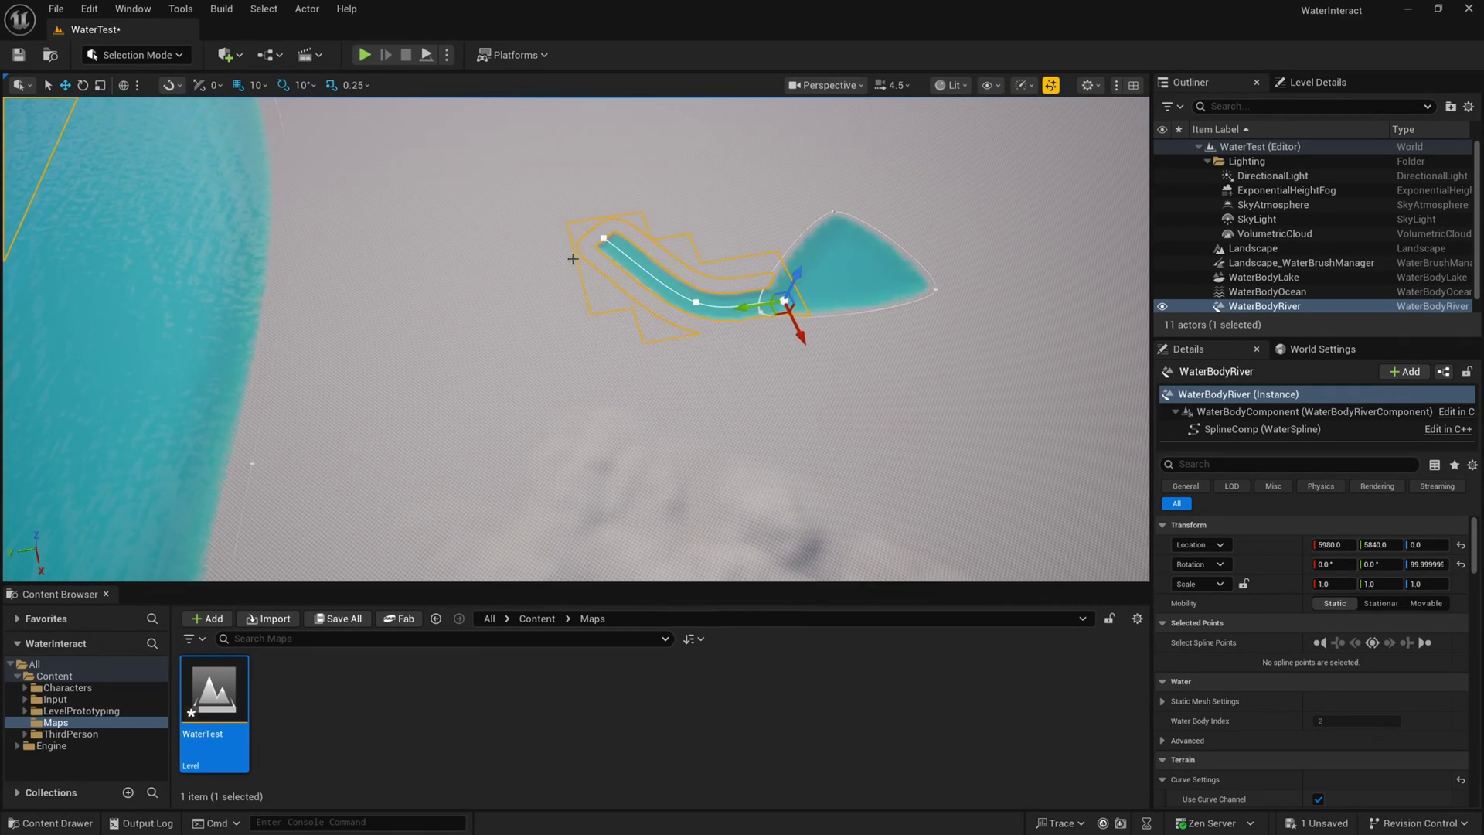
{"action": "left_click", "coordinate": [610, 240]}
{"action": "scroll", "coordinate": [593, 263], "scroll_direction": "up", "scroll_amount": 4}
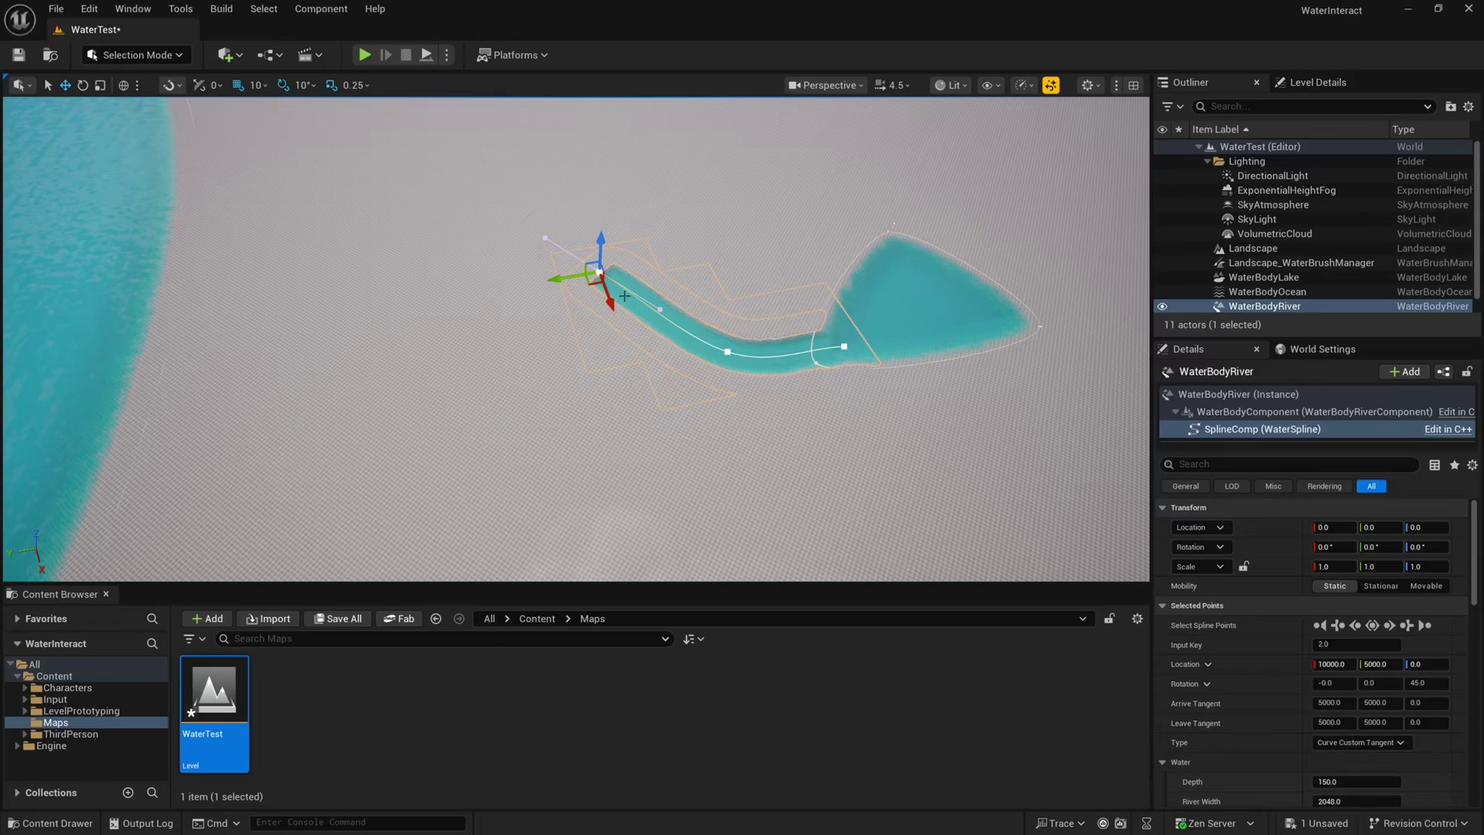
{"action": "left_click_drag", "start_coordinate": [566, 280], "coordinate": [546, 280], "text": "alt"}
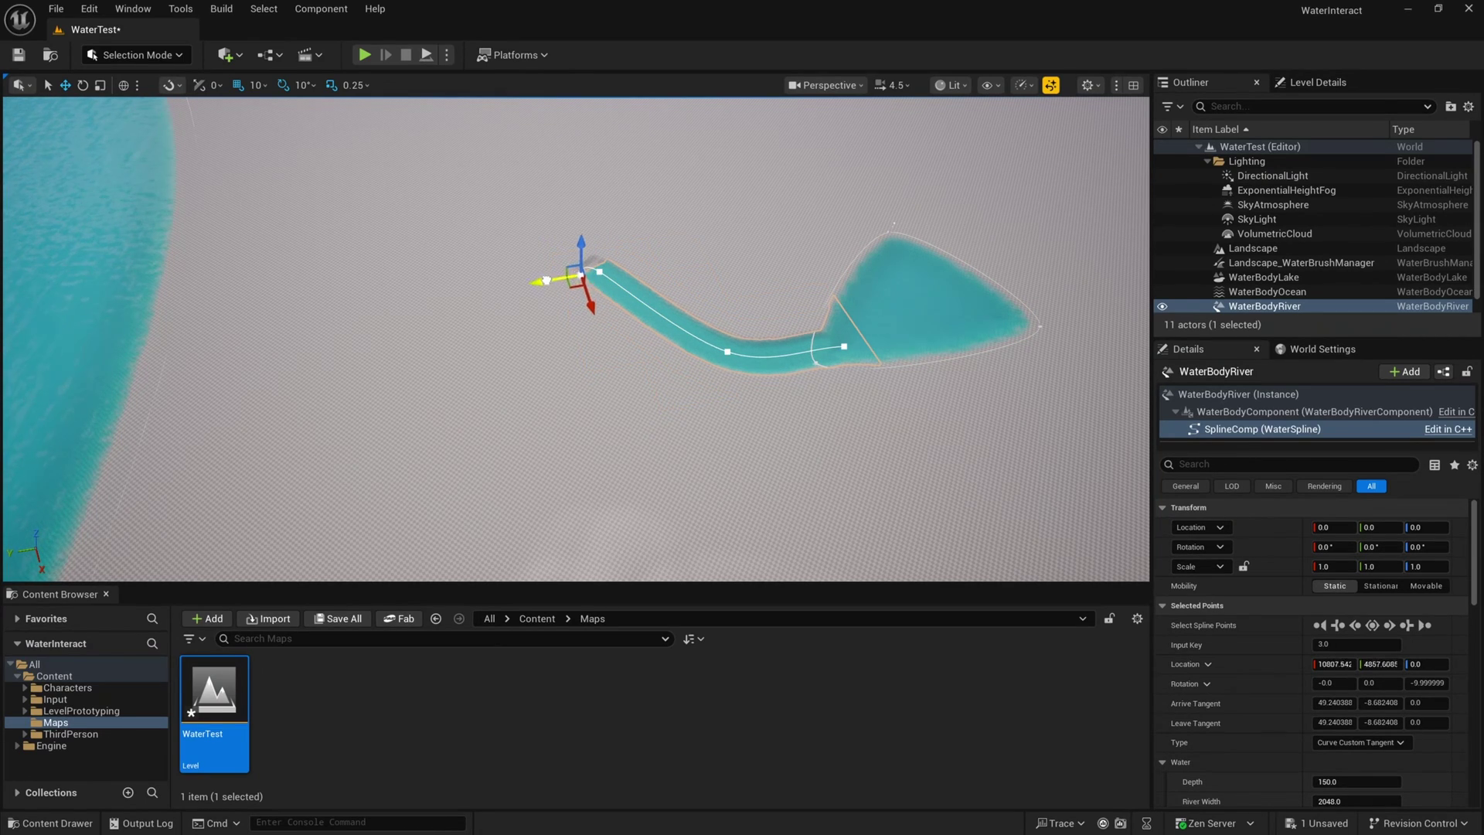
{"action": "left_click_drag", "start_coordinate": [377, 293], "coordinate": [380, 327], "text": "alt"}
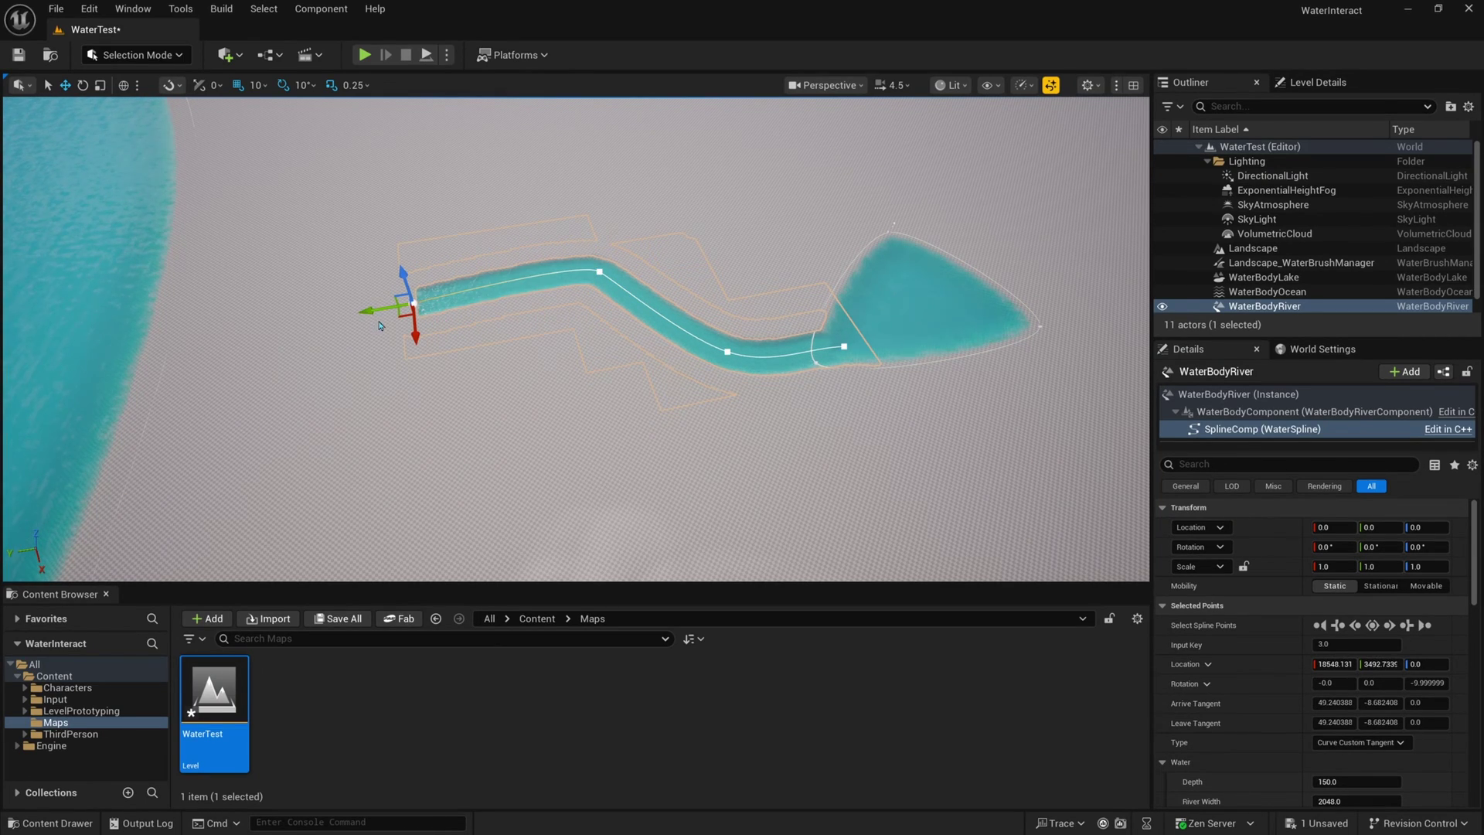
Step: Try raising the river's end spline point to a height of about 2940, and undo the move
{"action": "left_click_drag", "start_coordinate": [392, 258], "coordinate": [392, 258]}
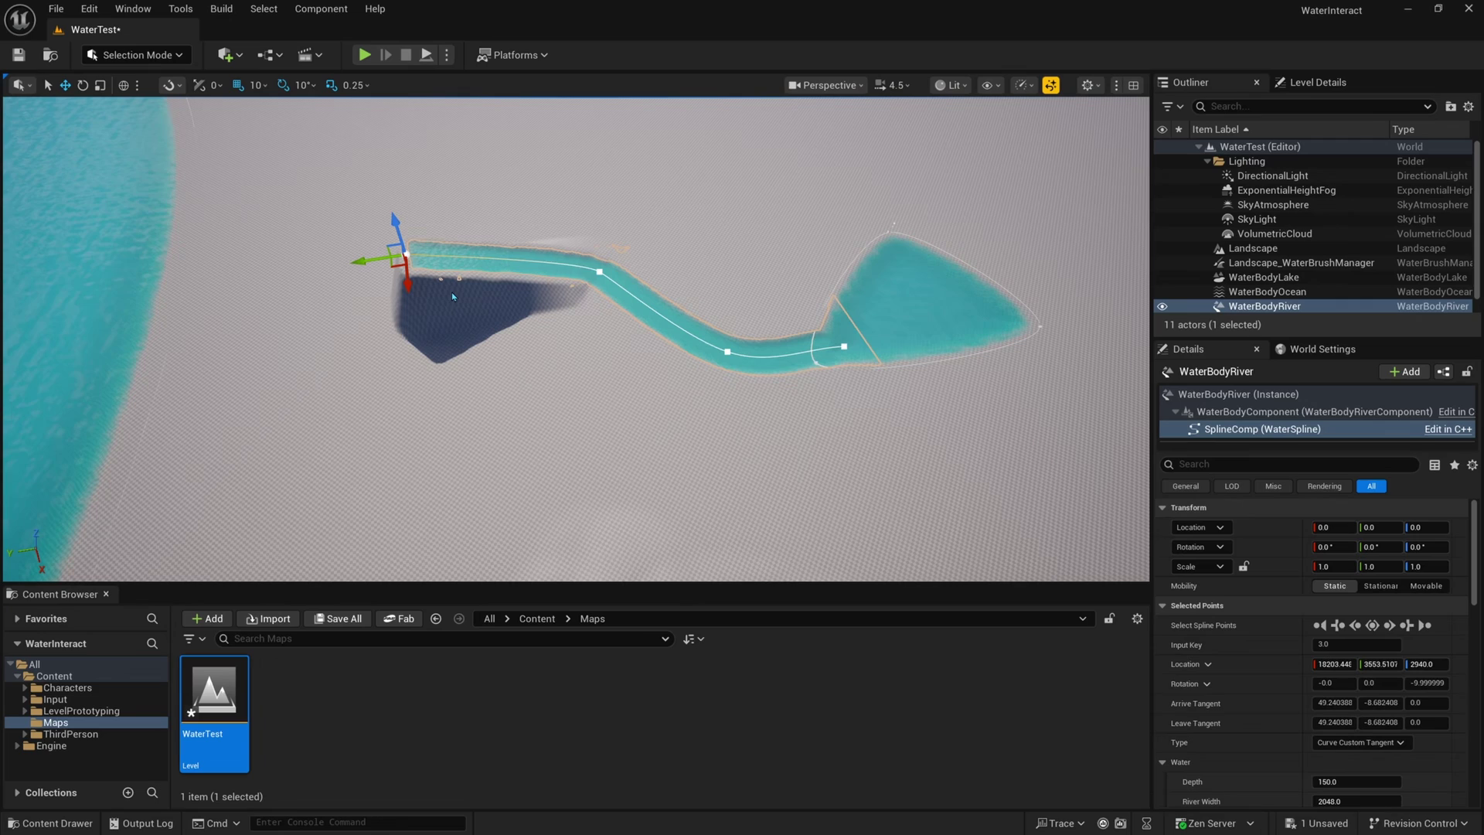
{"action": "key", "text": "ctrl+z"}
{"action": "key", "text": "ctrl+z"}
Step: Extend the river with two more spline points until it reaches the ocean, and clear the selection
{"action": "right_click_drag", "start_coordinate": [453, 297], "coordinate": [491, 324]}
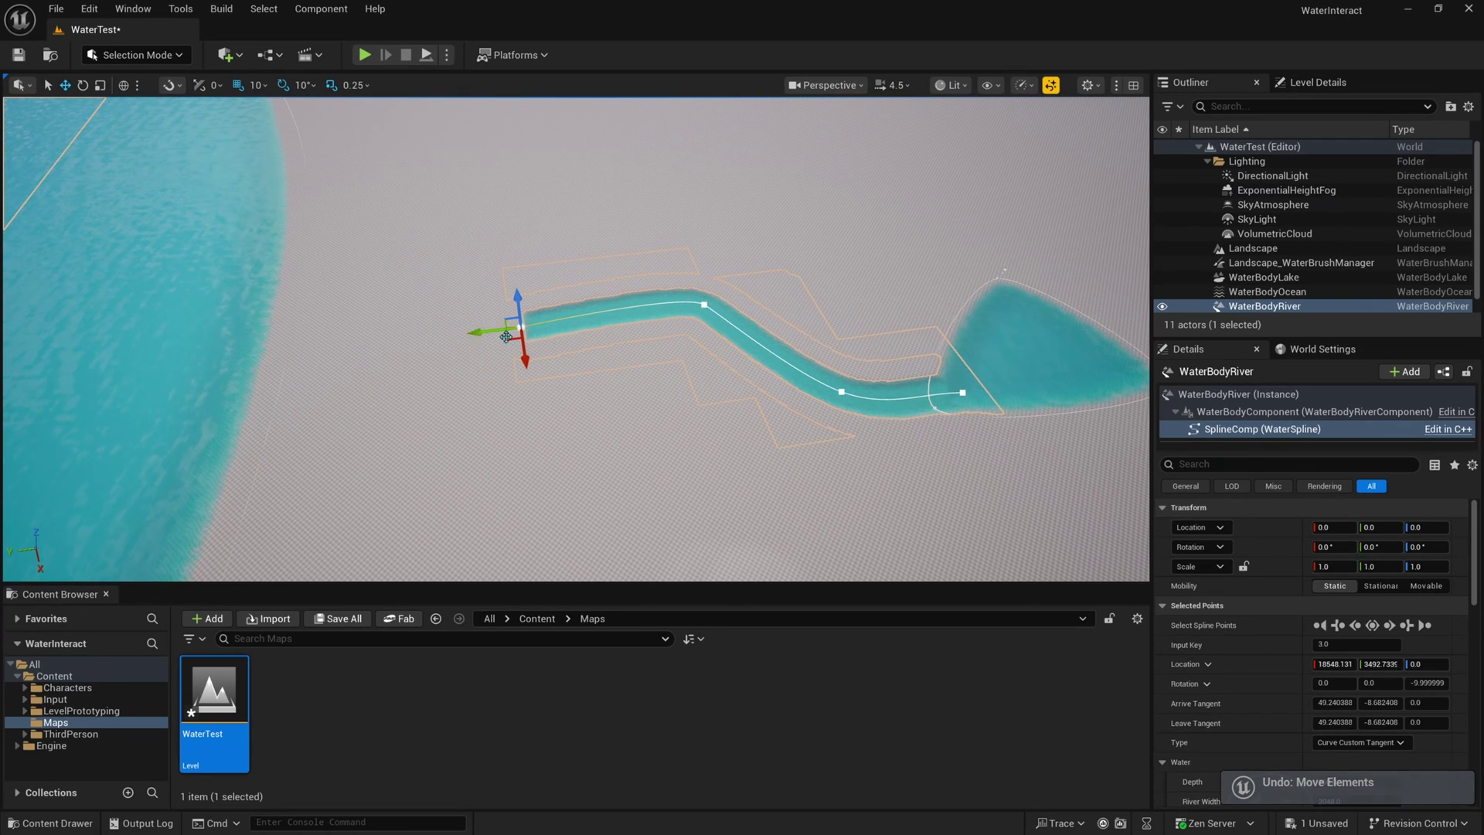
{"action": "left_click_drag", "start_coordinate": [522, 357], "coordinate": [467, 216], "text": "alt"}
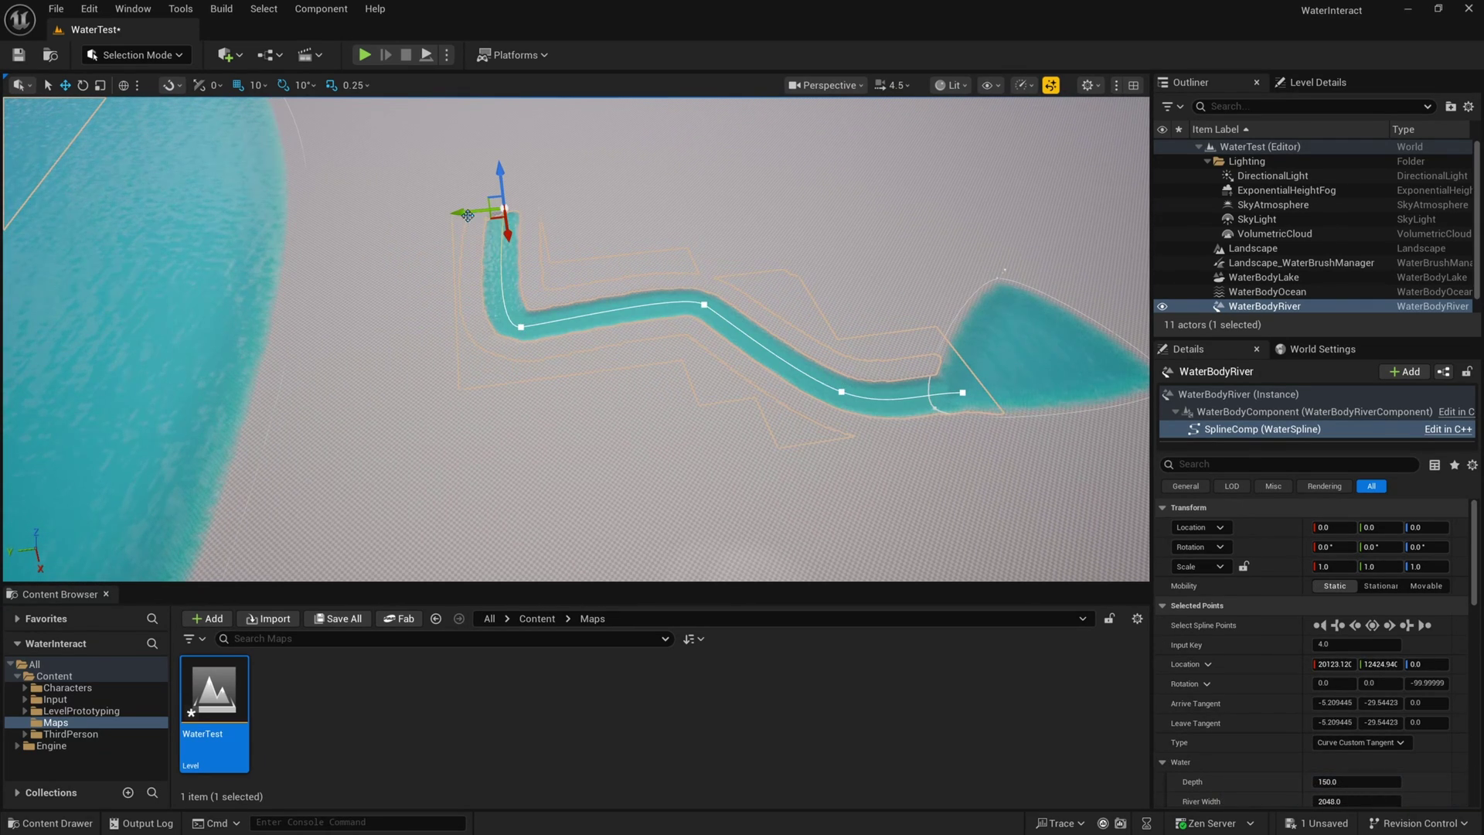
{"action": "left_click_drag", "start_coordinate": [342, 229], "coordinate": [250, 231], "text": "alt"}
{"action": "key", "text": "Escape"}
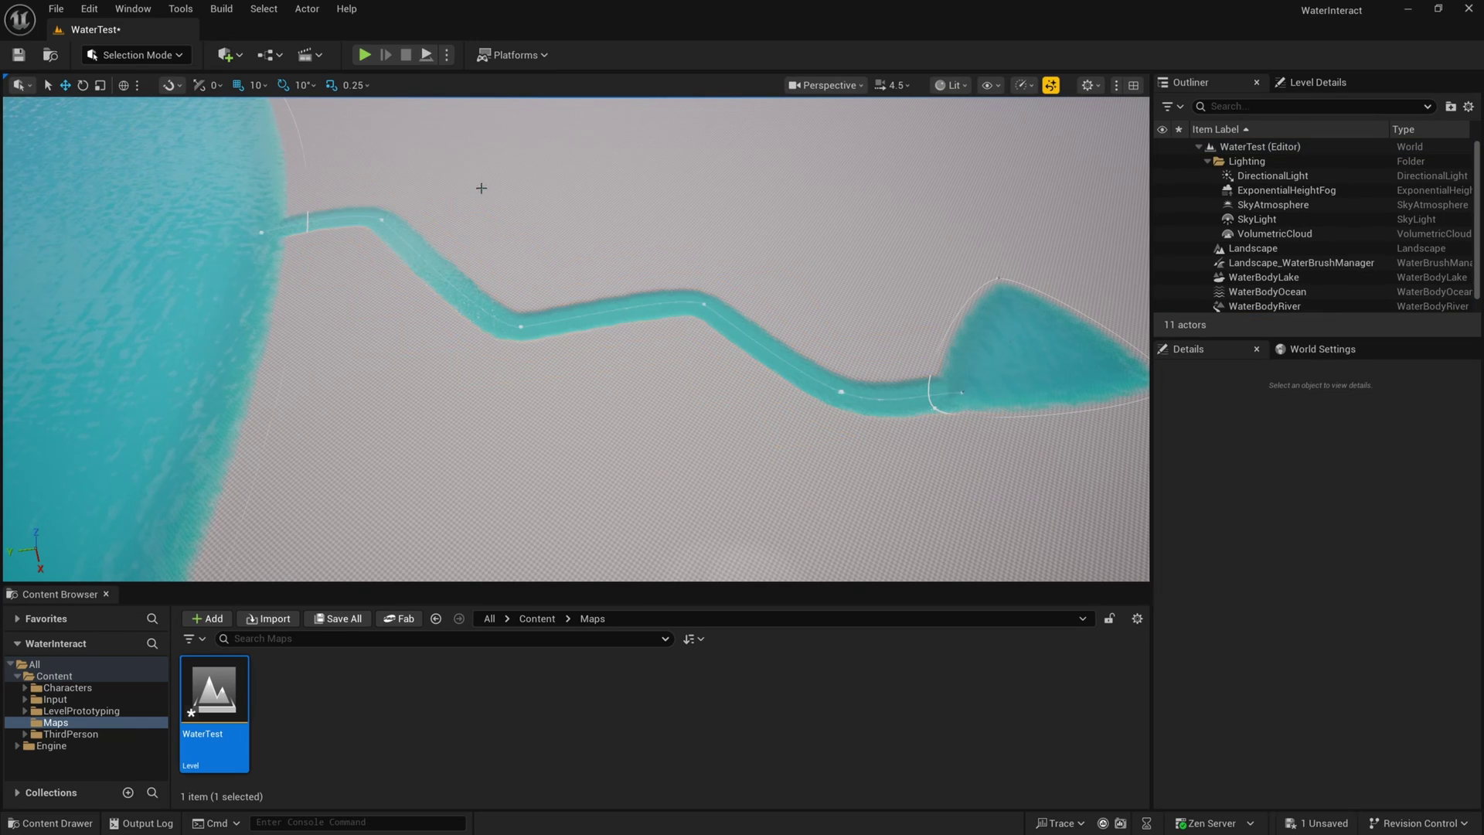
Step: Smooth the river's bends by adjusting its spline point tangents, with about 8546, 3241, 0 at the point located at 10000, 5000, 0
{"action": "mouse_move", "coordinate": [480, 189]}
{"action": "right_mouse_down"}
{"action": "mouse_move", "coordinate": [502, 232]}
{"action": "mouse_move", "coordinate": [476, 181]}
{"action": "right_mouse_up"}
{"action": "right_click_drag", "start_coordinate": [507, 240], "coordinate": [430, 254]}
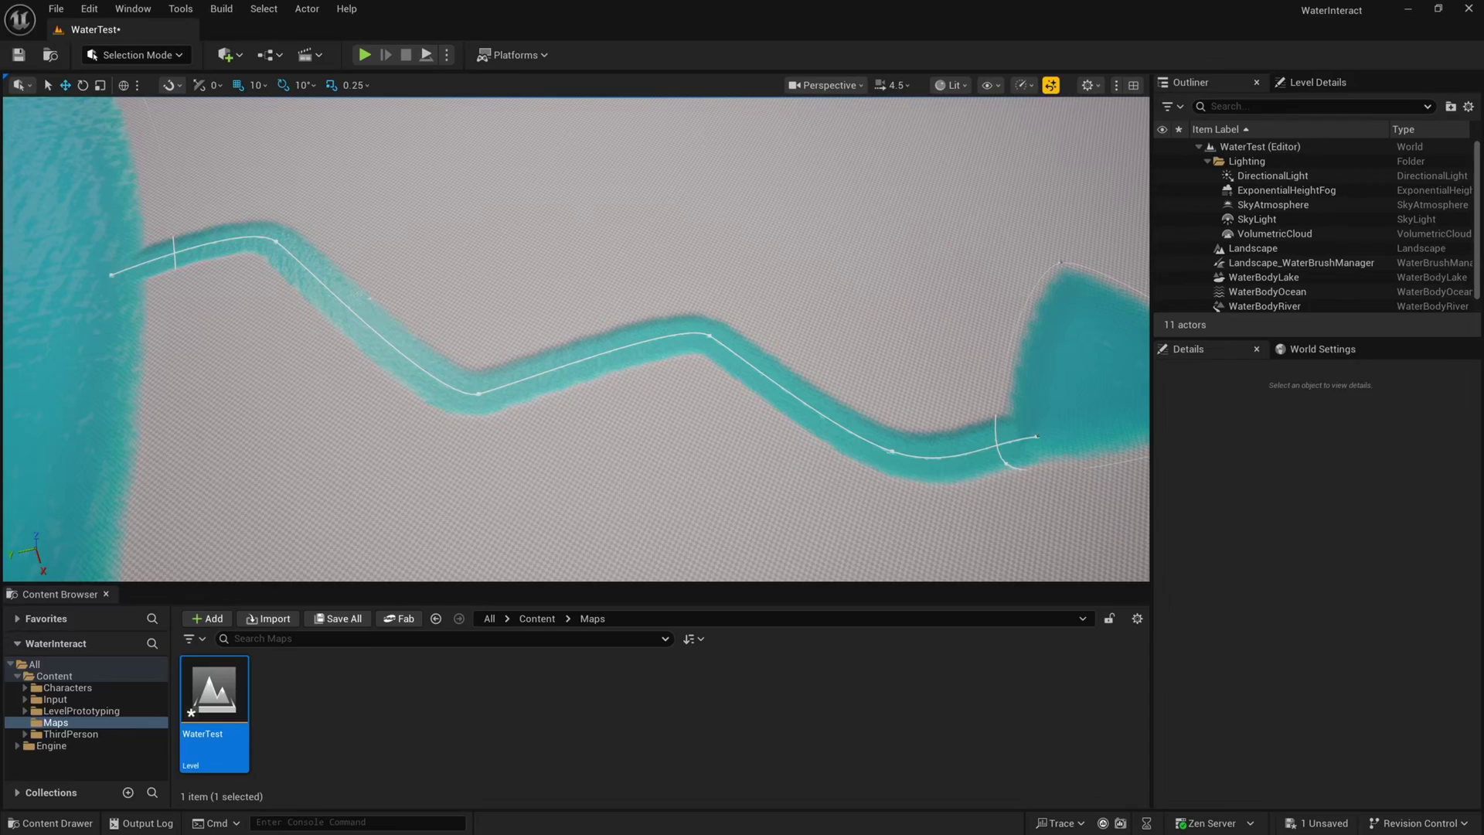
{"action": "left_click", "coordinate": [480, 393]}
{"action": "left_click", "coordinate": [480, 392]}
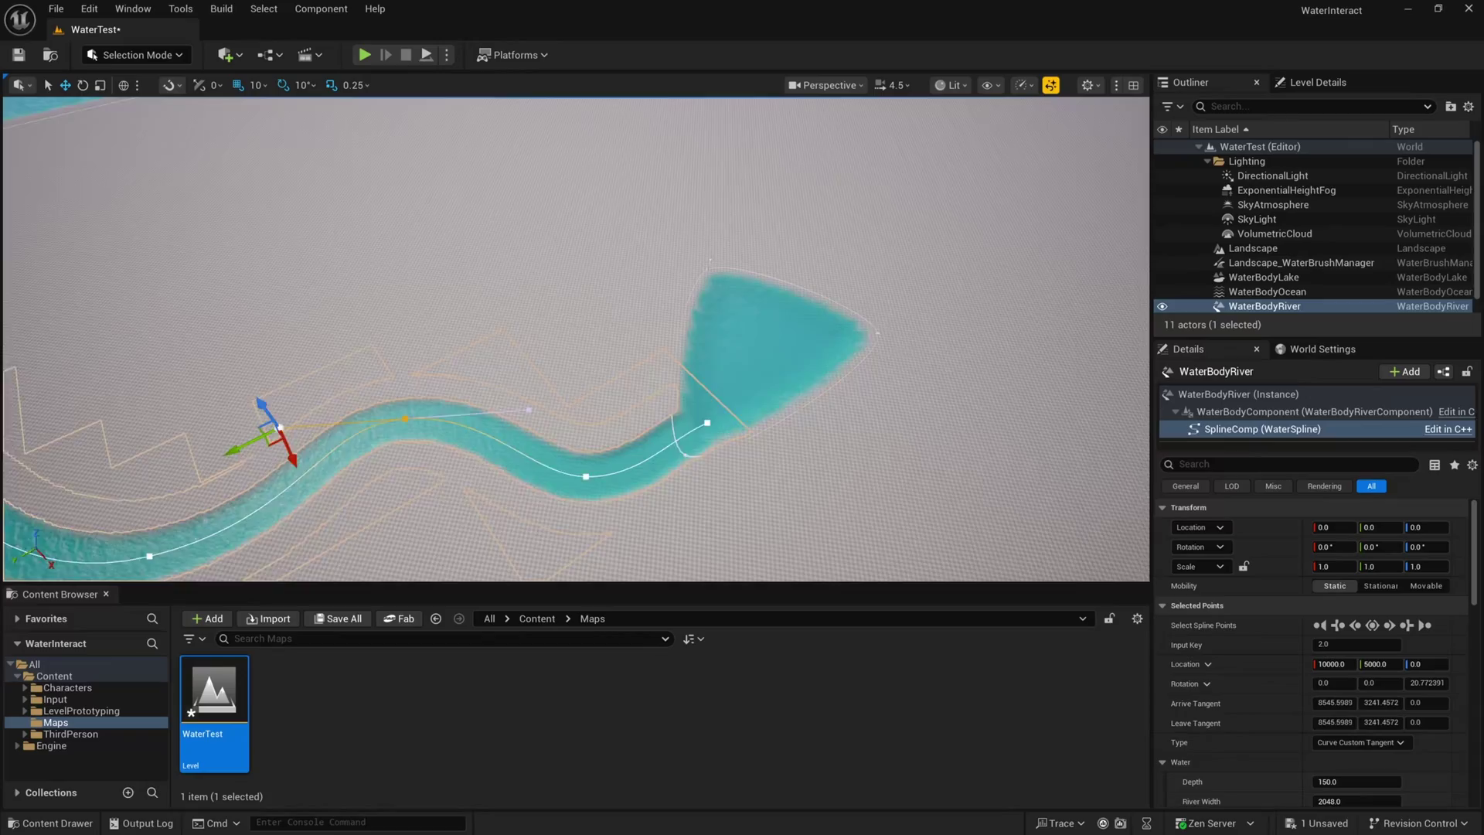
Step: Play-test the river where it meets the ocean, running the character through the shallows and along the bank, and end the session
{"action": "right_click_drag", "start_coordinate": [576, 338], "coordinate": [518, 379]}
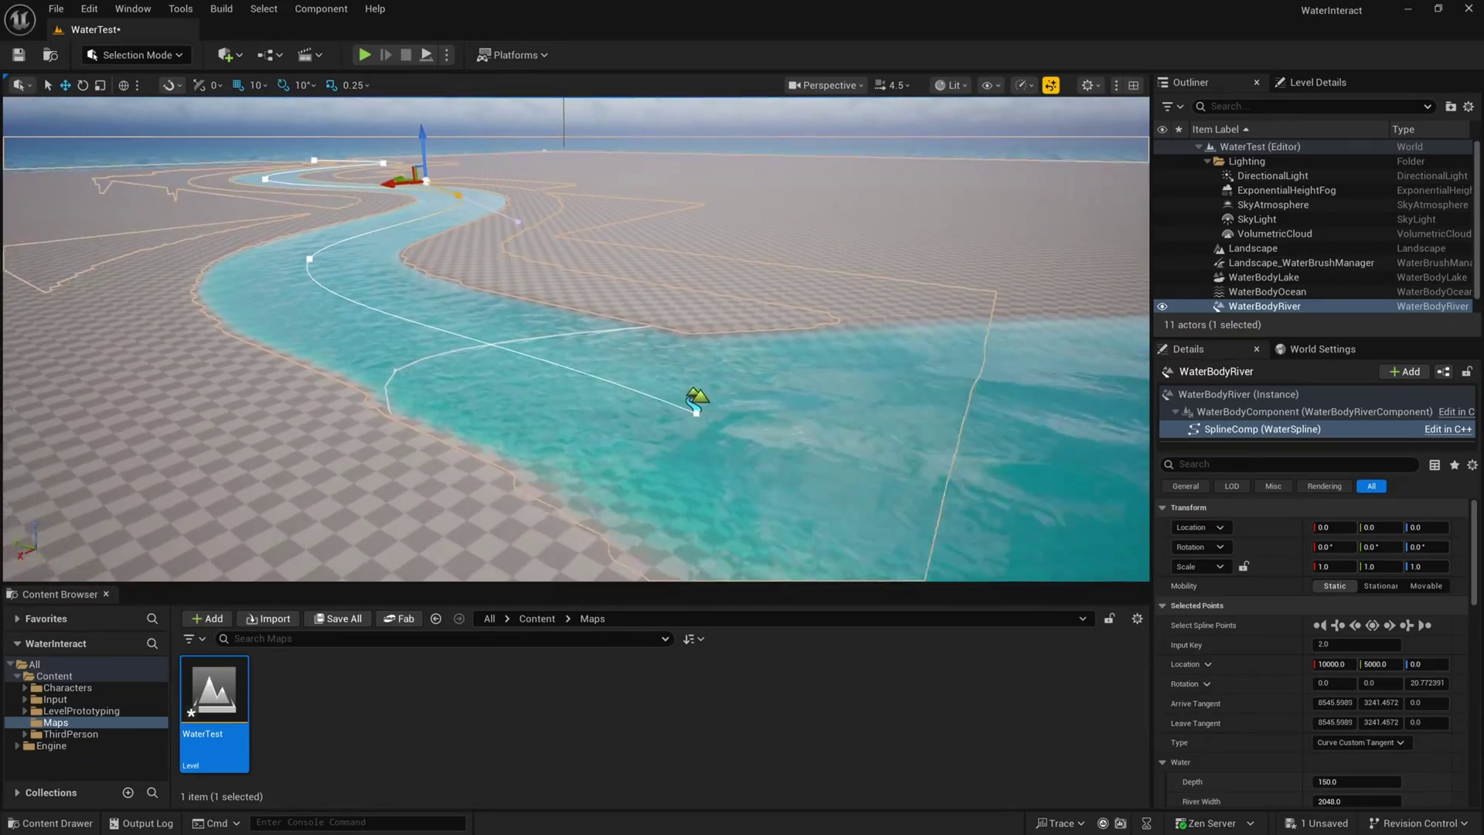
{"action": "right_click_drag", "start_coordinate": [506, 176], "coordinate": [506, 175]}
{"action": "key", "text": "w"}
{"action": "left_click", "coordinate": [372, 58]}
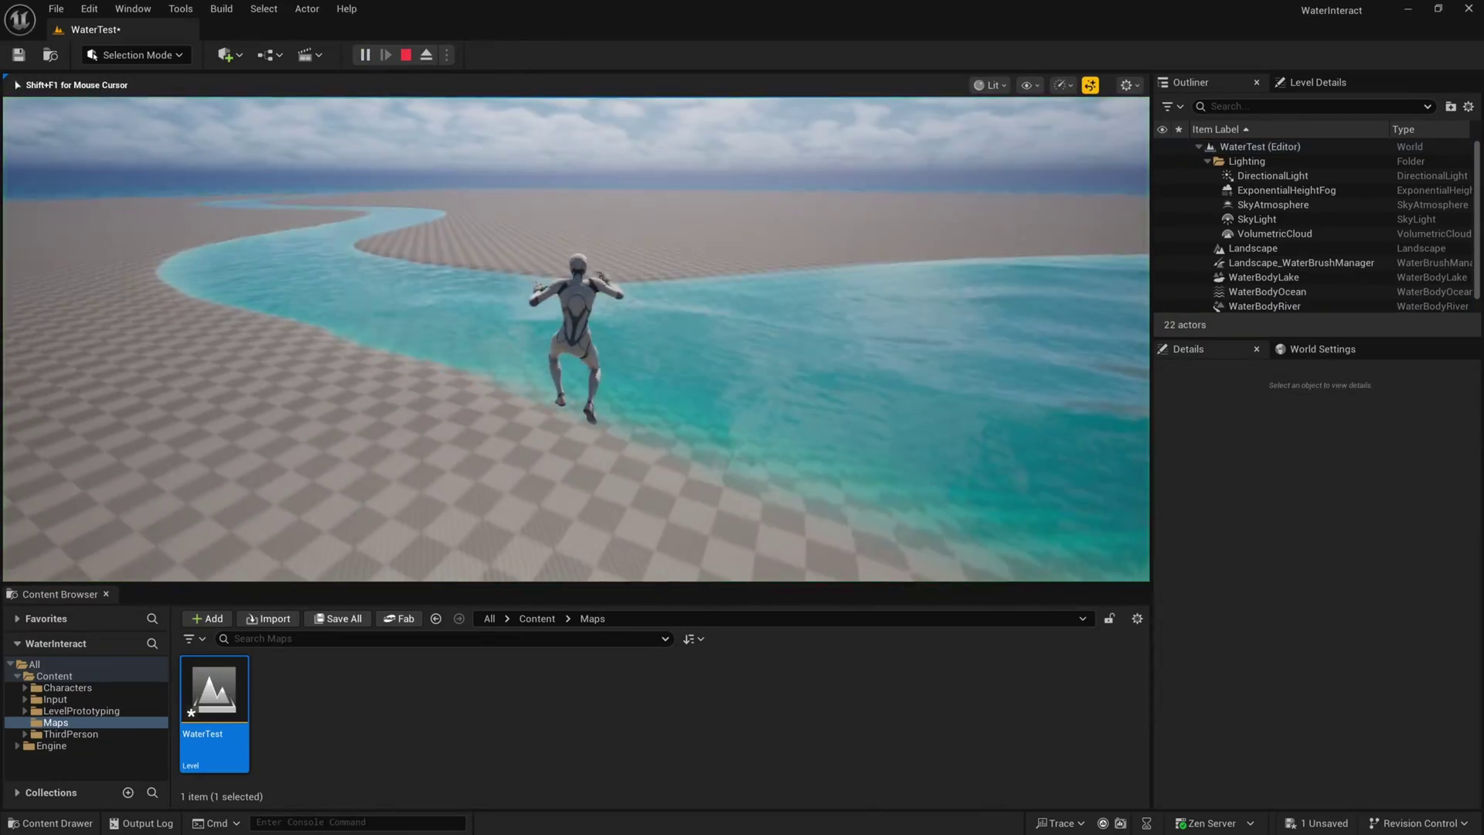
{"action": "key", "text": "w"}
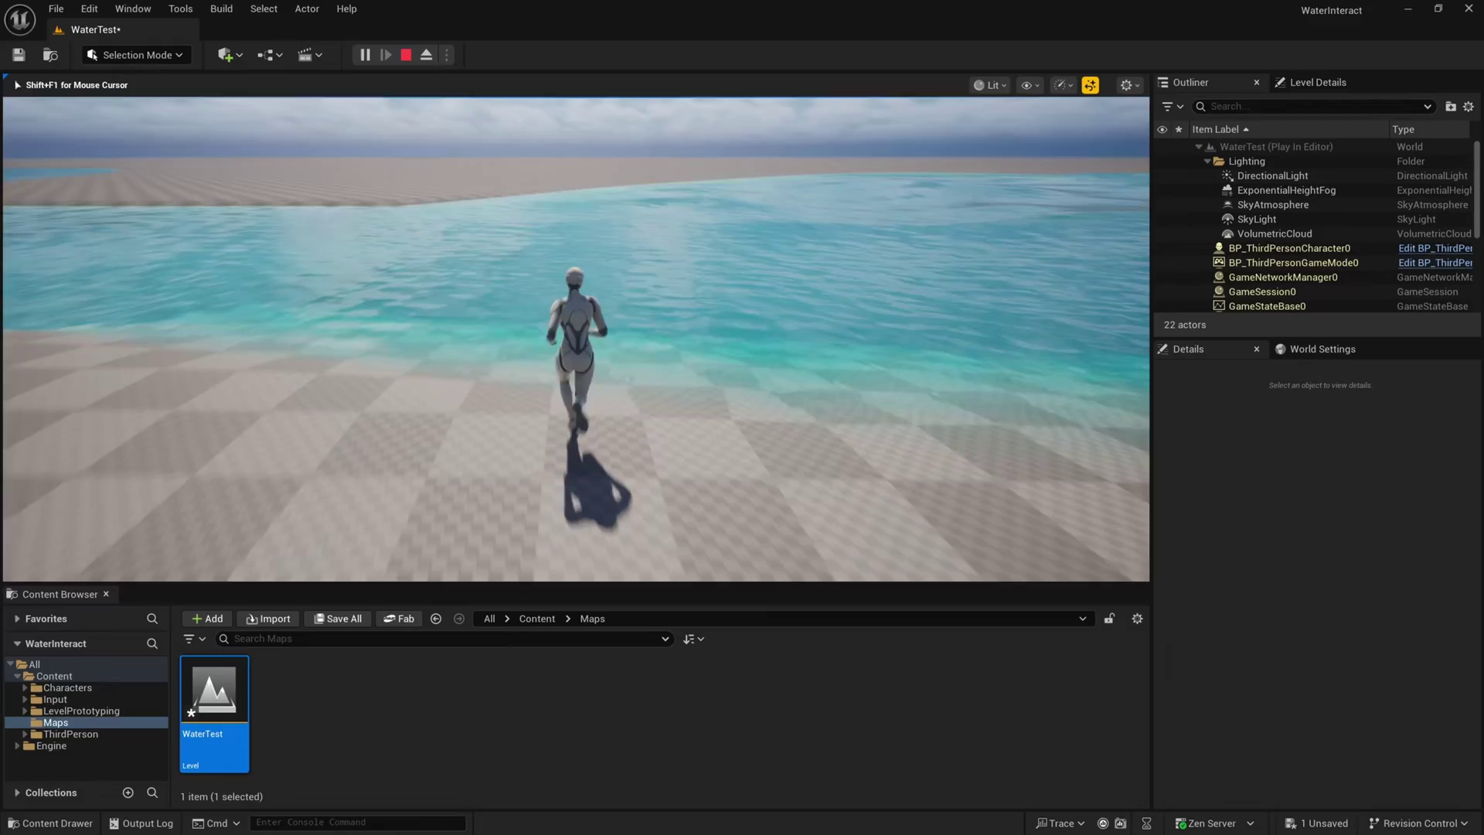
{"action": "key", "text": "w"}
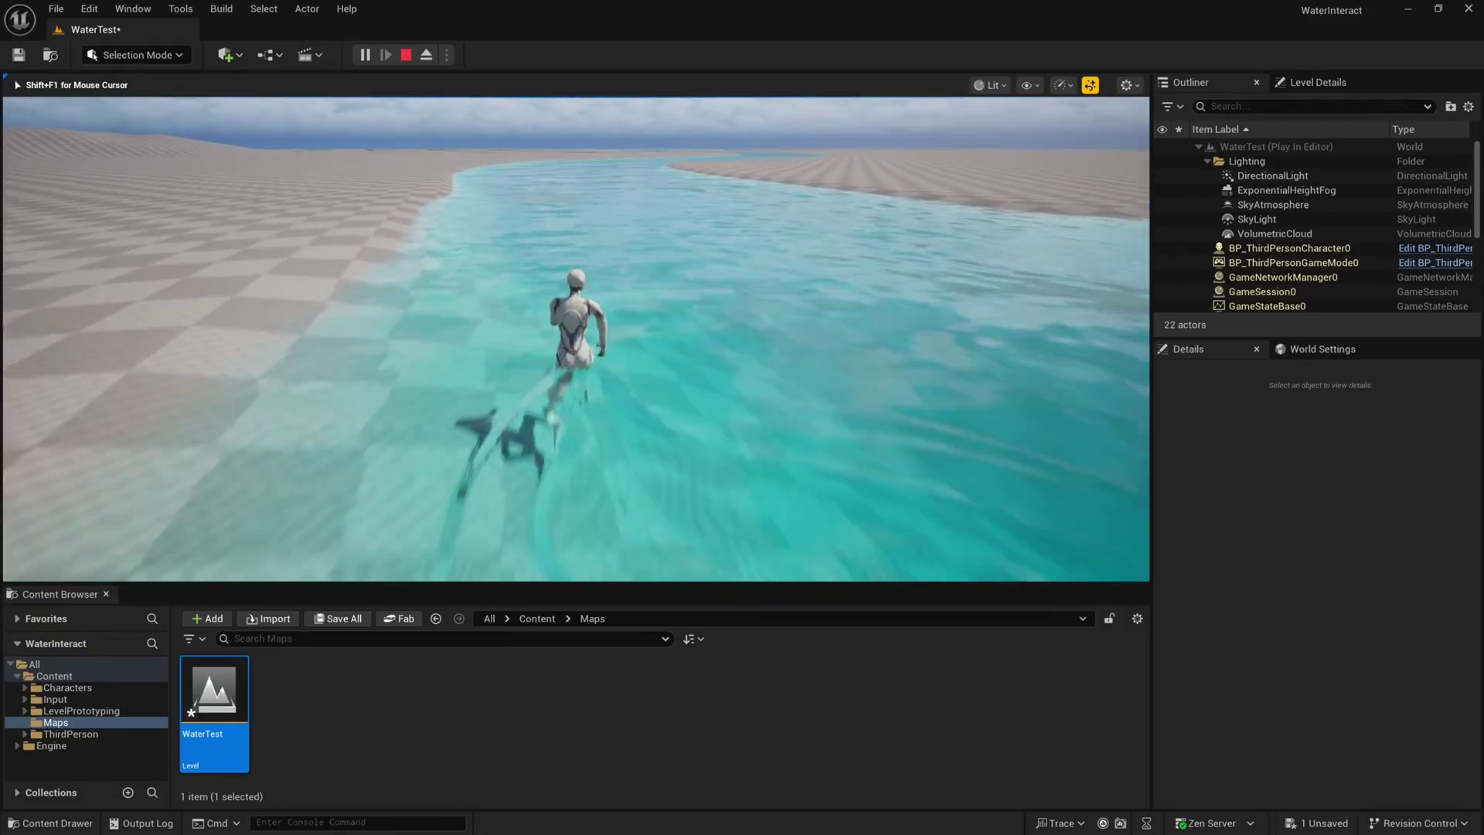
{"action": "key", "text": "w"}
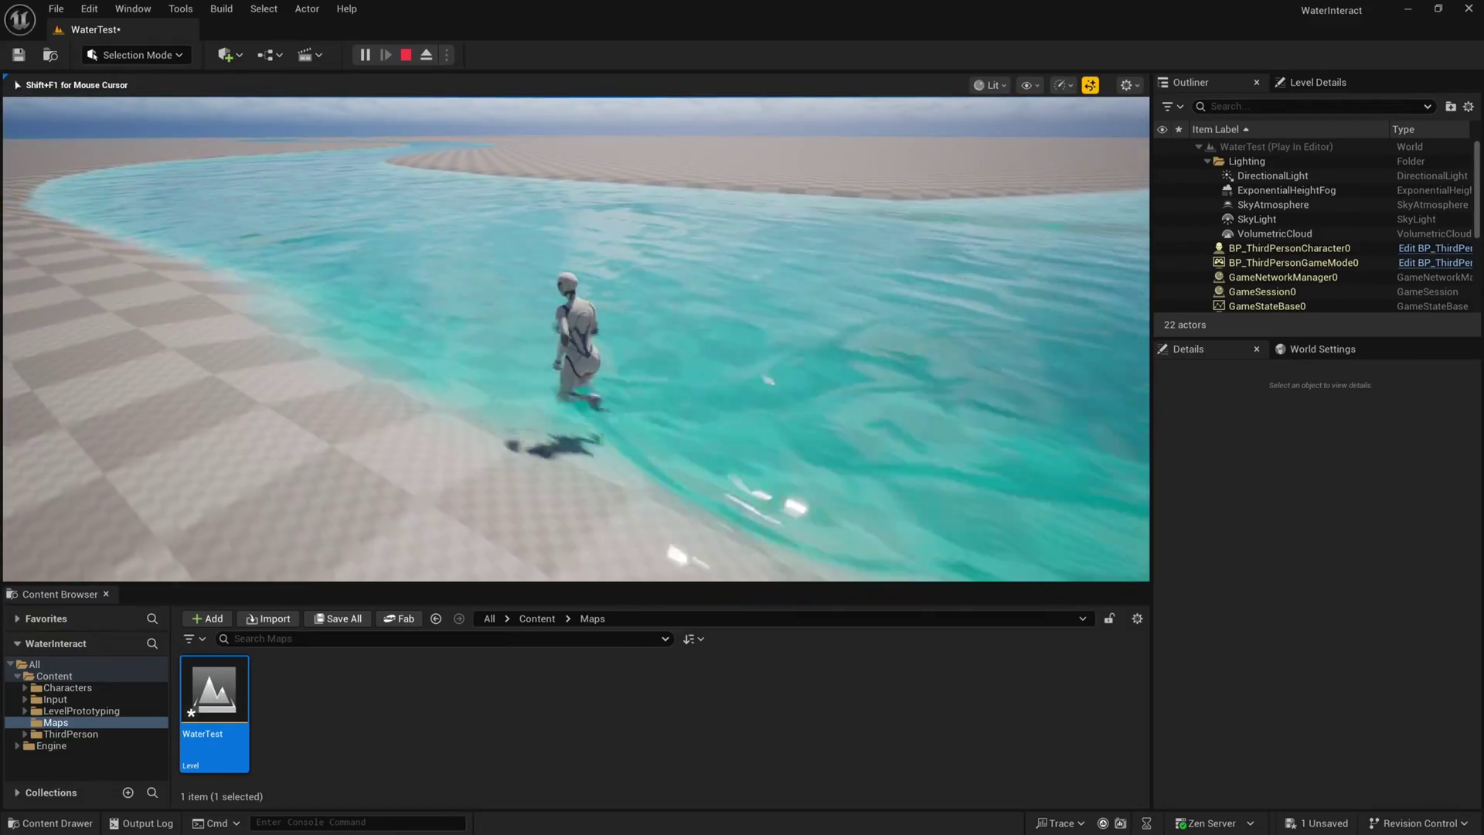
{"action": "key", "text": "w"}
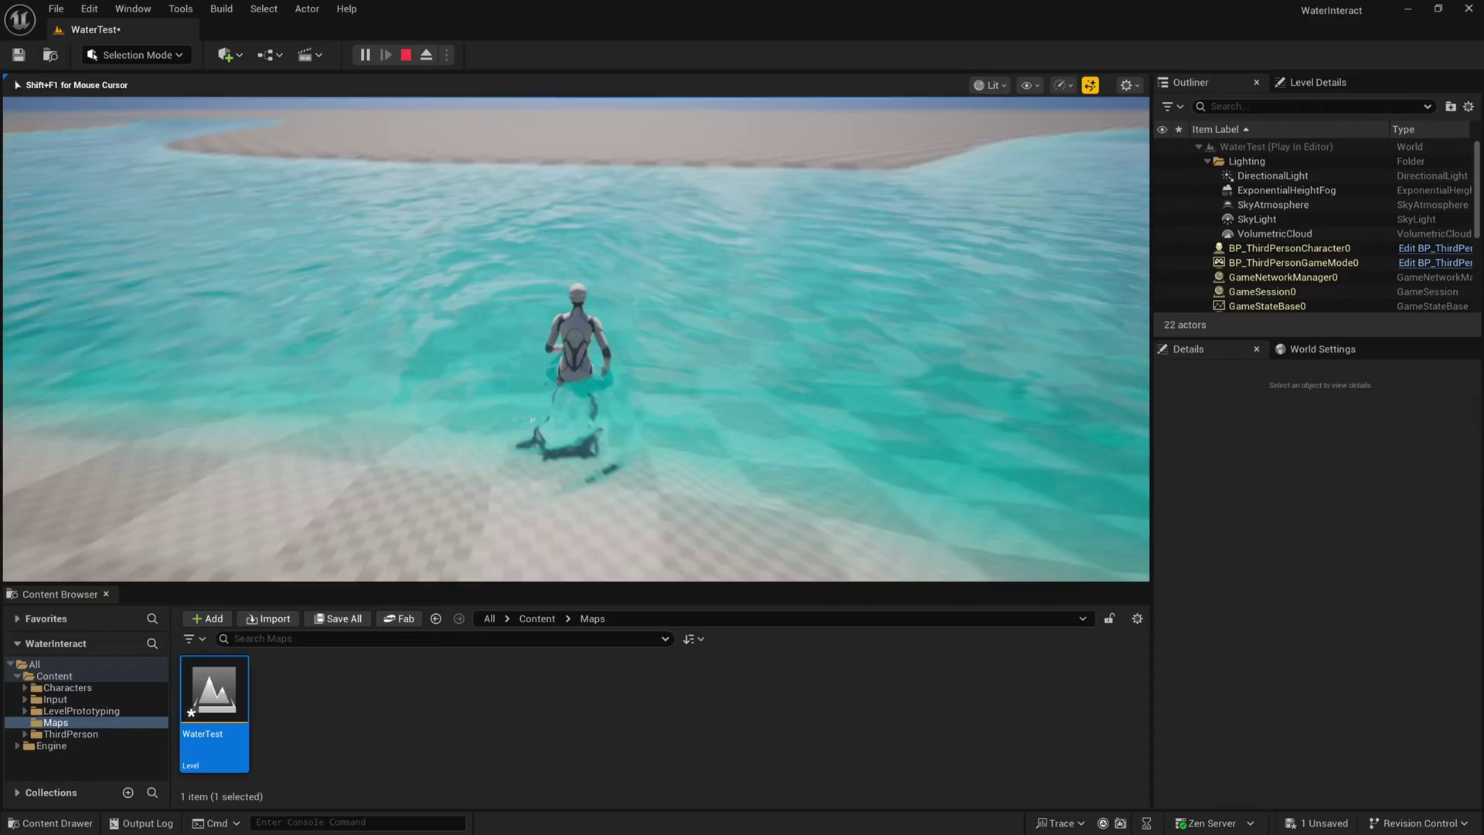
{"action": "key", "text": "w"}
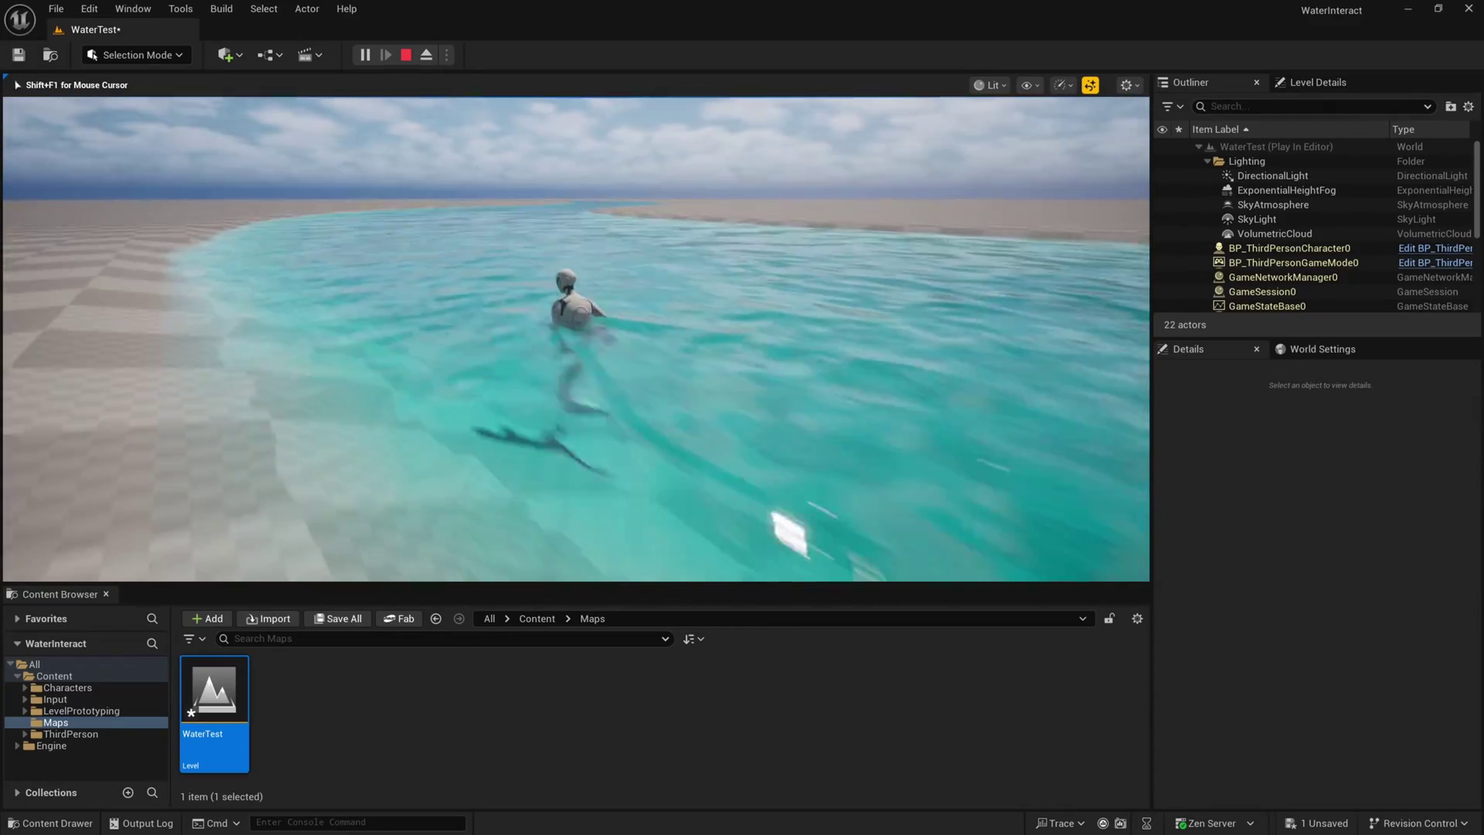
{"action": "key", "text": "w"}
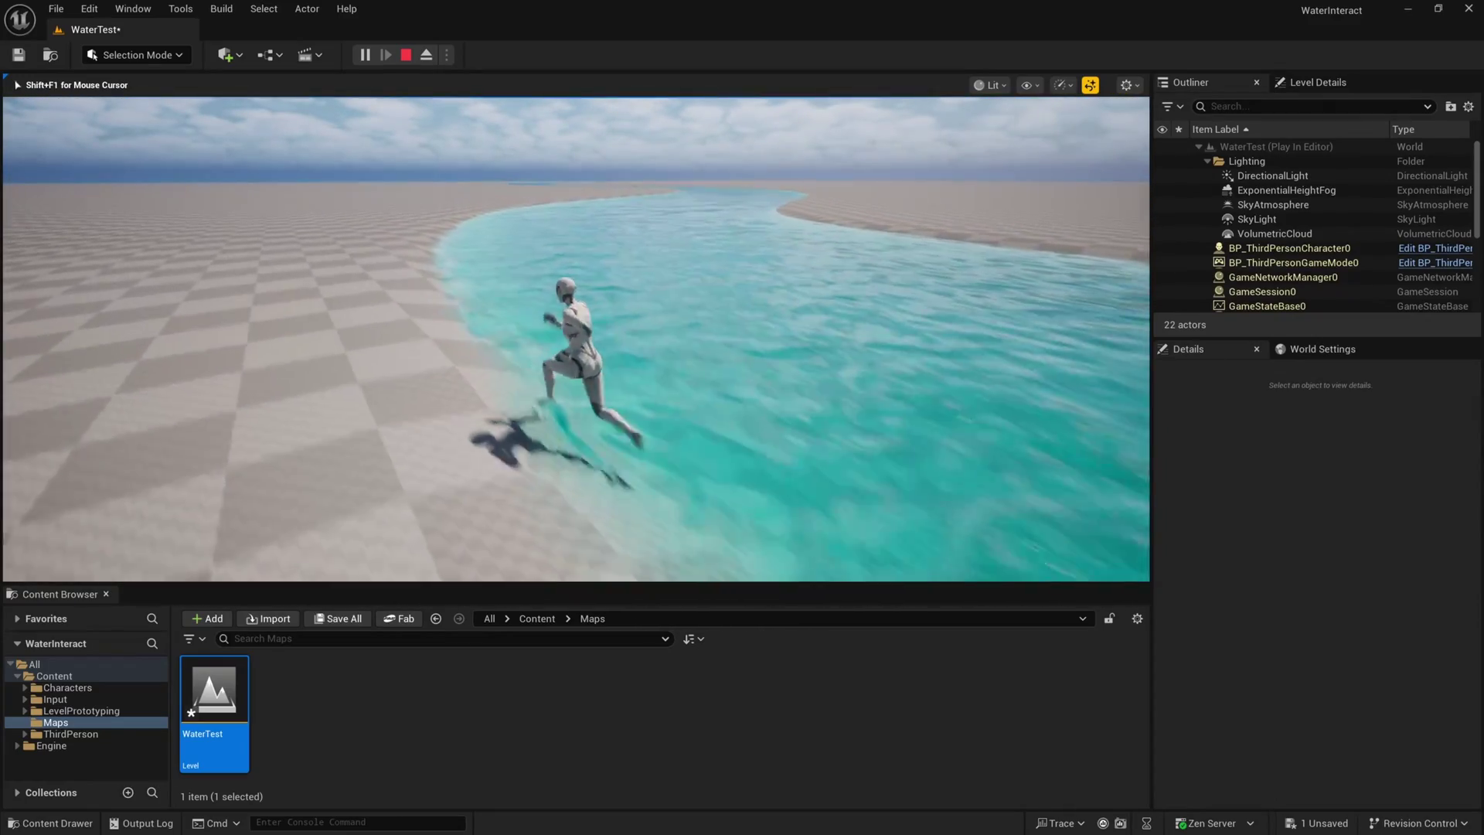
{"action": "key", "text": "w"}
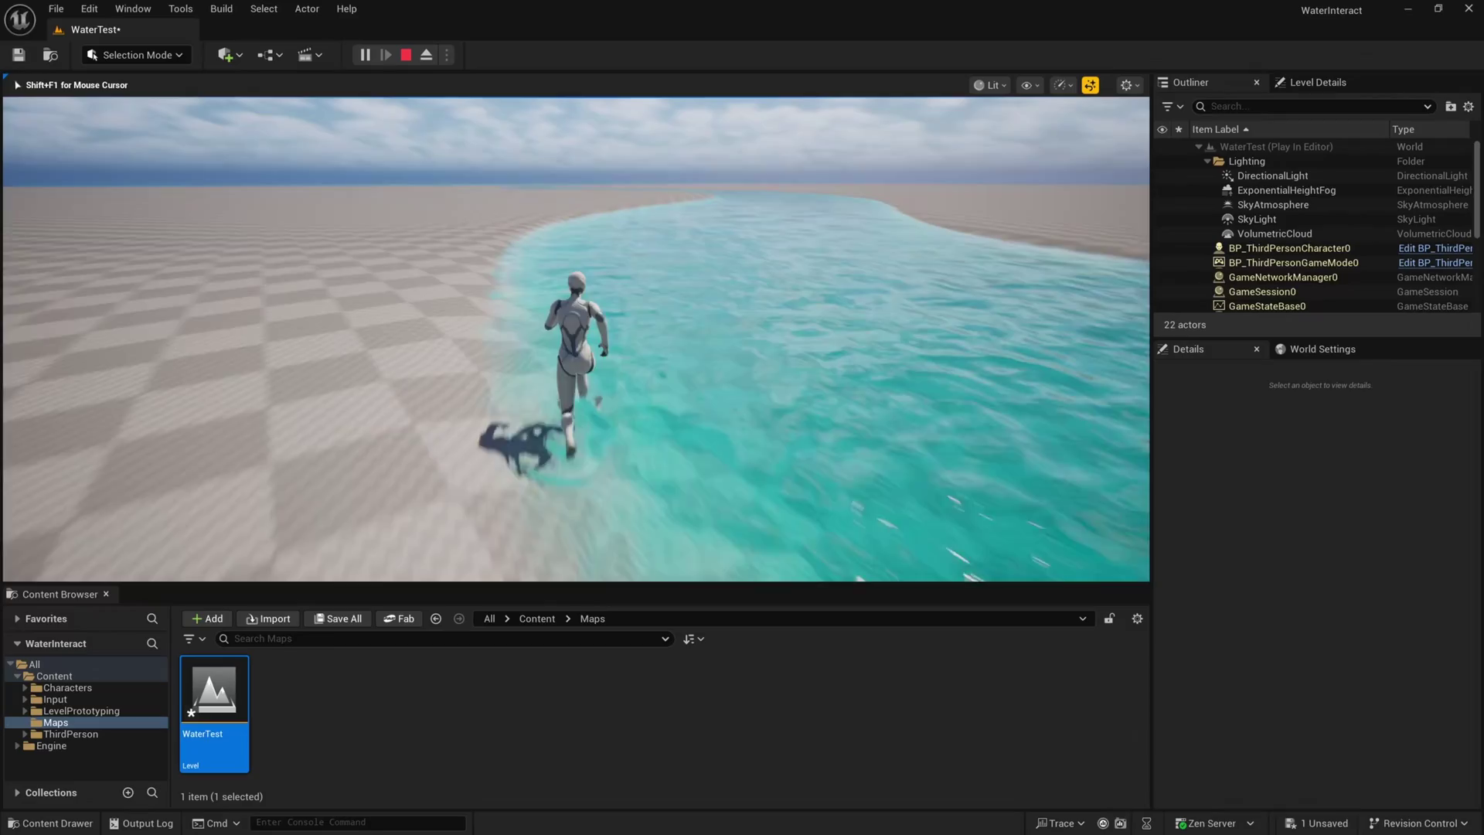
{"action": "key", "text": "w"}
{"action": "key", "text": "Escape"}
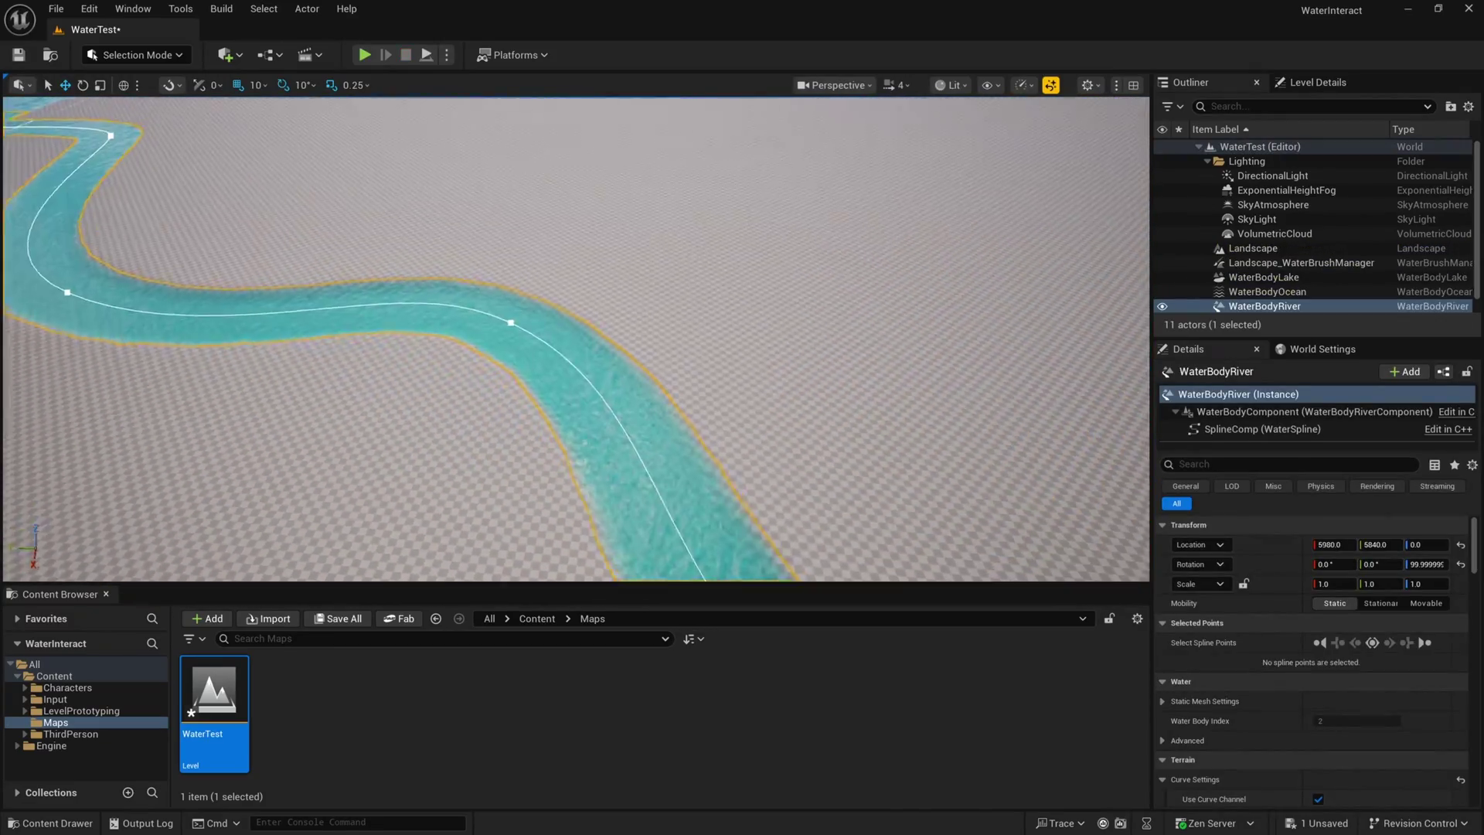
Step: Change the water velocity of the river spline point located at 10000, 5000, 0
{"action": "scroll", "coordinate": [576, 341], "scroll_direction": "up", "scroll_amount": 3}
{"action": "scroll", "coordinate": [618, 347], "scroll_direction": "up", "scroll_amount": 2}
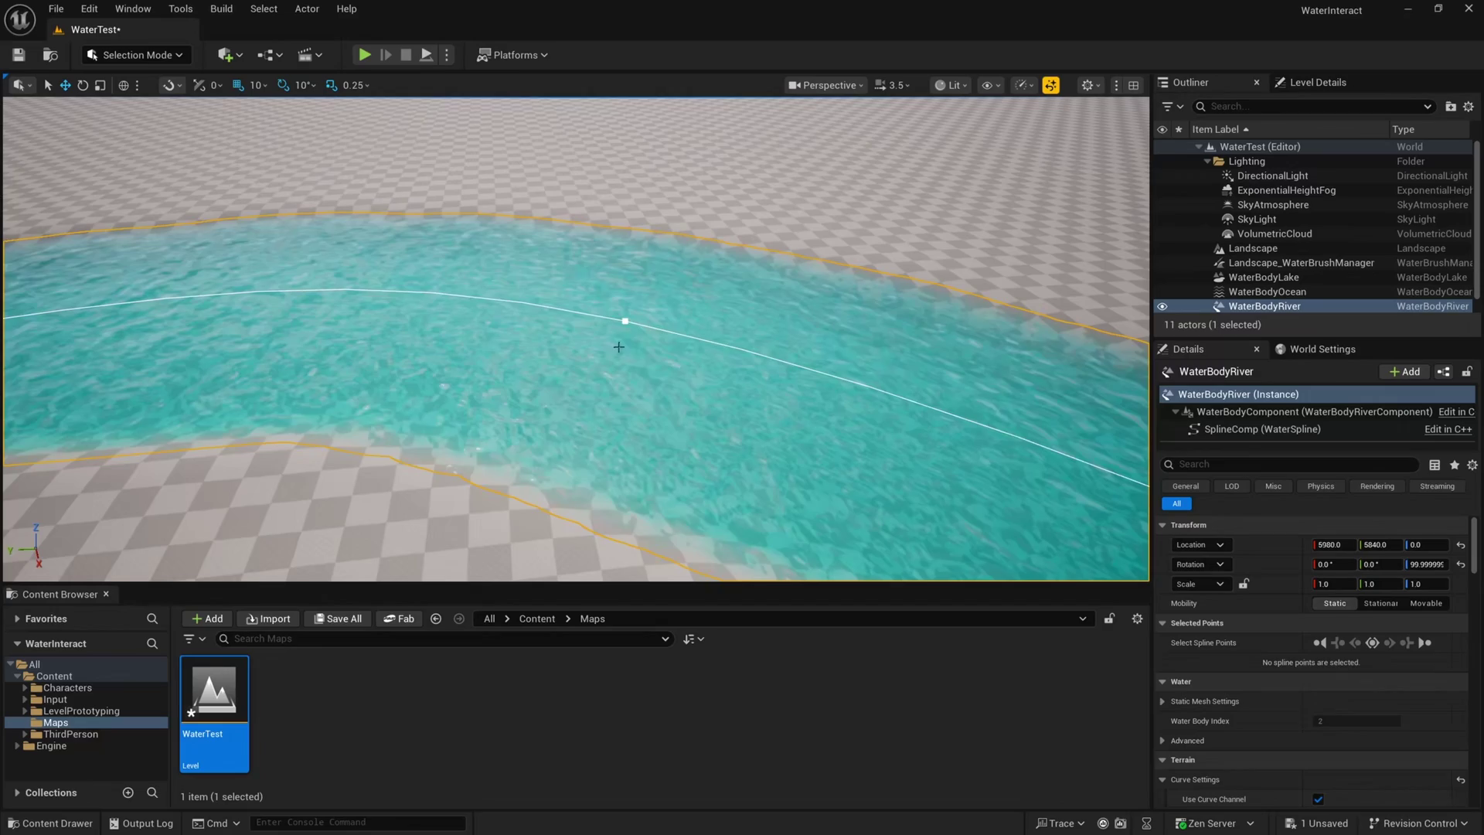
{"action": "left_click", "coordinate": [626, 320]}
{"action": "scroll", "coordinate": [1301, 720], "scroll_direction": "down", "scroll_amount": 3}
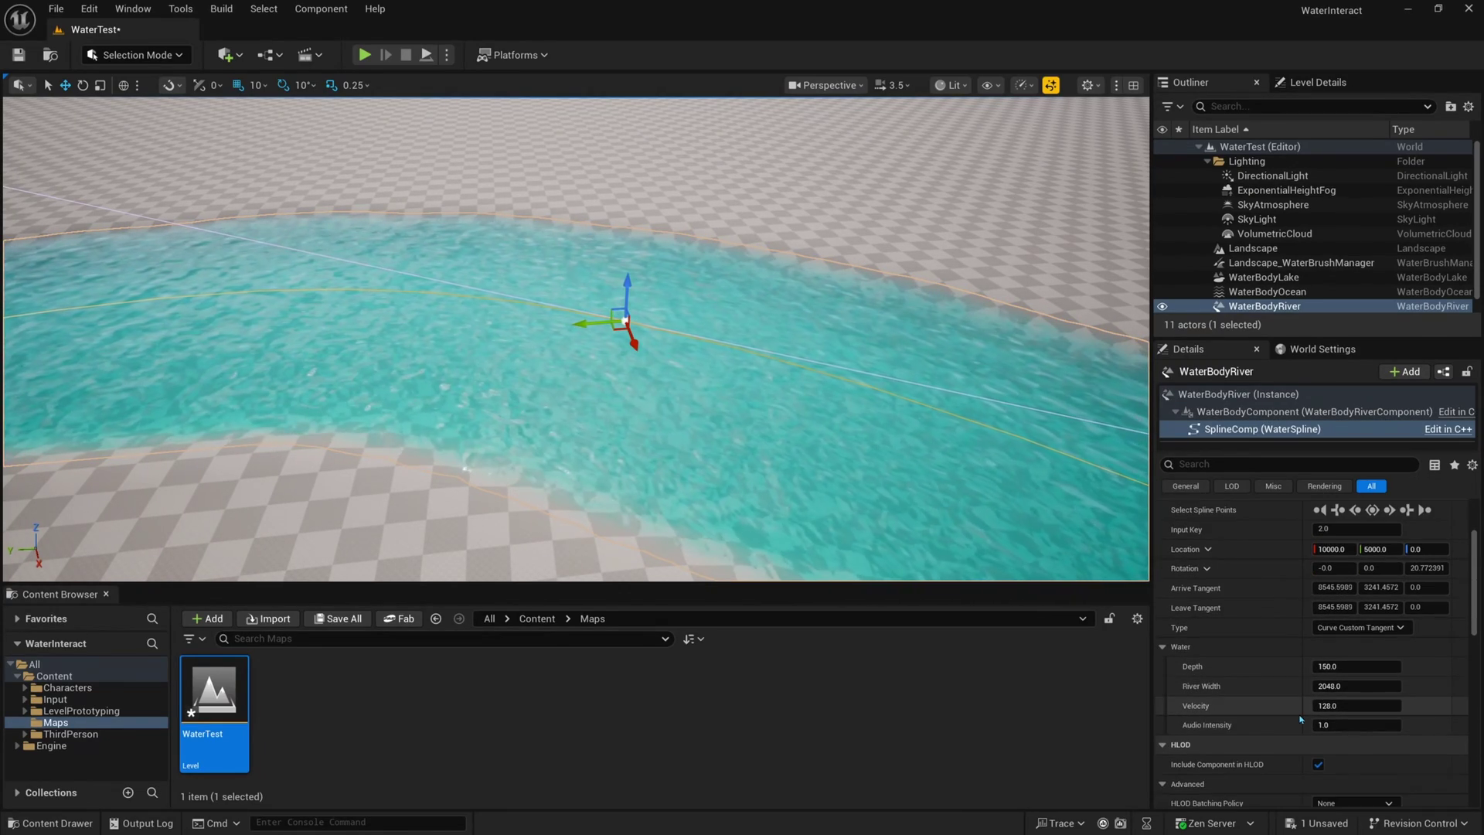
{"action": "left_click", "coordinate": [1321, 706]}
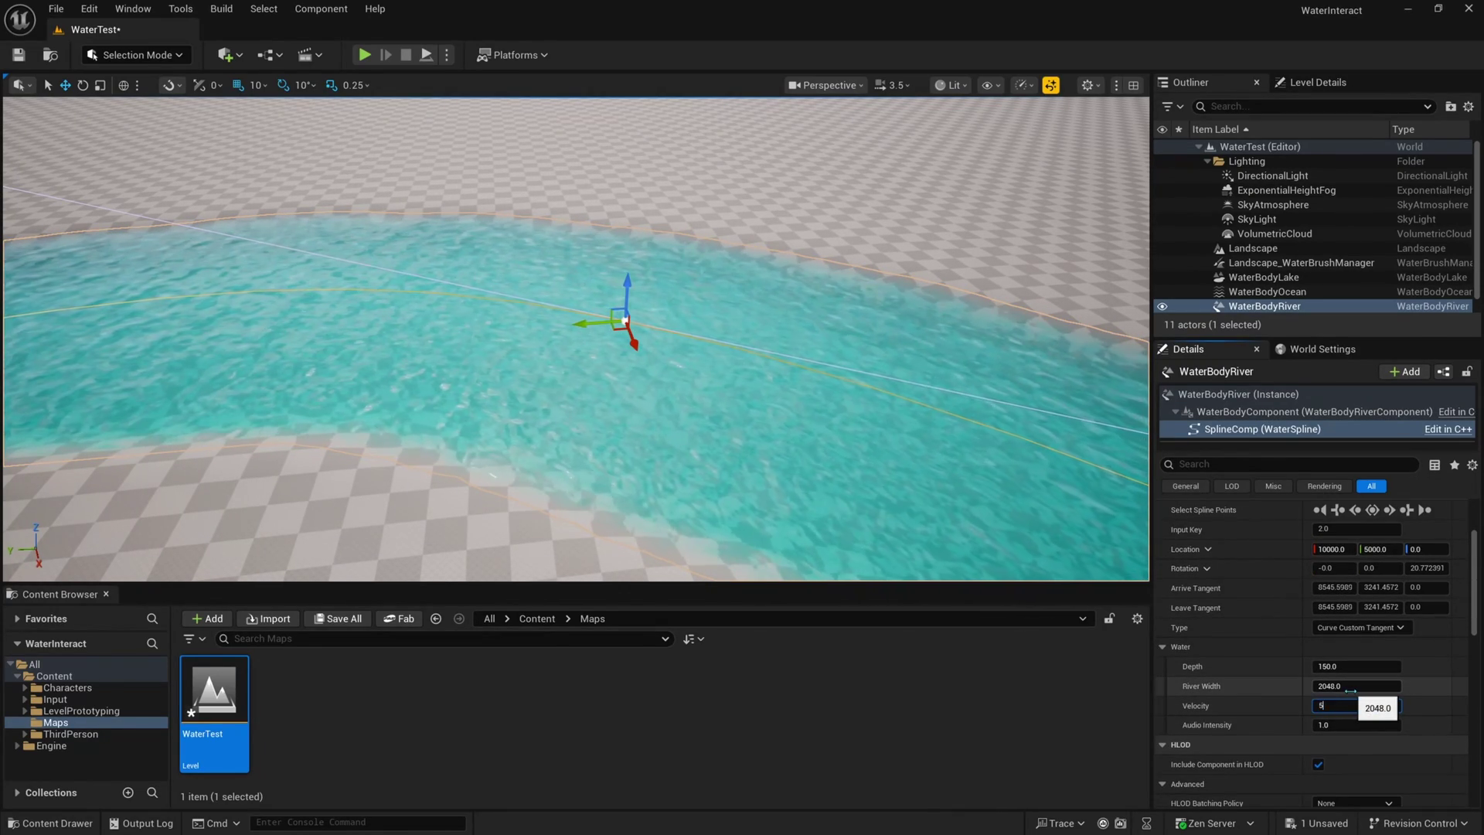
{"action": "left_click", "coordinate": [1004, 123]}
Step: Play-test the level again from the open water, moving the character through it and jumping
{"action": "right_click_drag", "start_coordinate": [1004, 123], "coordinate": [928, 124]}
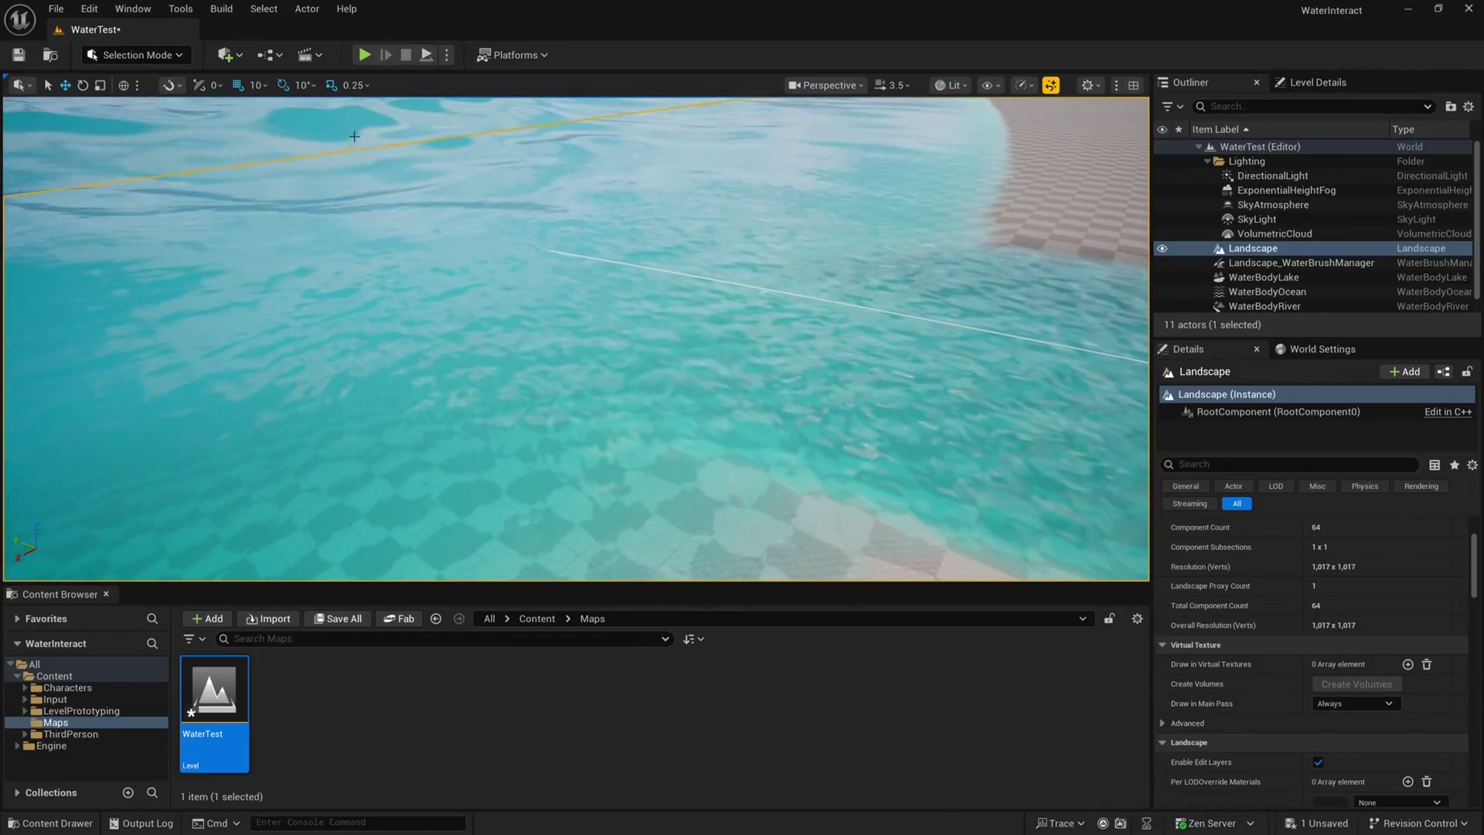
{"action": "key", "text": "alt+p"}
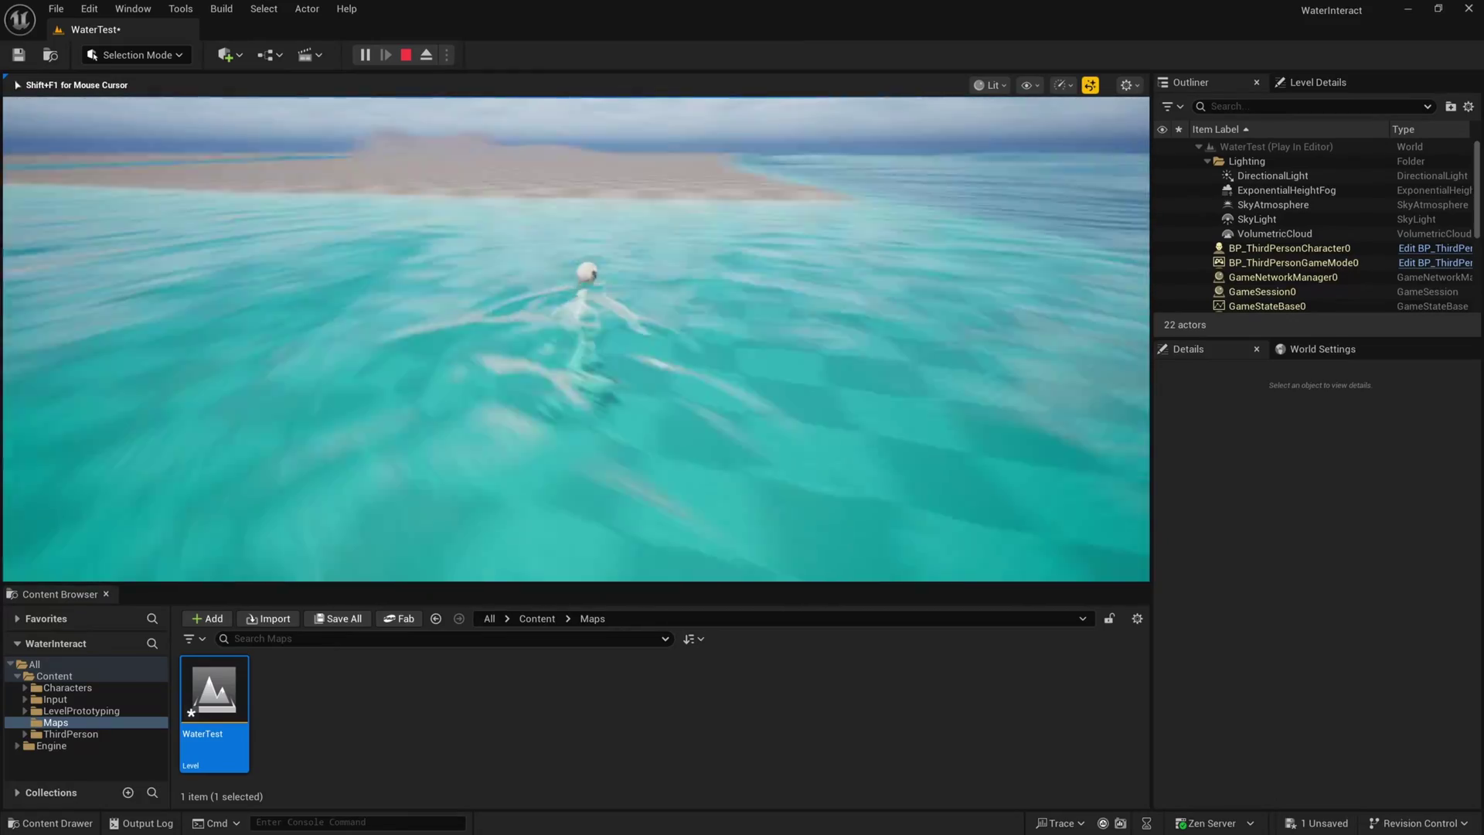
{"action": "key", "text": "space"}
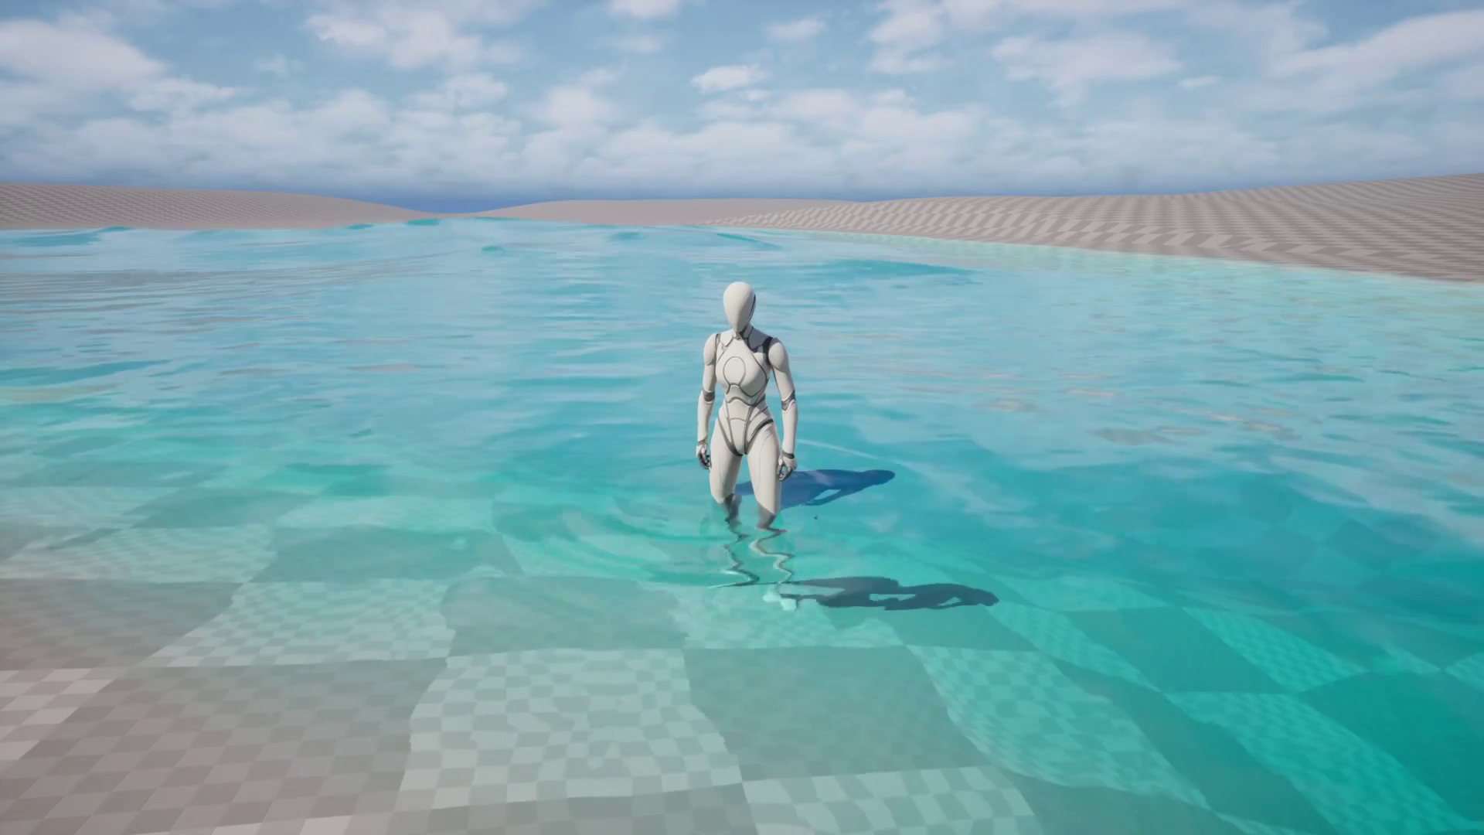